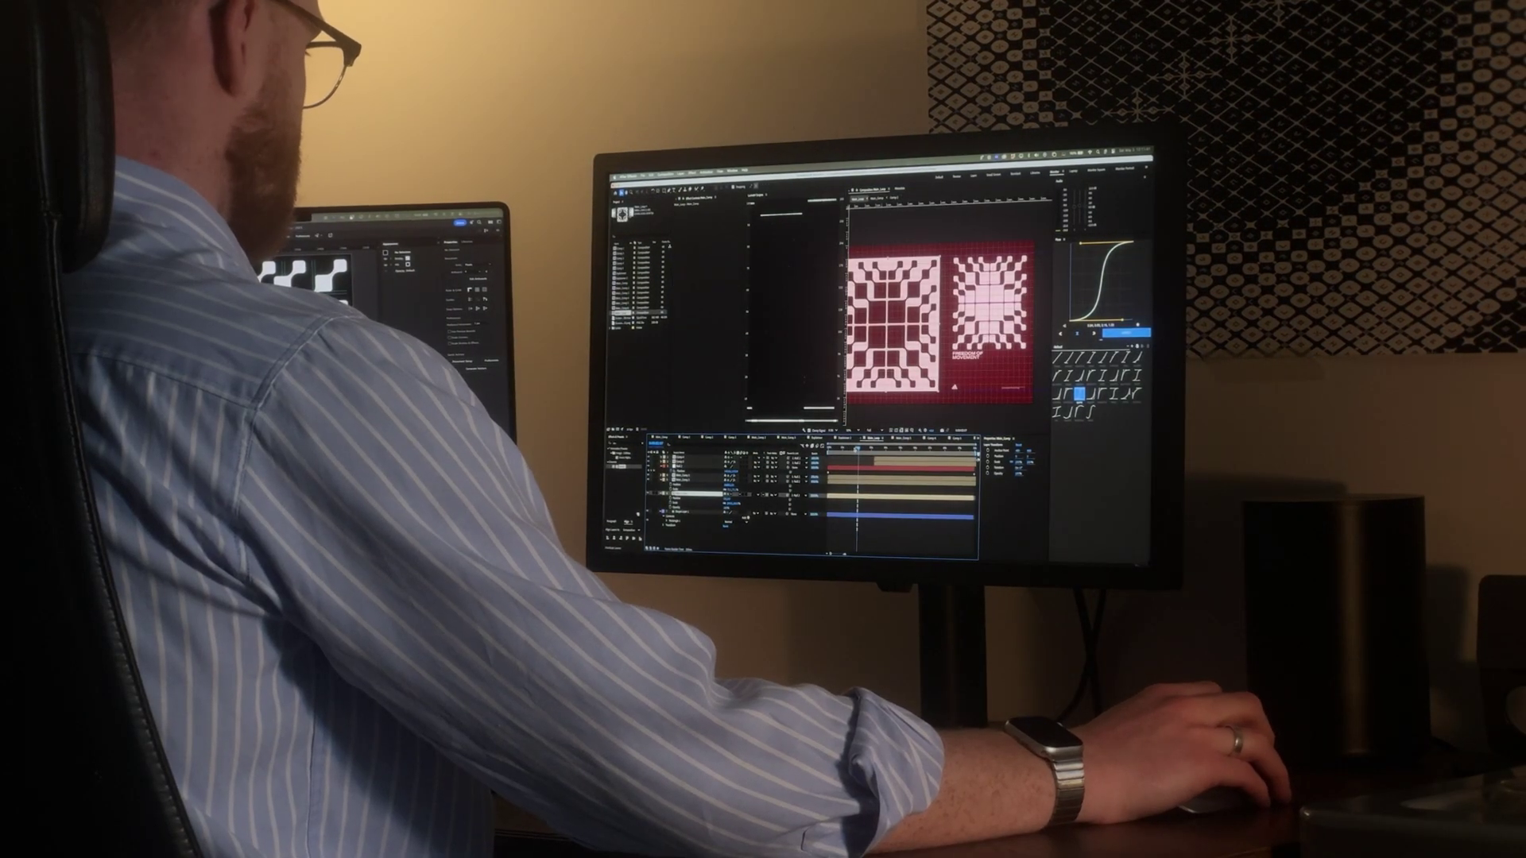
left_click_drag(855, 450, 813, 445)
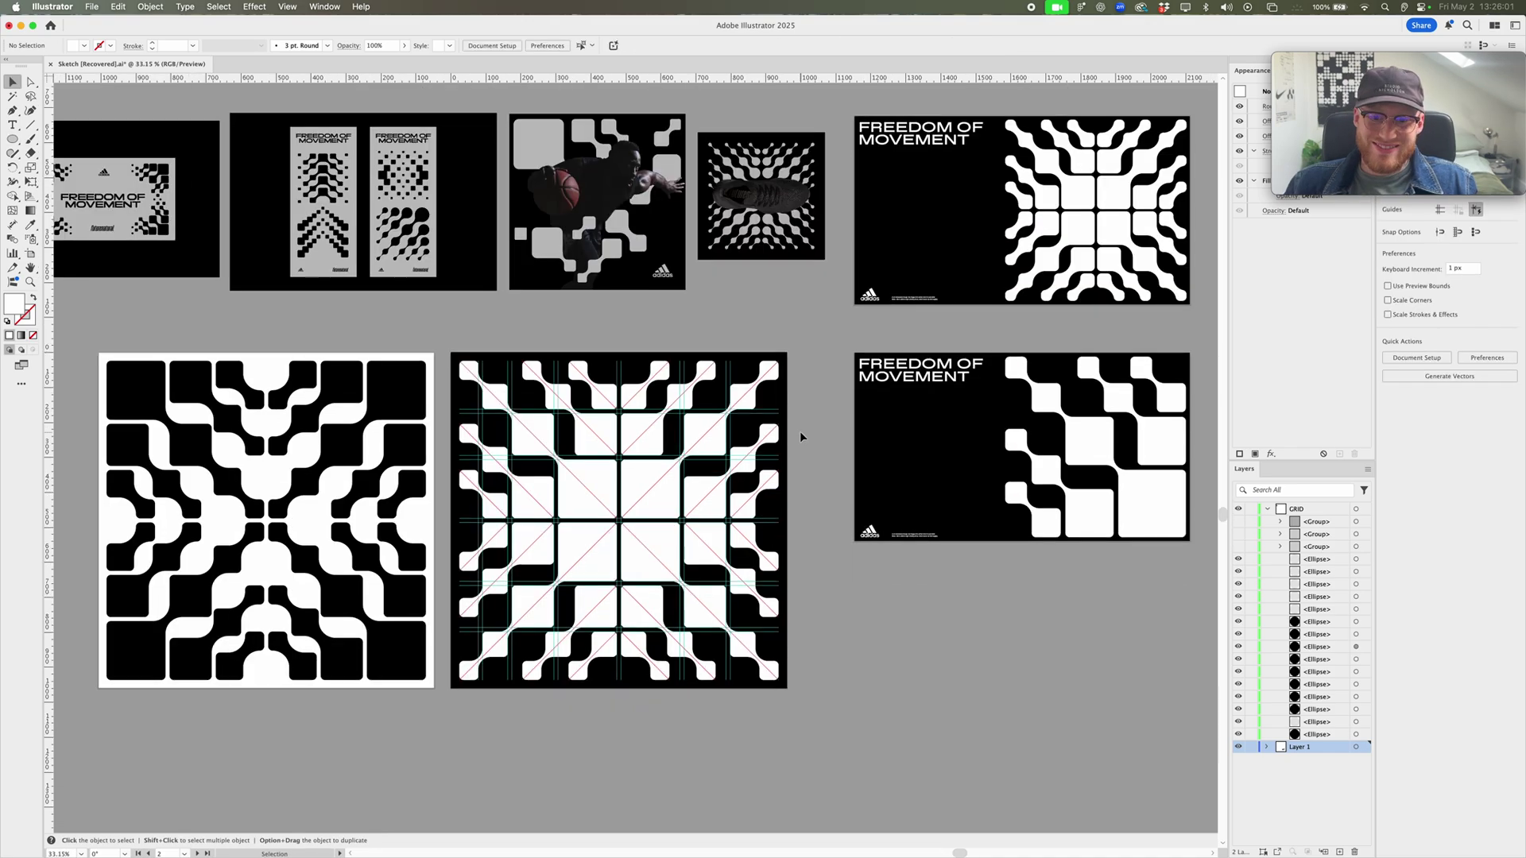
Step: Switch to After Effects and delete Comp 1 and the Solids folder from the project
key("a")
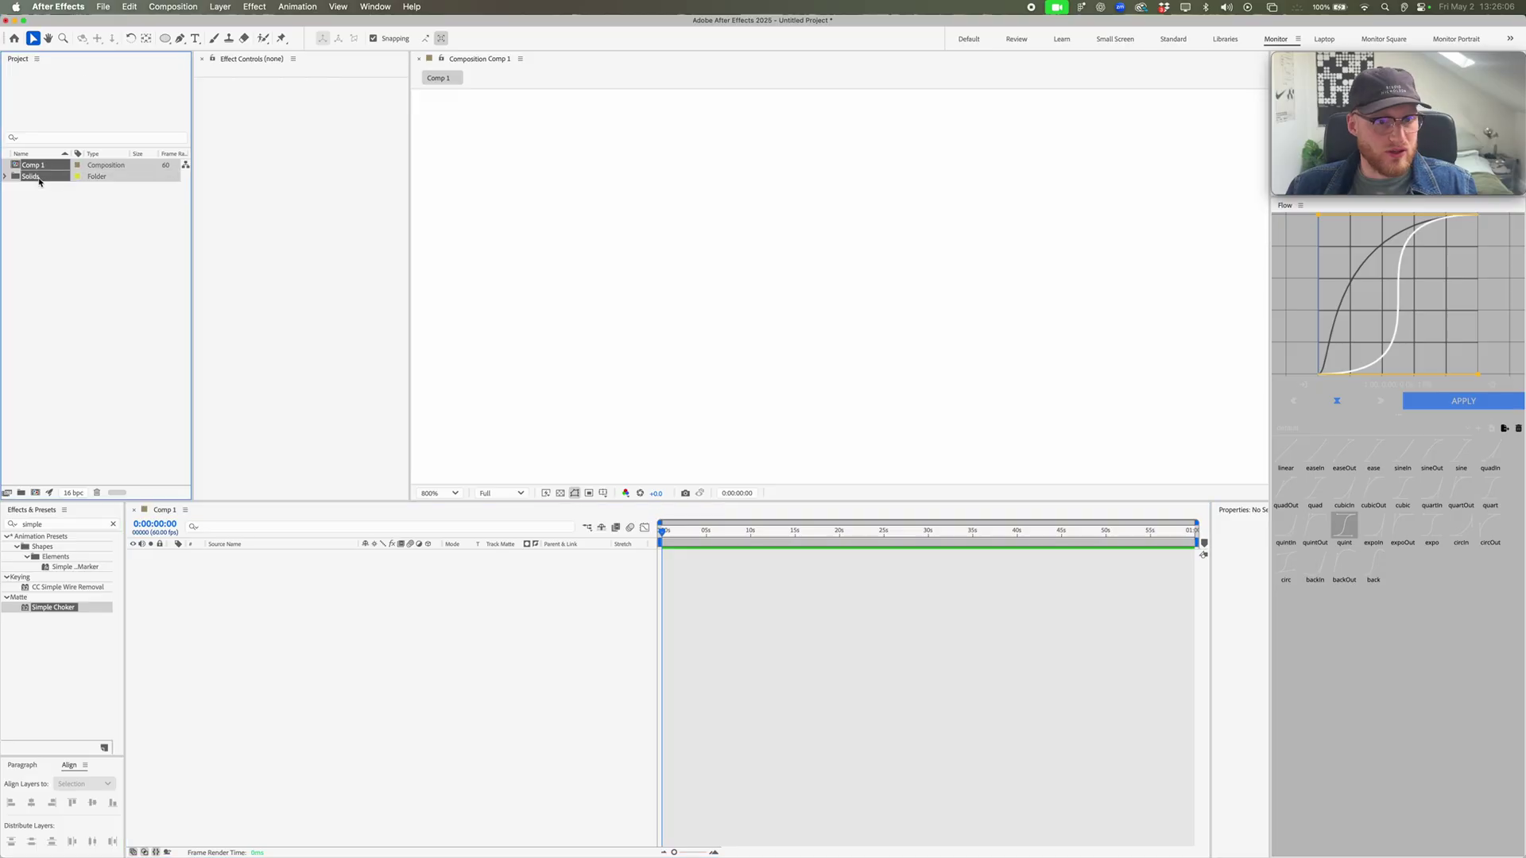
key("Delete")
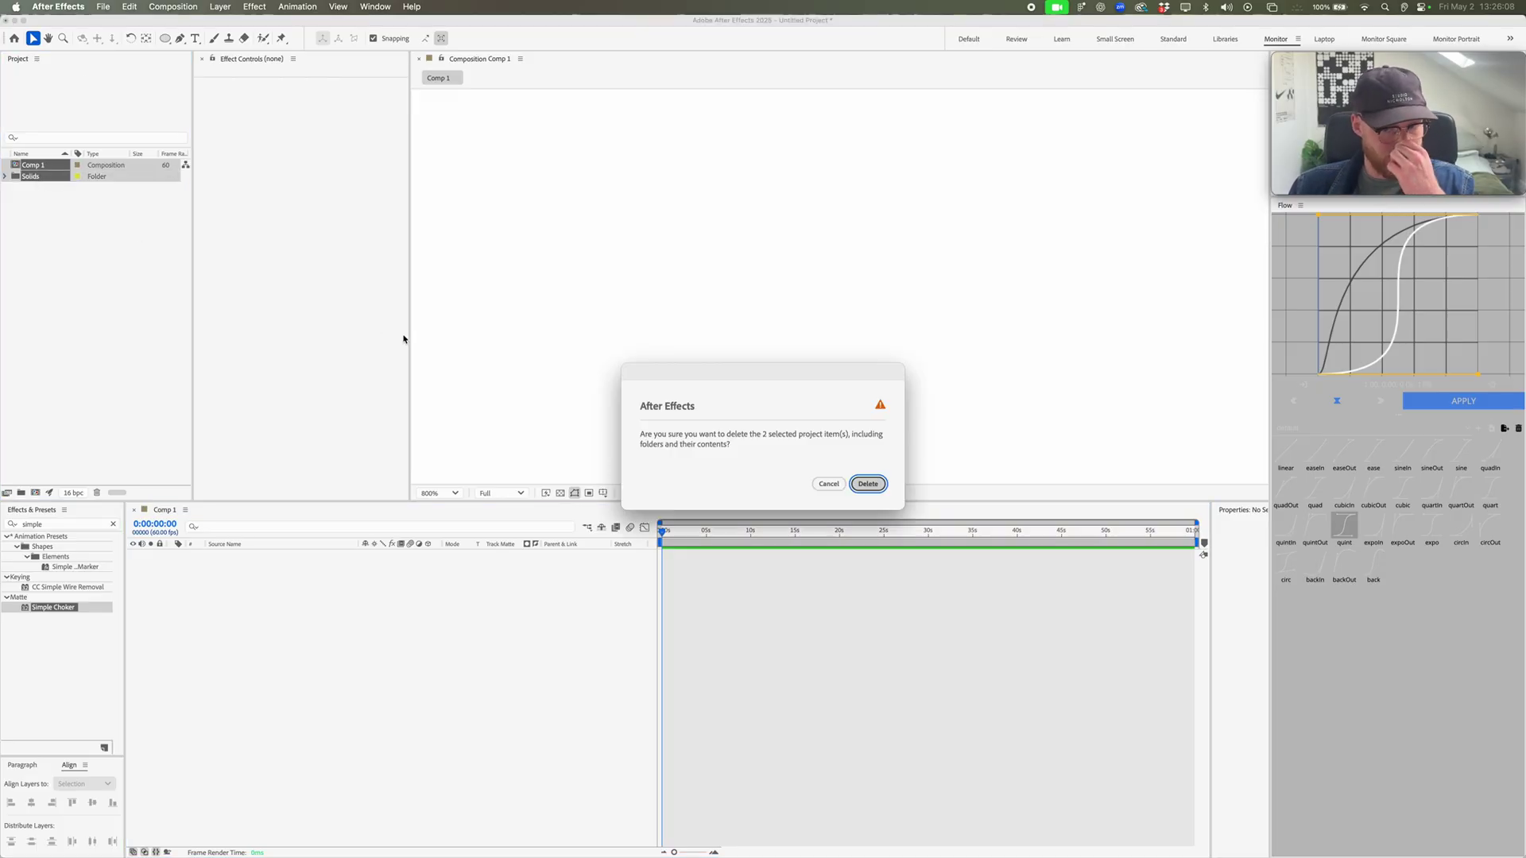
key("Return")
Step: Create a 960 by 960 px composition at 60 fps lasting one minute and rename it Main_Comp
left_click(768, 284)
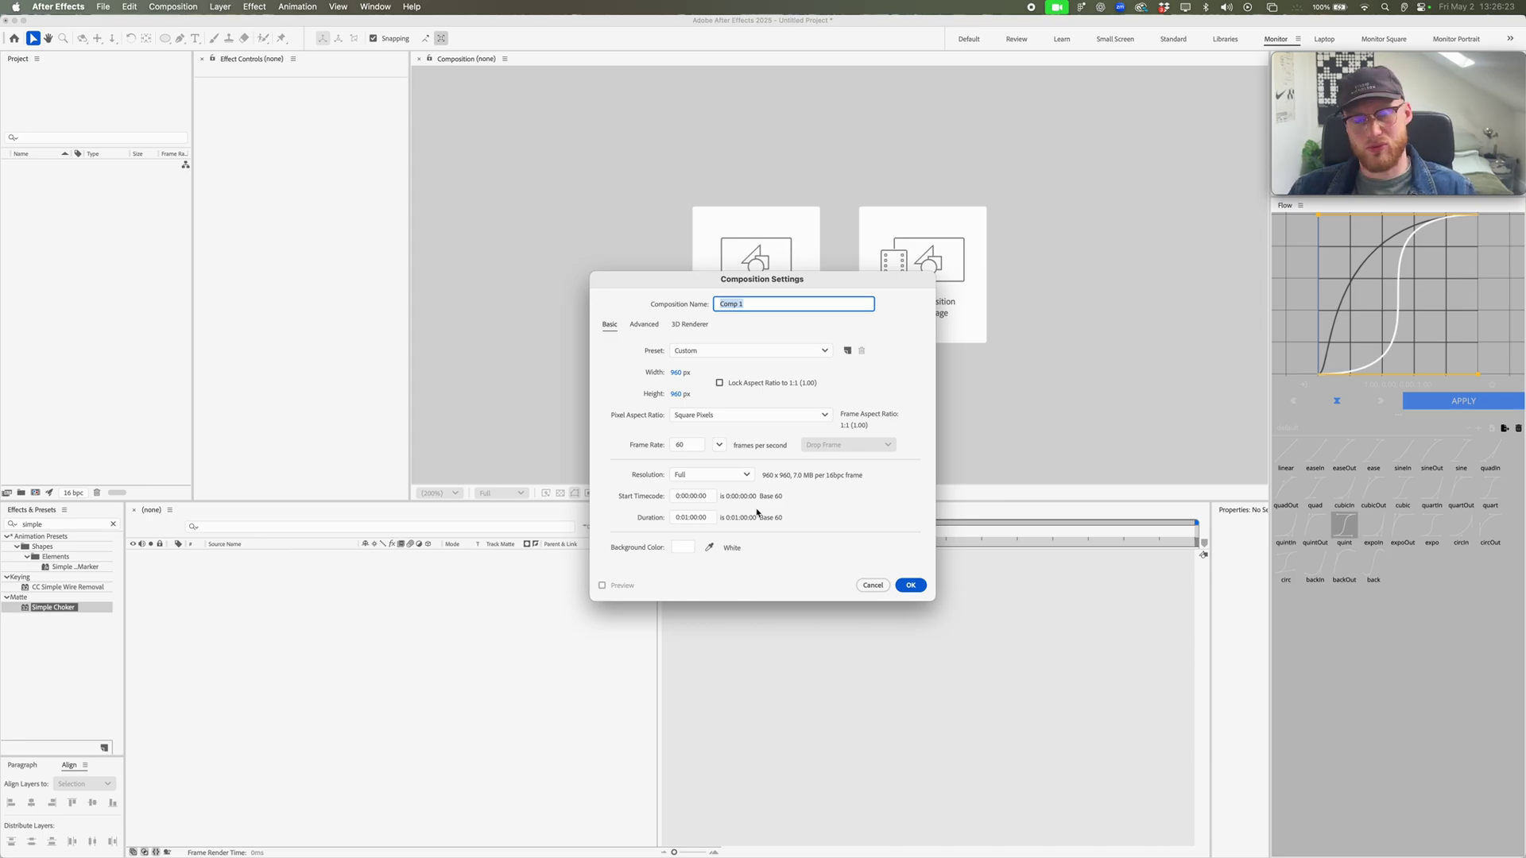
left_click(909, 584)
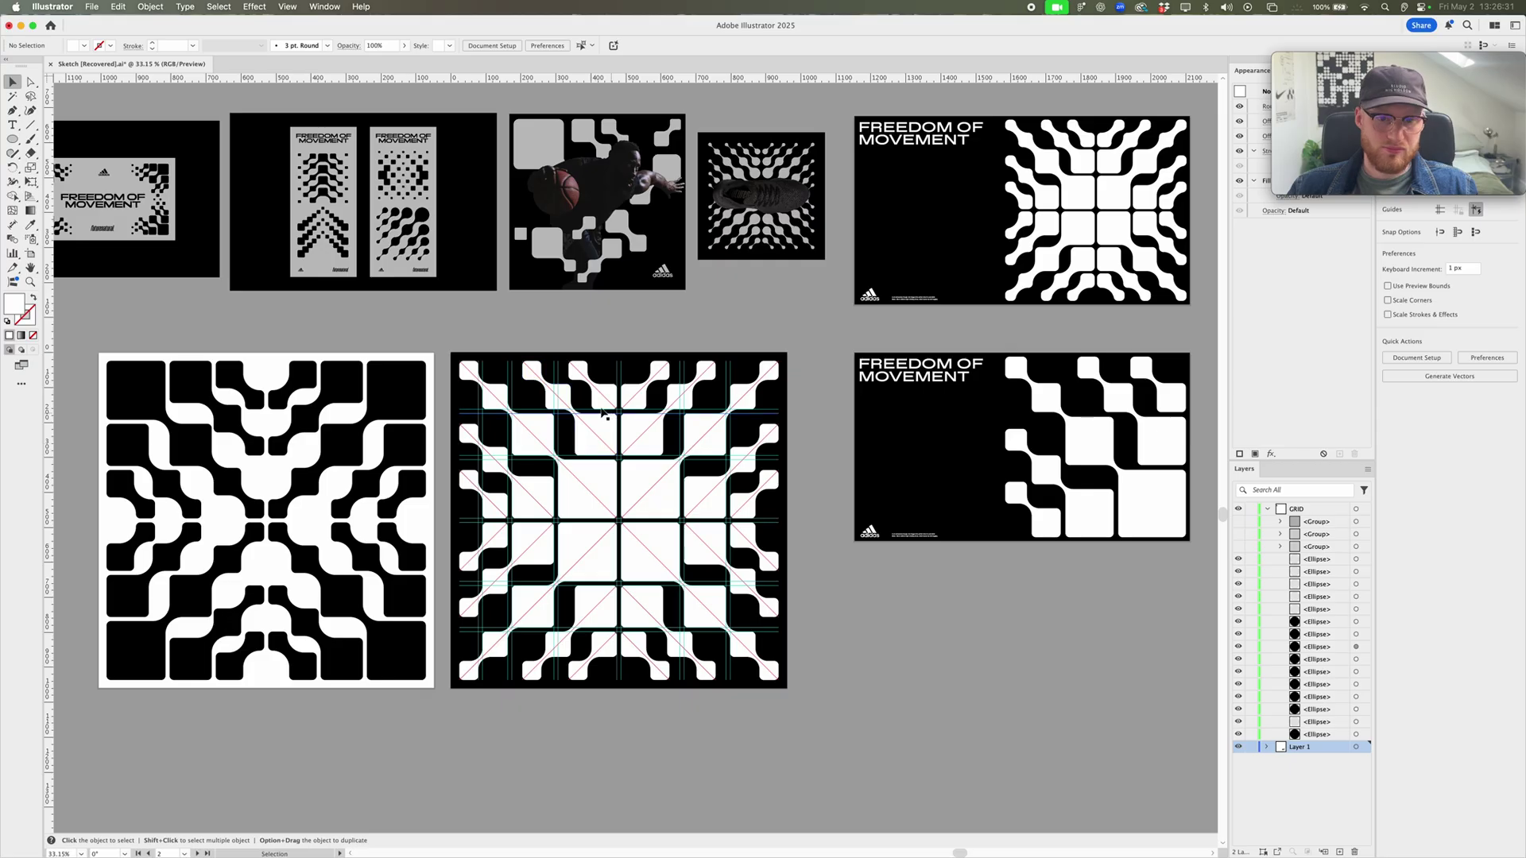
key("super+Tab")
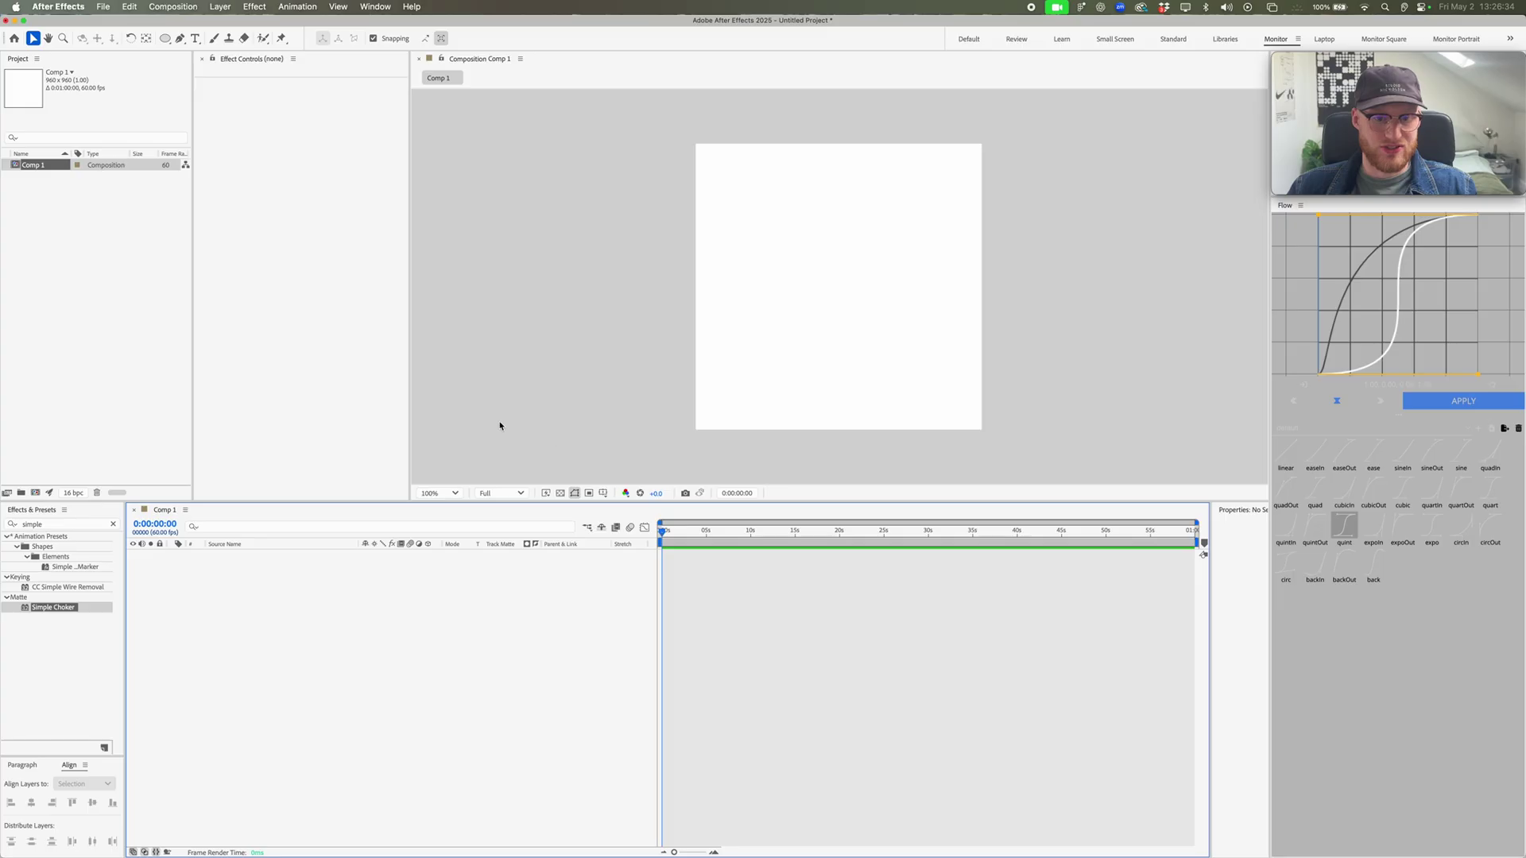
left_click(44, 166)
key("Return")
type("Main_Co")
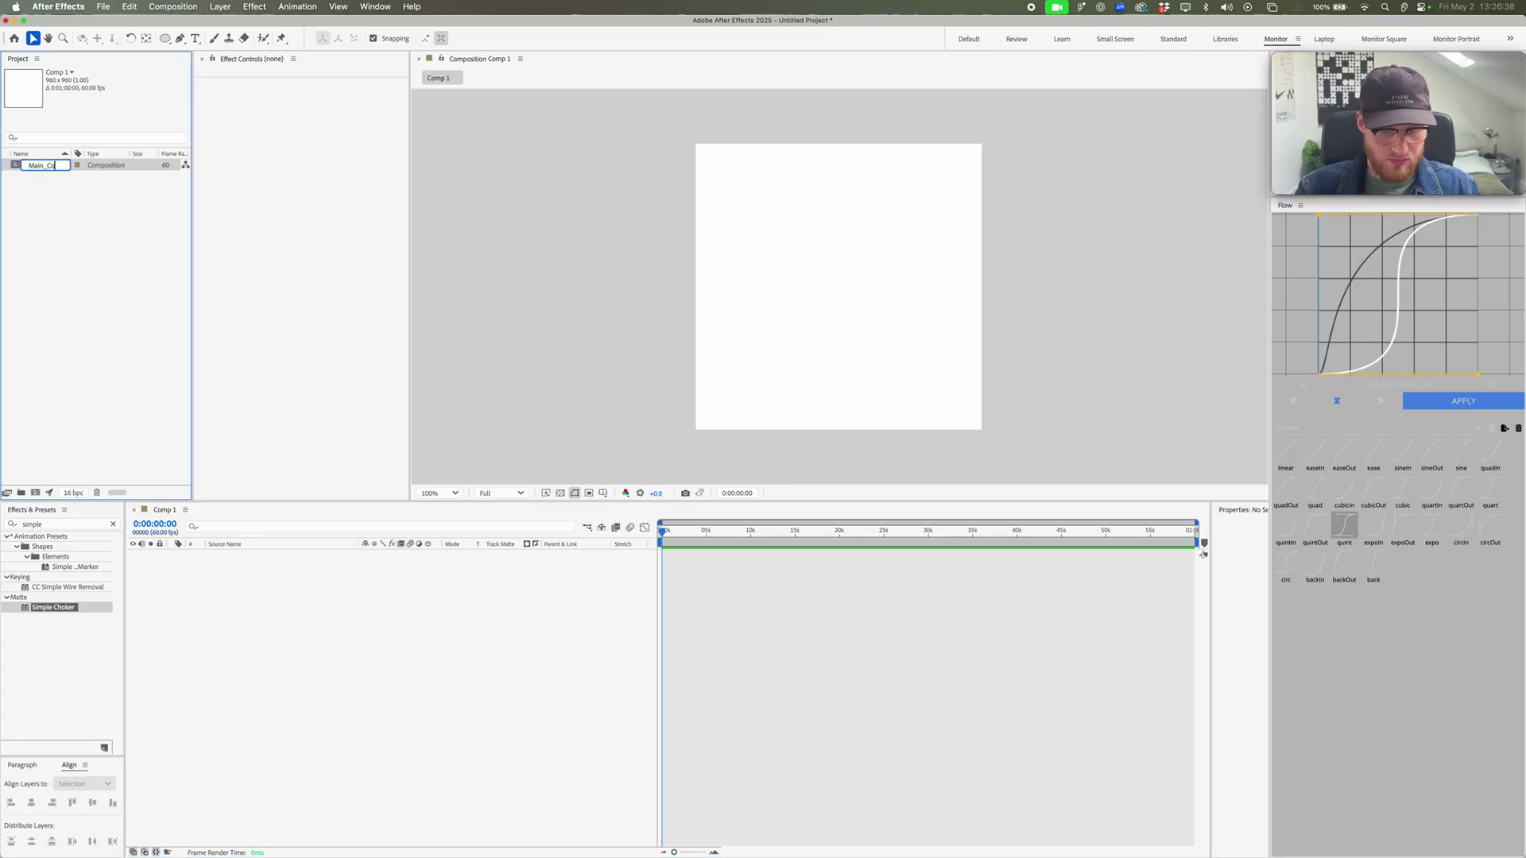
key("Return")
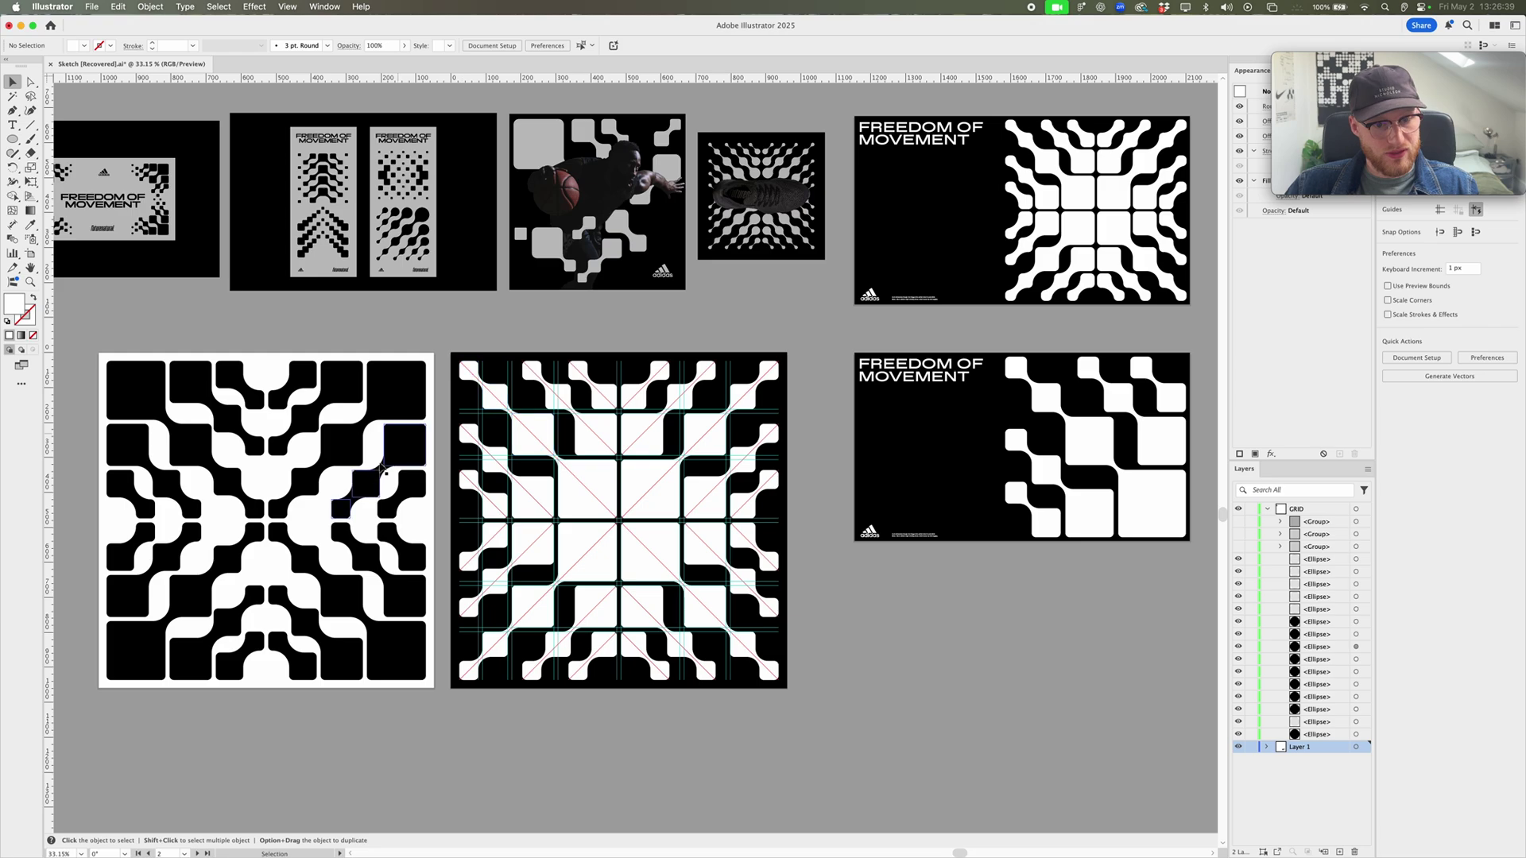
Step: Switch to Illustrator and examine the layout of the squares and guides in the black grid artwork
scroll(576, 471, "up", 5)
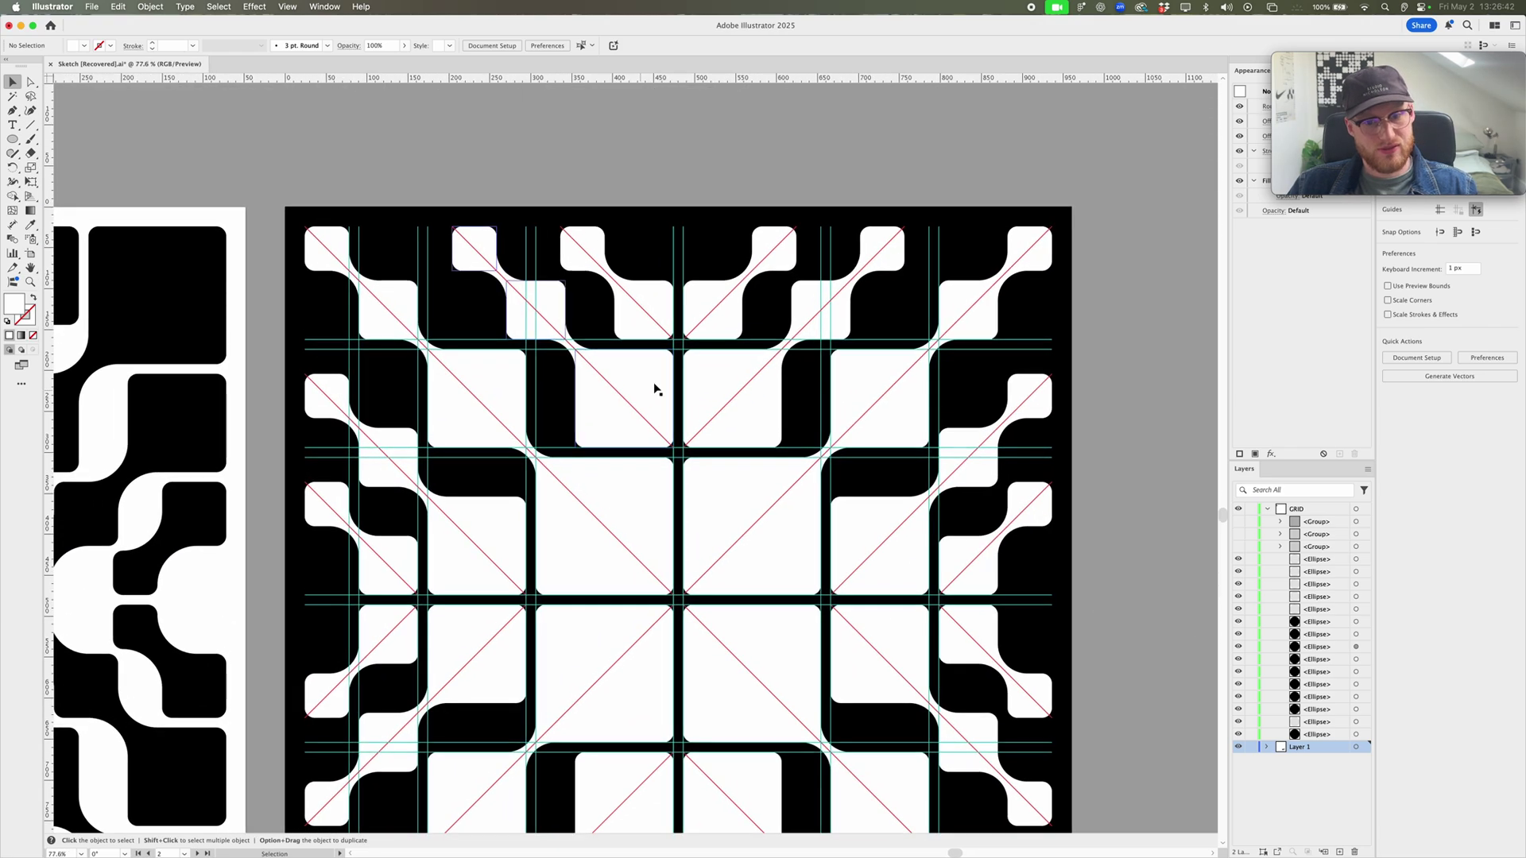
scroll(842, 415, "down", 3)
left_click_drag(667, 591, 718, 469)
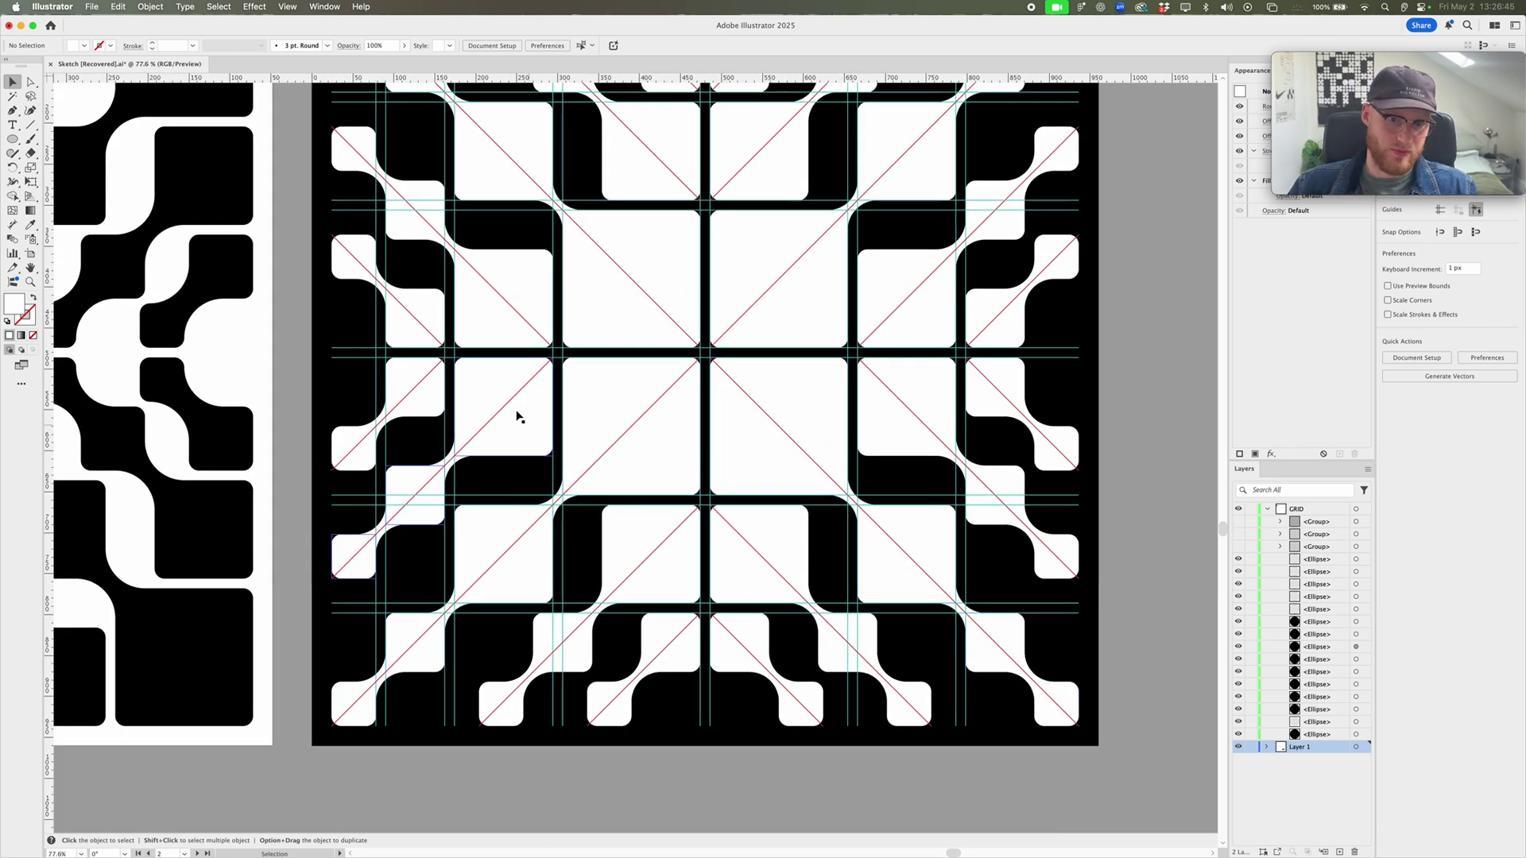
left_click(611, 409)
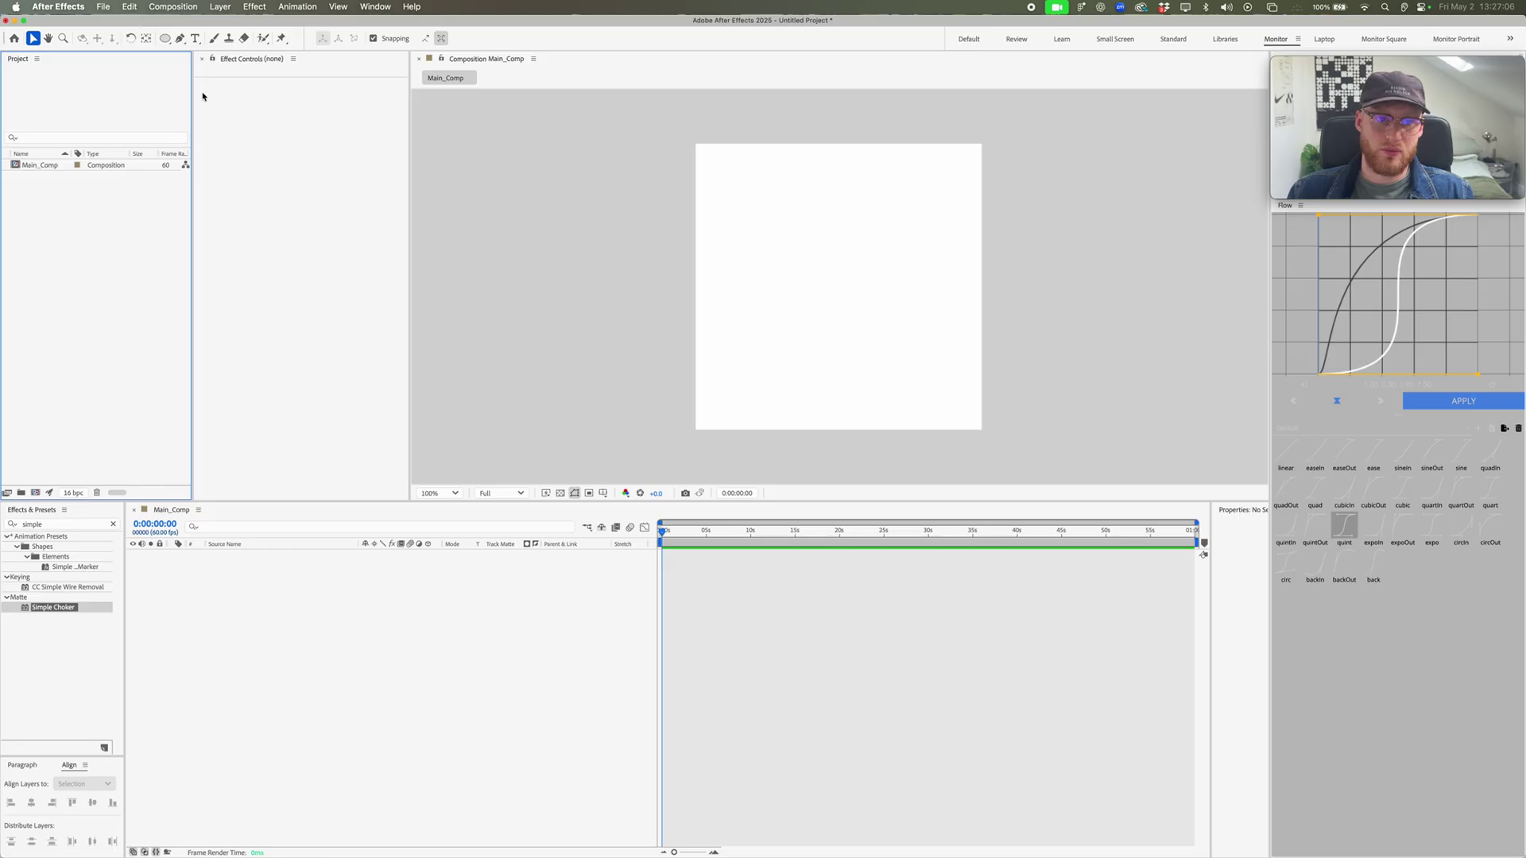
Step: Switch to After Effects, start a second composition and set its width and height to 450 px
left_click(181, 10)
left_click(199, 29)
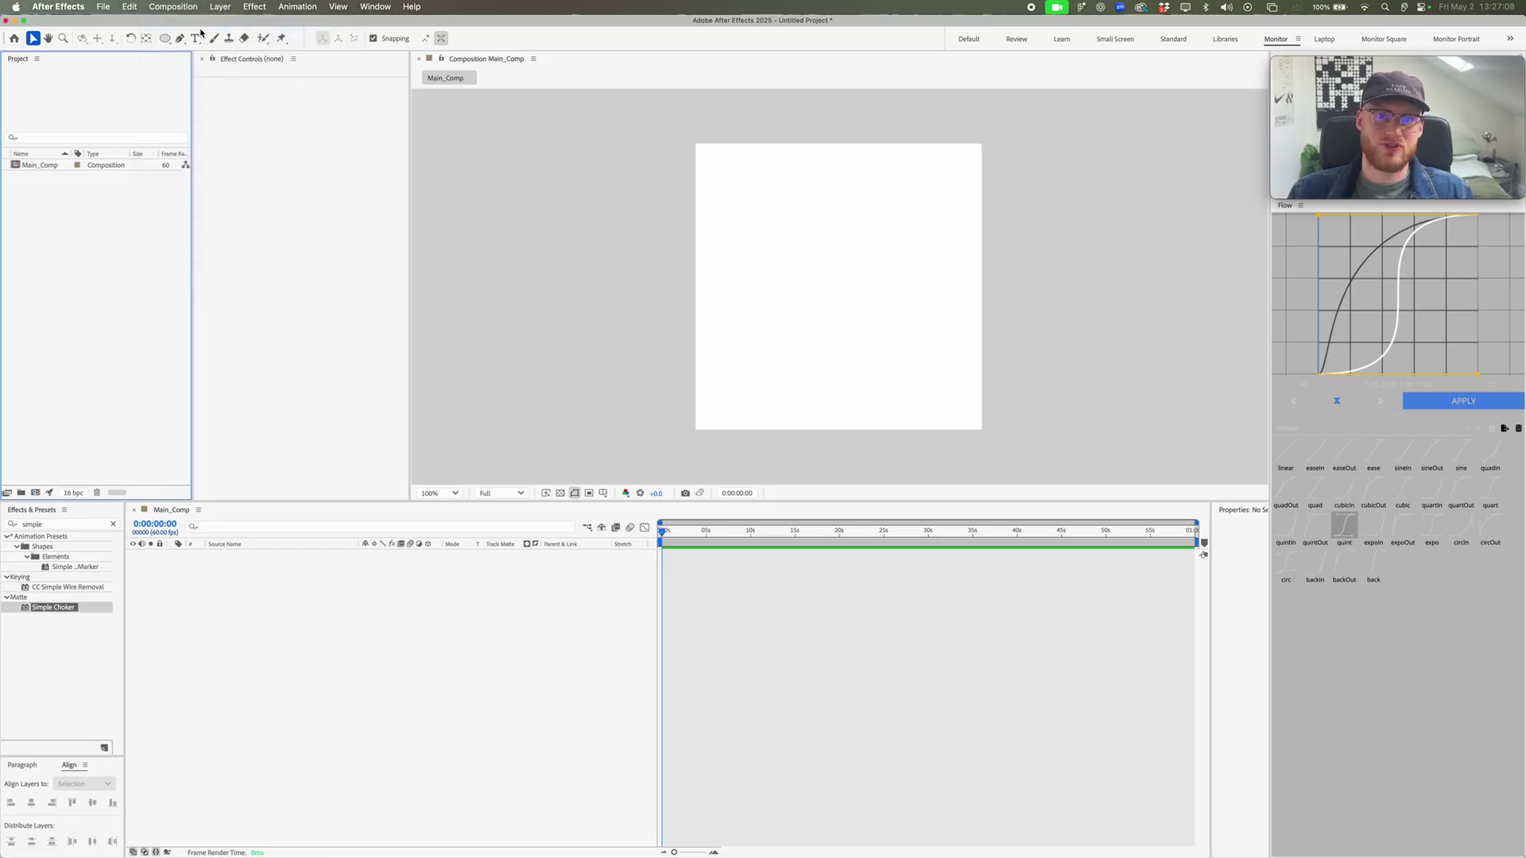
left_click(674, 373)
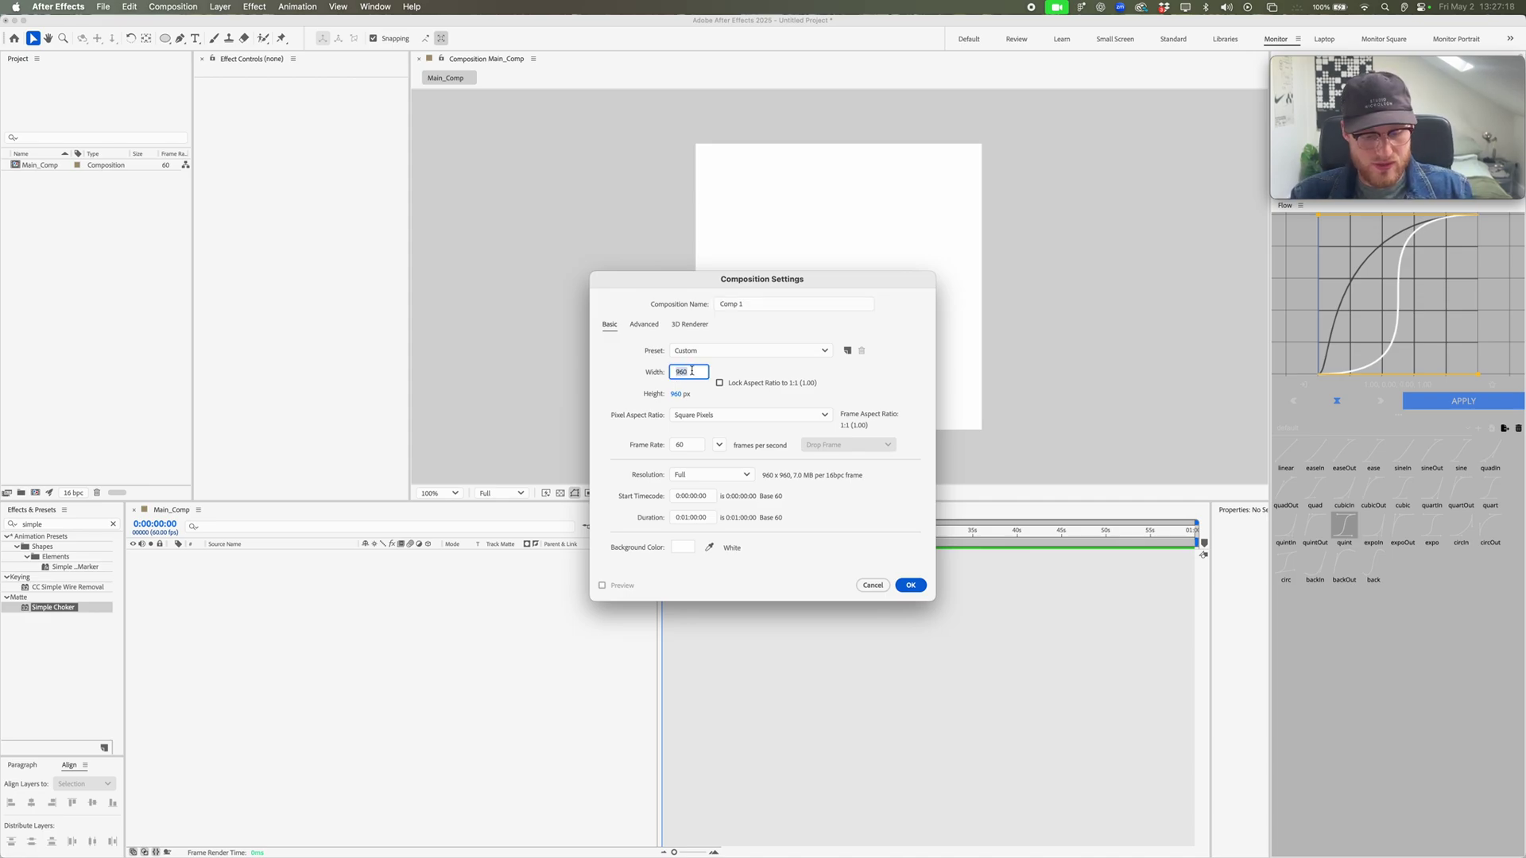
type("450")
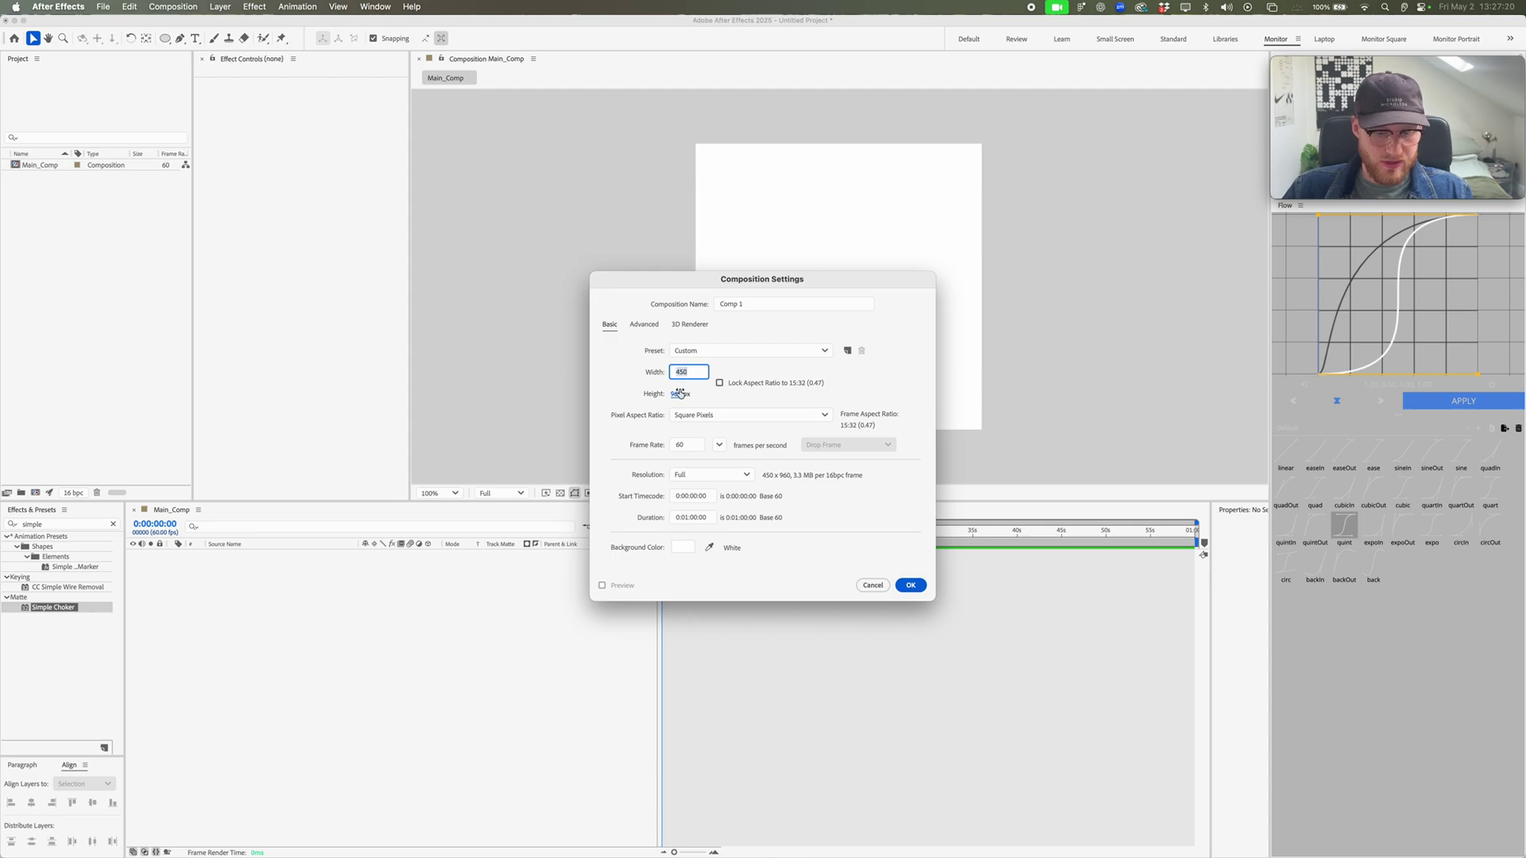
left_click(677, 393)
type("450")
left_click(846, 383)
Step: Set the new 450 px composition's duration to 10 seconds and create it
left_click(689, 517)
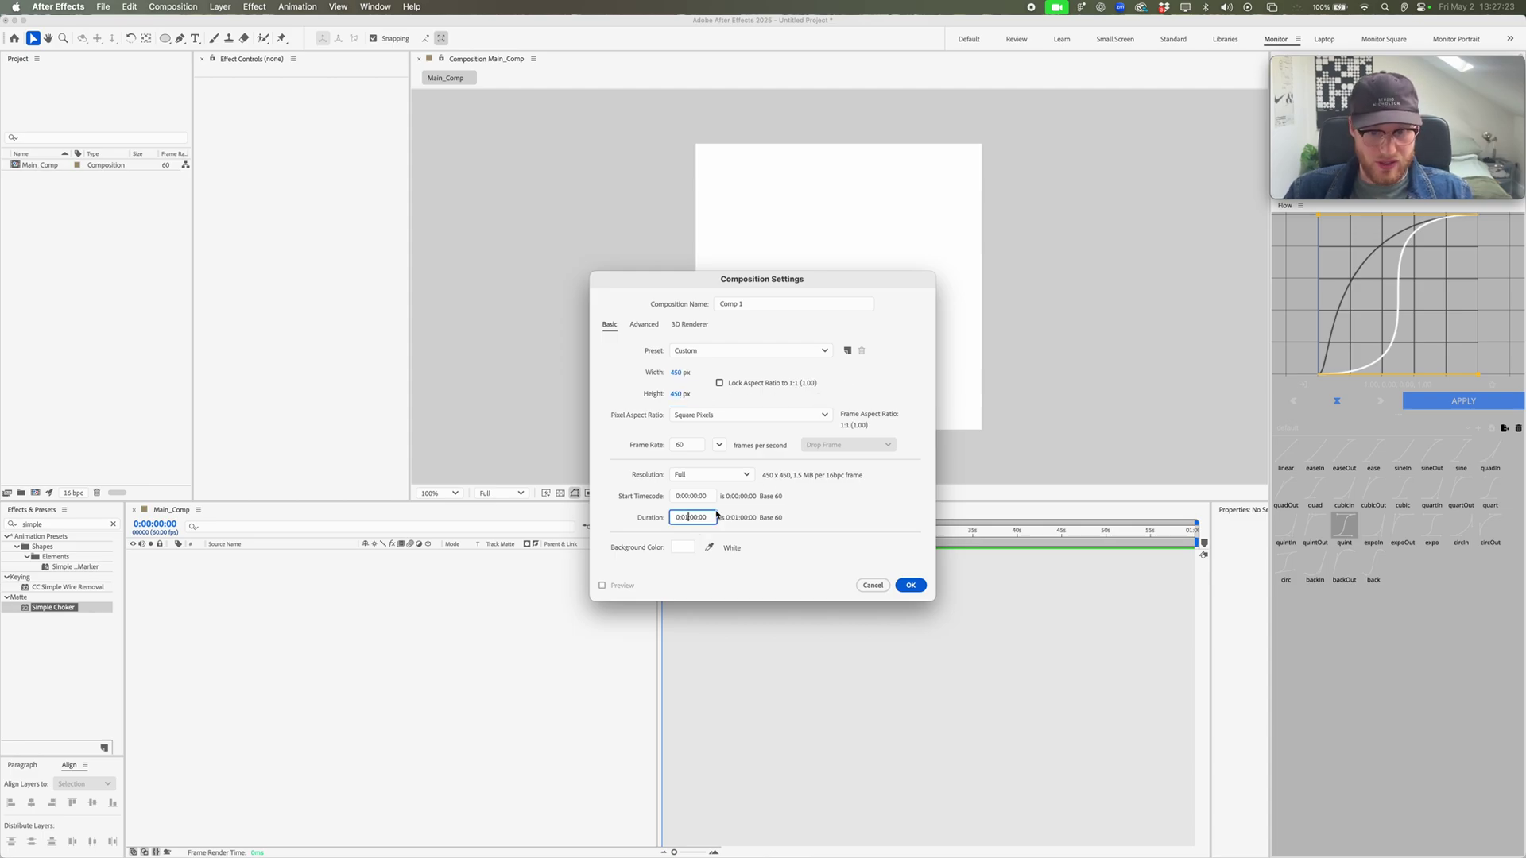
type("0")
key("Delete")
type("1")
key("Return")
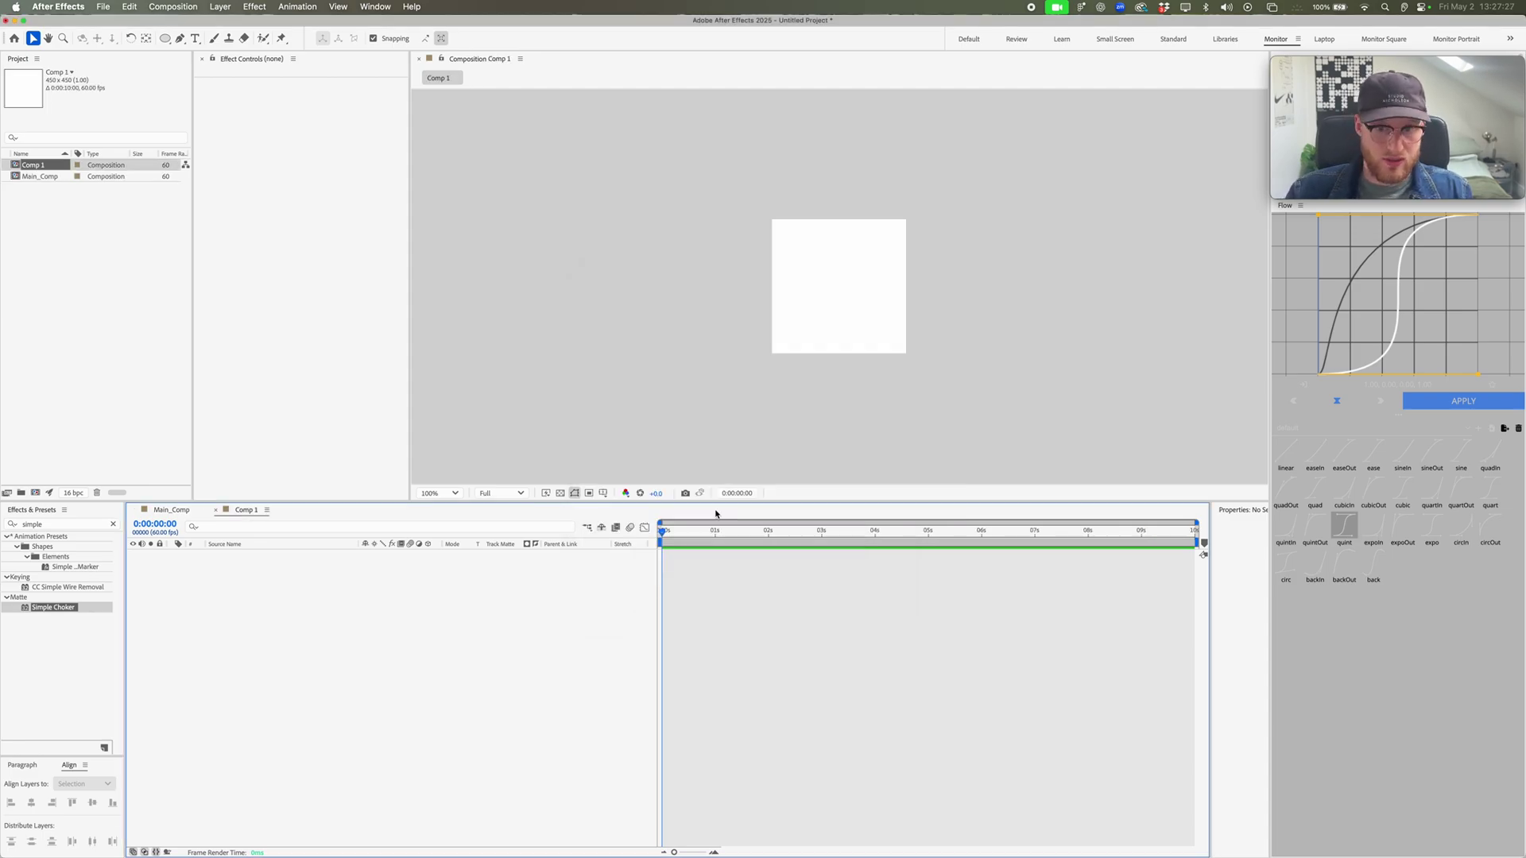
Step: Show the grid over the 450 px composition
scroll(826, 322, "up", 1)
key("super+apostrophe")
key("period")
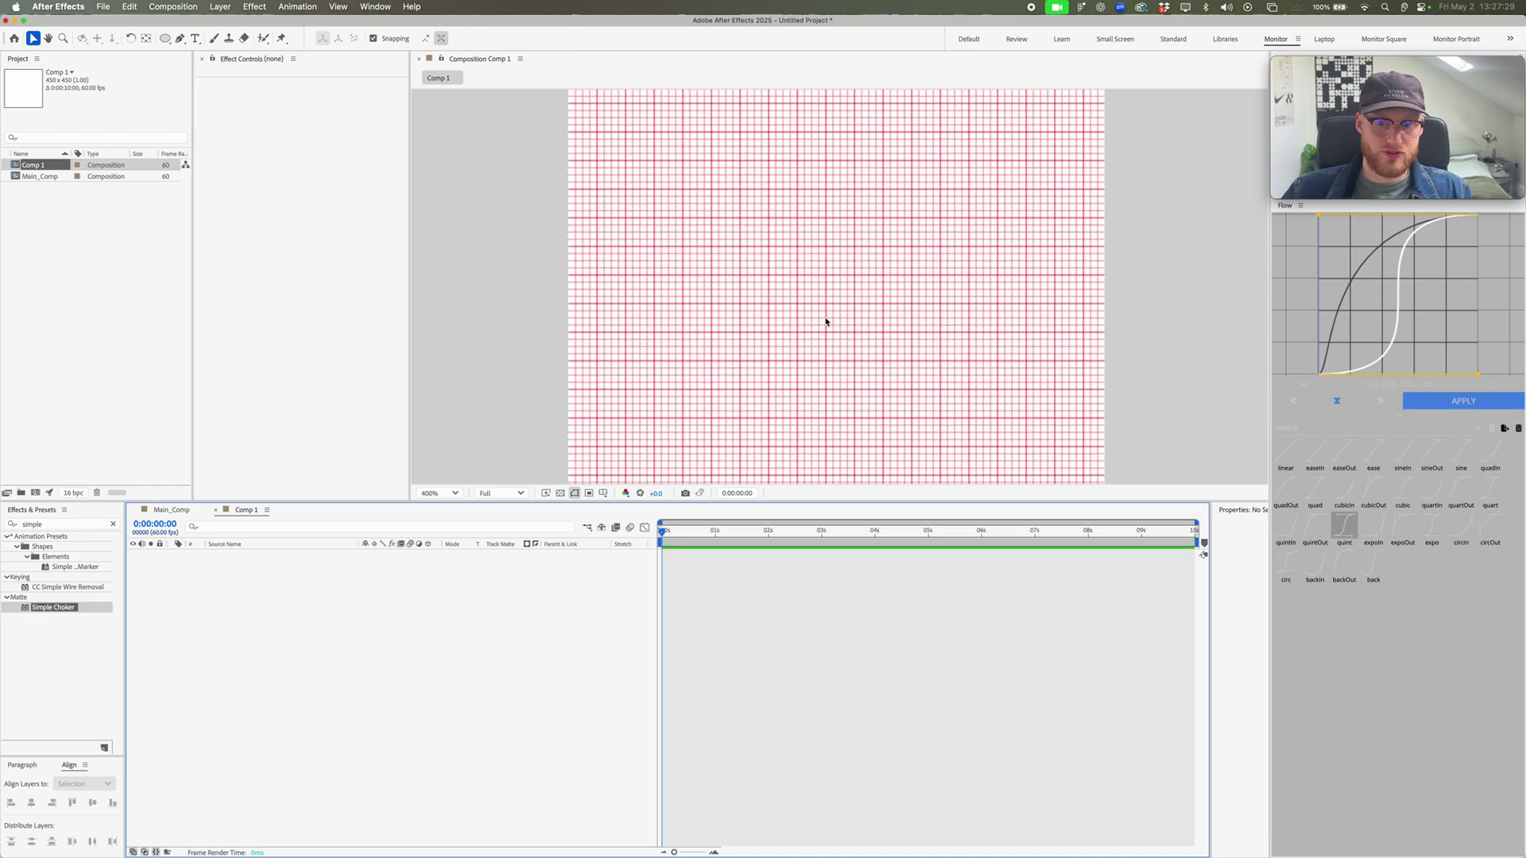
Step: Review the grid spacing and subdivisions in the Grids & Guides preferences, and close them without changes
left_click(70, 7)
mouse_move(96, 47)
left_click(178, 127)
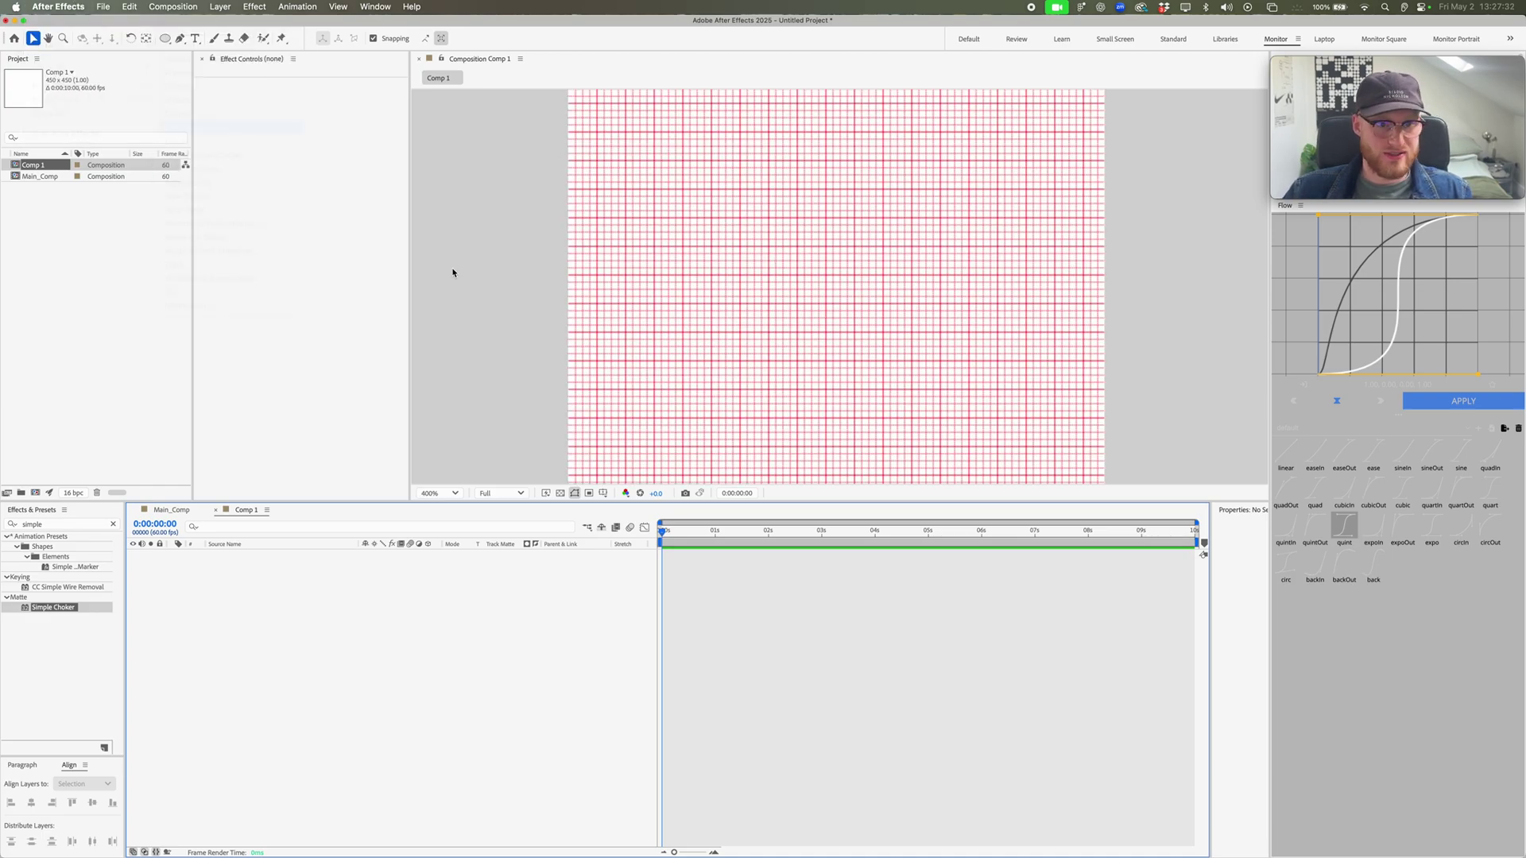
key("super+shift+4")
left_click_drag(614, 230, 963, 313)
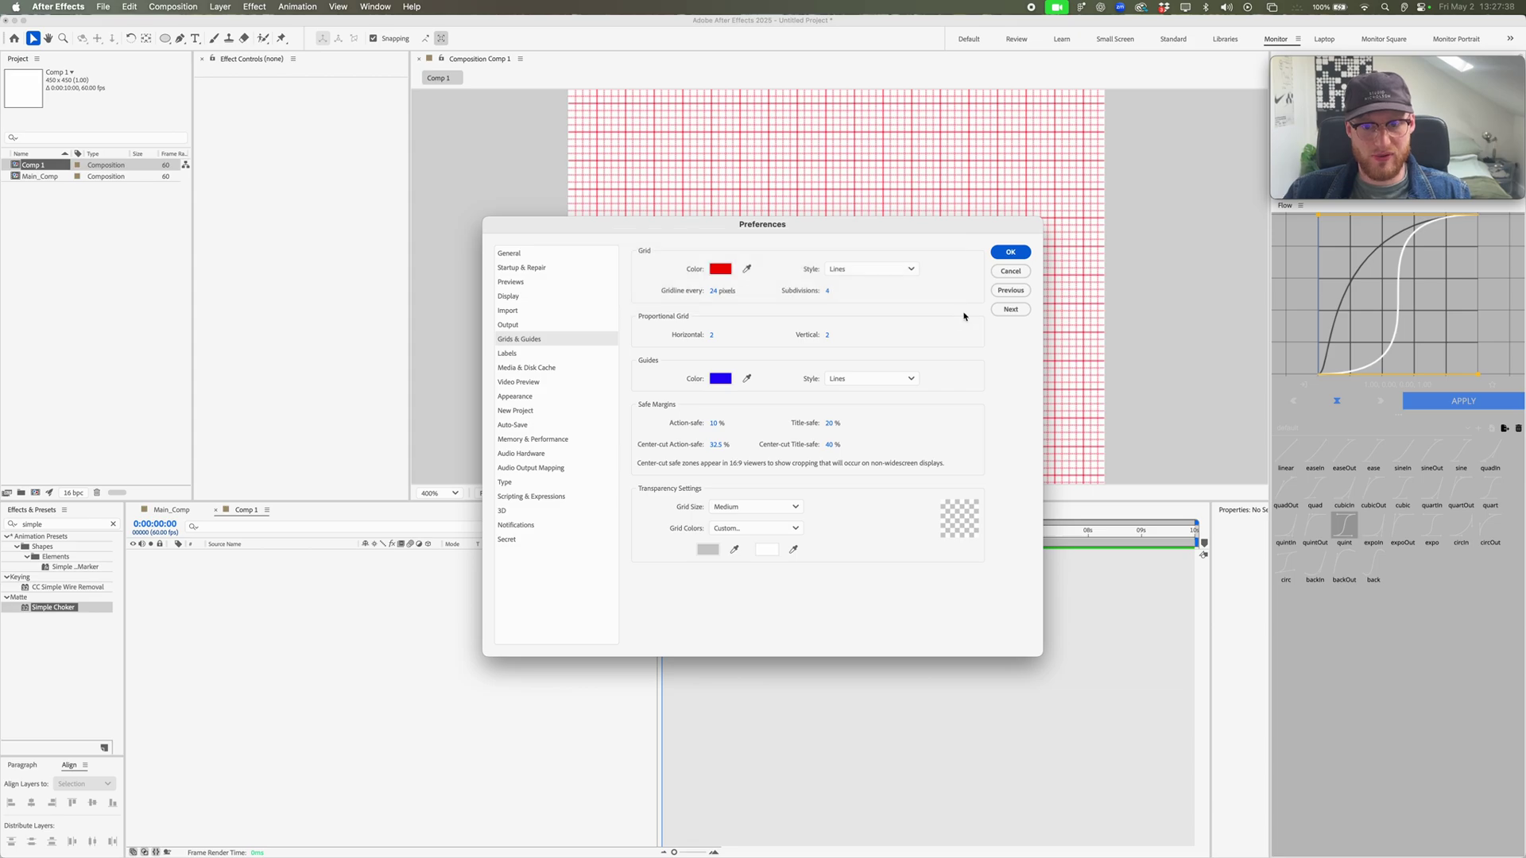
left_click(1013, 272)
Step: Create an empty shape layer in the 450 px composition and add a rectangle path to its contents
key("space")
left_click_drag(719, 266, 762, 332)
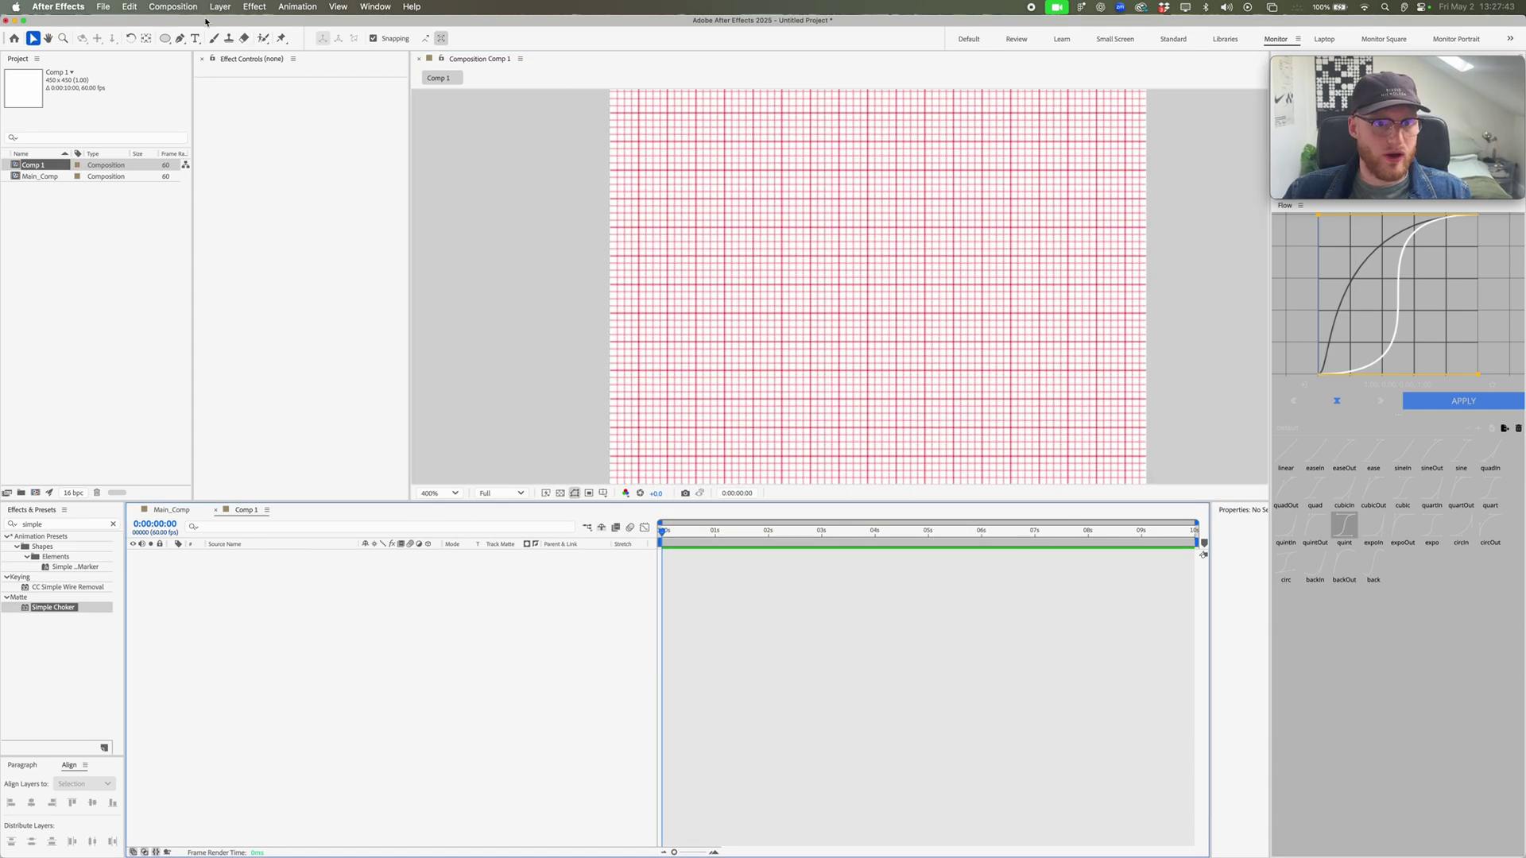
left_click(221, 7)
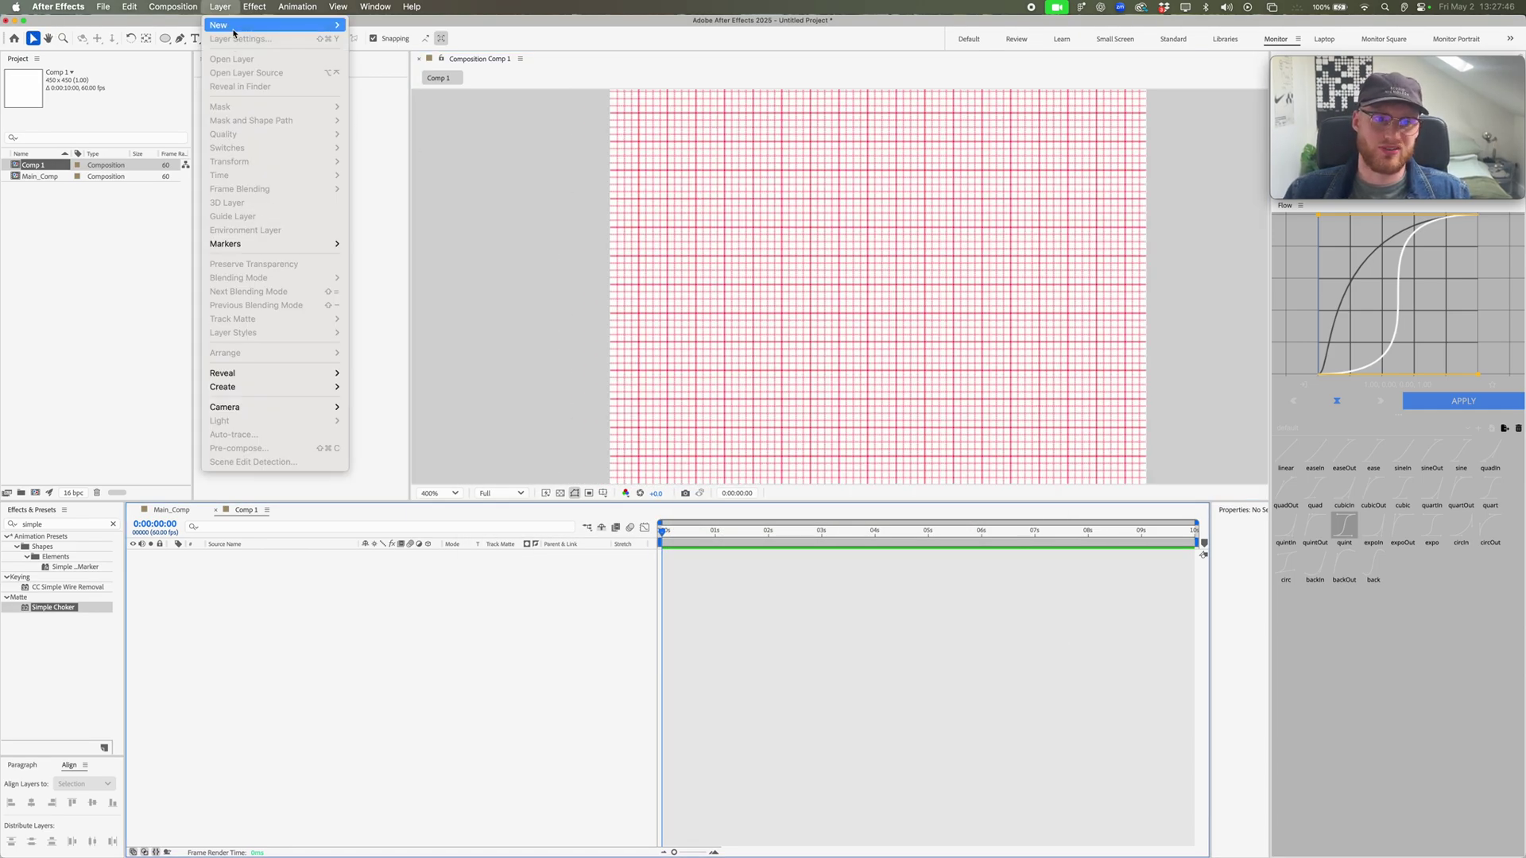
mouse_move(236, 32)
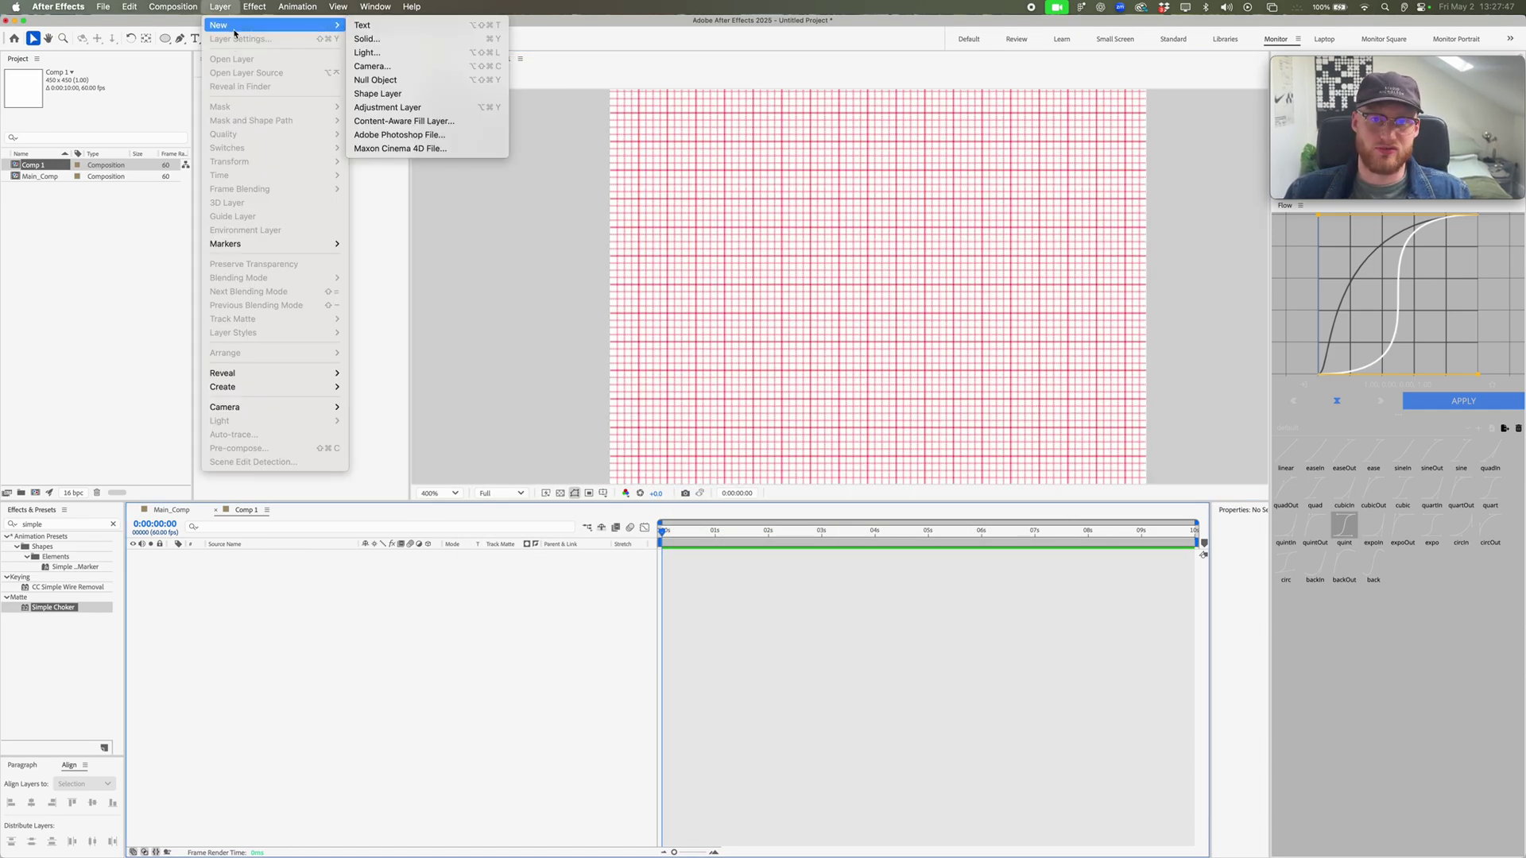
left_click(381, 96)
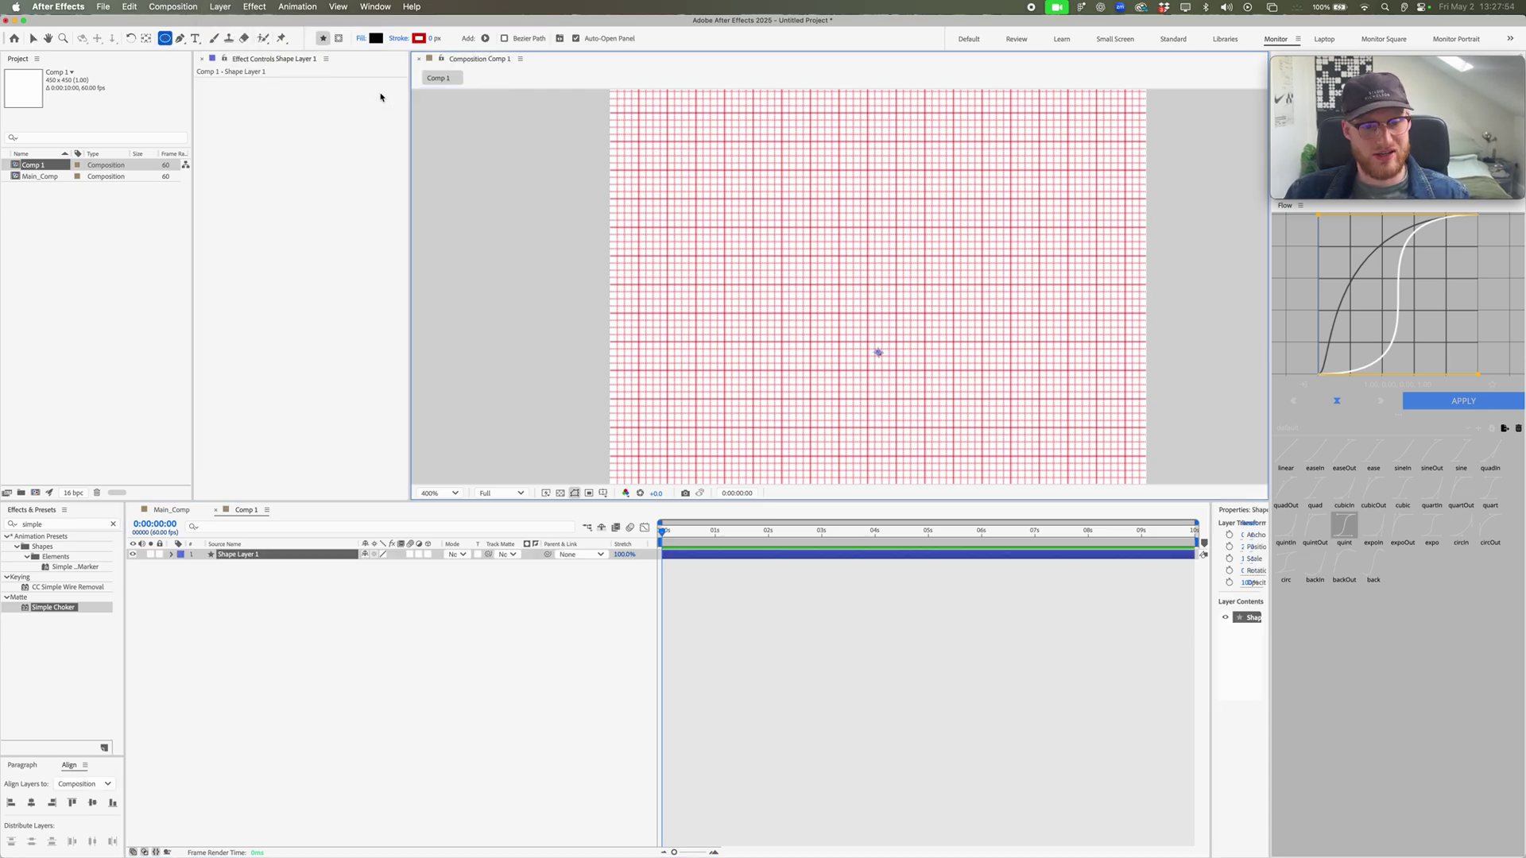
left_click(172, 555)
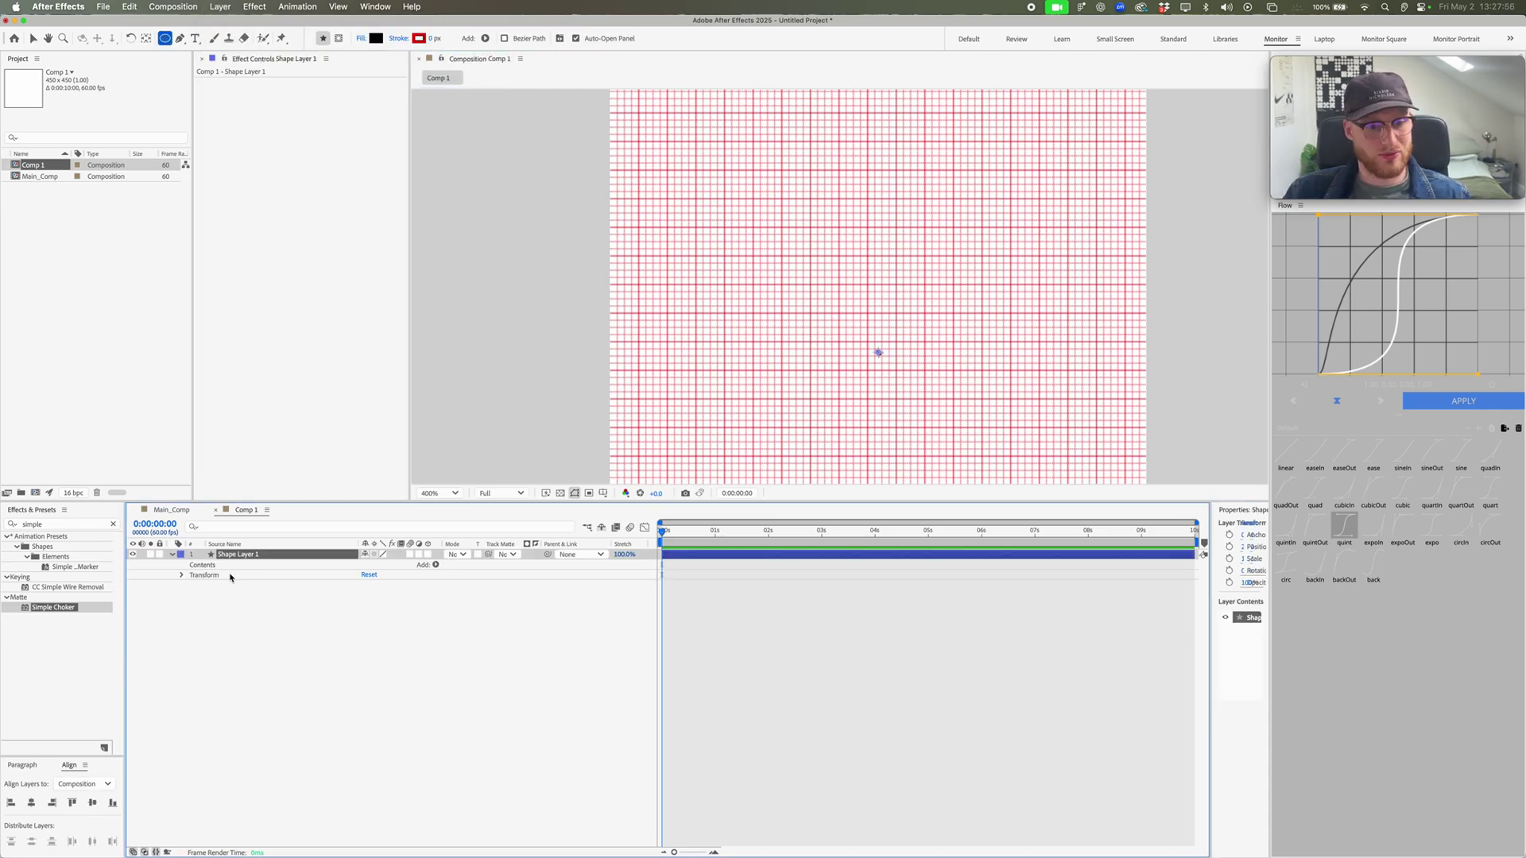
left_click(435, 564)
left_click(440, 596)
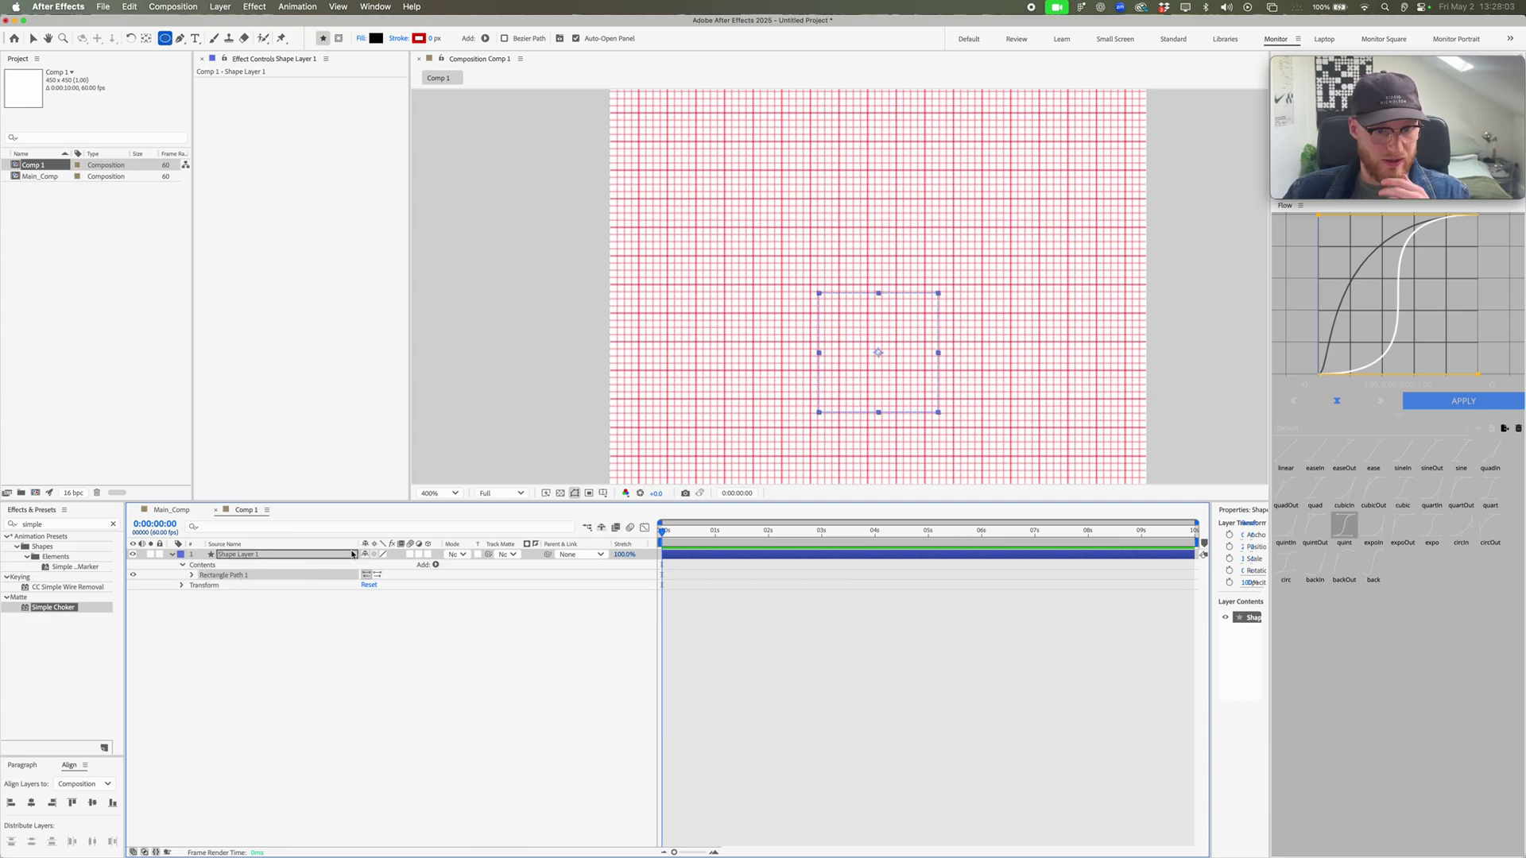
Step: Add a fill to the shape layer's contents and set the fill colour to black
left_click(232, 566)
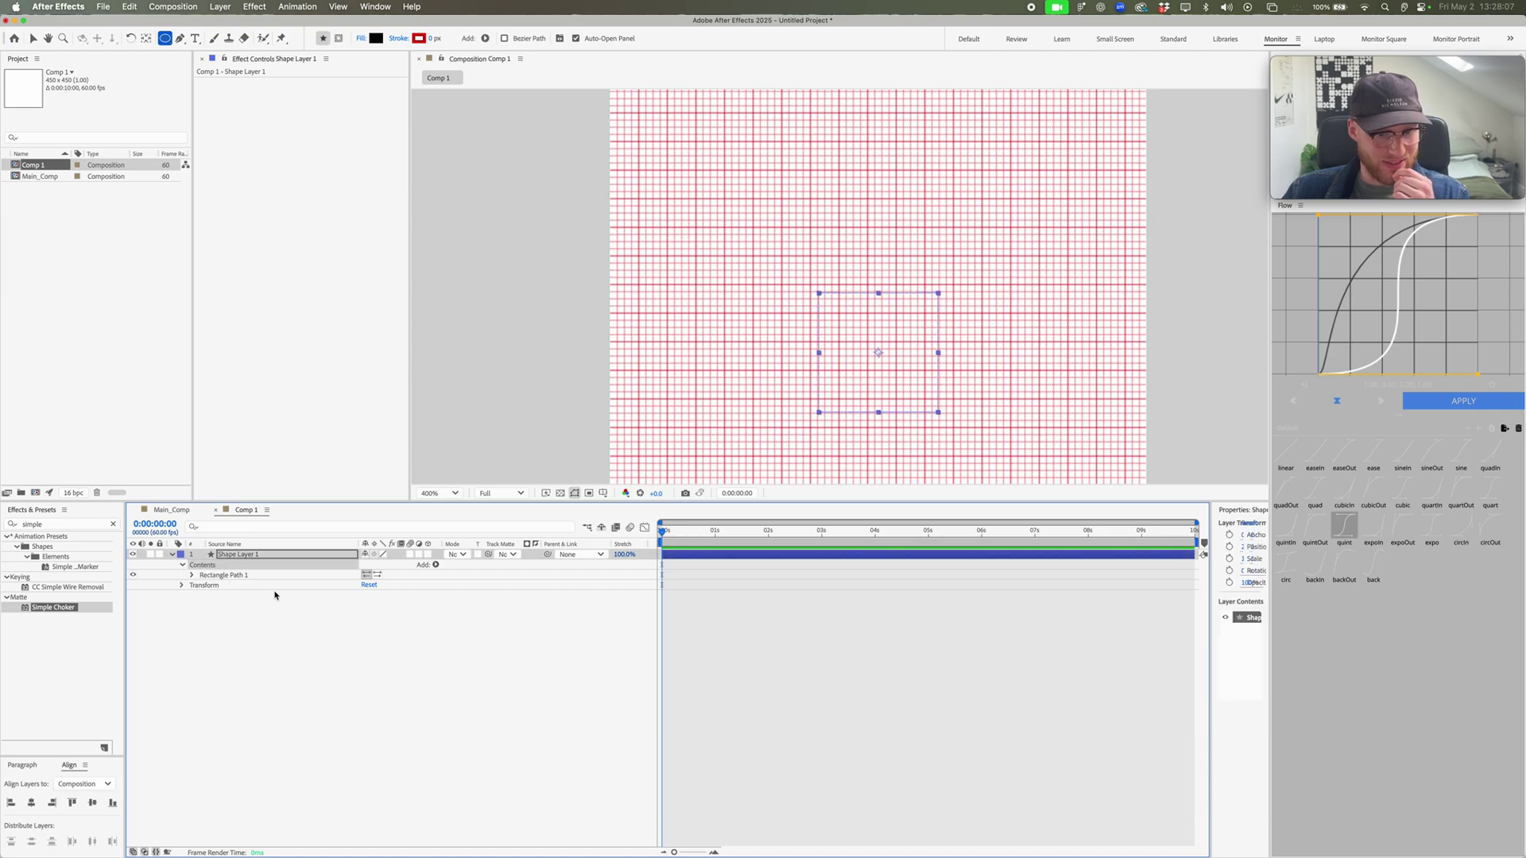
left_click(241, 577)
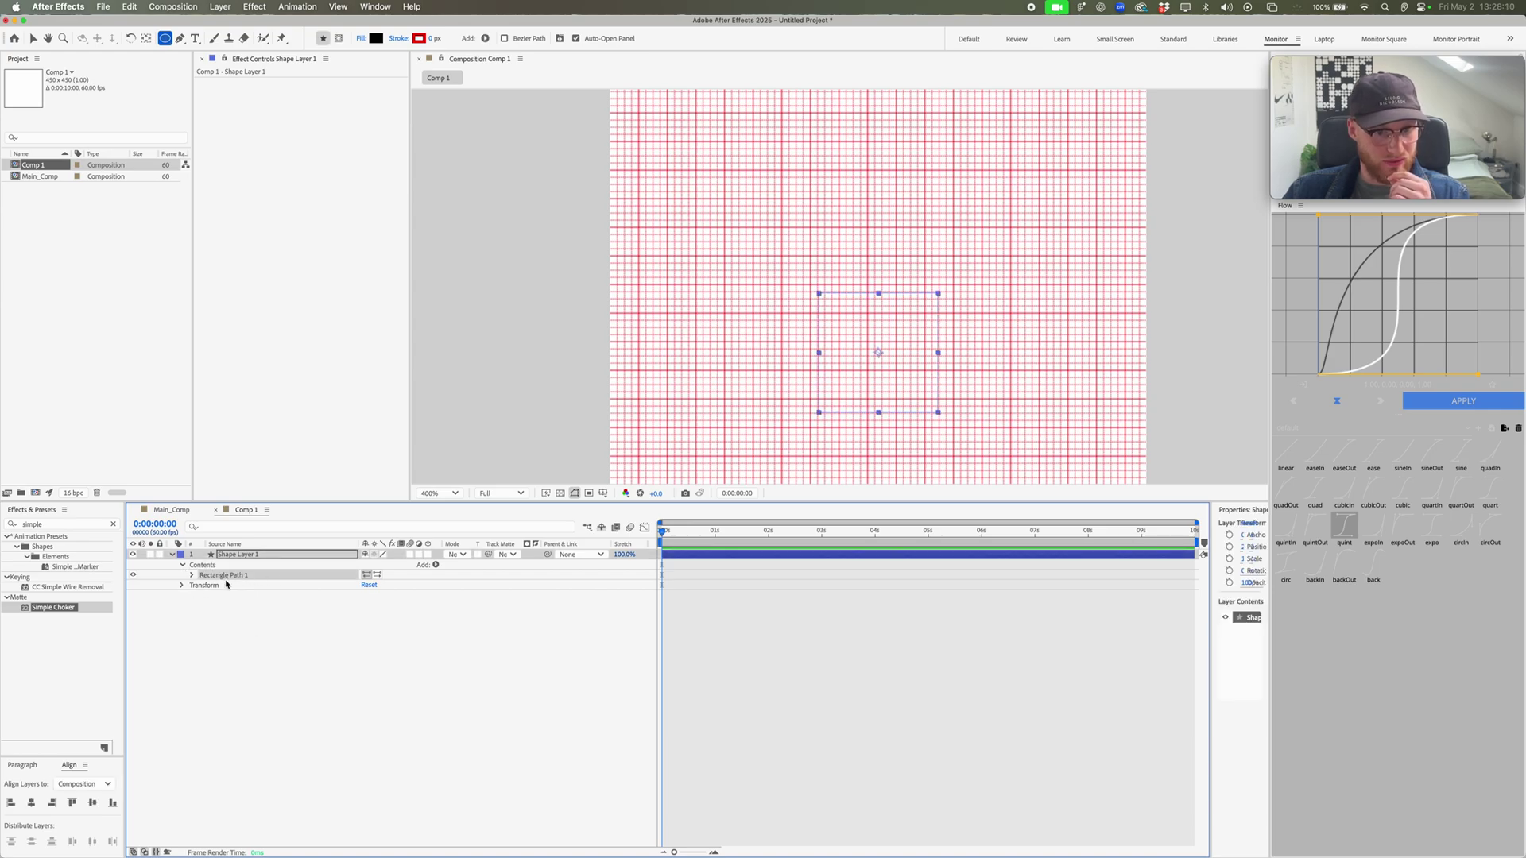
left_click(198, 569)
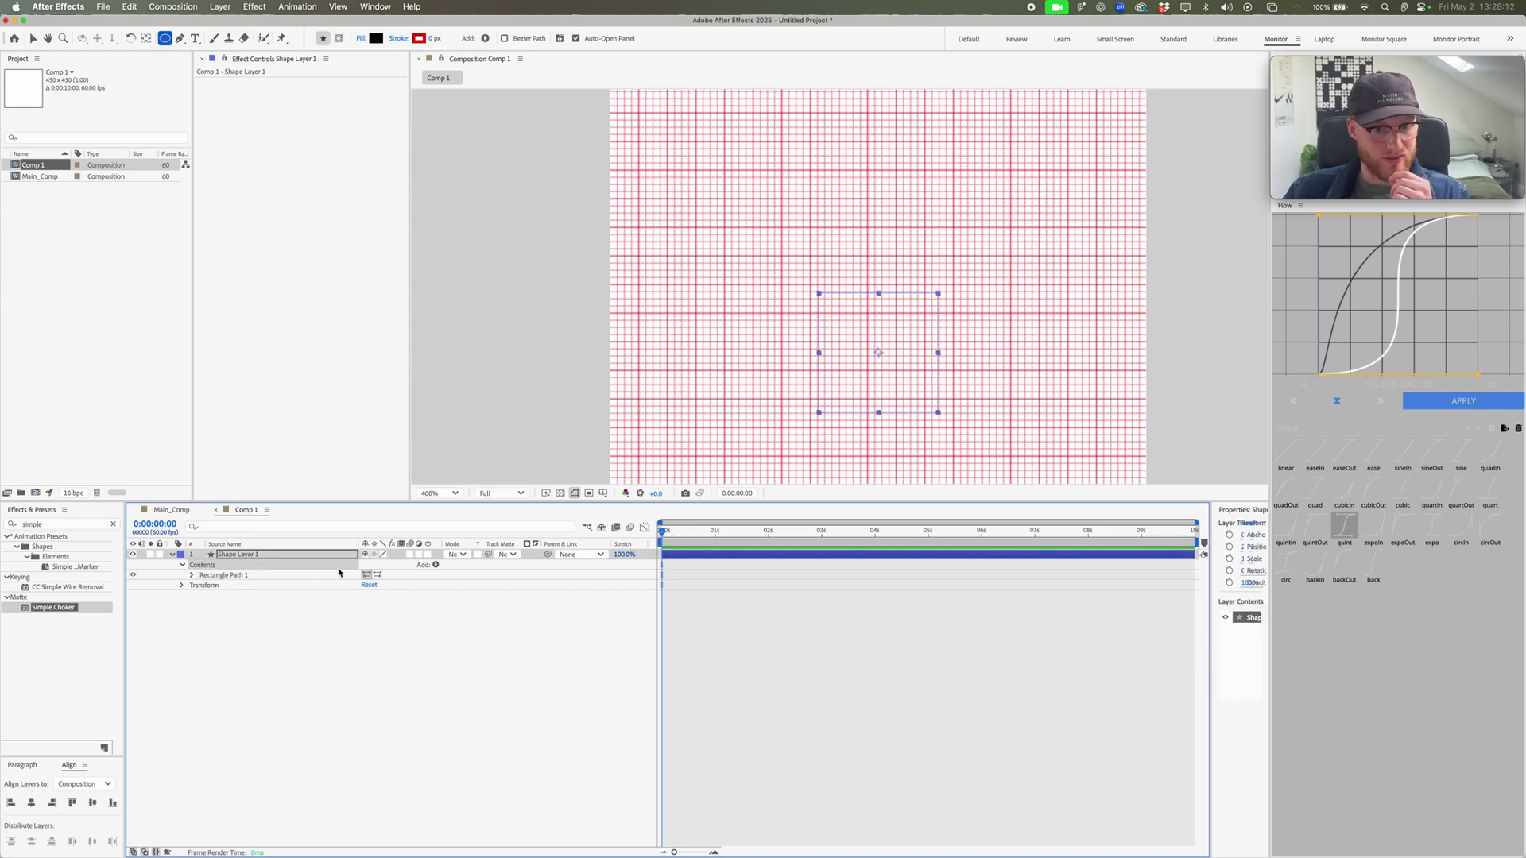
left_click(435, 565)
left_click(457, 654)
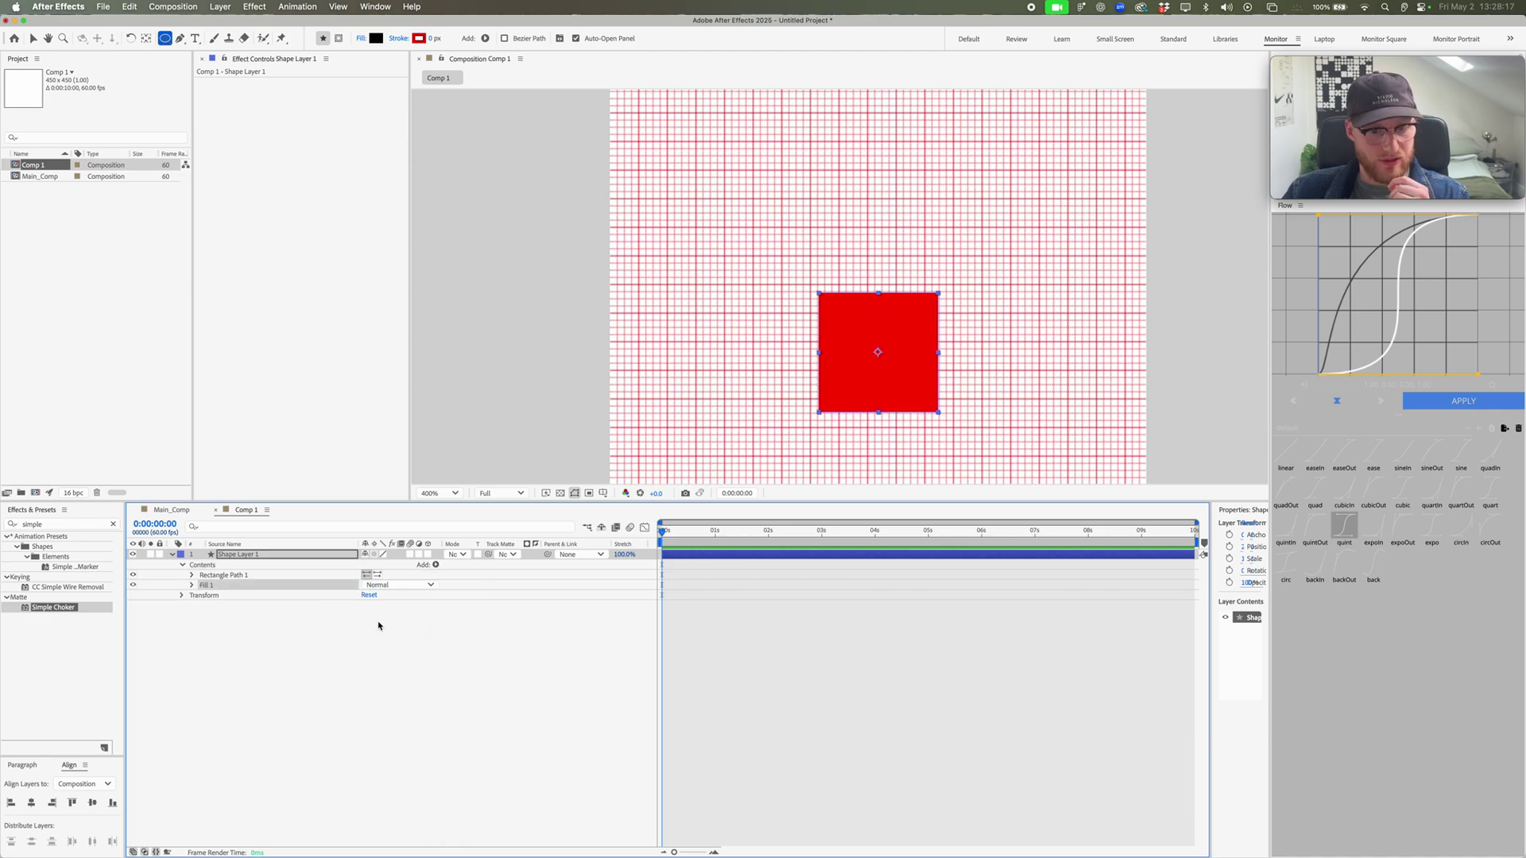
left_click(377, 39)
left_click(627, 521)
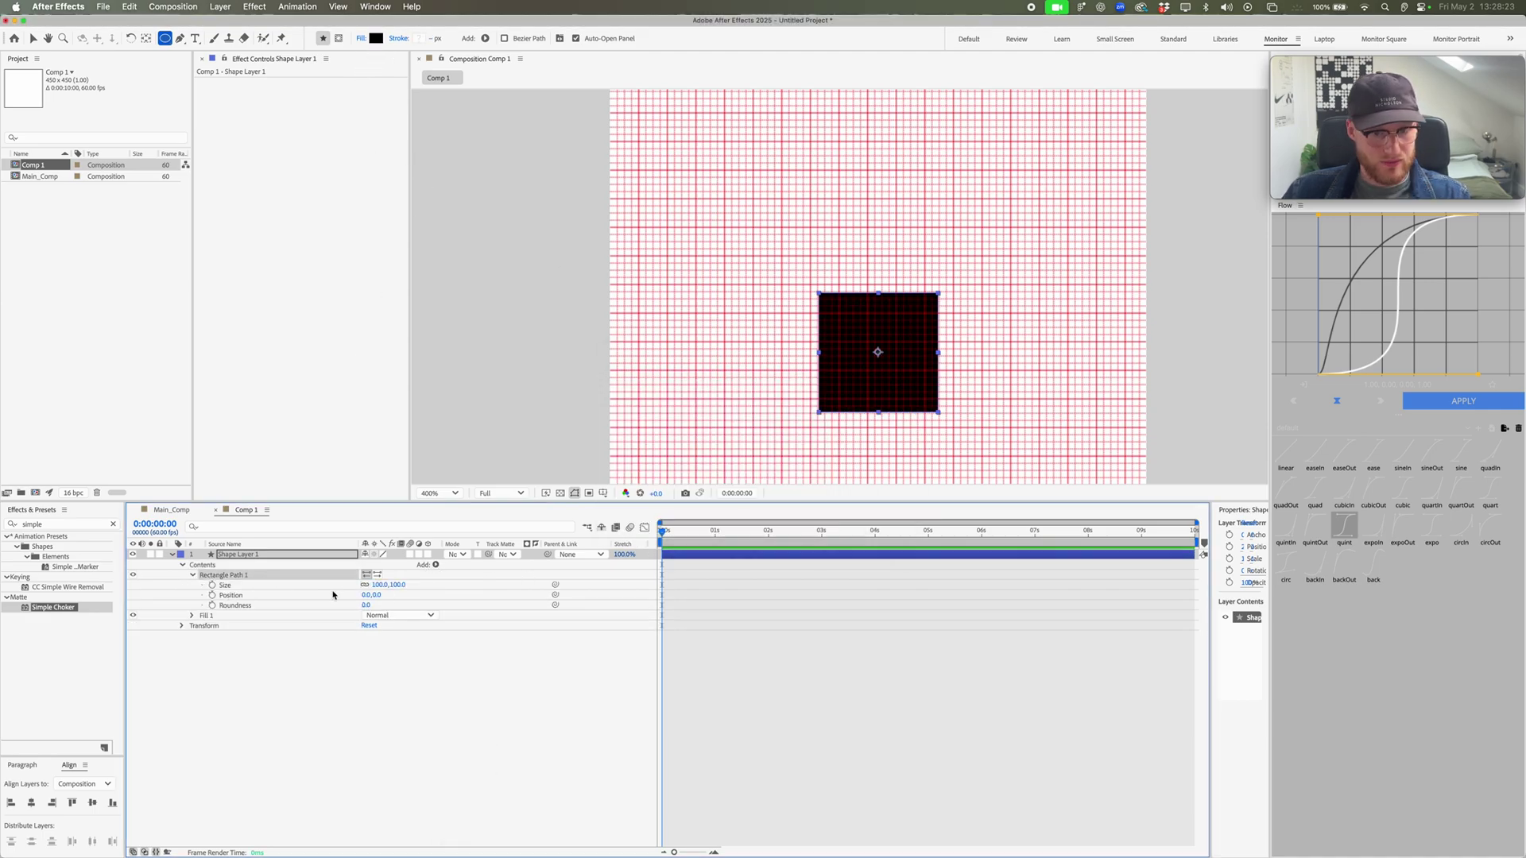
Step: Set the rectangle path's size to 168 by 168
left_click(397, 586)
type("168")
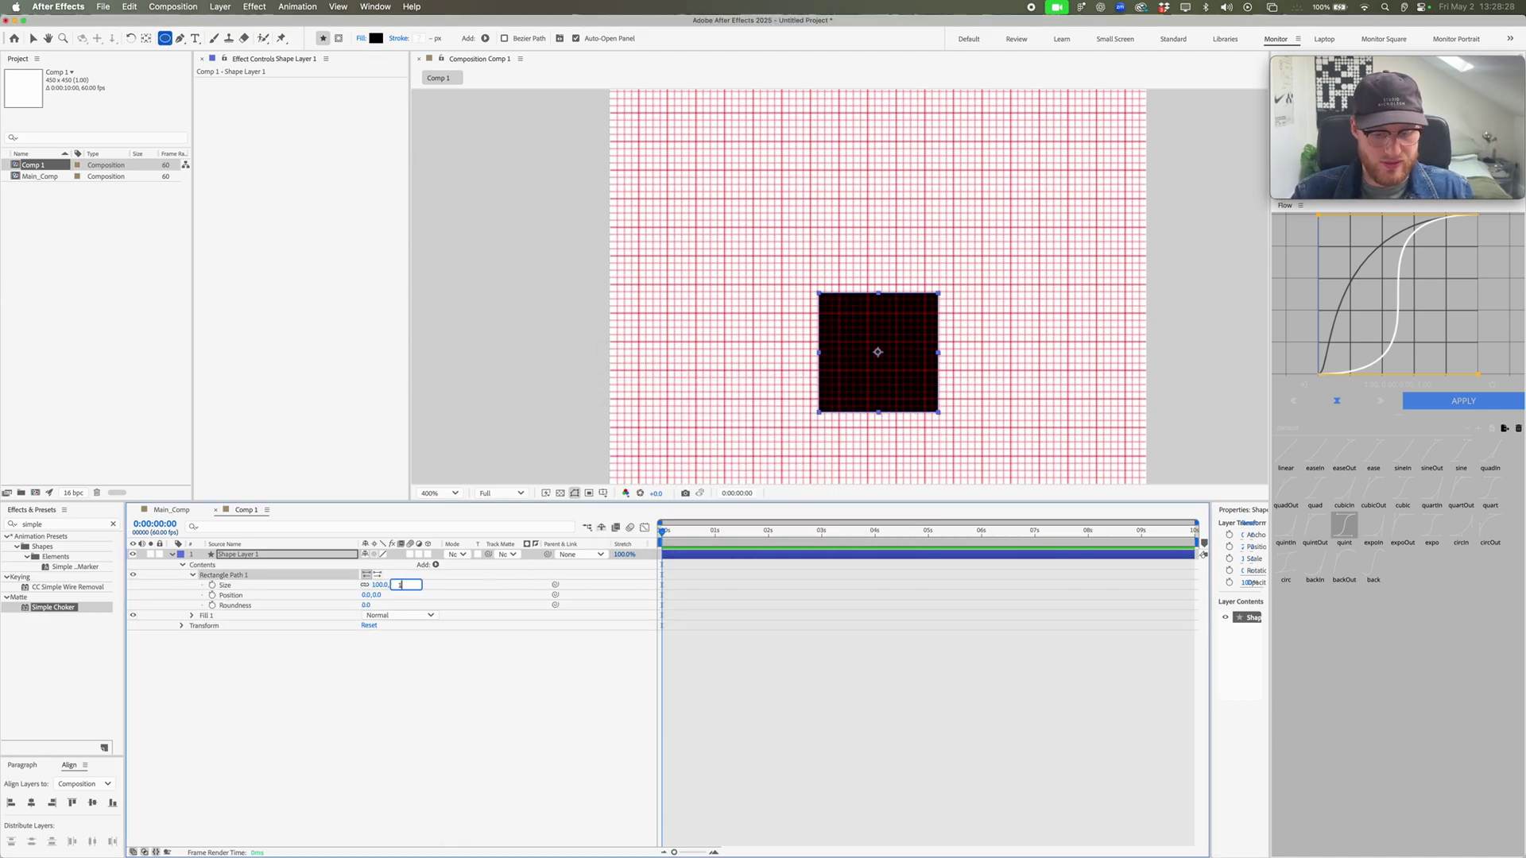
key("Return")
key("v")
scroll(817, 252, "down", 5)
scroll(818, 252, "right", 3)
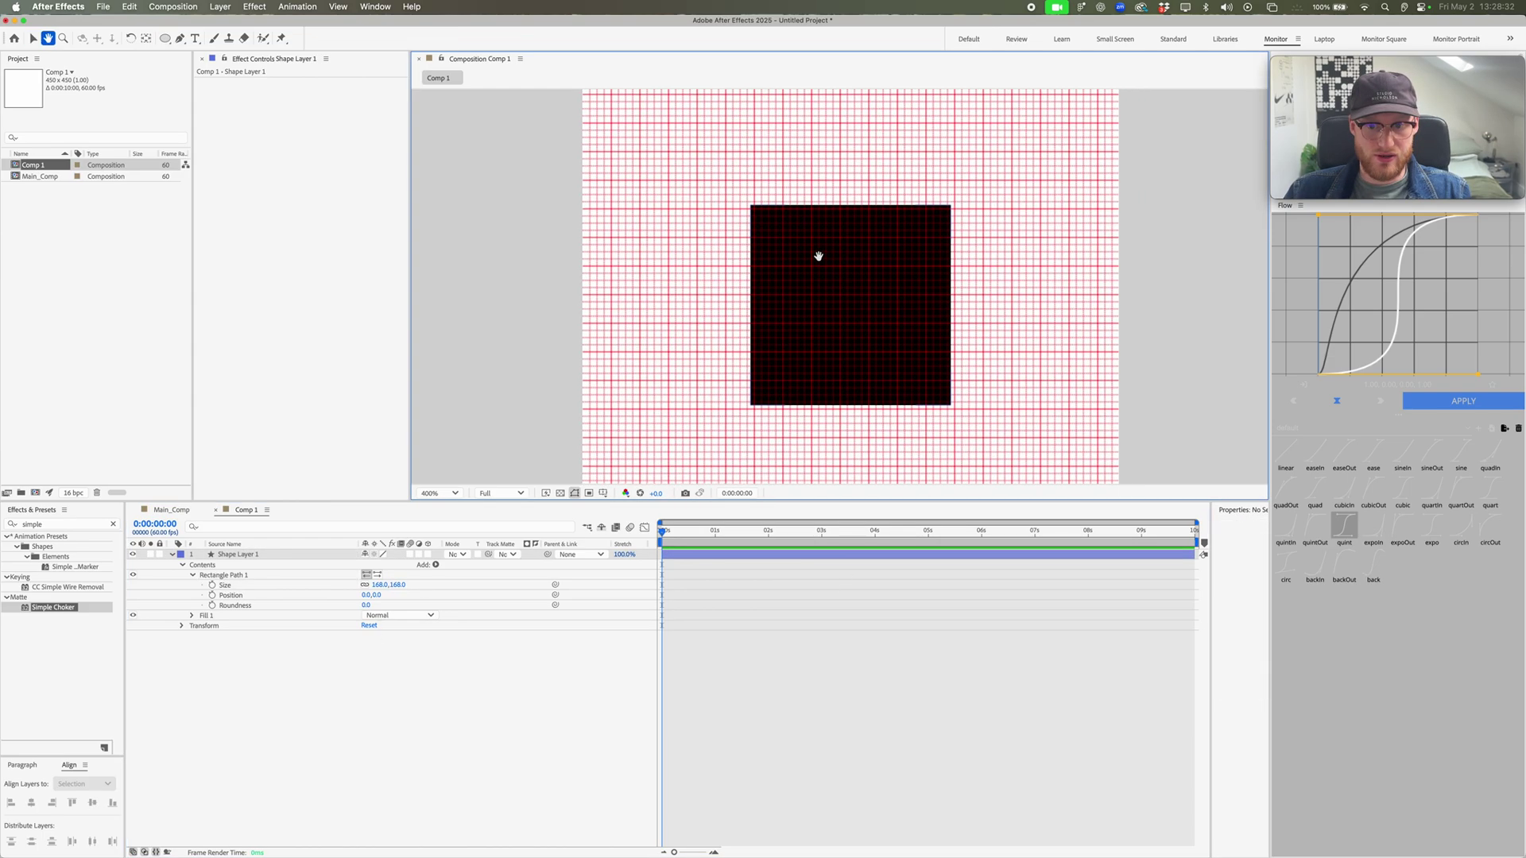
Step: Set the rectangle path's position to 141, 141 so it sits flush in the composition's lower-right corner
left_click_drag(360, 596, 445, 595)
key("period")
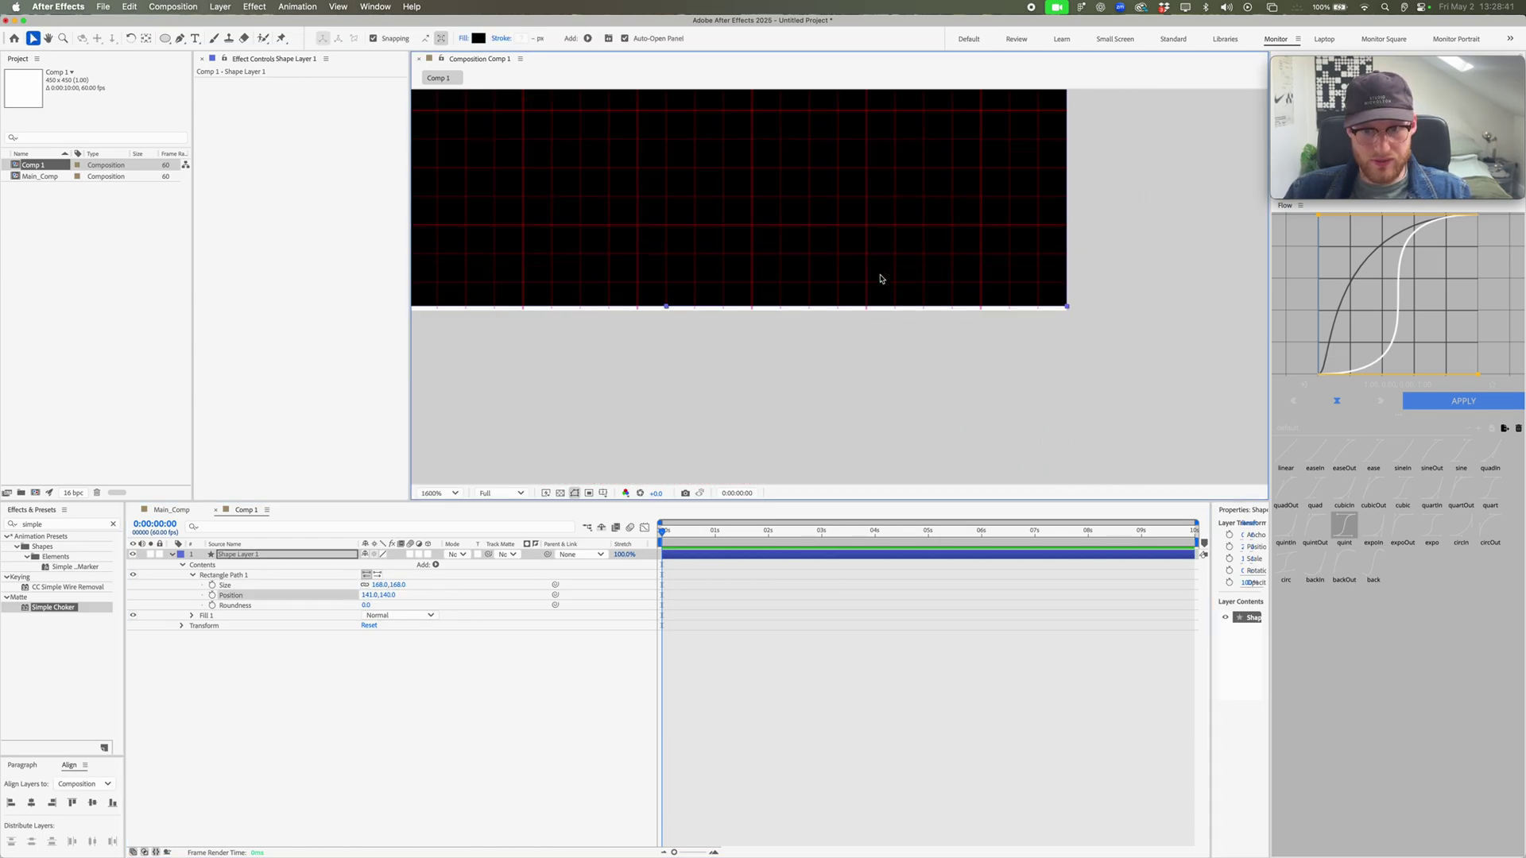
key("period")
left_click_drag(1041, 280, 764, 215)
key("period")
left_click(390, 594)
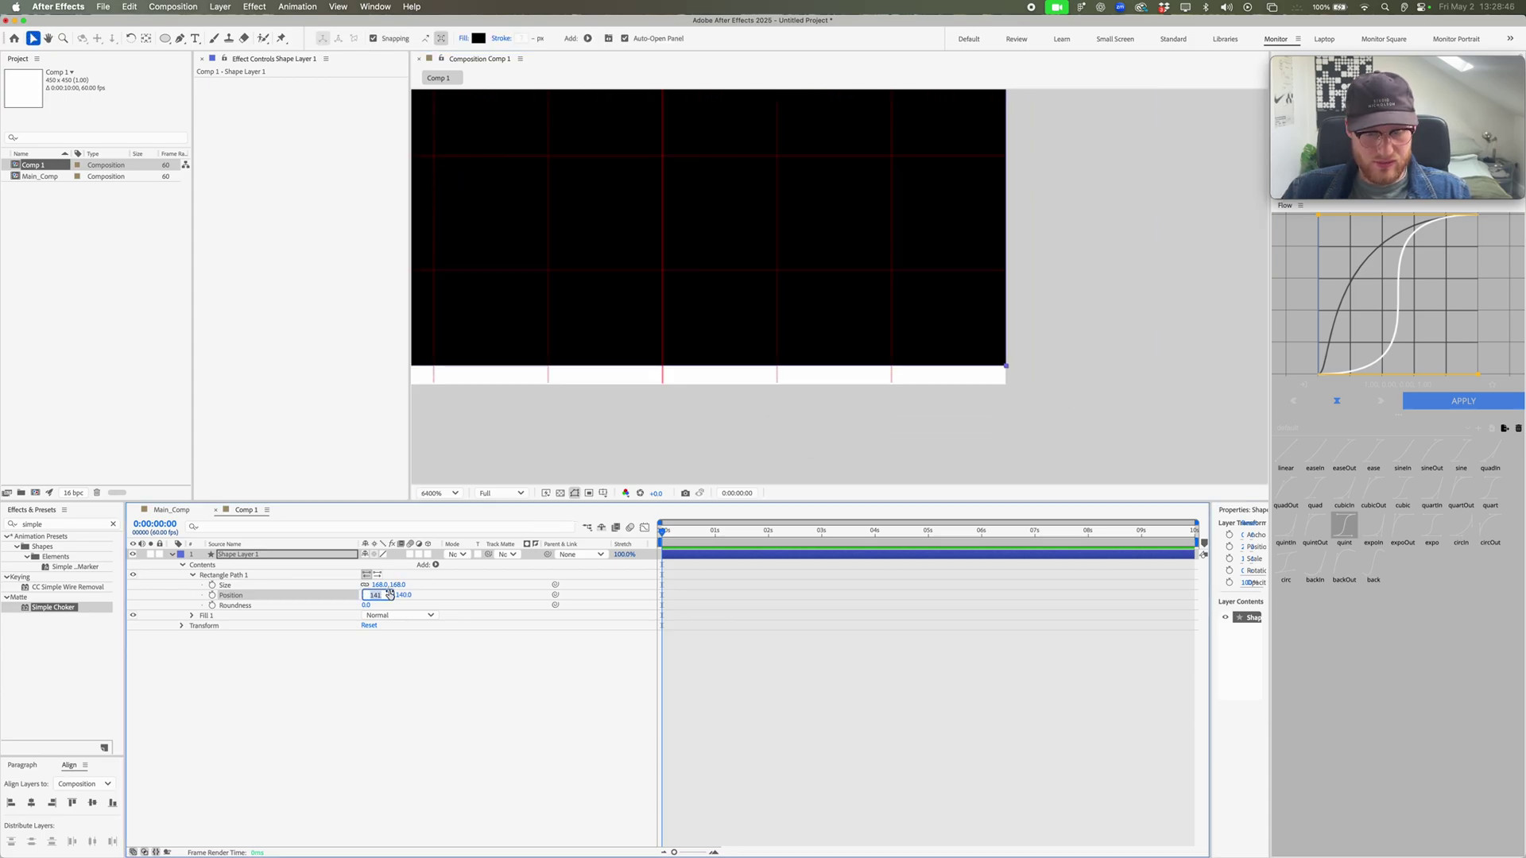
left_click(400, 598)
left_click(394, 596)
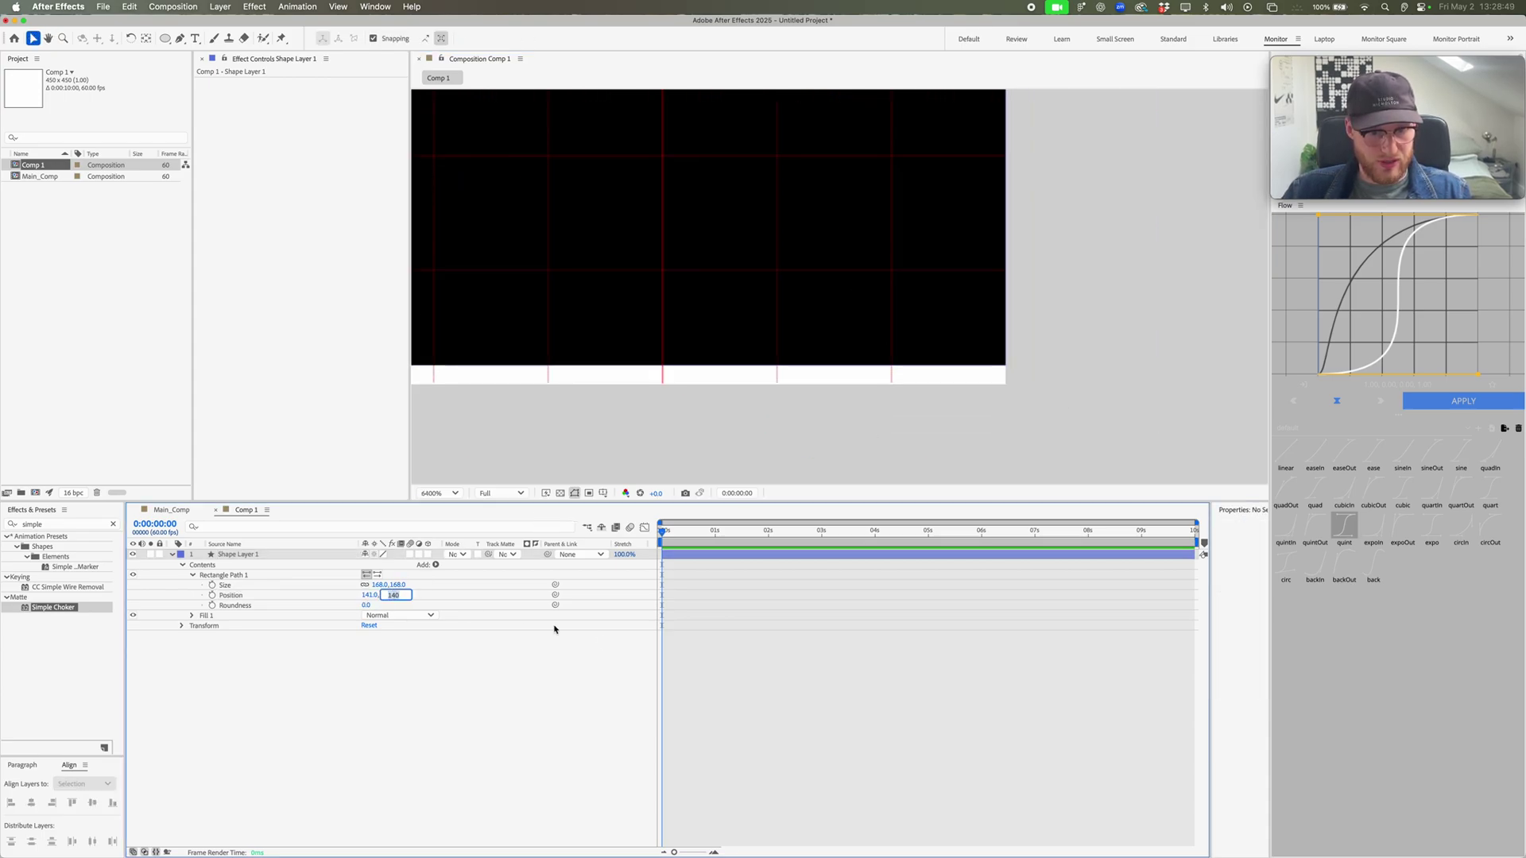
type("141")
key("Return")
scroll(818, 324, "down", 6)
left_click(780, 249)
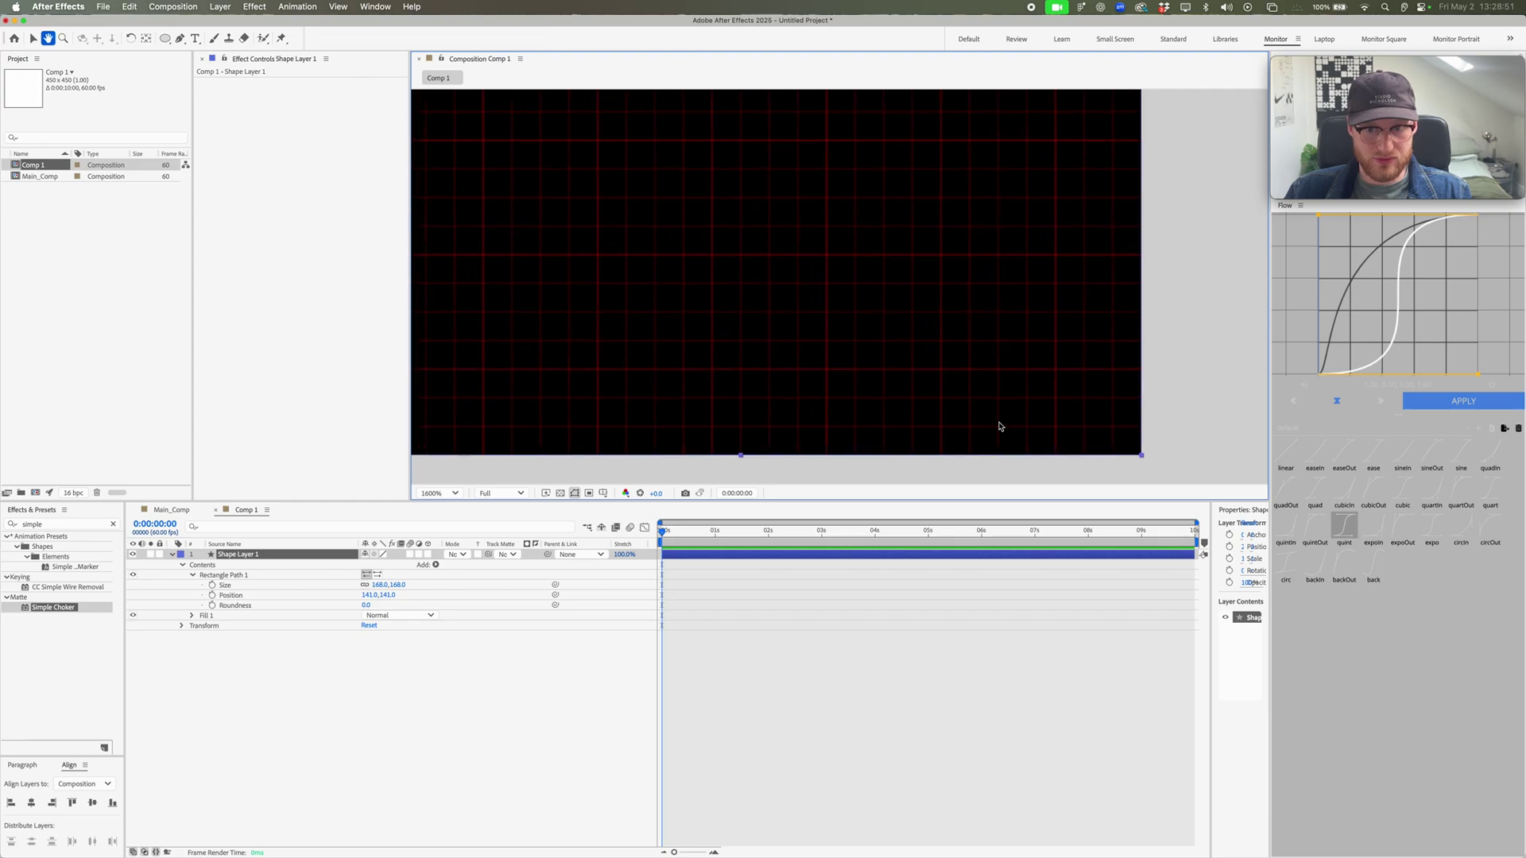
scroll(666, 323, "down", 2)
Step: Add a second rectangle path to the shape layer's contents
left_click(491, 566)
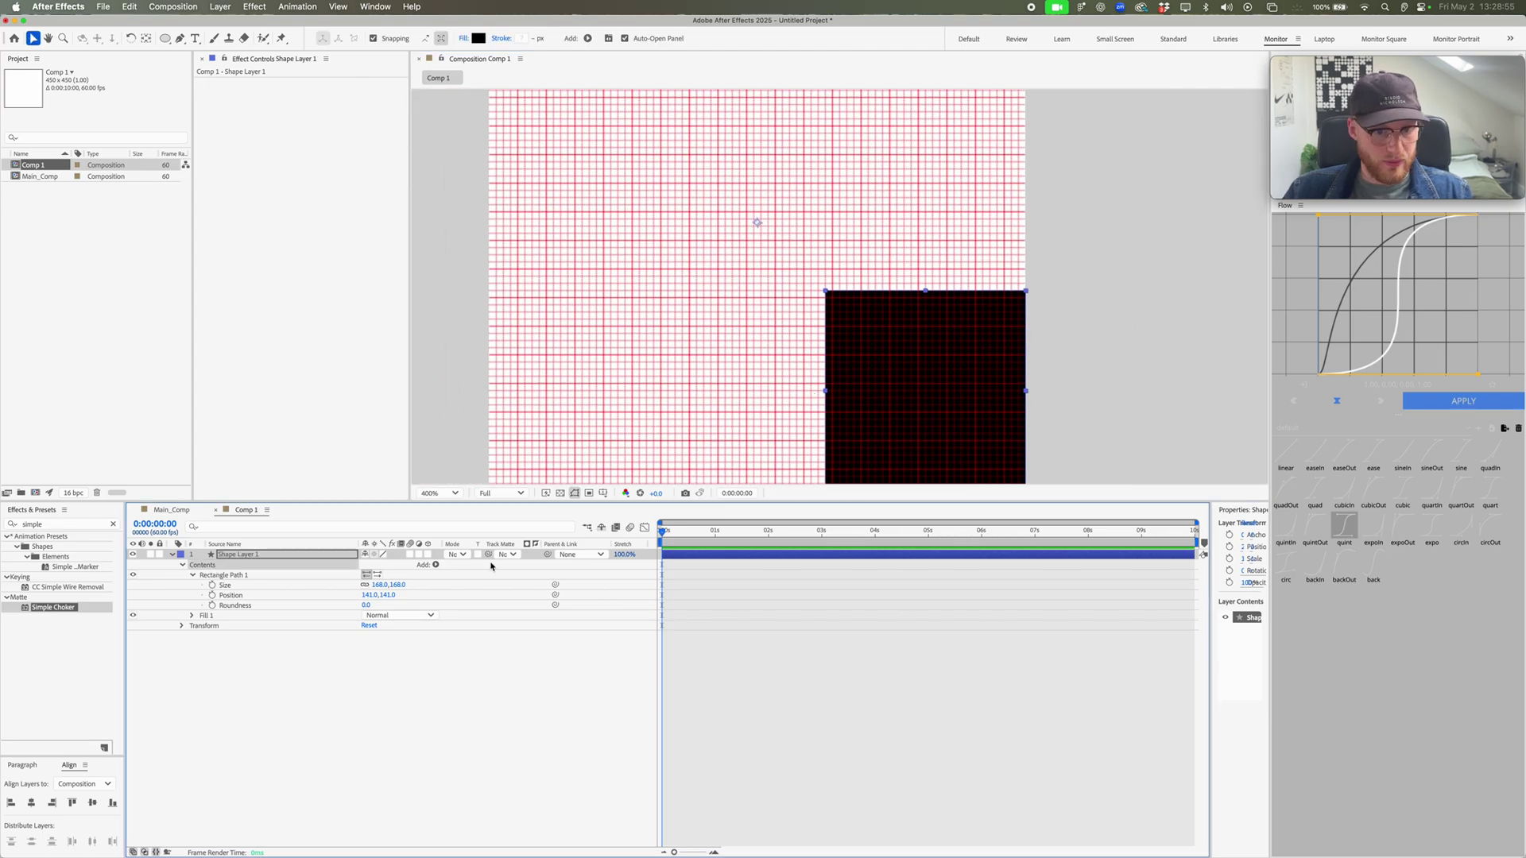
left_click(436, 565)
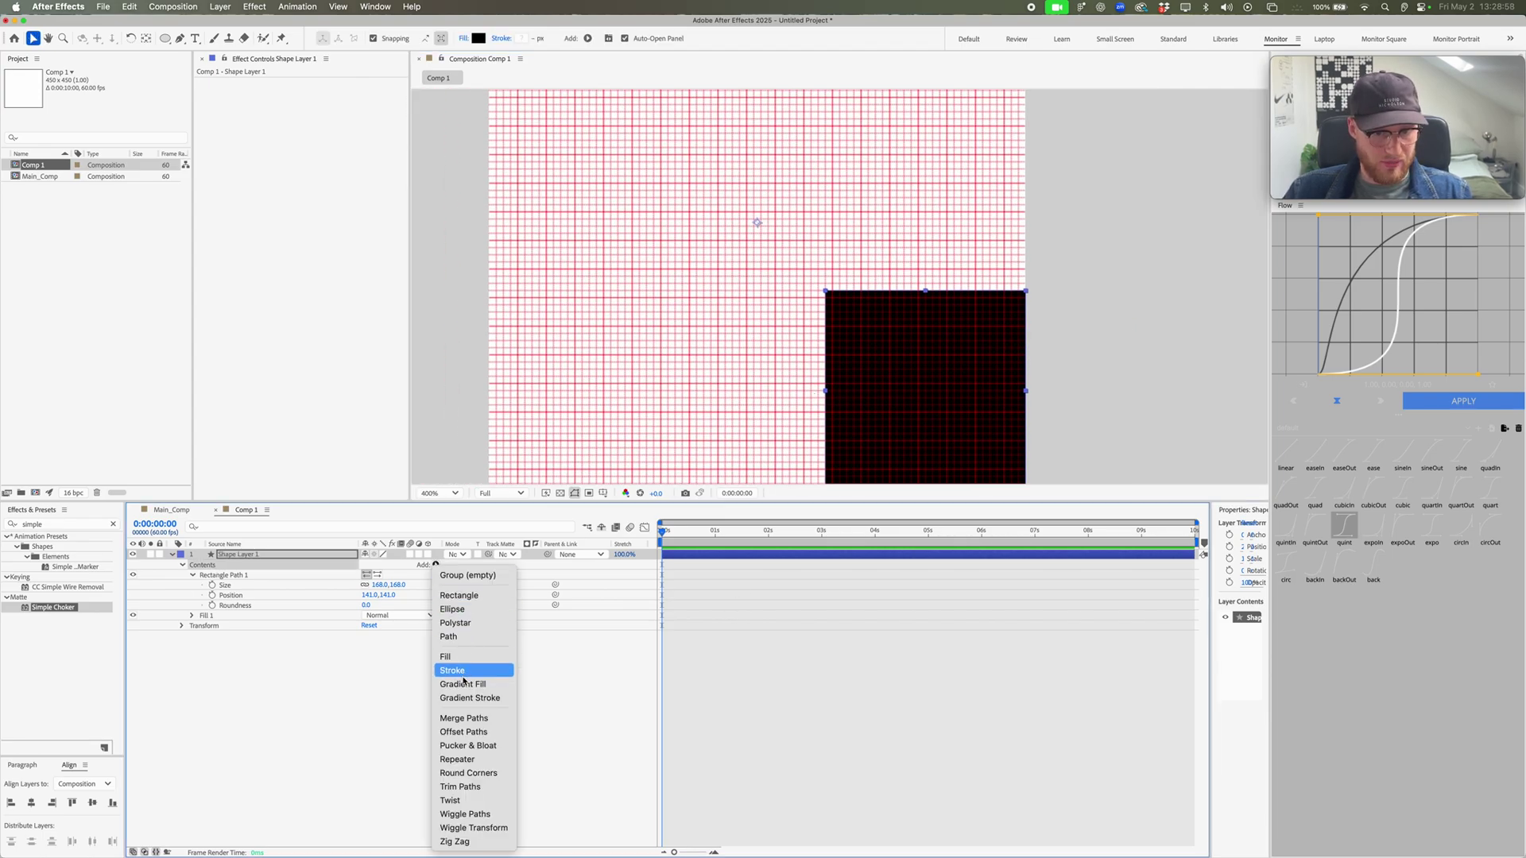
left_click(457, 595)
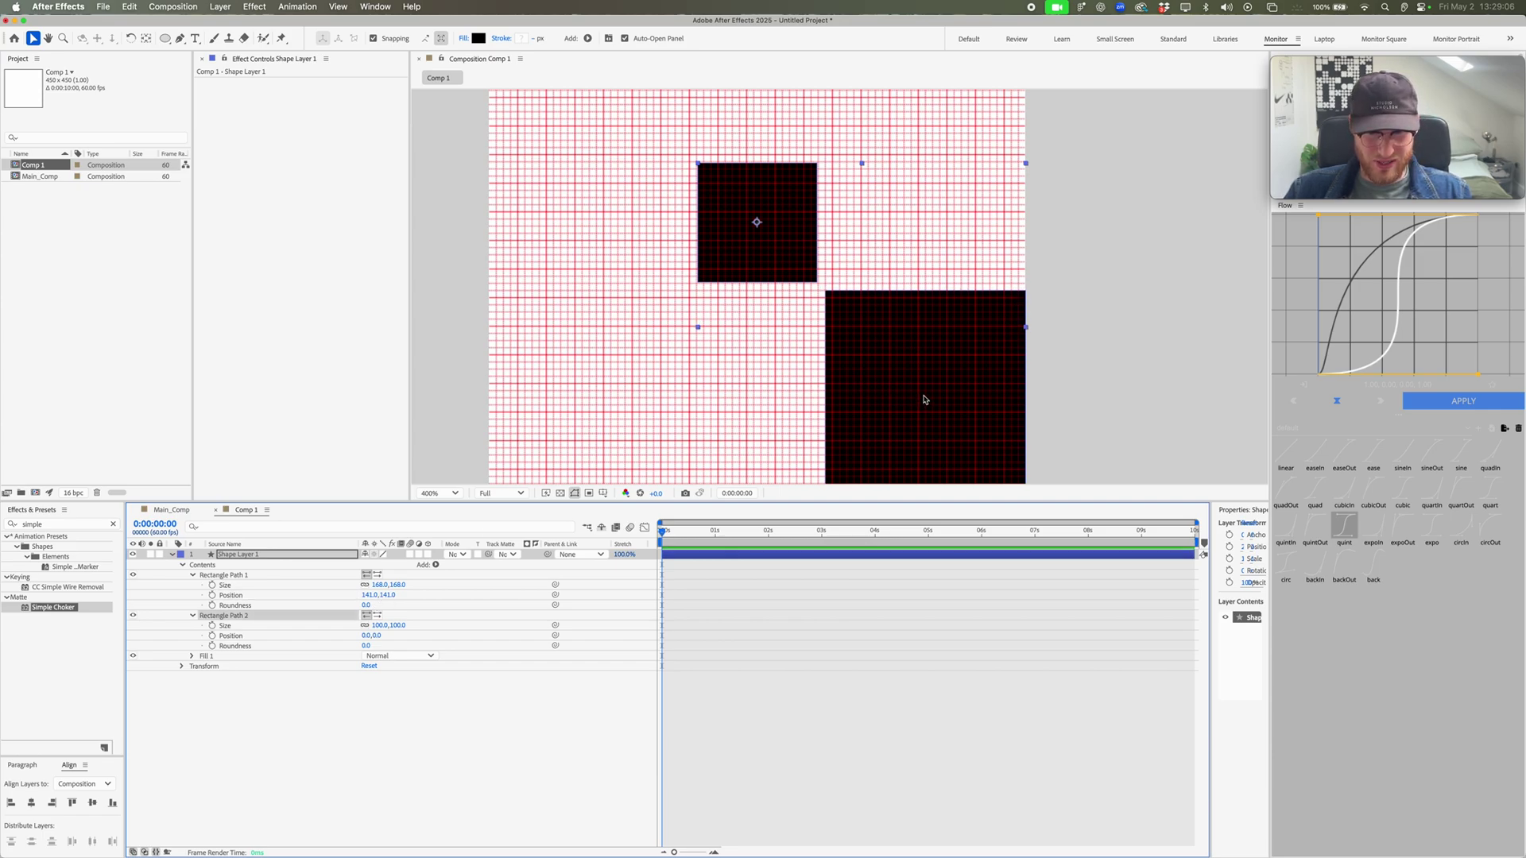
Step: Try moving the large square directly on the canvas and through a null controller for its position, undoing both attempts
left_click_drag(924, 400, 880, 415)
key("super+z")
left_click(222, 595)
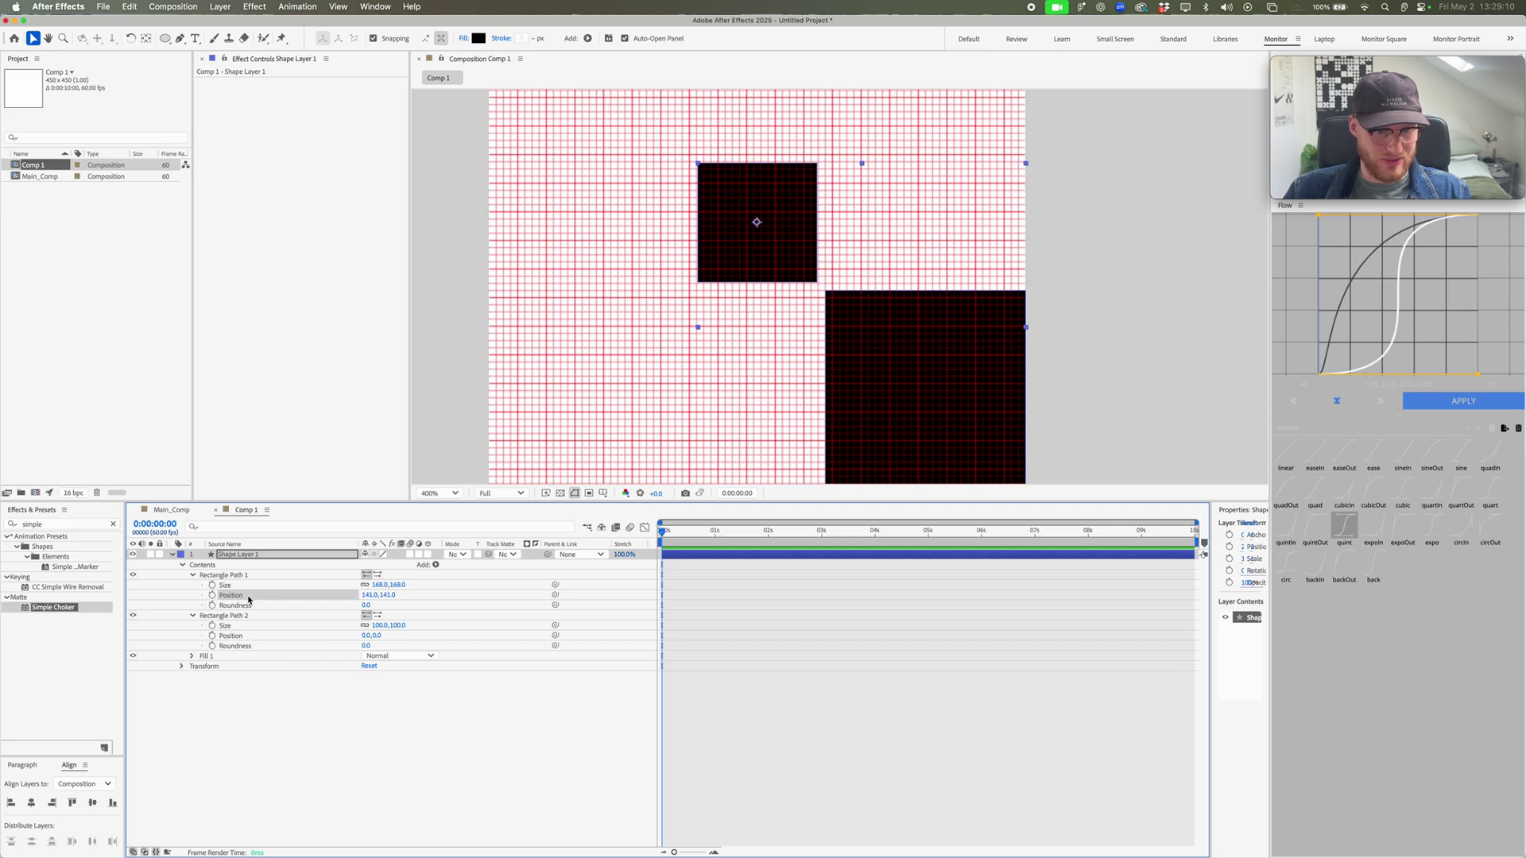
right_click(233, 602)
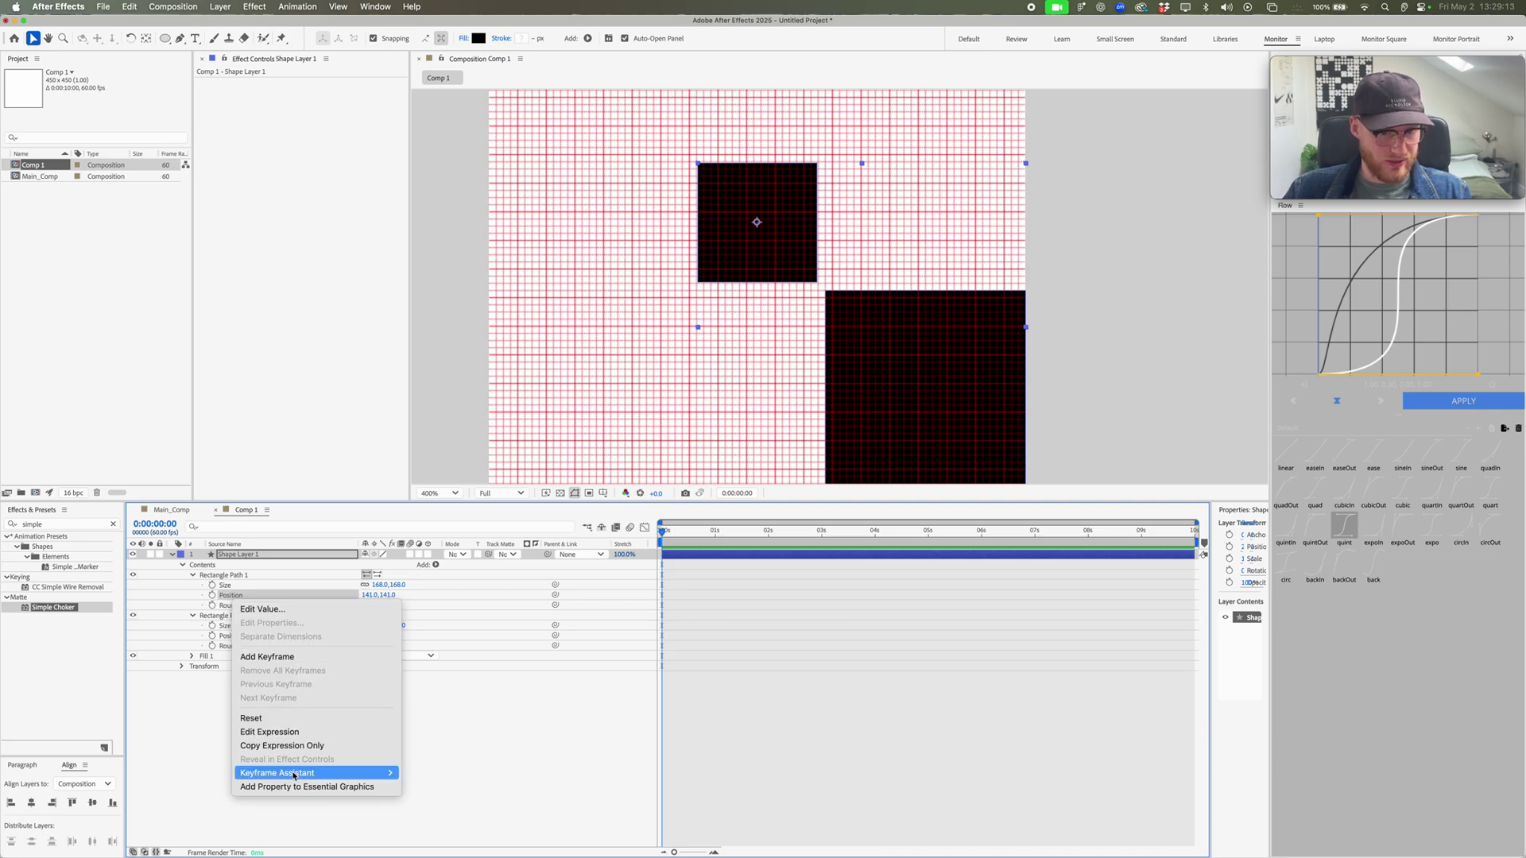
mouse_move(318, 774)
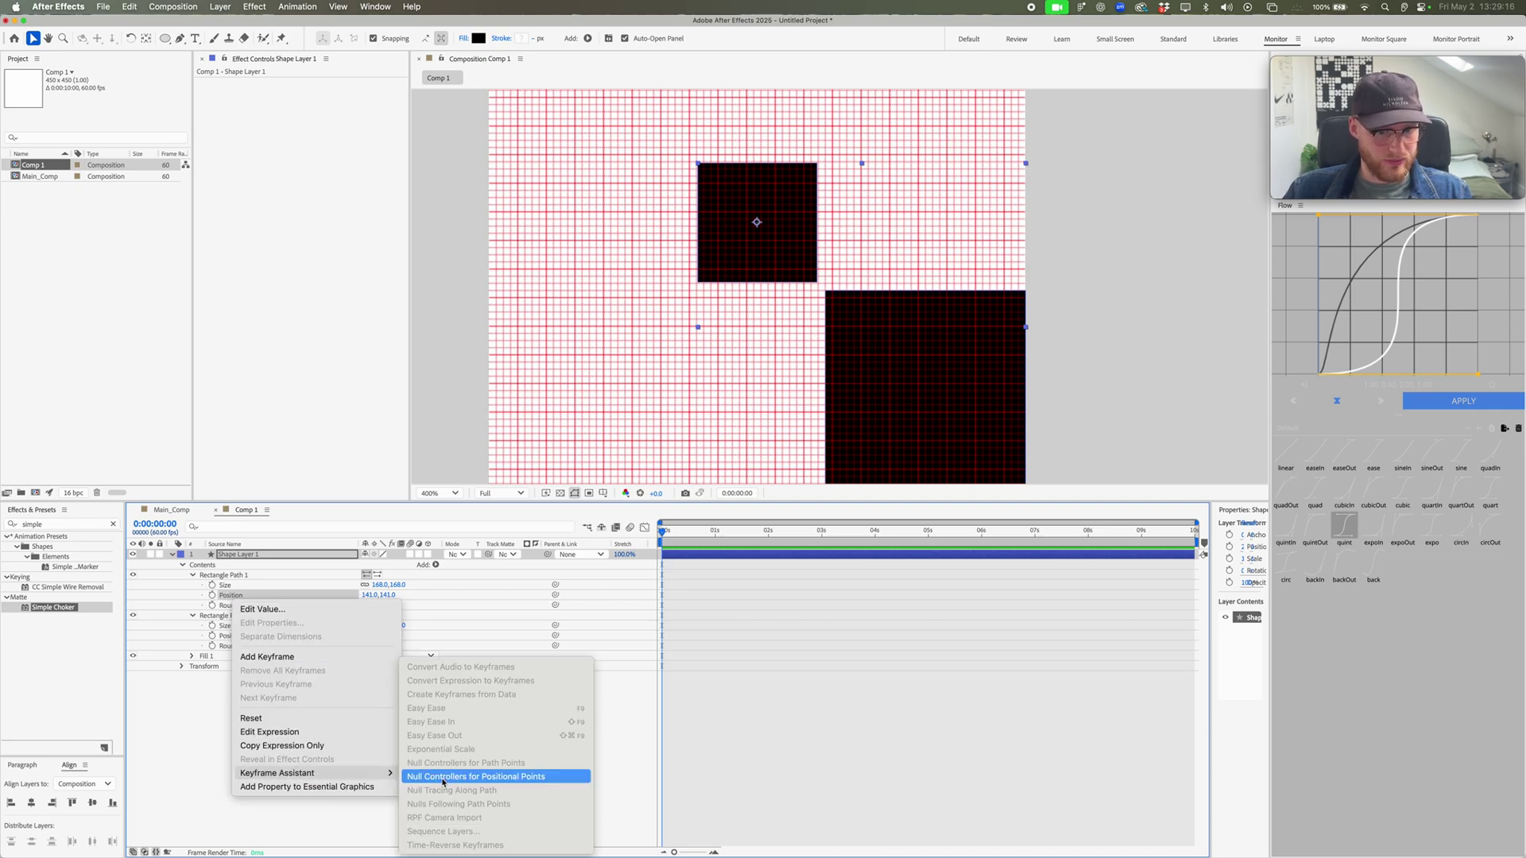
left_click(506, 781)
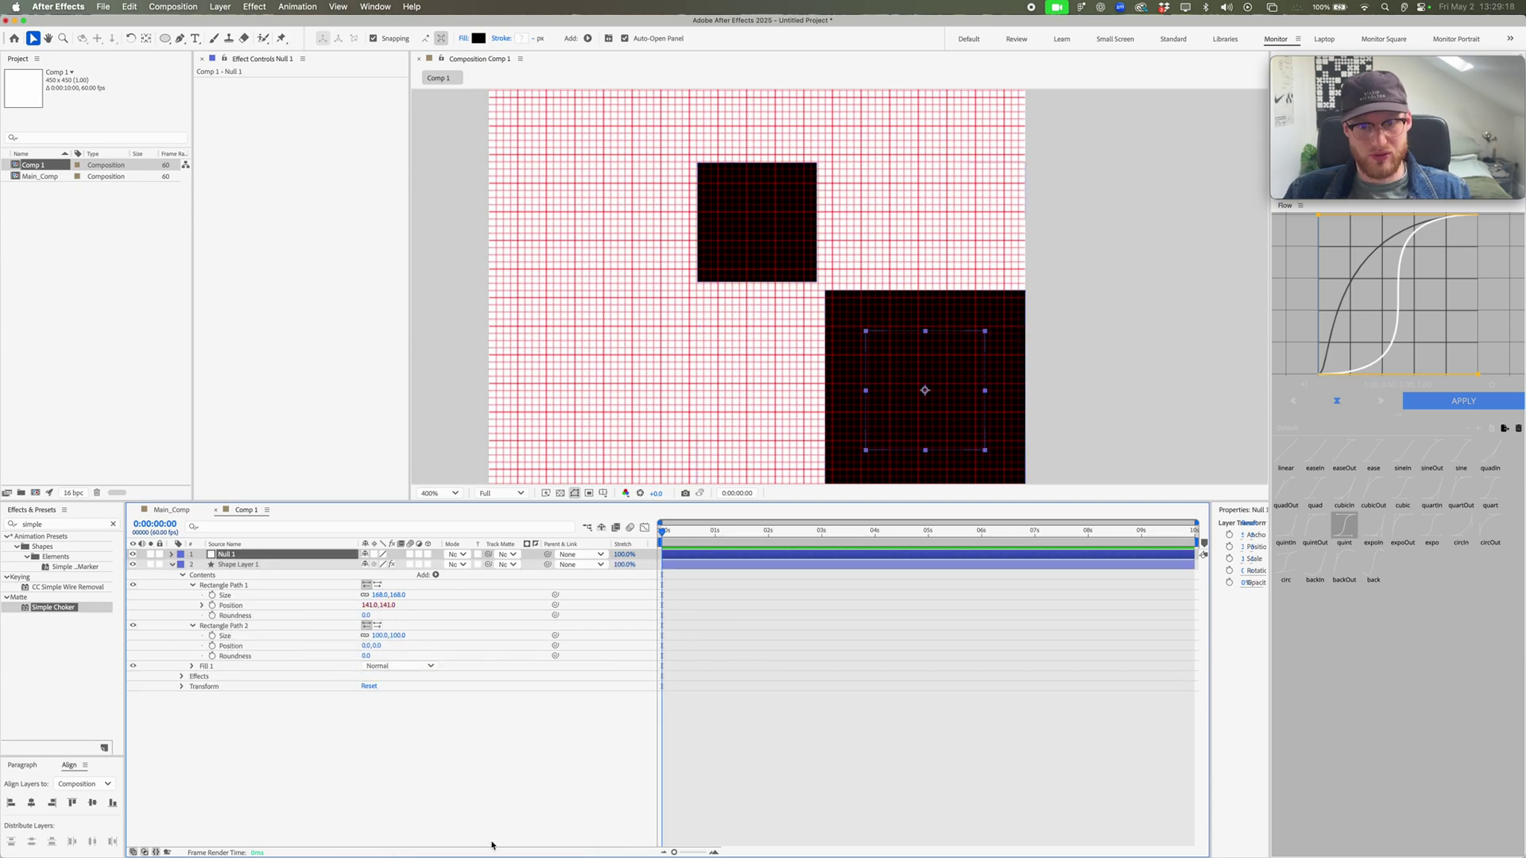
mouse_move(924, 391)
left_mouse_down()
mouse_move(776, 415)
mouse_move(809, 412)
mouse_move(824, 360)
mouse_move(916, 412)
left_mouse_up()
key("super+z")
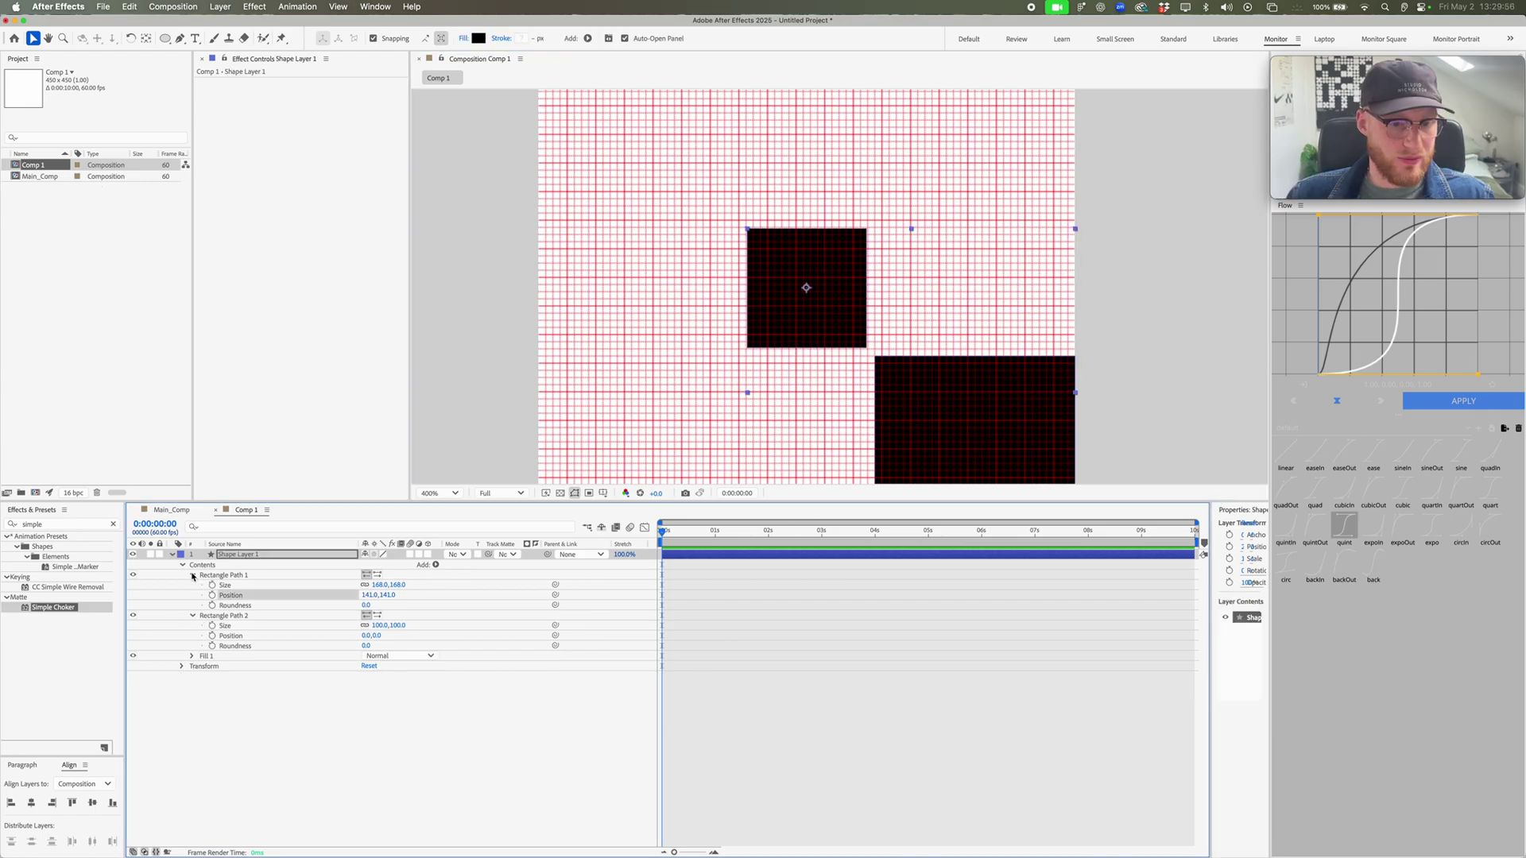
Step: Collapse the first rectangle path's properties and set the second rectangle path's size to 120 by 120
left_click(192, 576)
left_click(230, 575)
left_click(238, 585)
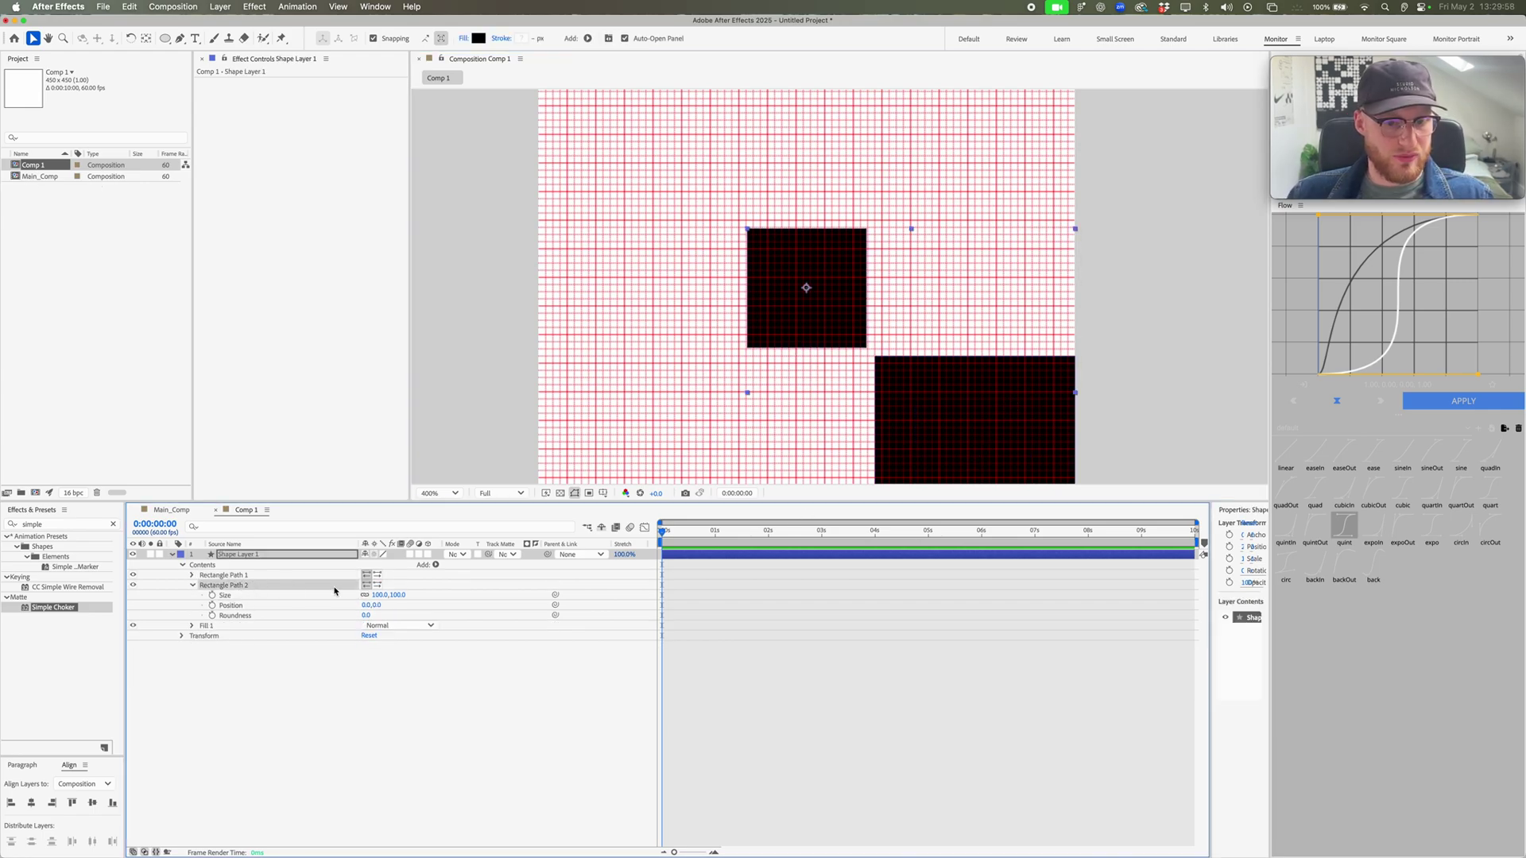
left_click(398, 596)
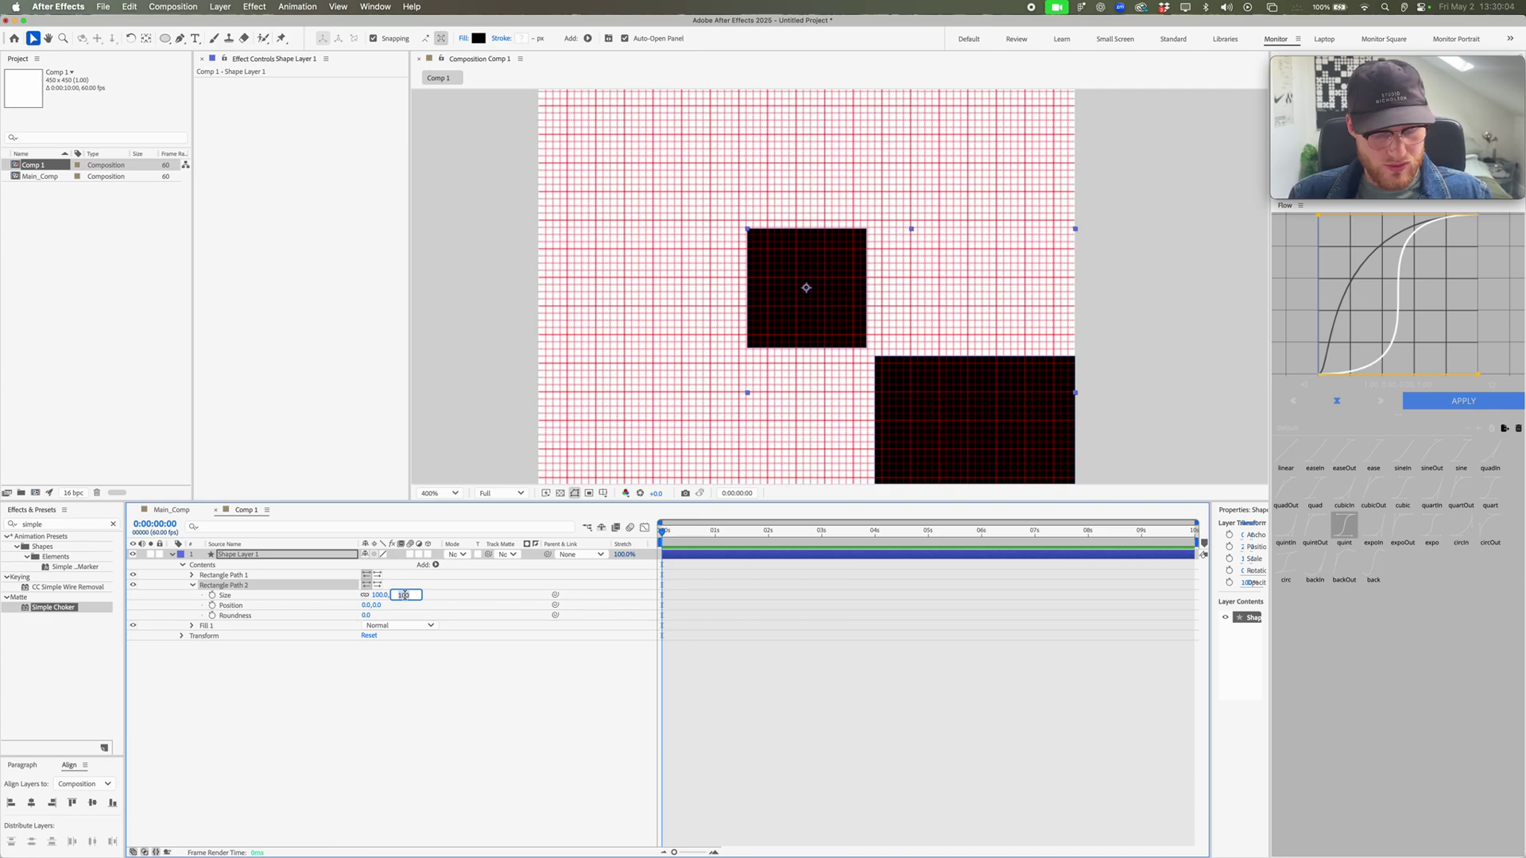
key("Return")
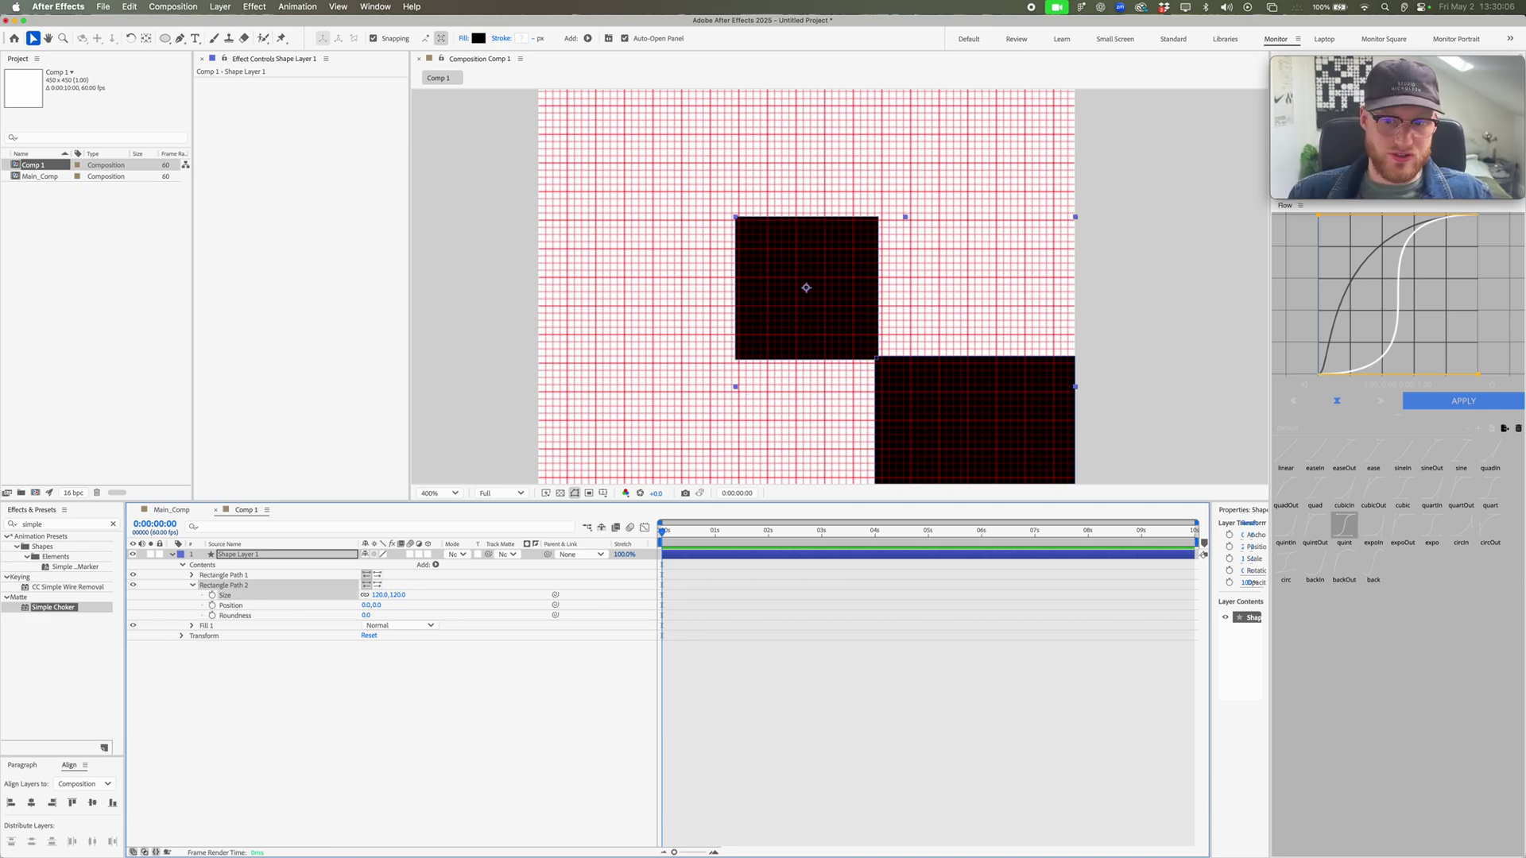
Step: Set the second rectangle path's horizontal position to -15, aligning its edge with the grid
key("period")
left_click_drag(858, 437, 863, 377)
left_click_drag(368, 604, 267, 594)
scroll(838, 402, "up", 2)
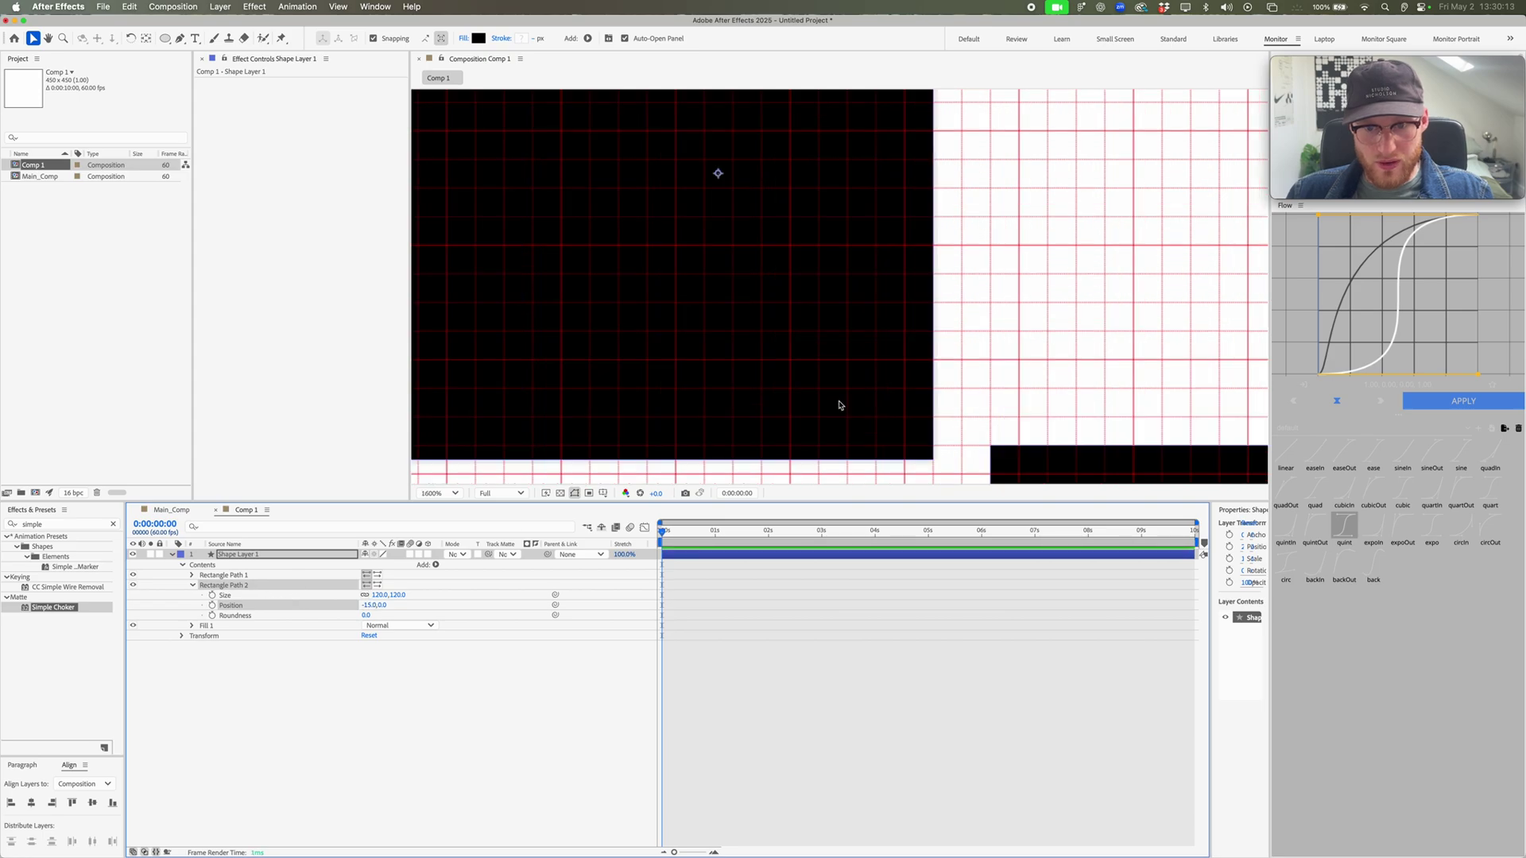
left_click(367, 606)
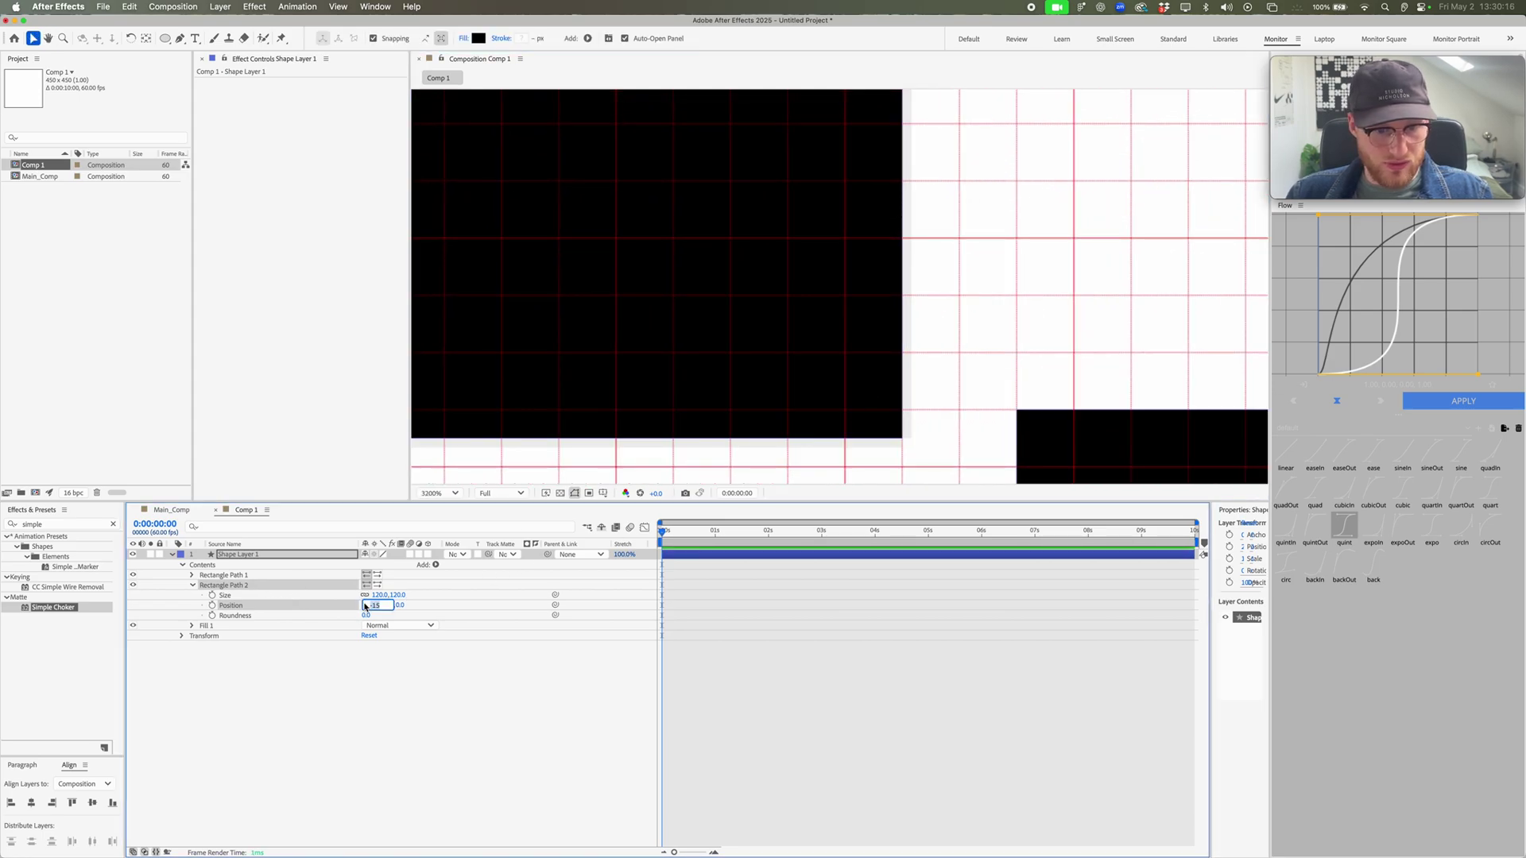
key("Return")
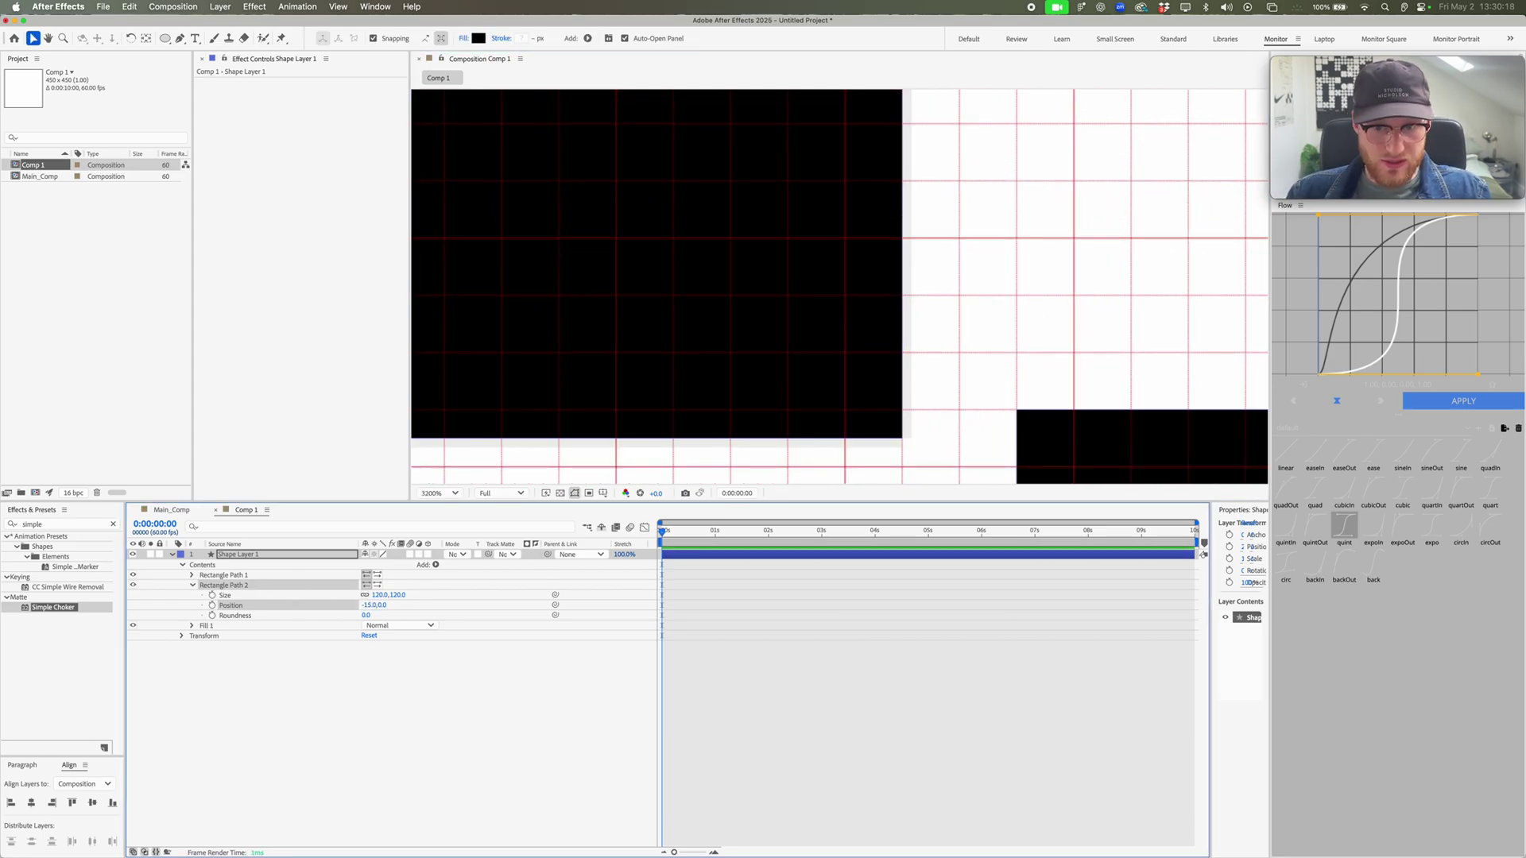
Step: Set the second rectangle path's vertical position to -9, aligning its lower edge with the grid
left_click_drag(383, 604, 338, 596)
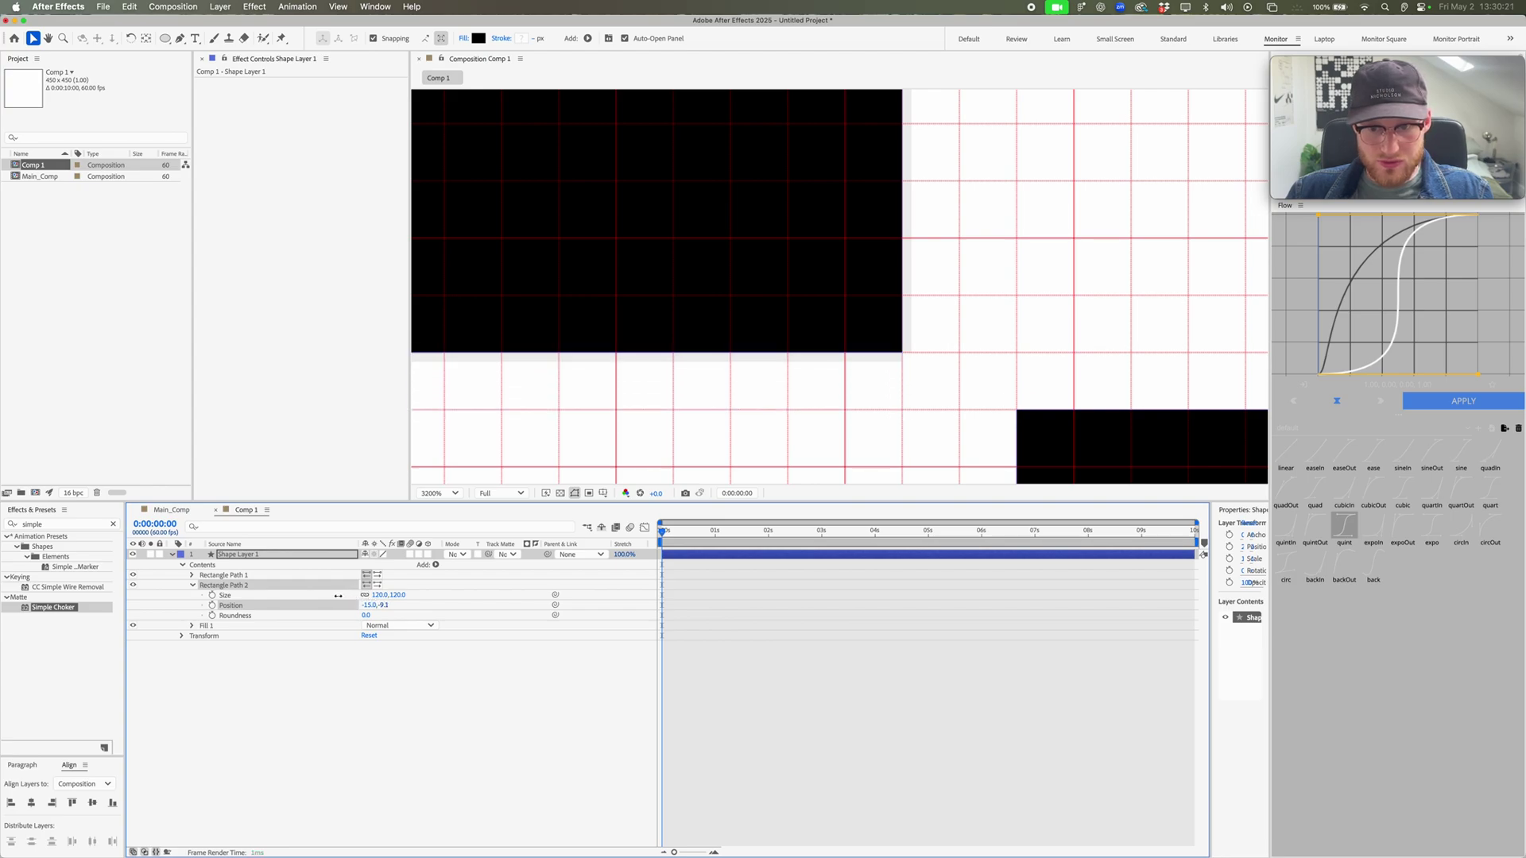
left_click(390, 605)
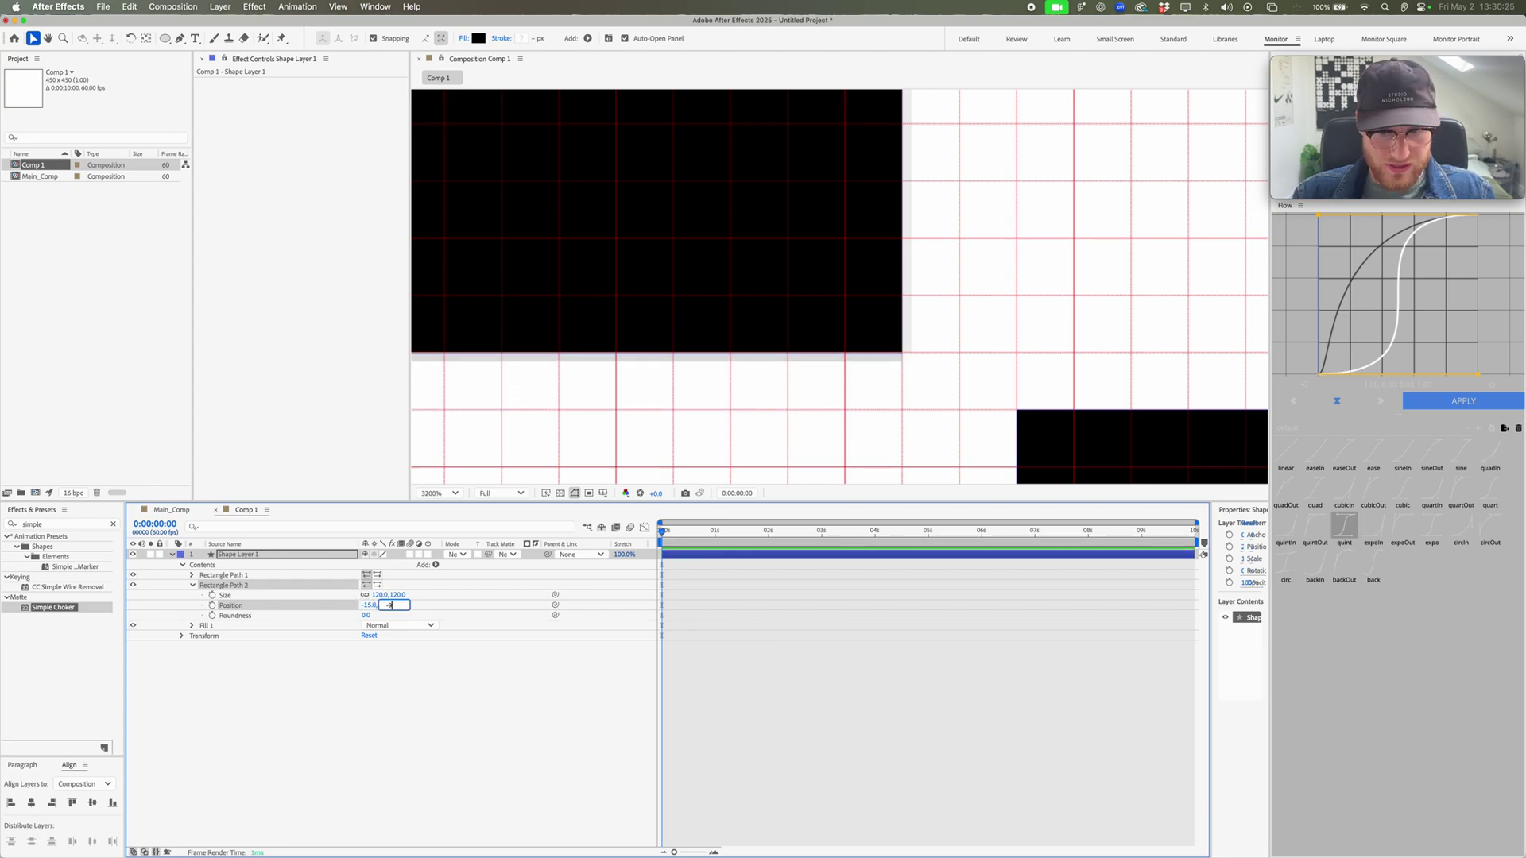
type("-9")
key("Return")
key("comma")
key("comma")
key("comma")
Step: Add size and position keyframes at the first frame for both the first and second rectangle paths
left_click(212, 605)
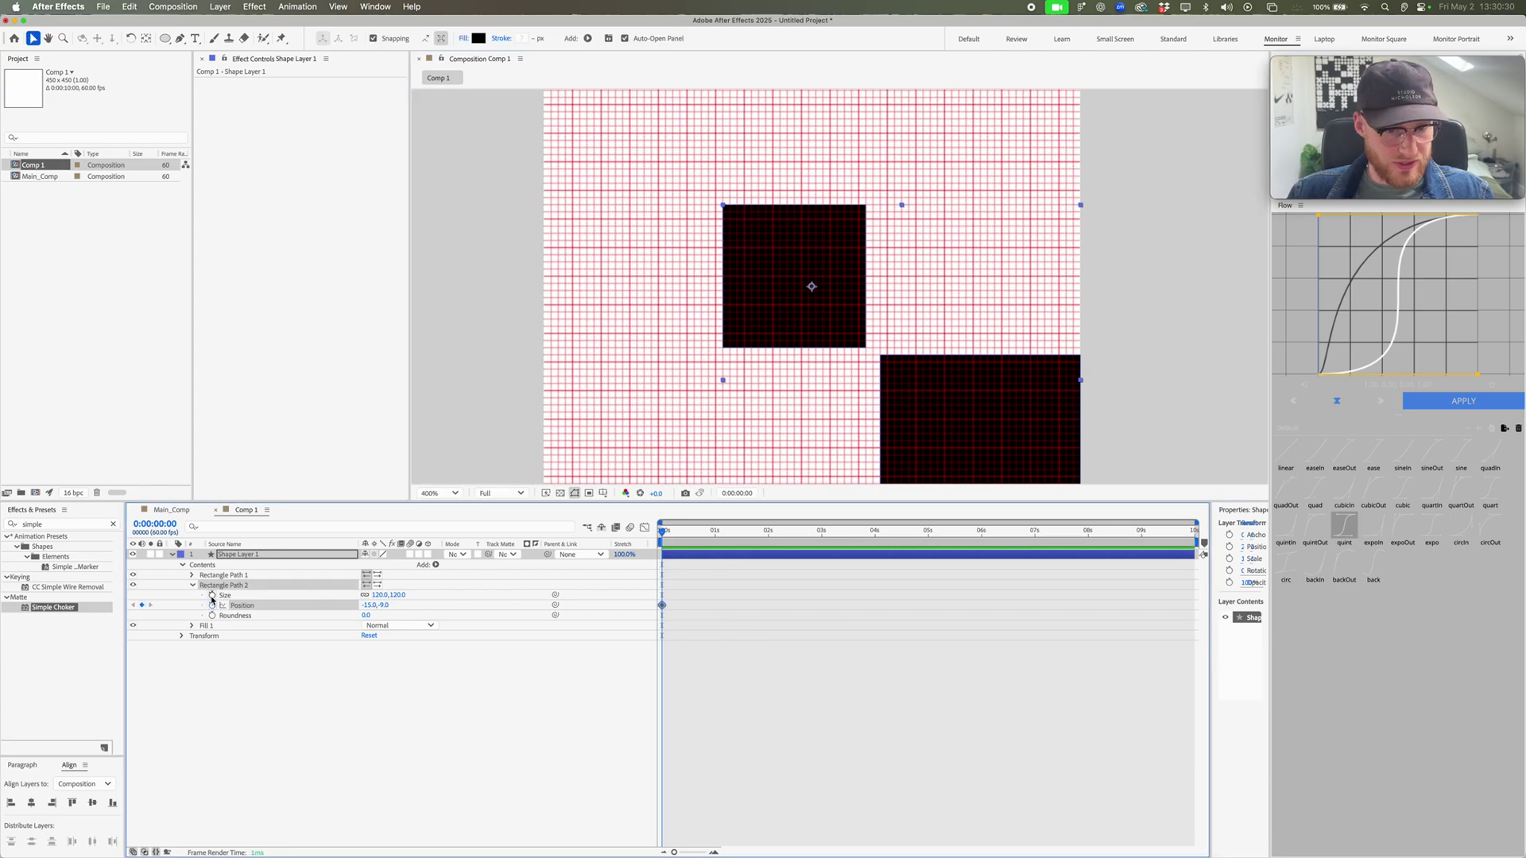
left_click(212, 596)
left_click(191, 575)
left_click(315, 563)
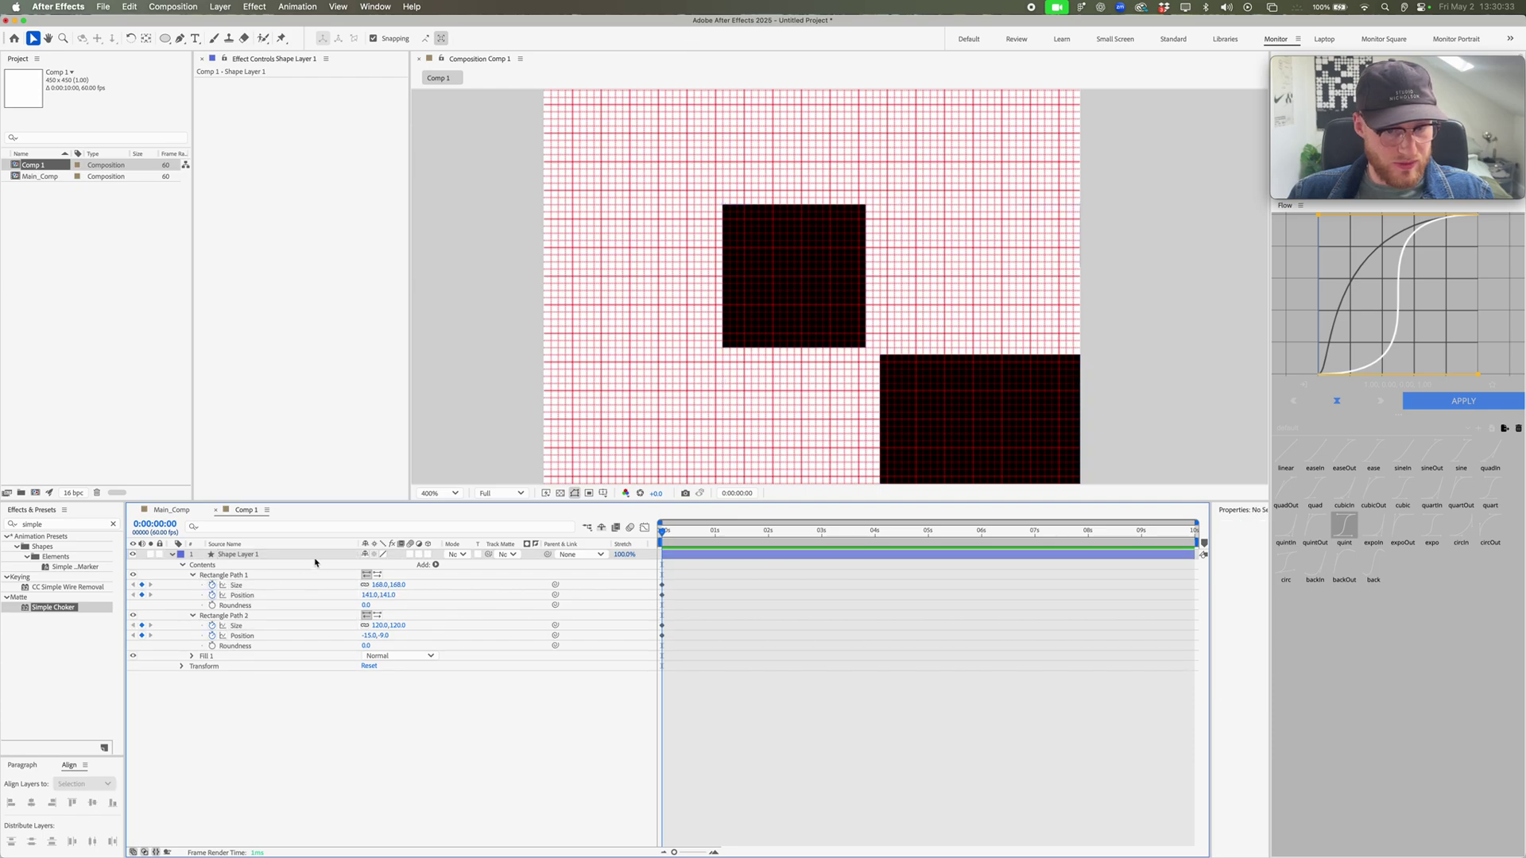
Step: Add a third rectangle path to the shape layer's contents and set its size to 72 by 72
left_click(317, 556)
left_click(436, 566)
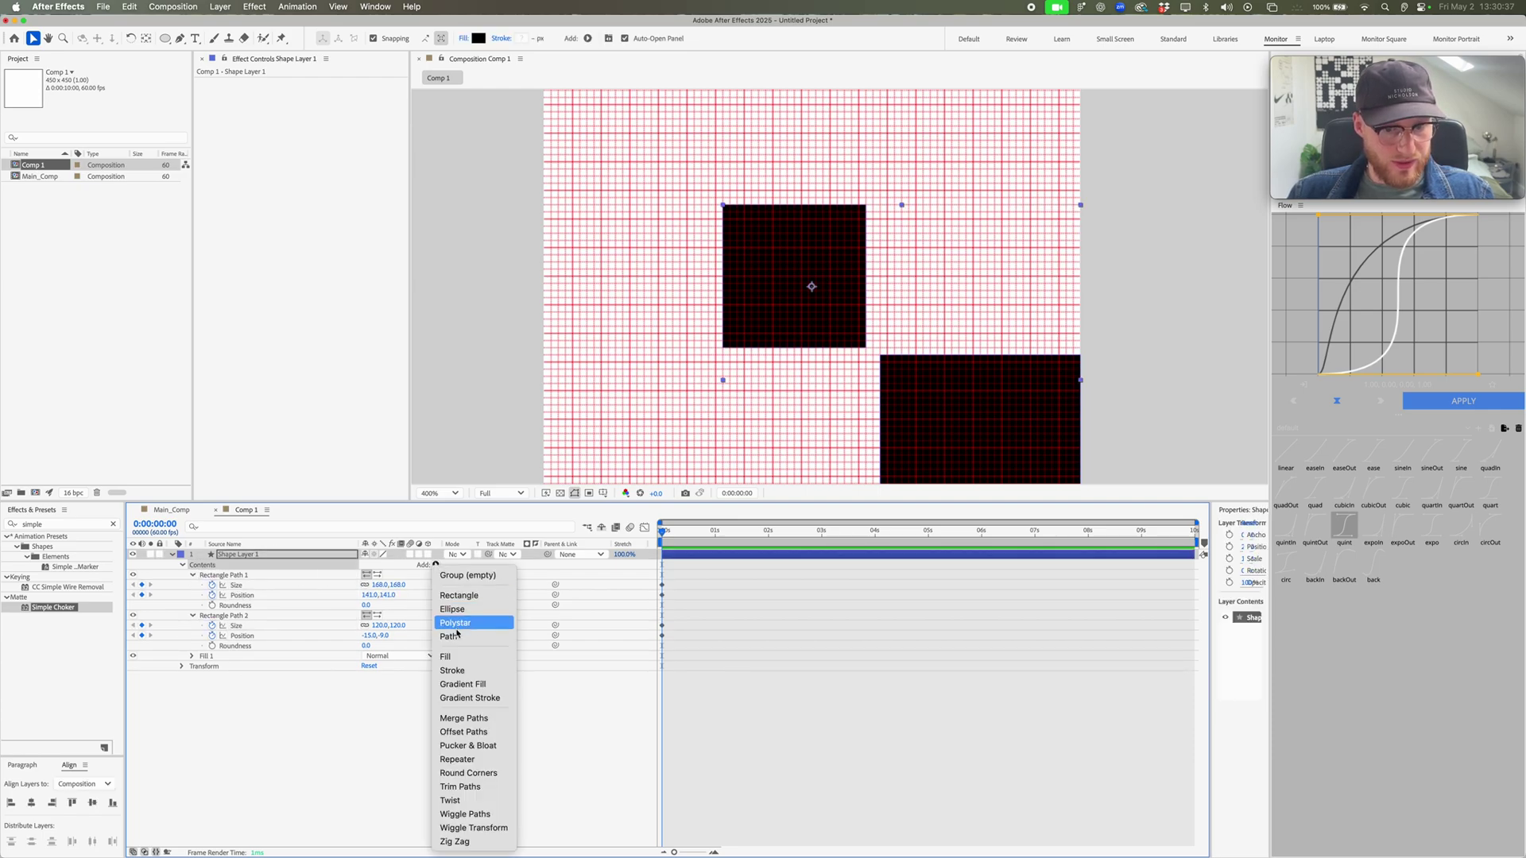
left_click(458, 596)
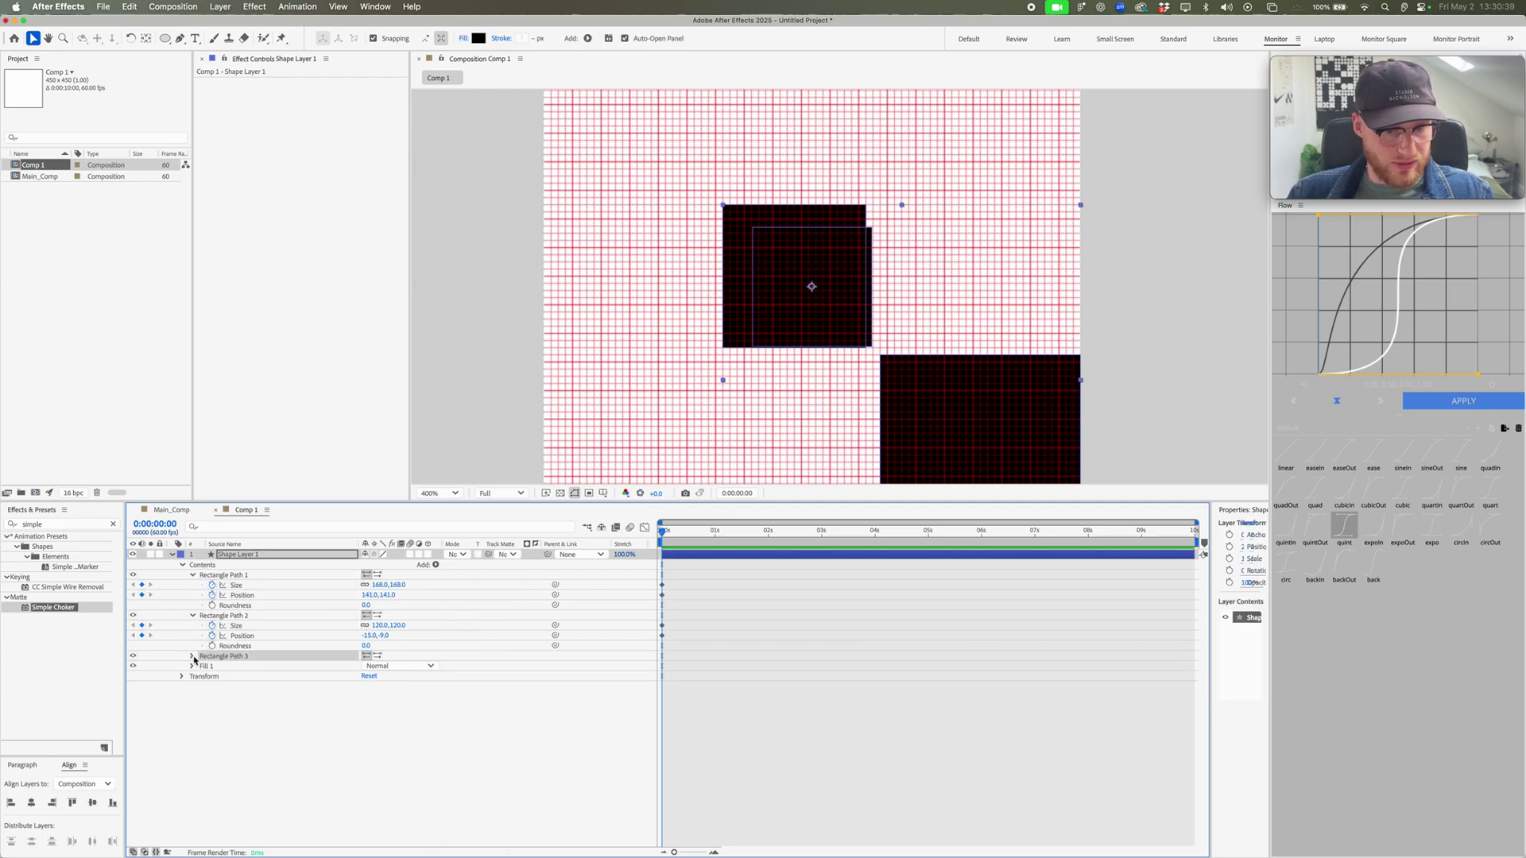
left_click(397, 668)
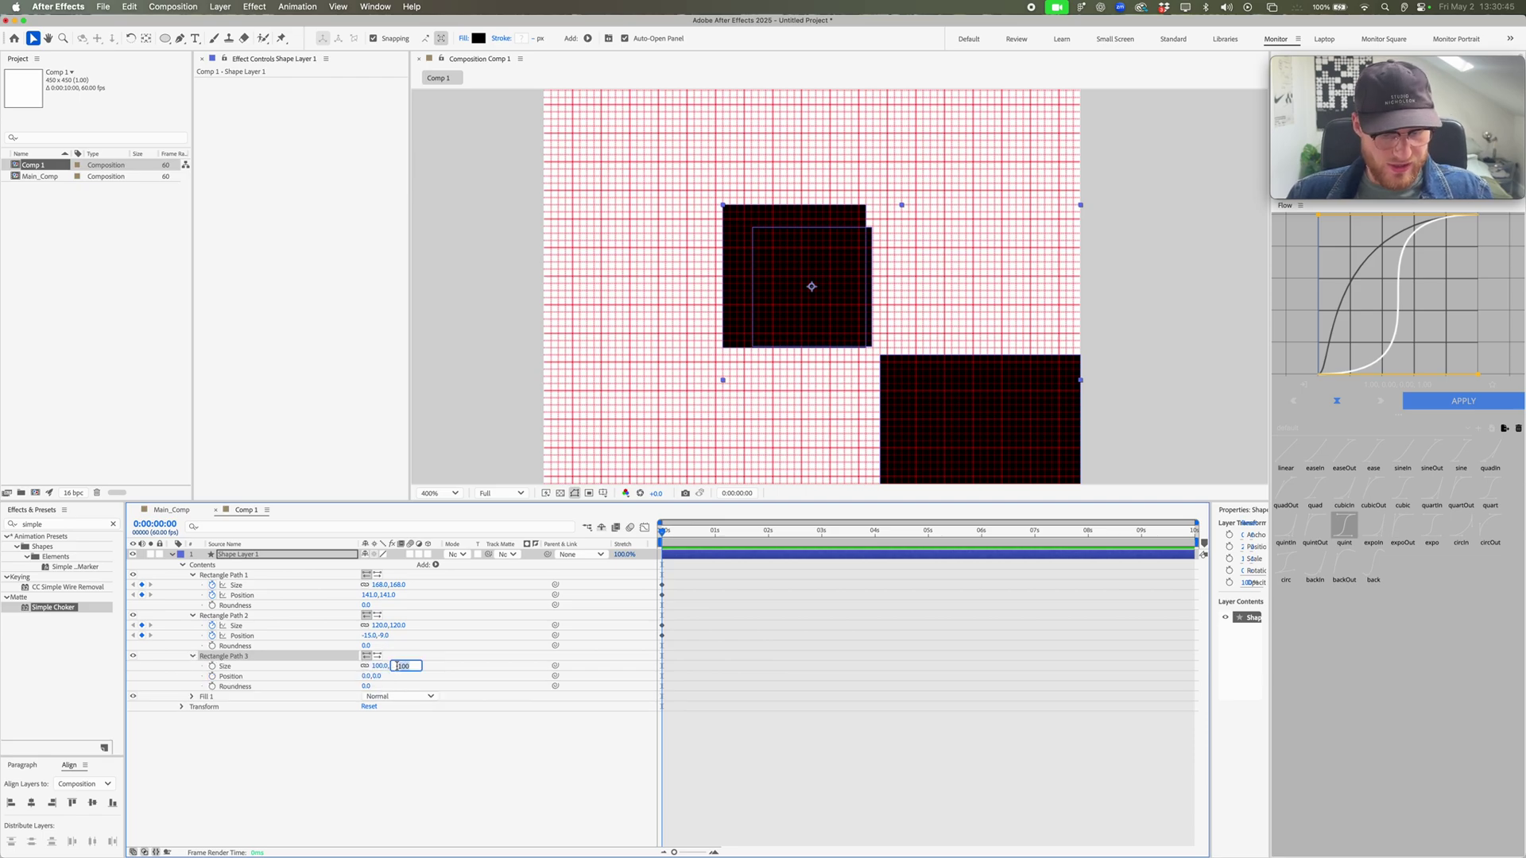
type("72")
left_click(779, 570)
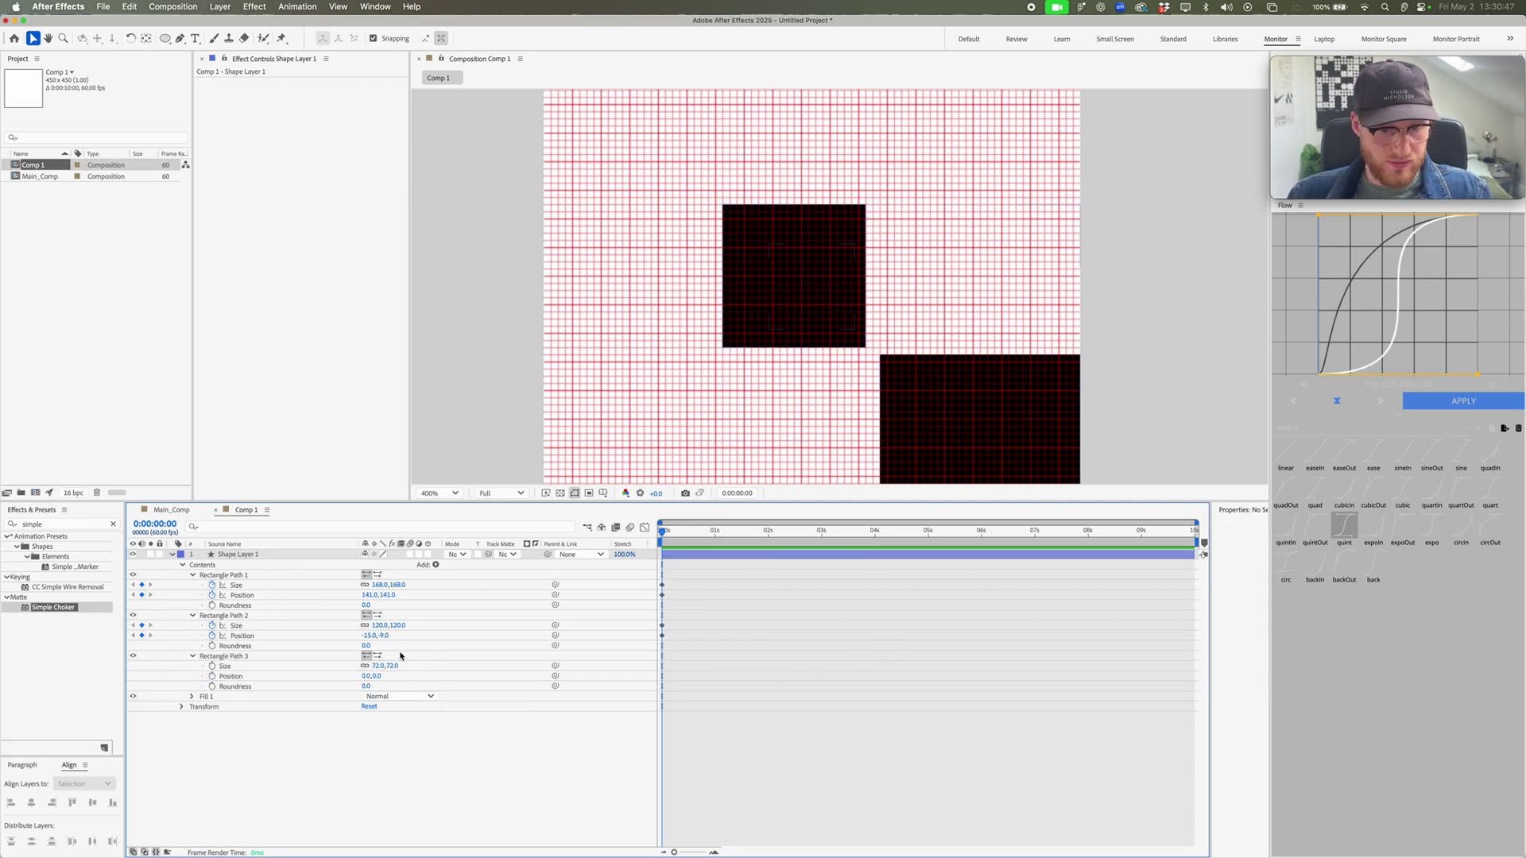
Step: Set the third rectangle path's position to -123, -117 so it lines up with the grid
left_click_drag(377, 676, 282, 676)
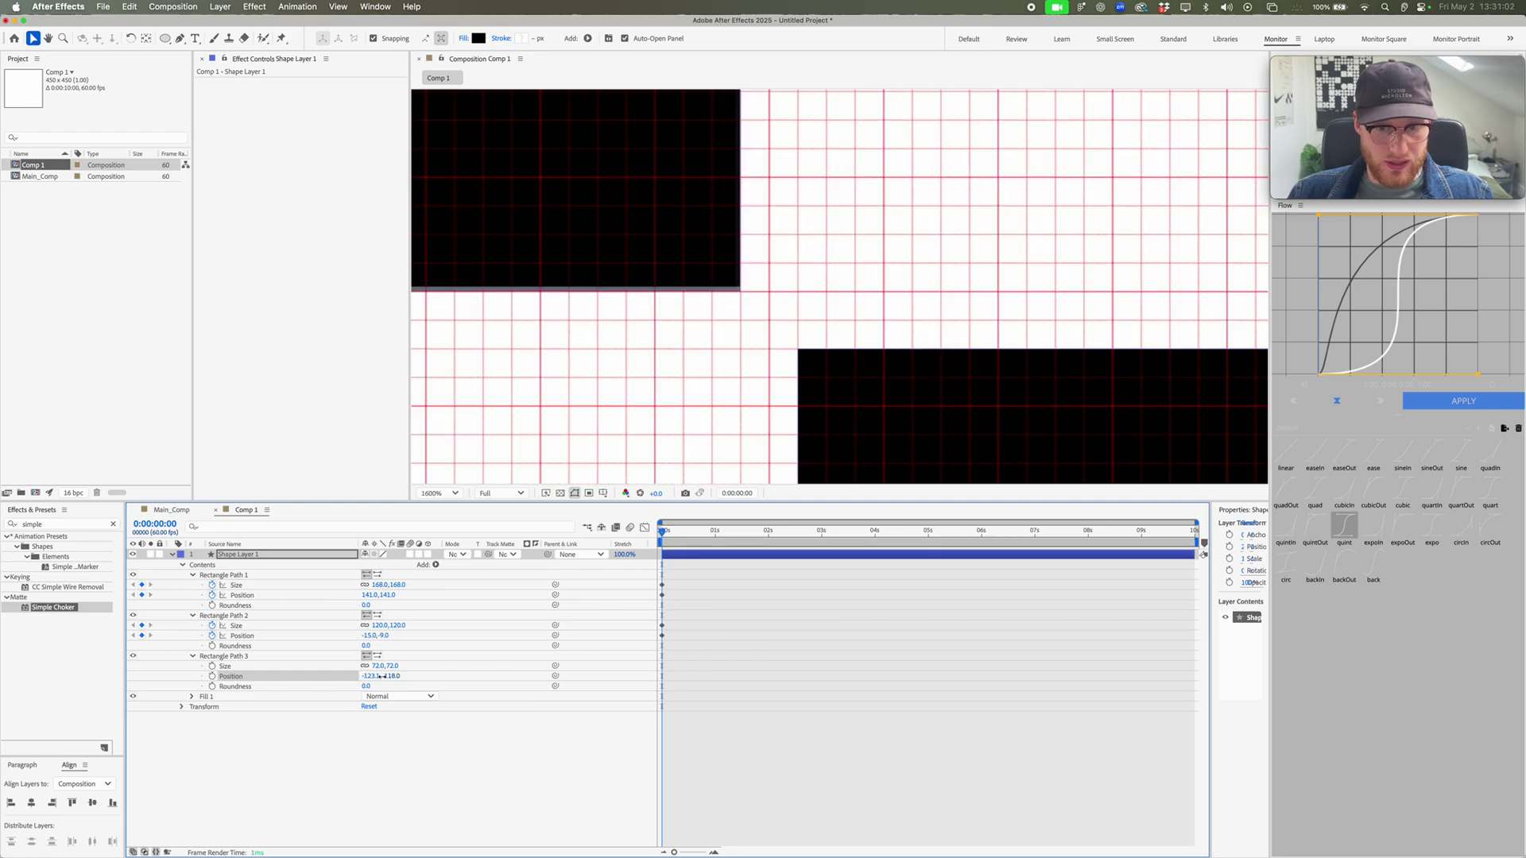
left_click_drag(386, 676, 382, 677)
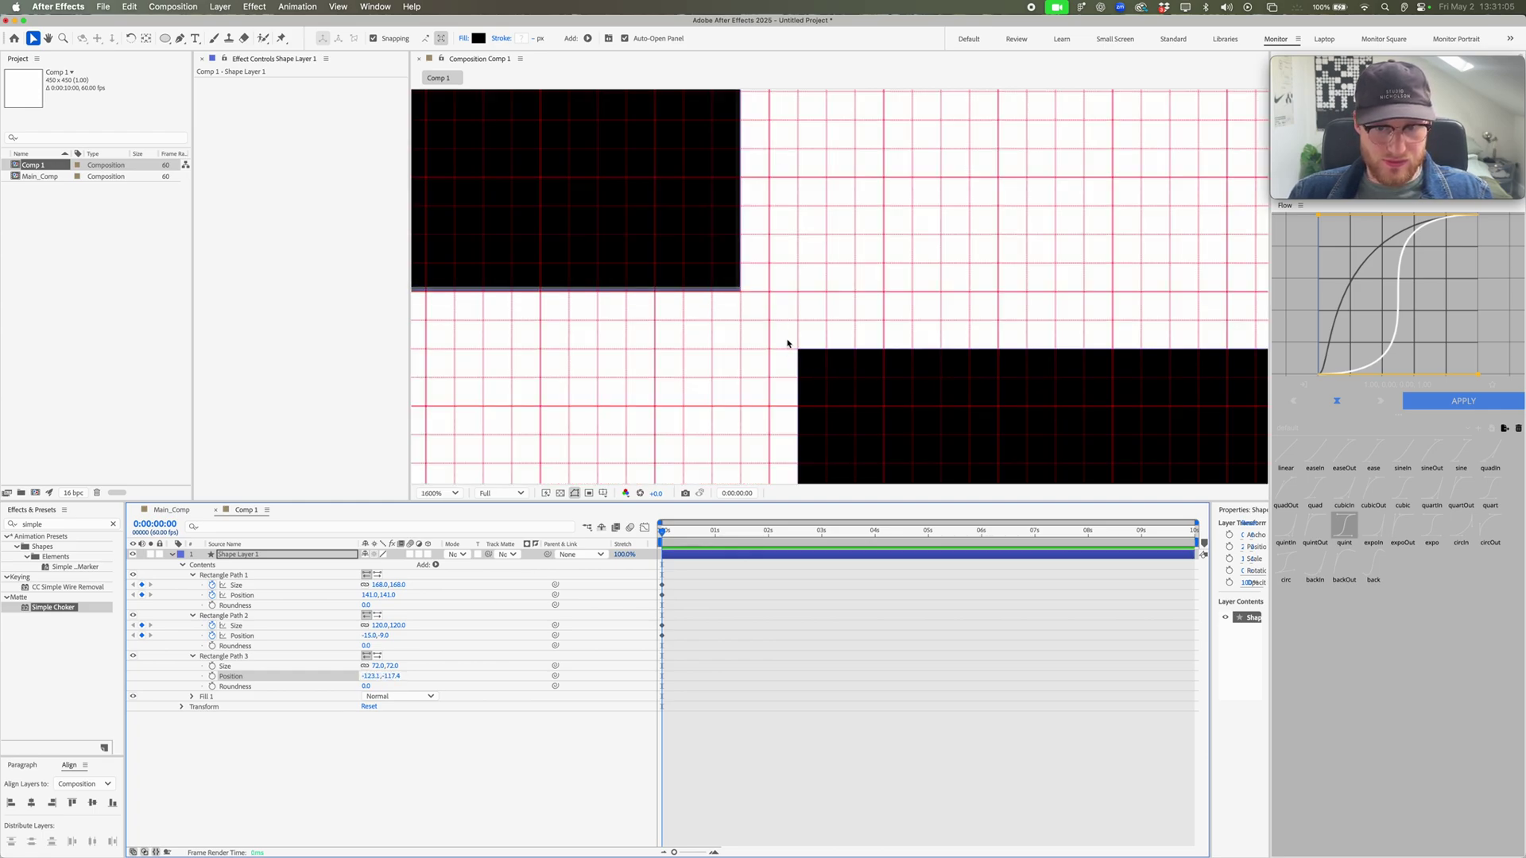
left_click(374, 675)
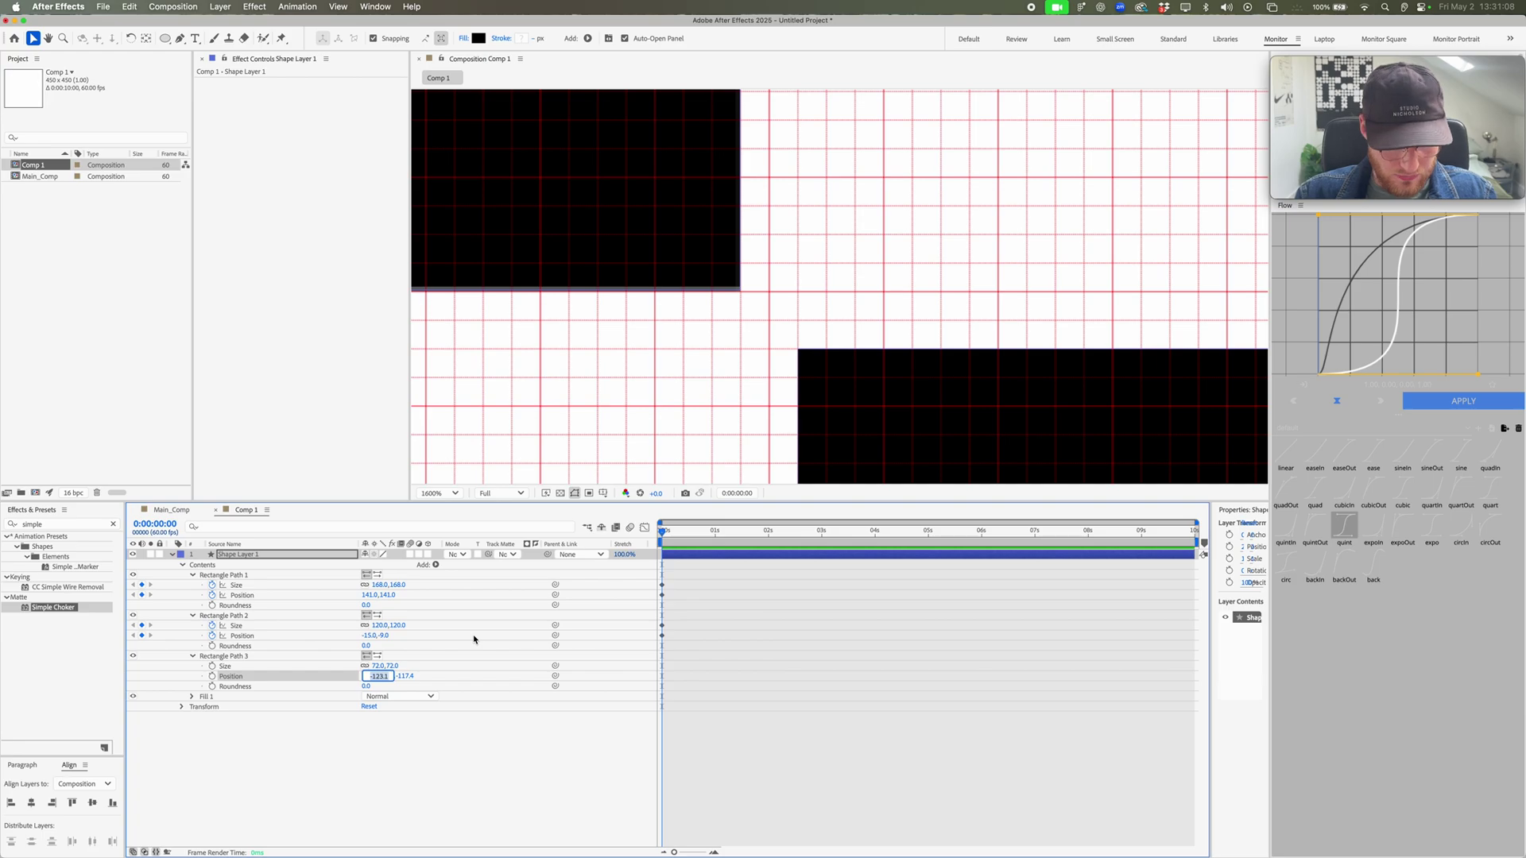
type("-123")
key("Return")
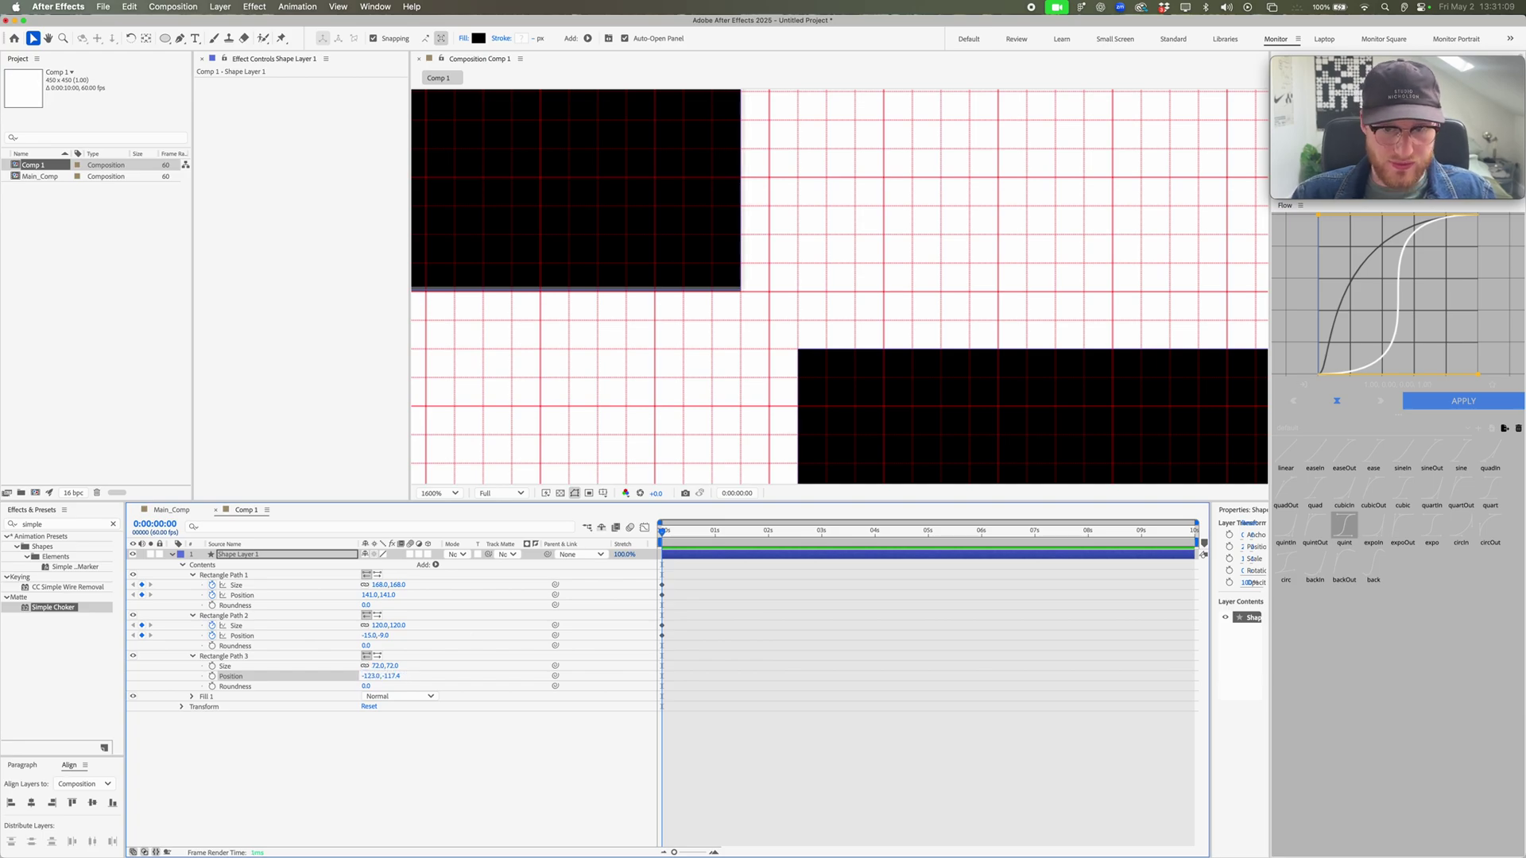
left_click(398, 676)
key("BackSpace")
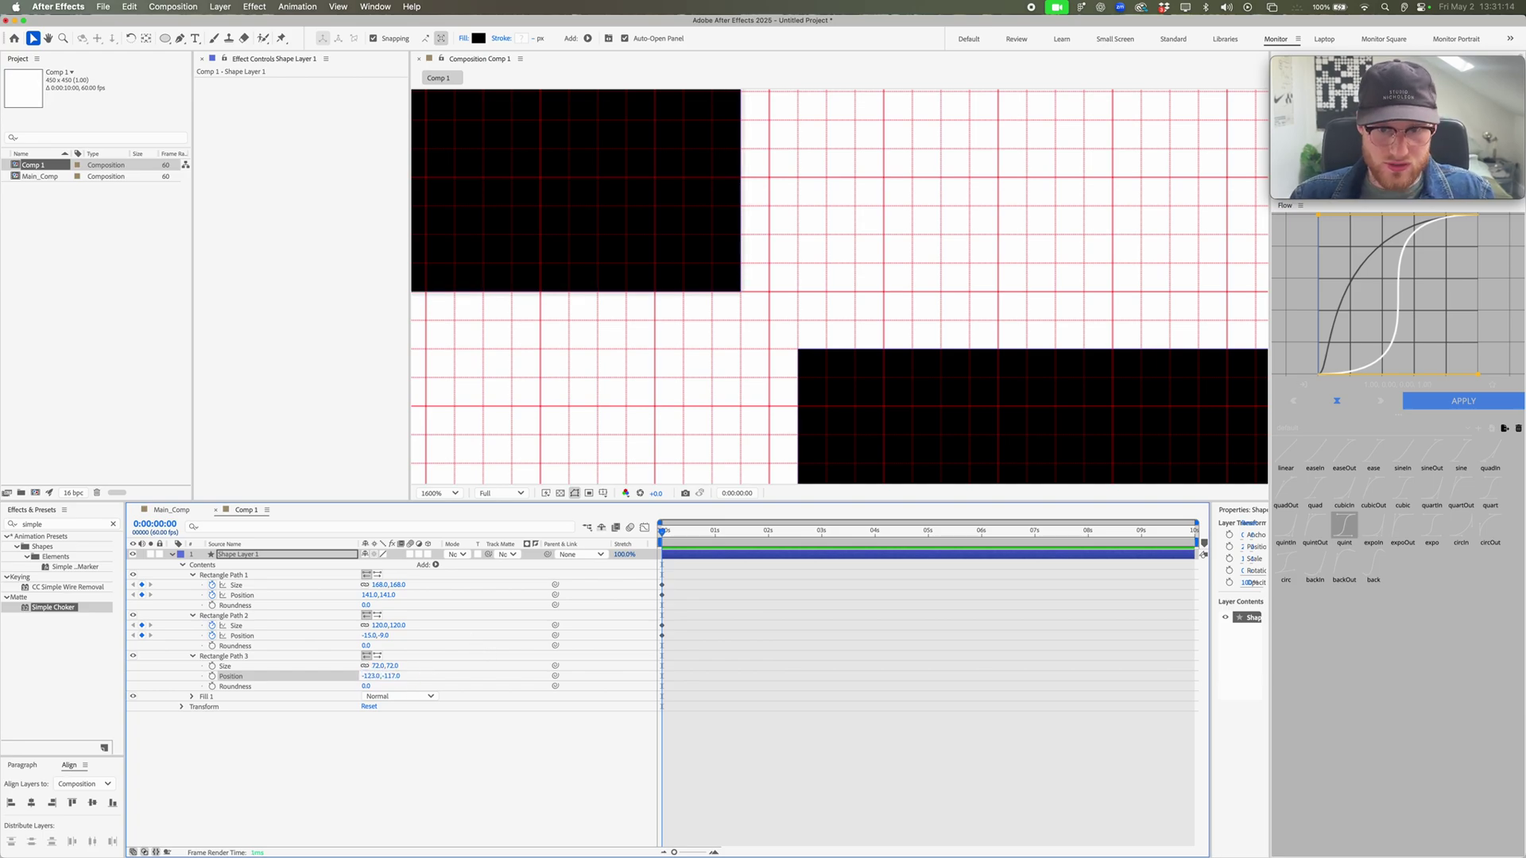
scroll(554, 341, "down", 2)
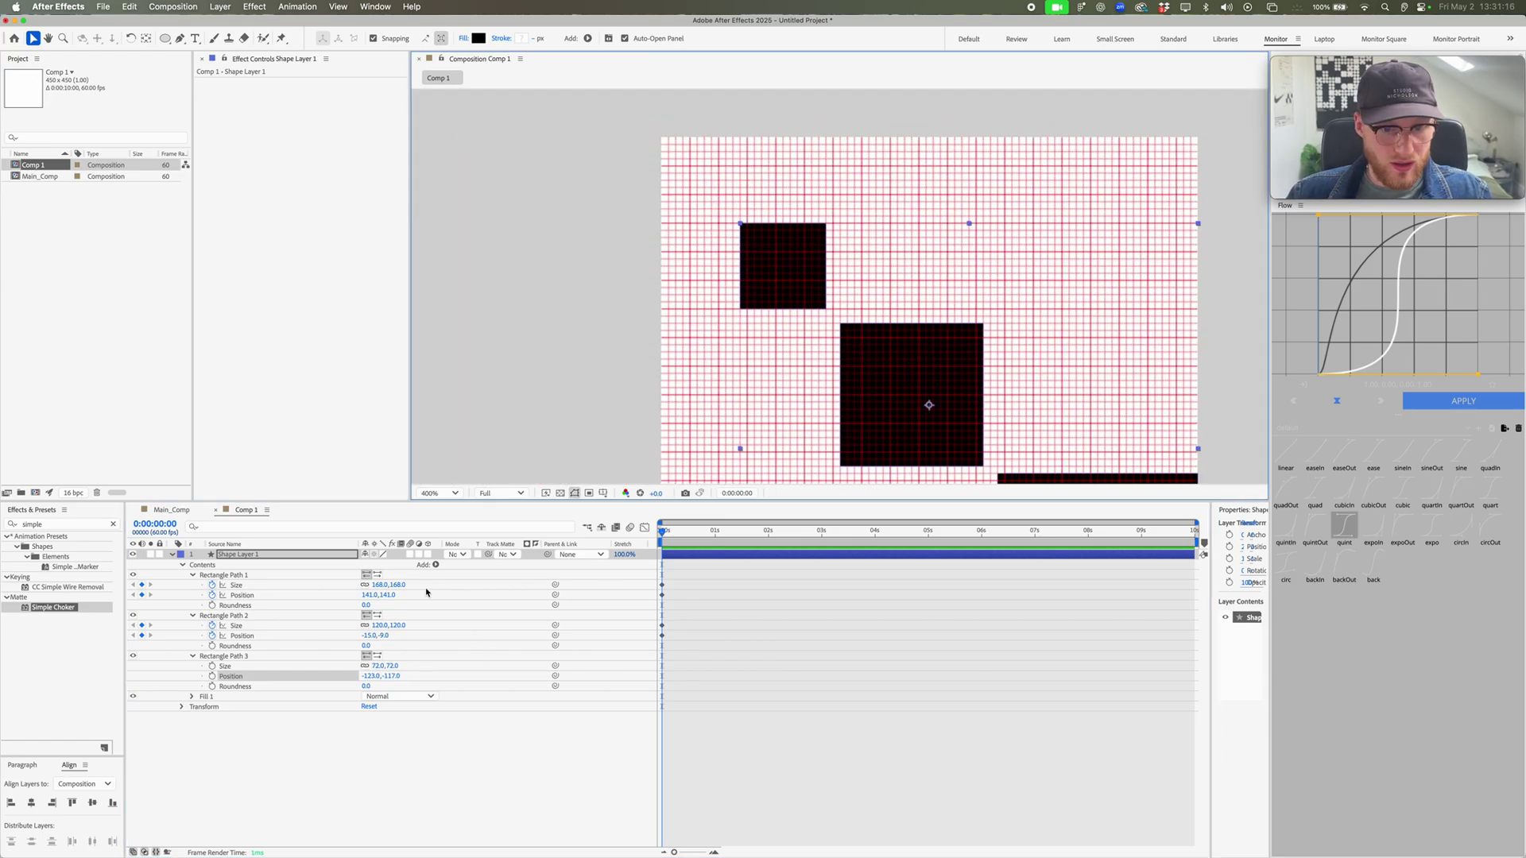
Step: Add first-frame size and position keyframes to the third rectangle path, and add a fourth rectangle path to the contents
left_click(435, 565)
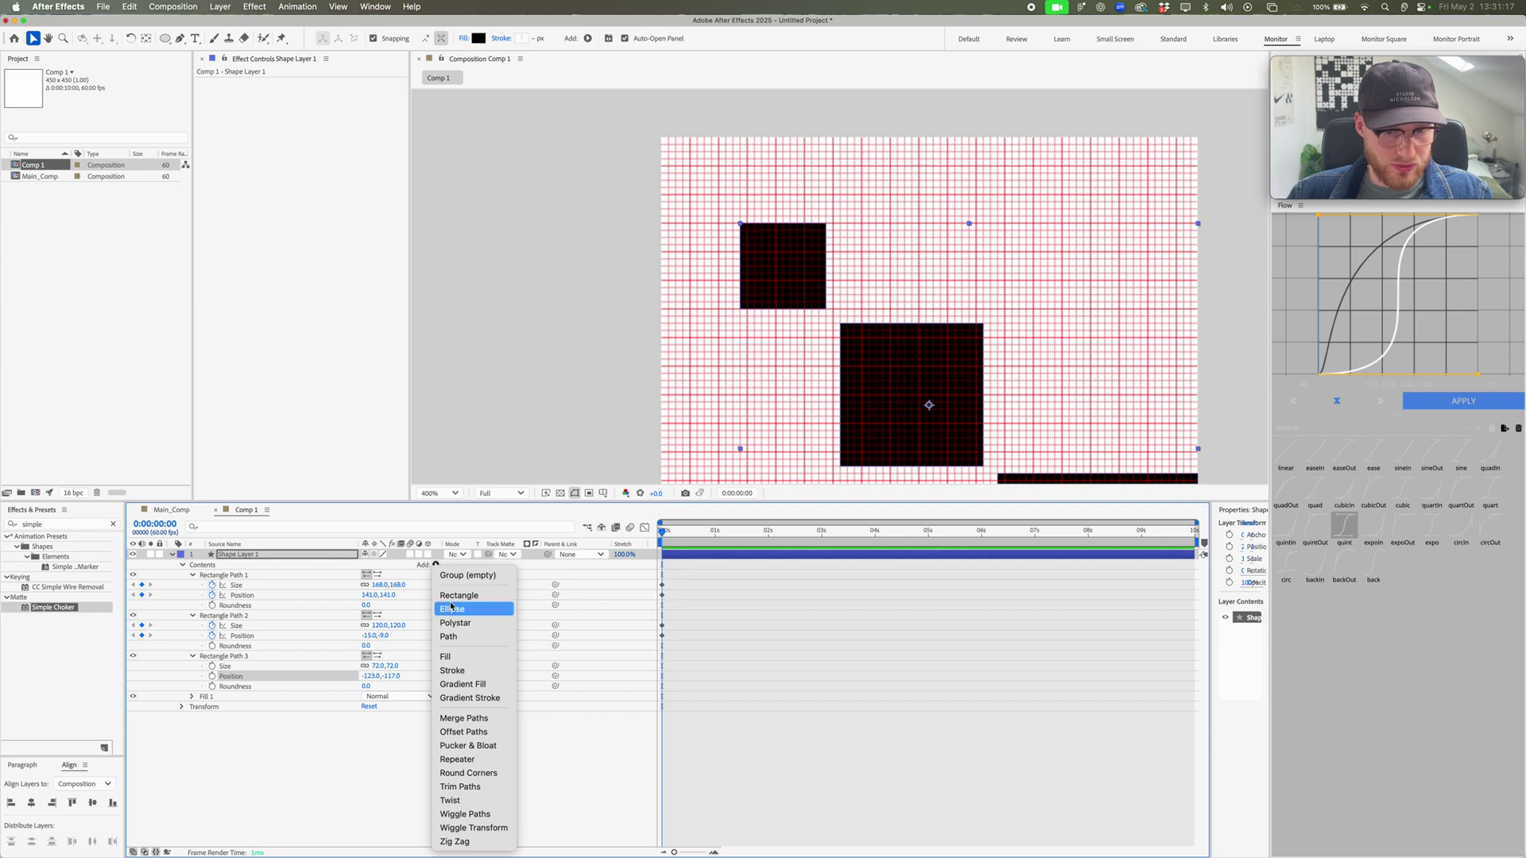
left_click(213, 676)
left_click(213, 676)
left_click(212, 666)
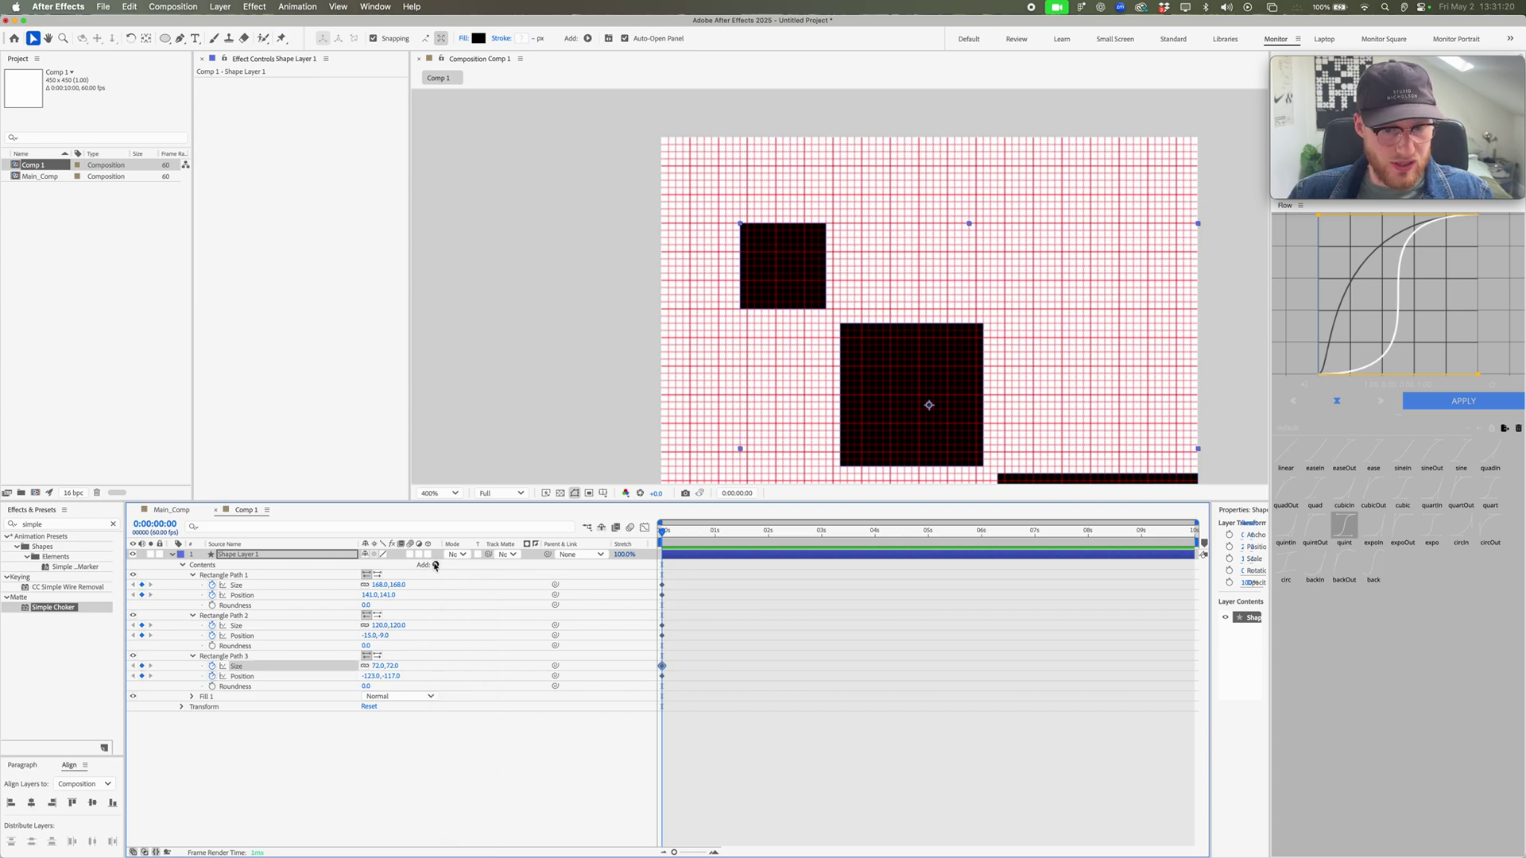
left_click(435, 565)
left_click(457, 591)
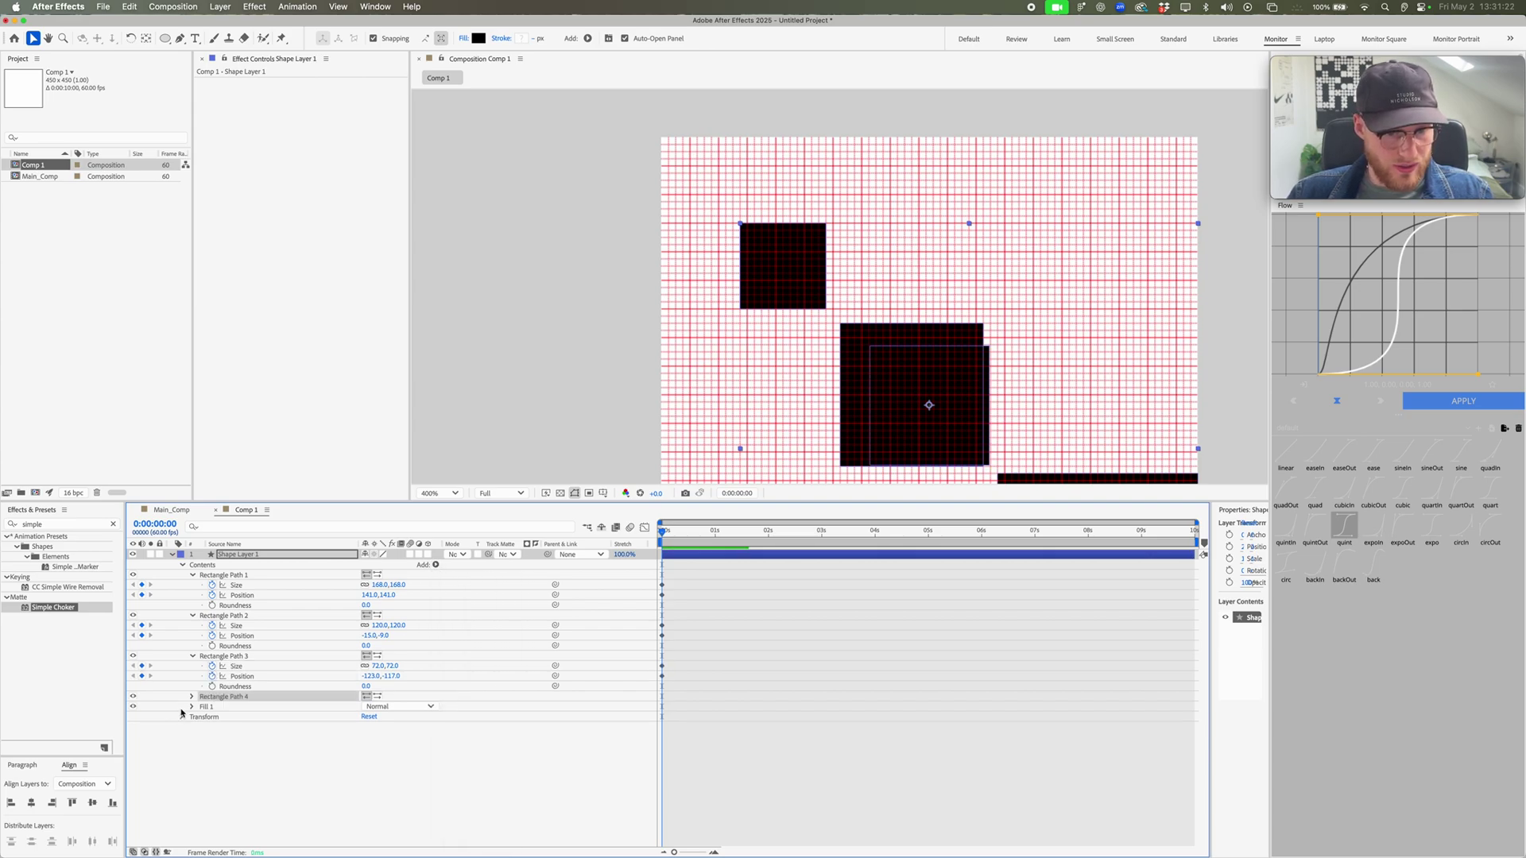
Step: Set the fourth rectangle path's size to 54 by 54 and its position to -198, -198 in the composition's upper-left corner
left_click(193, 696)
left_click(386, 707)
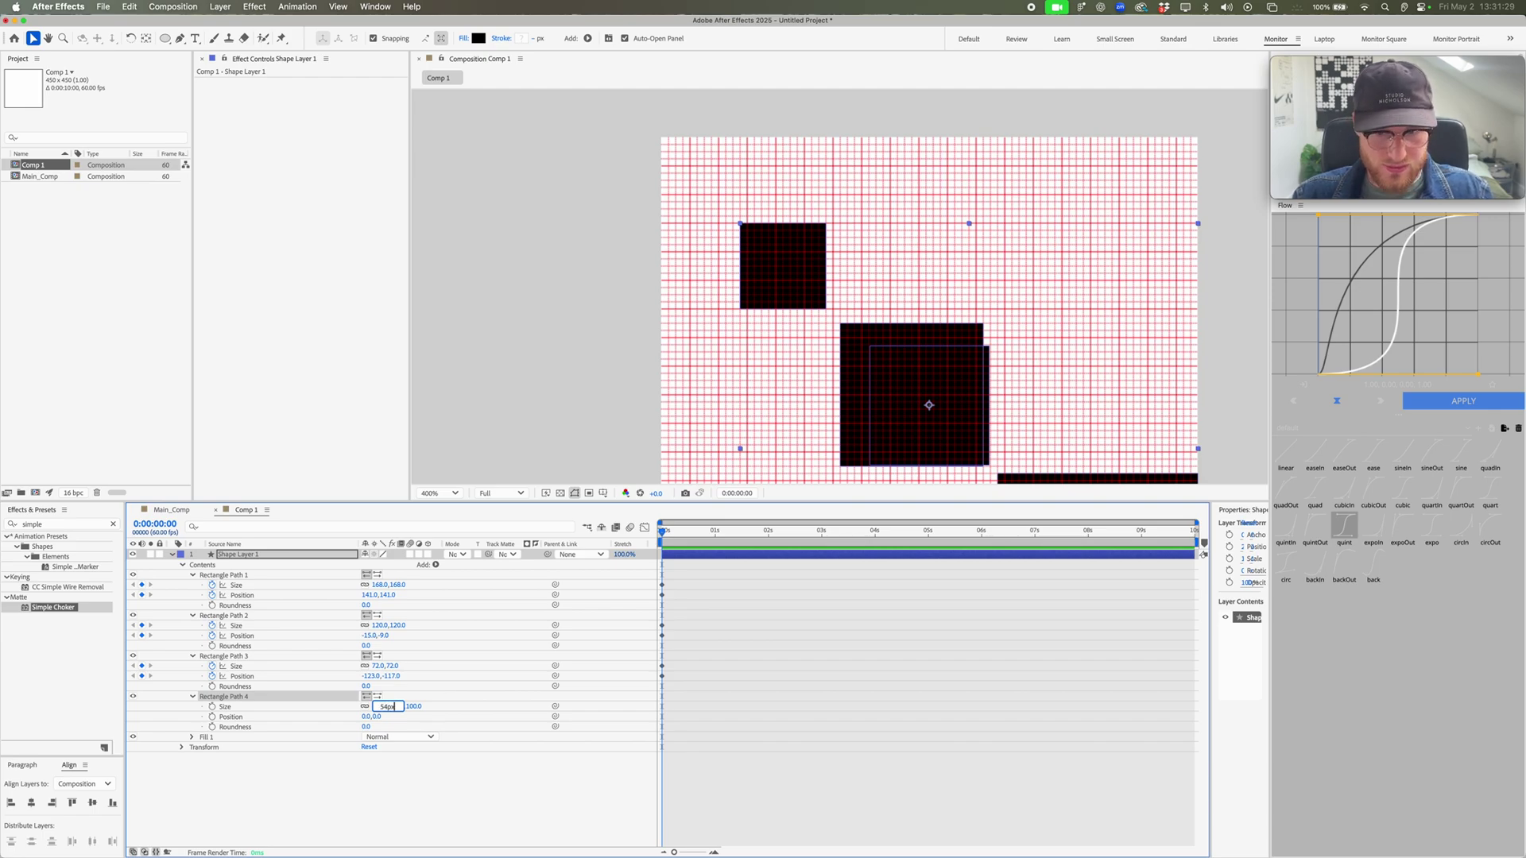
key("Return")
left_click_drag(370, 721, 324, 661)
scroll(718, 154, "up", 2)
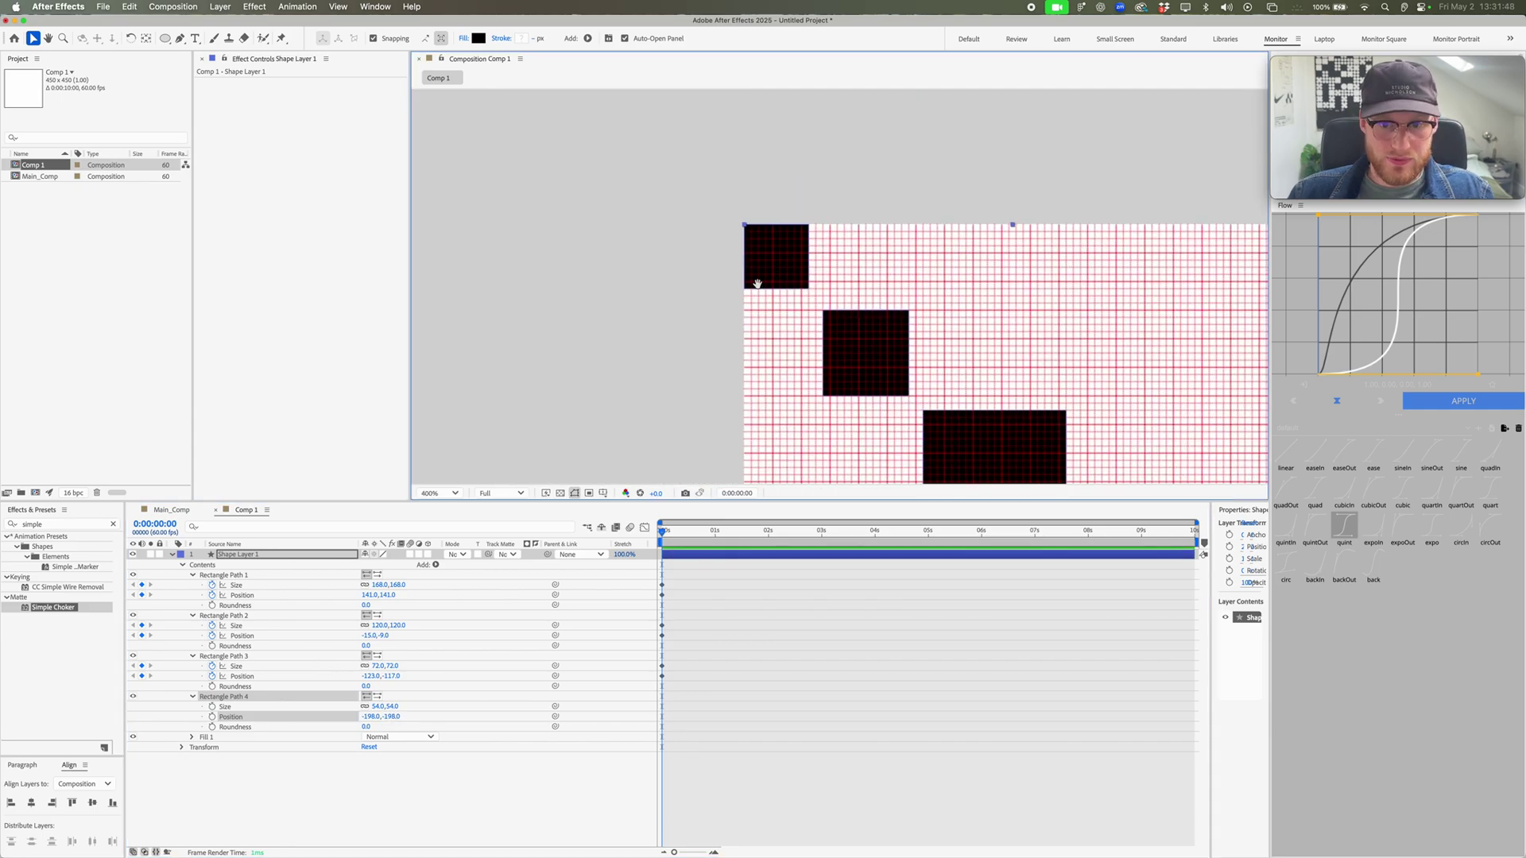
left_click_drag(757, 284, 602, 114)
scroll(664, 215, "down", 1)
left_click_drag(868, 341, 774, 269)
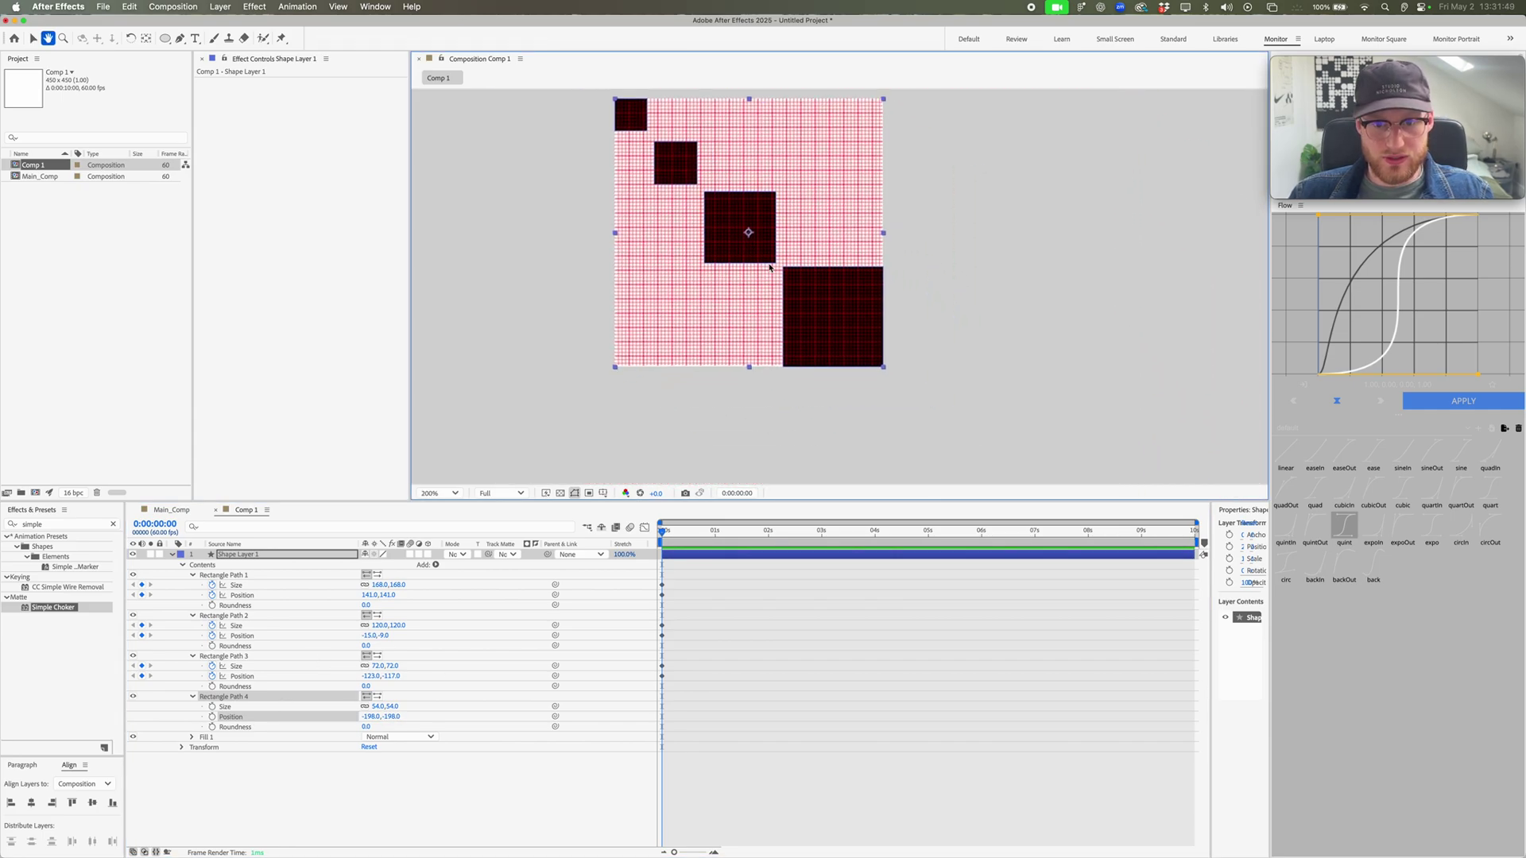
Step: Add first-frame size and position keyframes to the fourth rectangle path
left_click(212, 707)
left_click(212, 717)
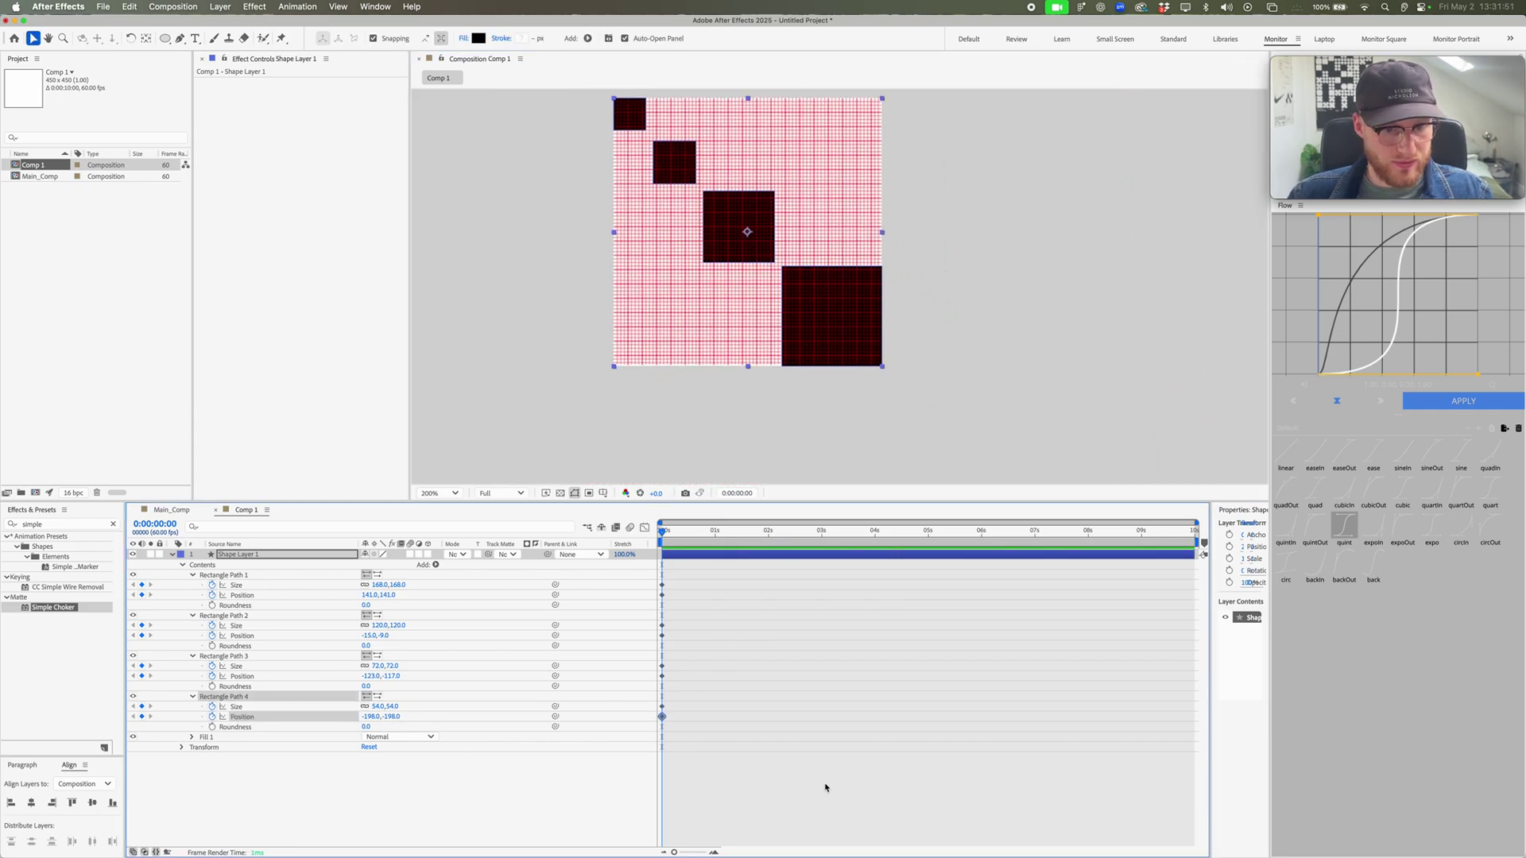
key("space")
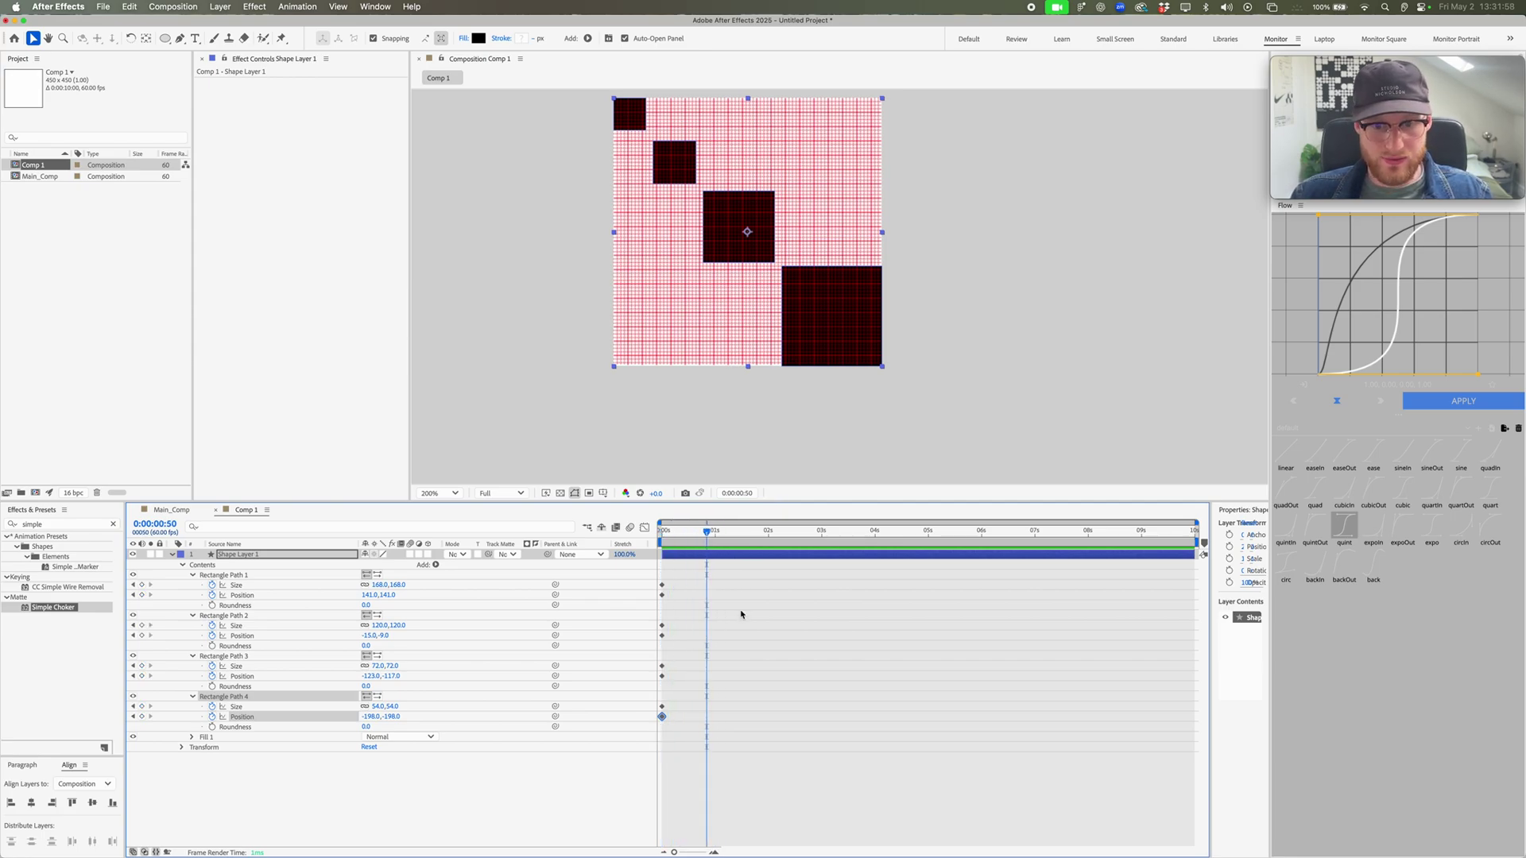
left_click(760, 456)
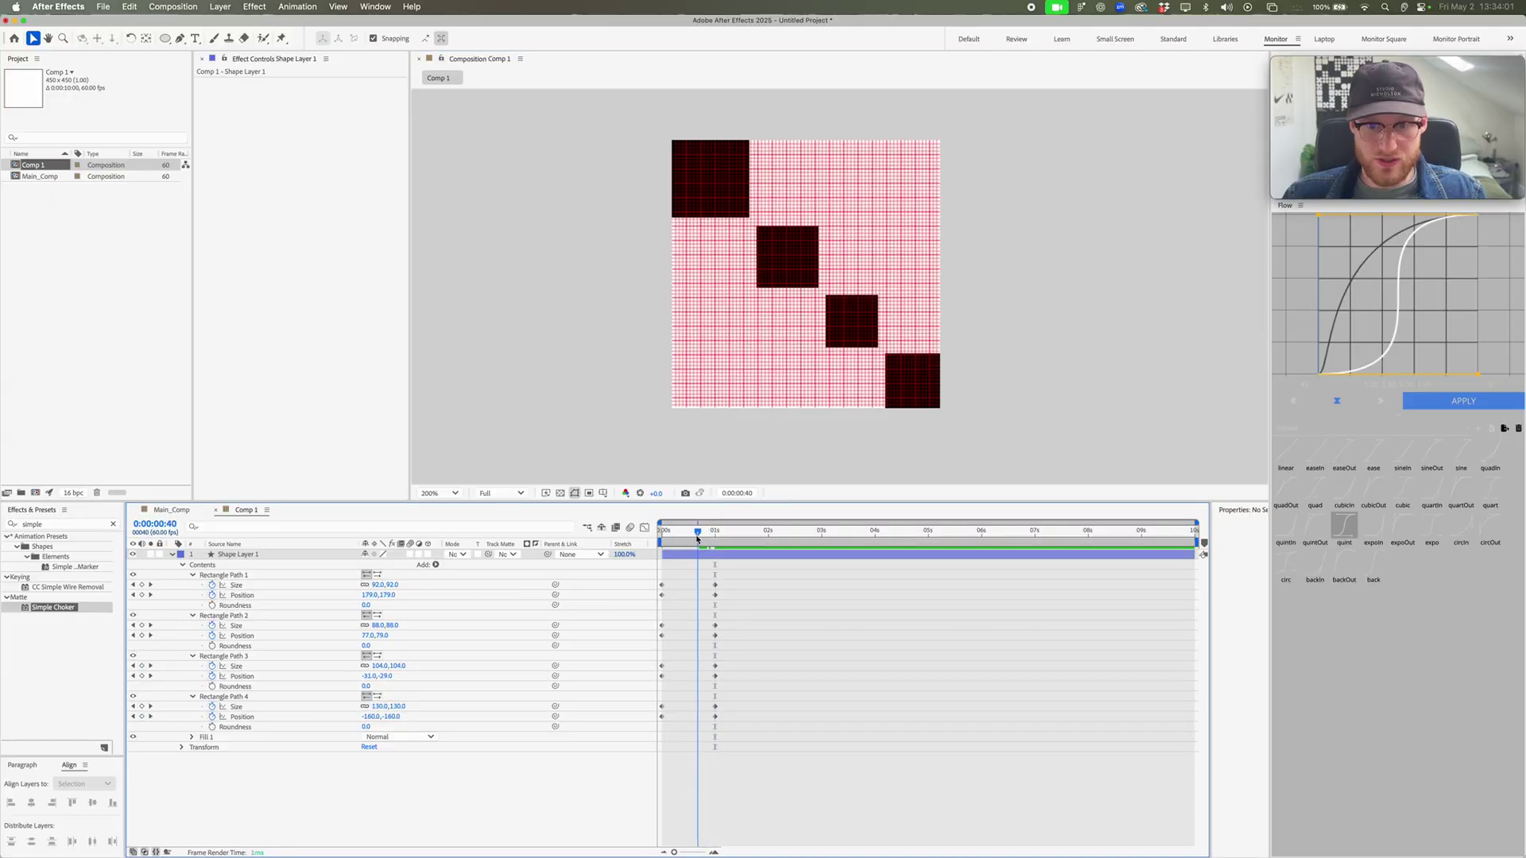
Step: Copy all rectangle paths' size and position keyframes from 0 seconds to 2 seconds and from 1 second to 3 seconds
mouse_move(697, 539)
left_mouse_down()
mouse_move(661, 542)
mouse_move(742, 550)
mouse_move(702, 561)
left_mouse_up()
key("space")
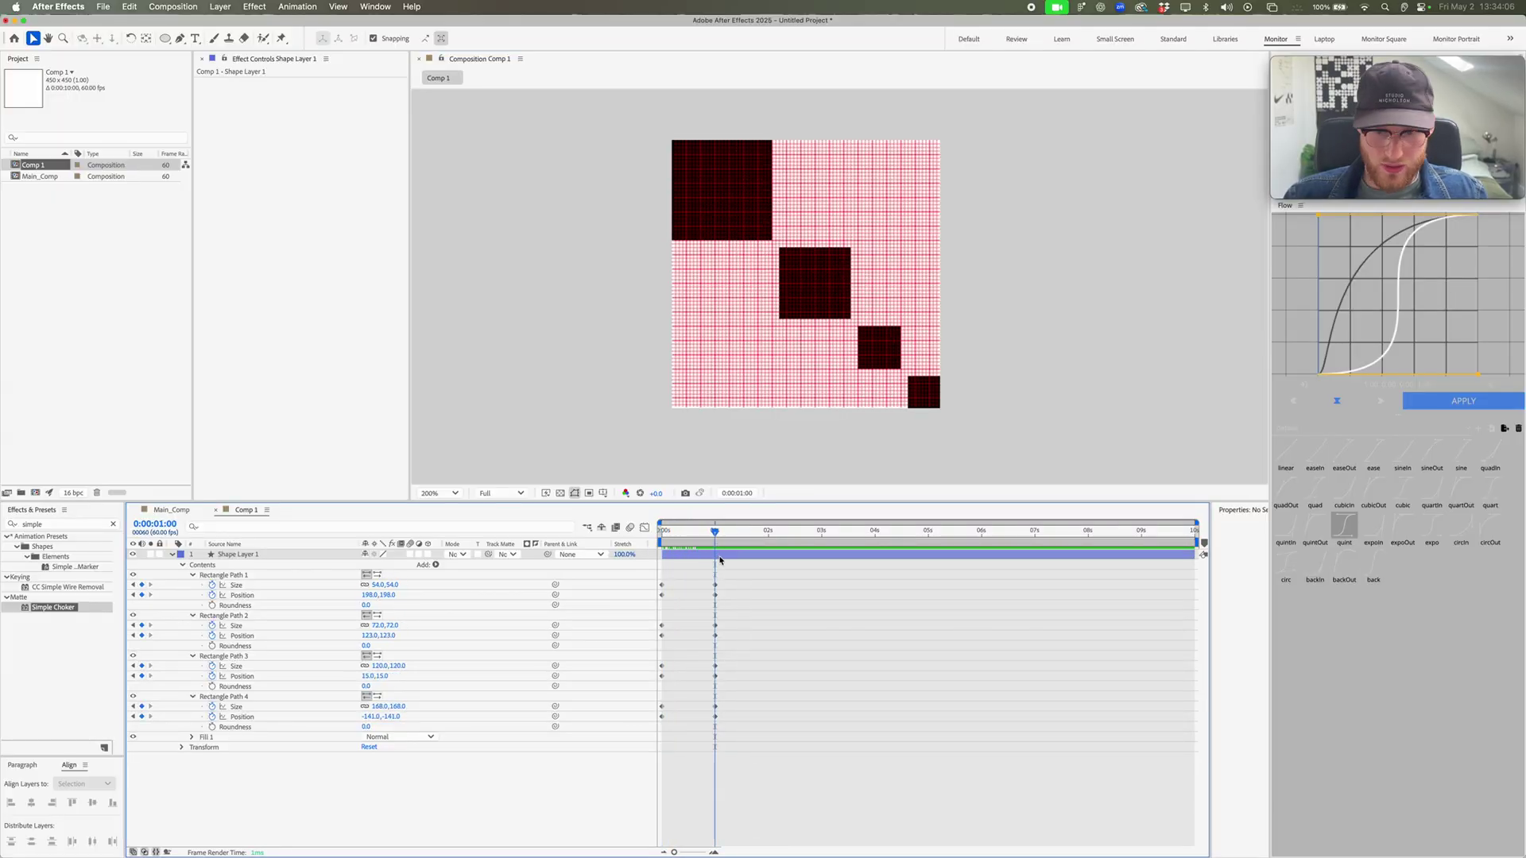
key("cmd+v")
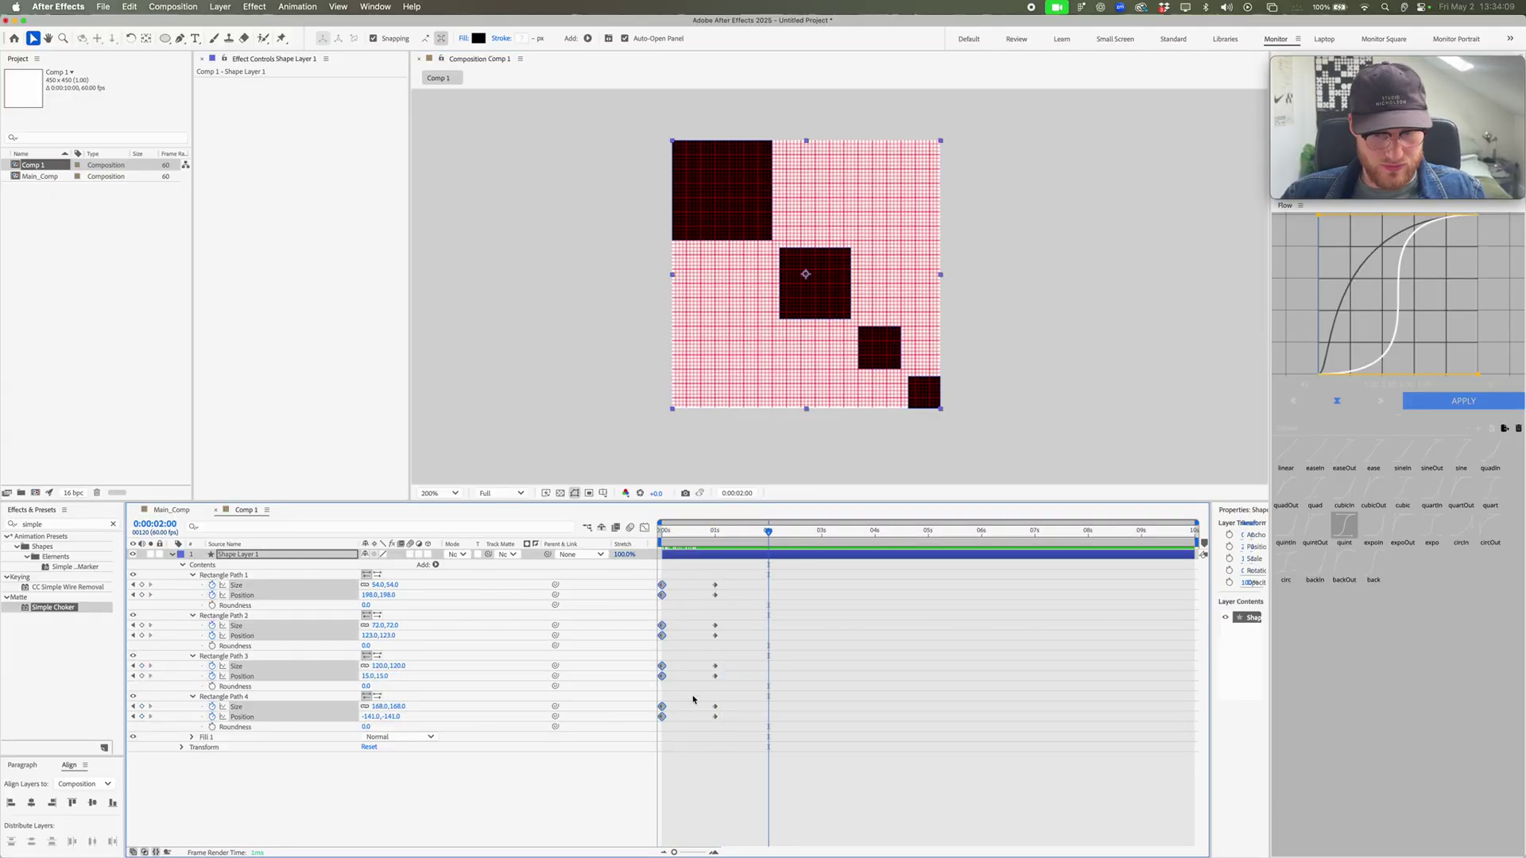
key("space")
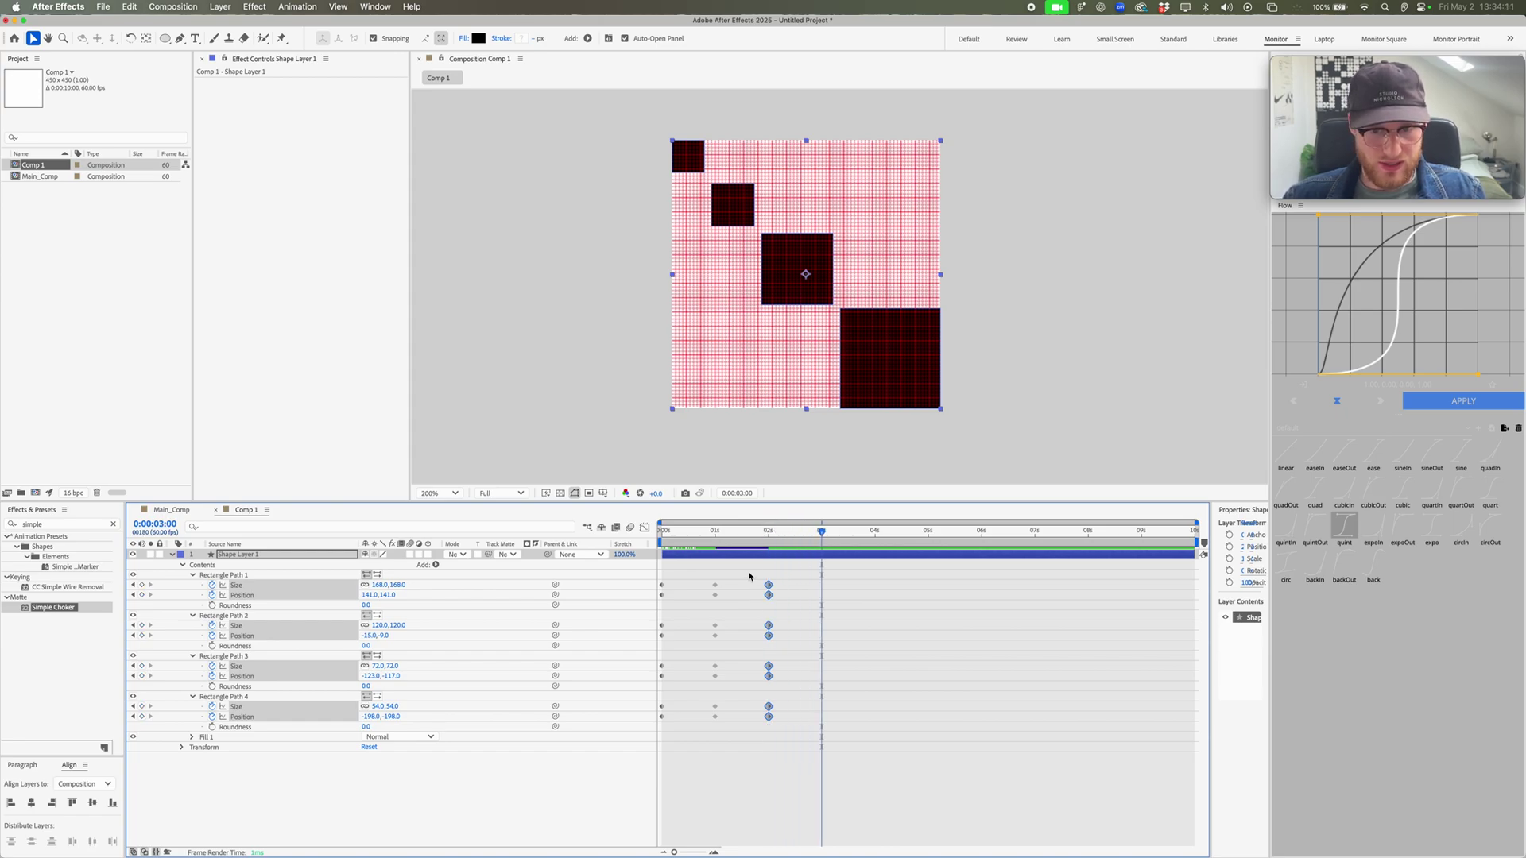
left_click(749, 577)
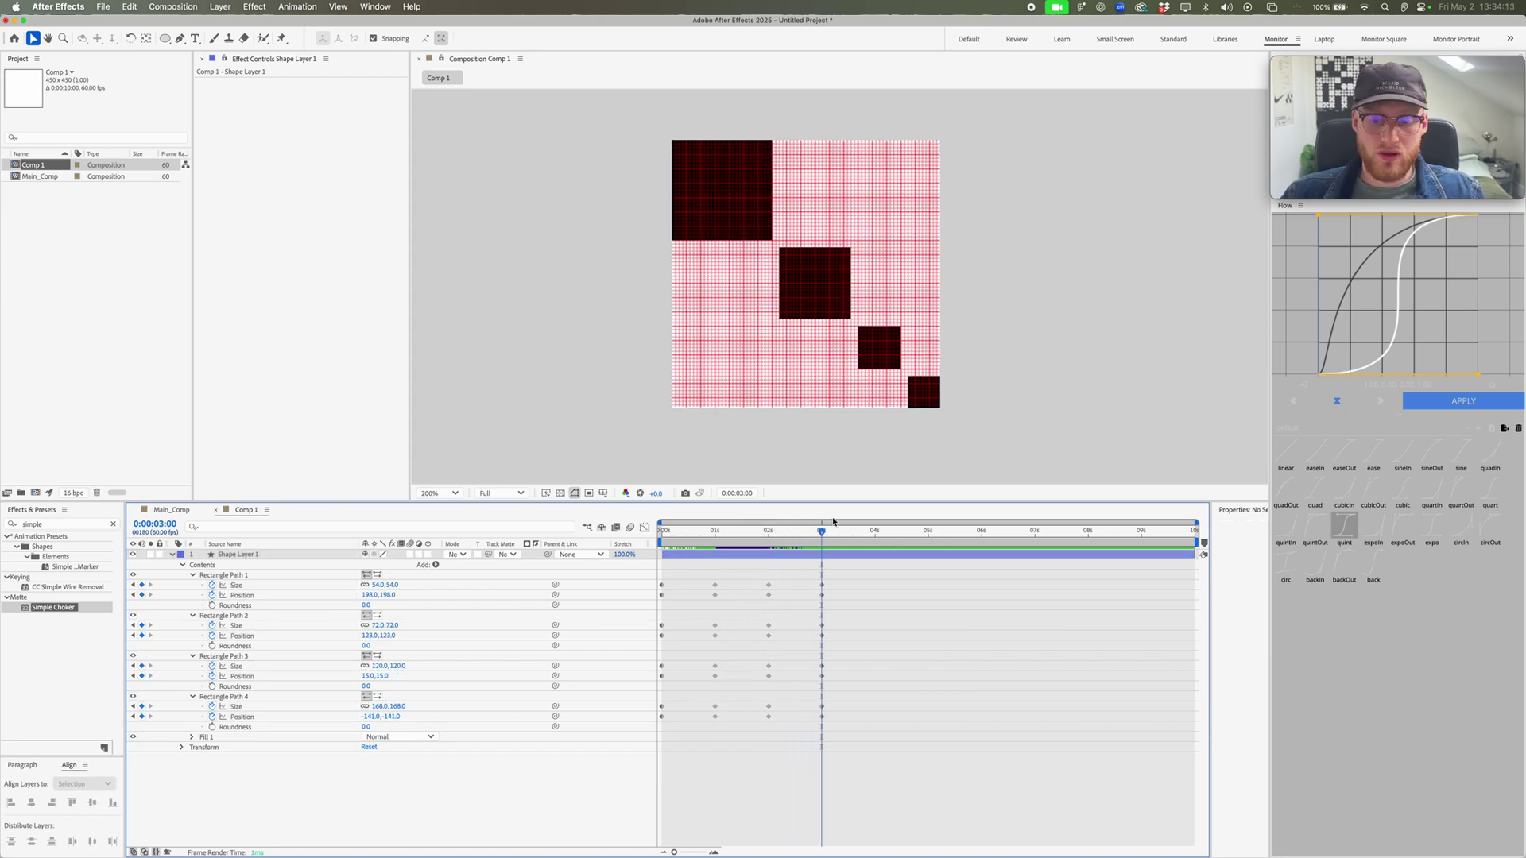
Step: Play back the rectangle animation from the first frame
left_click_drag(829, 529, 595, 569)
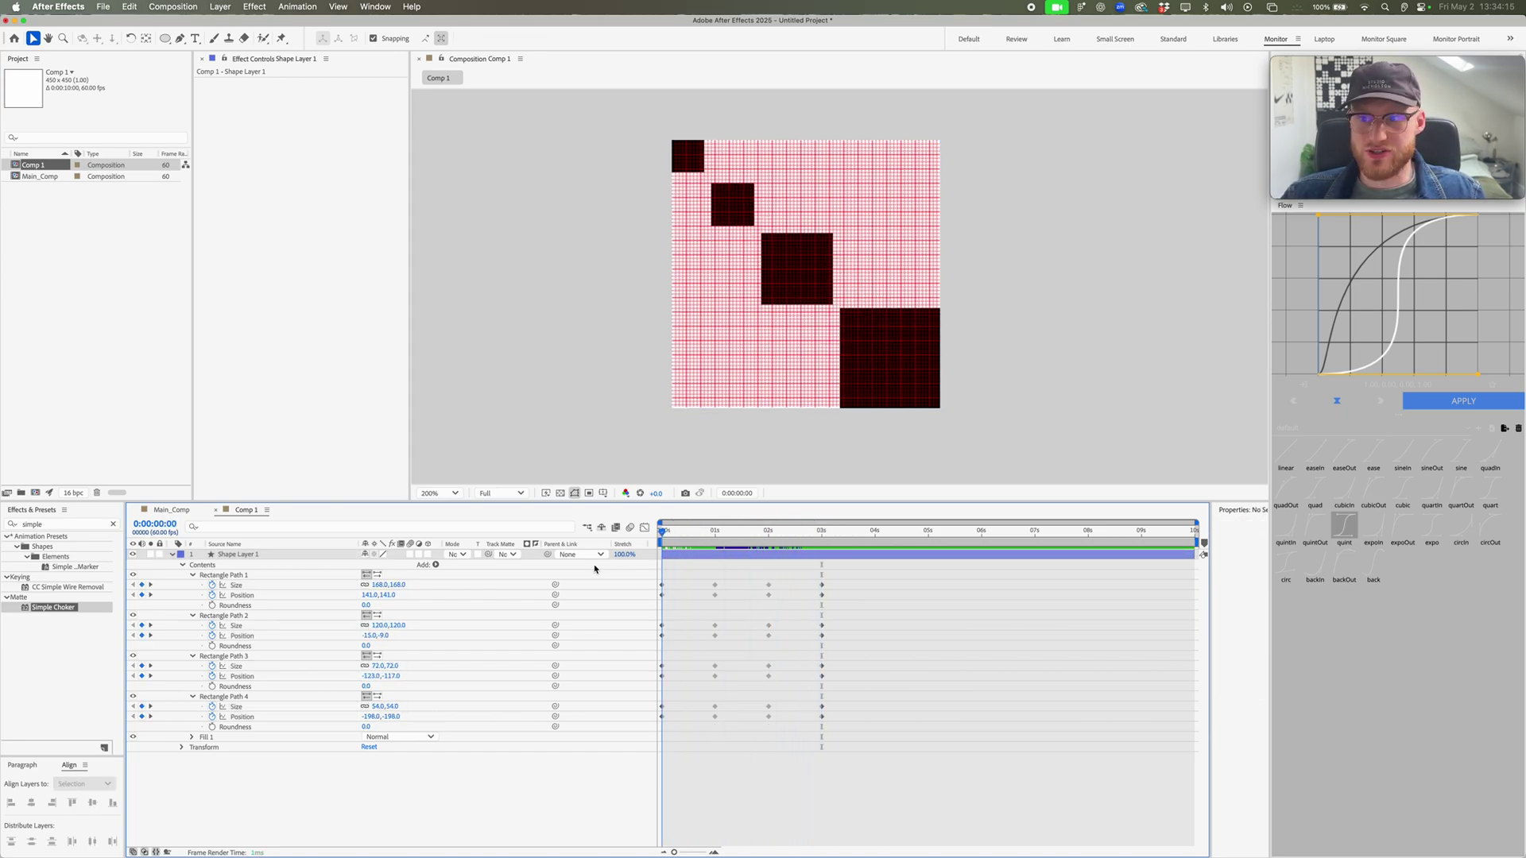
key("space")
key("space")
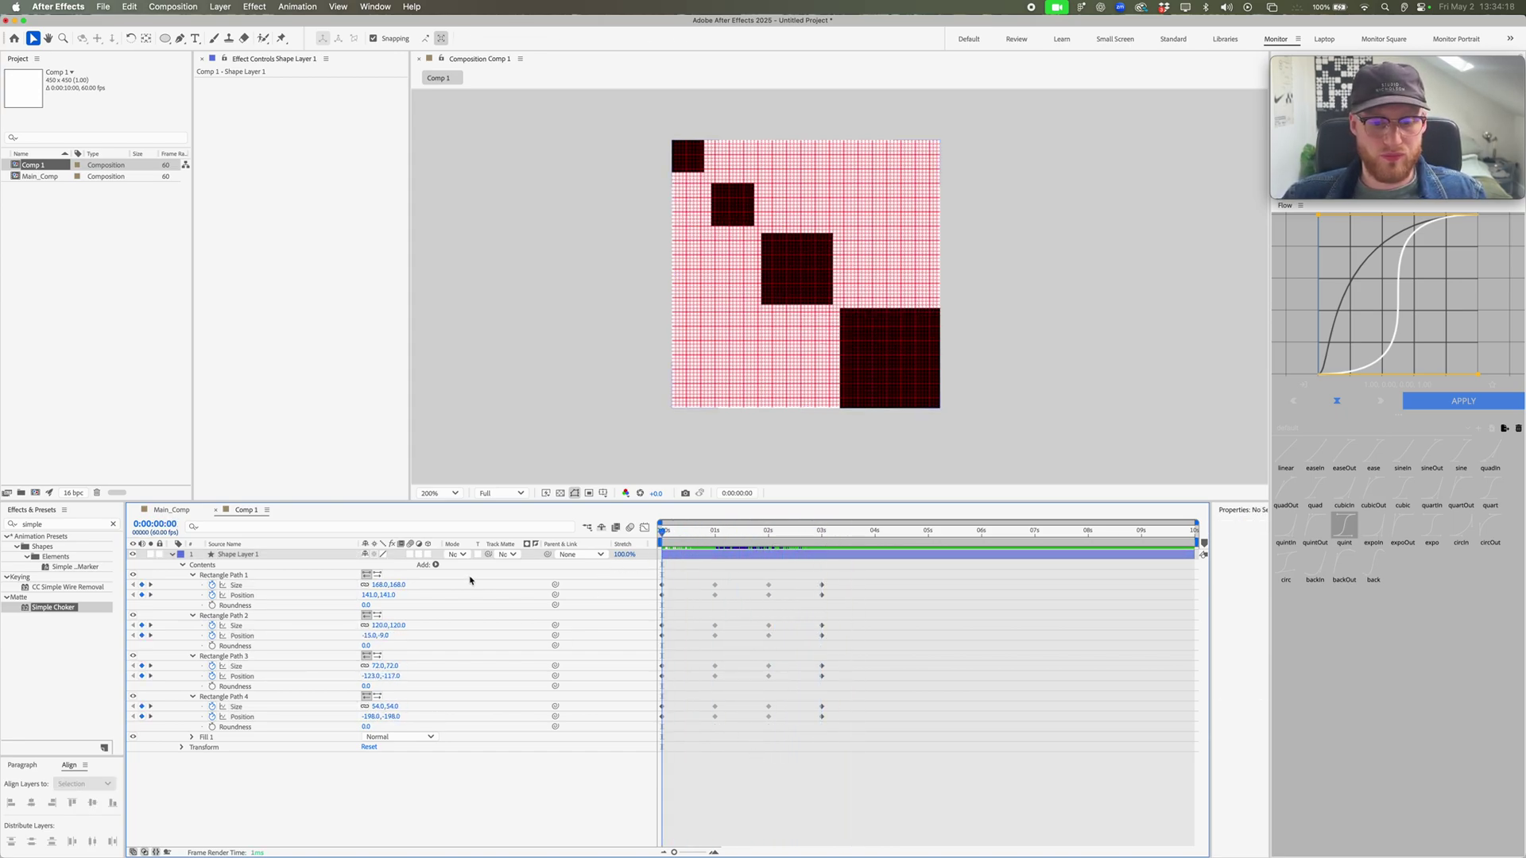
Step: Add Merge Paths to the shape layer's contents below the four rectangle paths
left_click(436, 565)
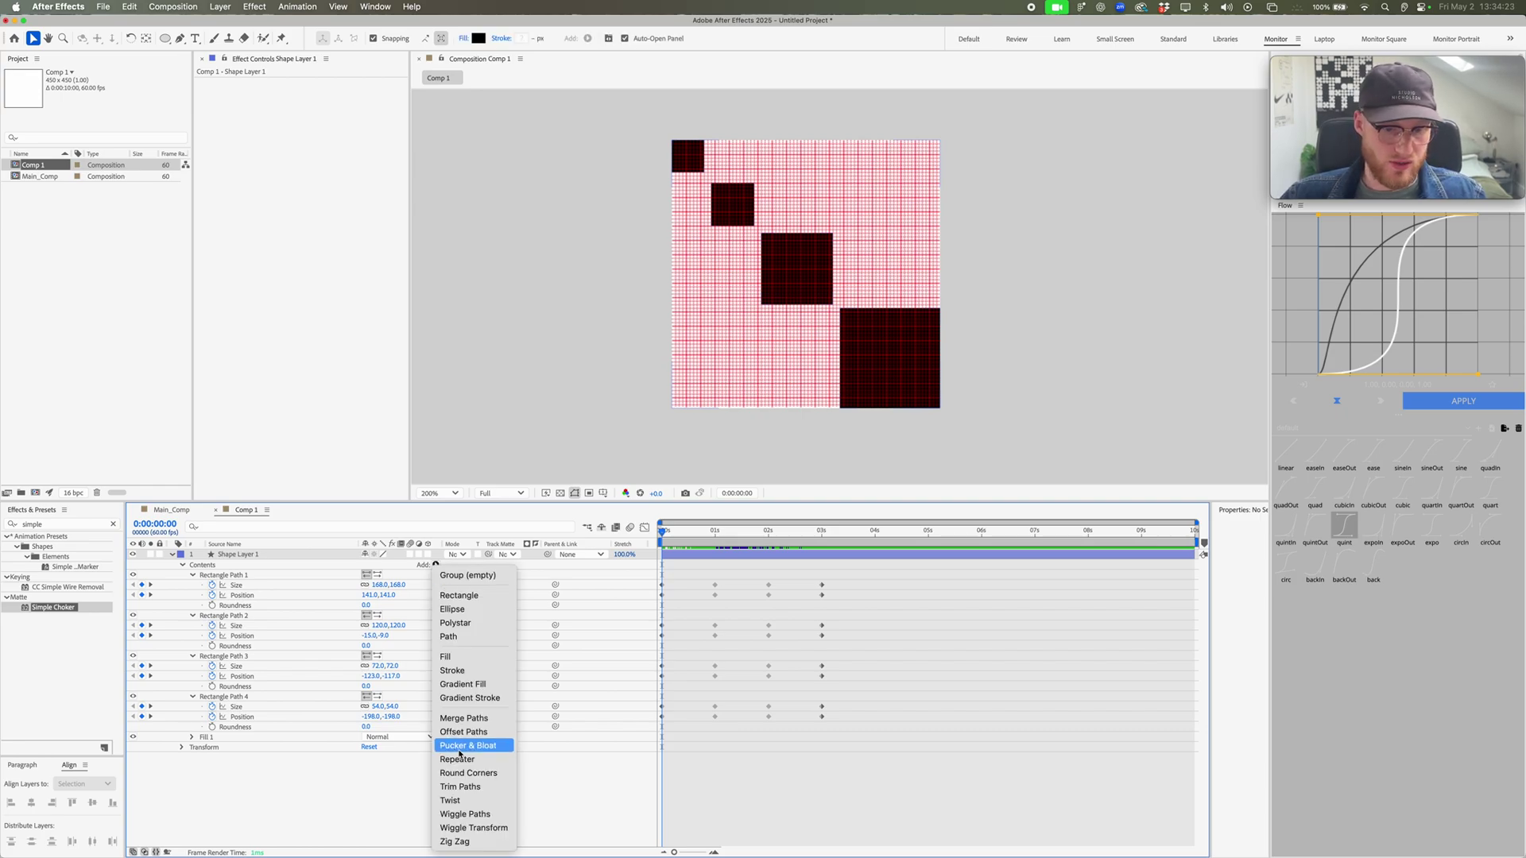
left_click(205, 565)
left_click(209, 566)
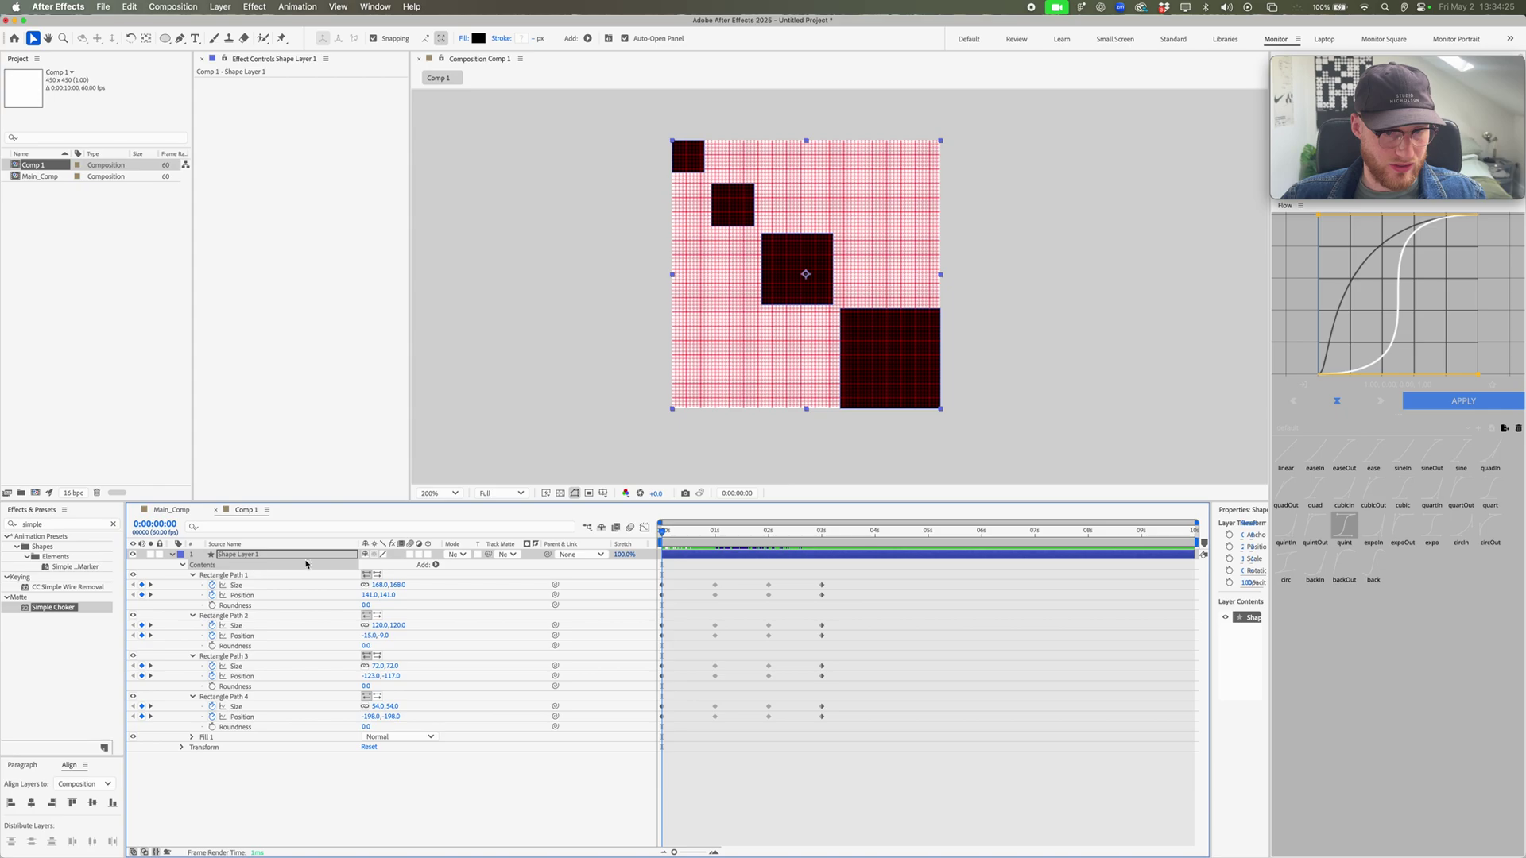
left_click(436, 565)
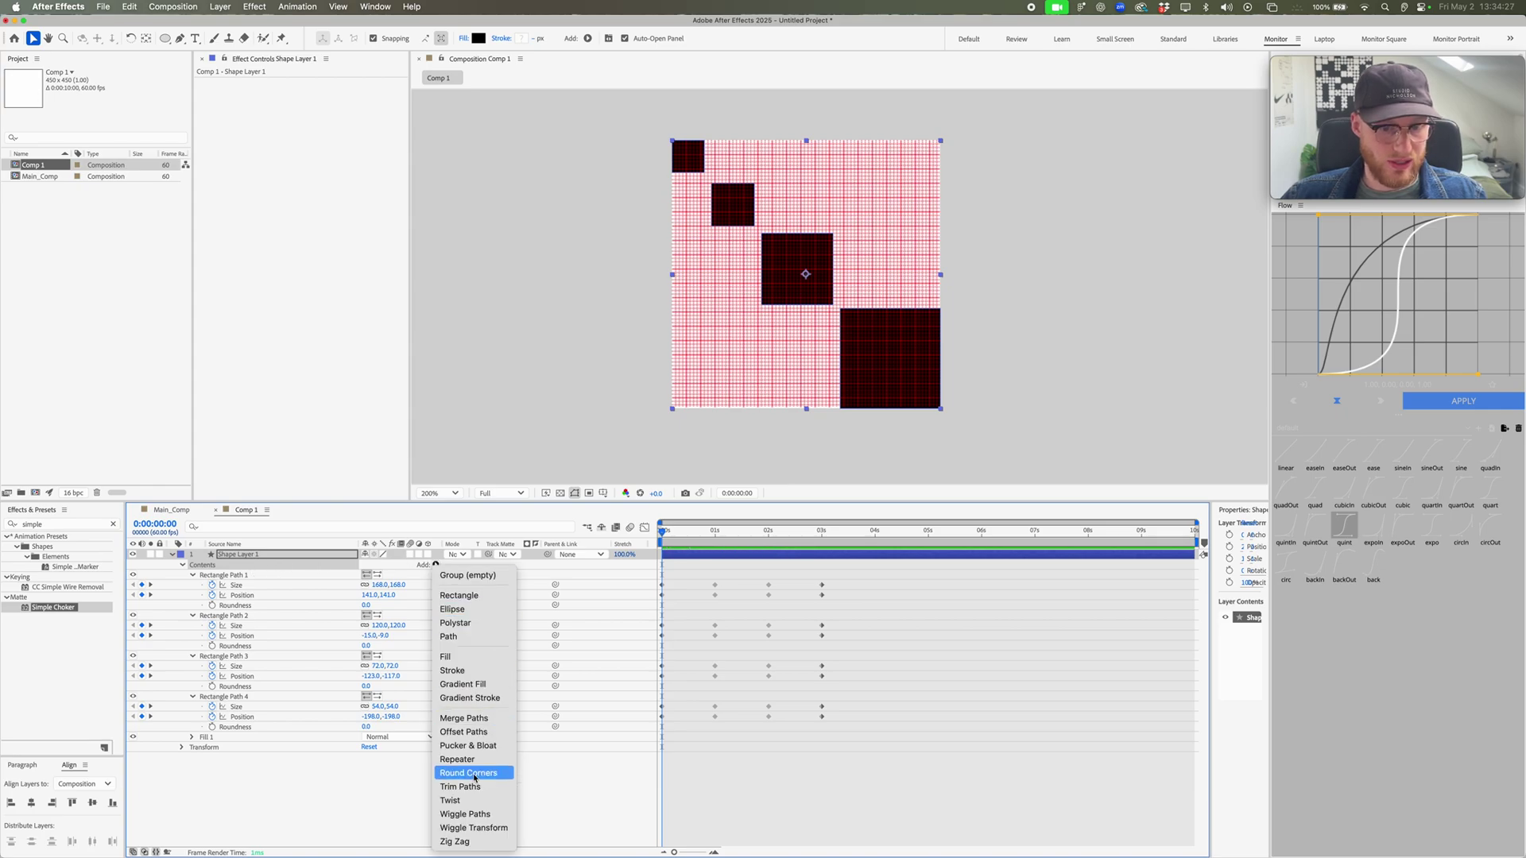
left_click(468, 721)
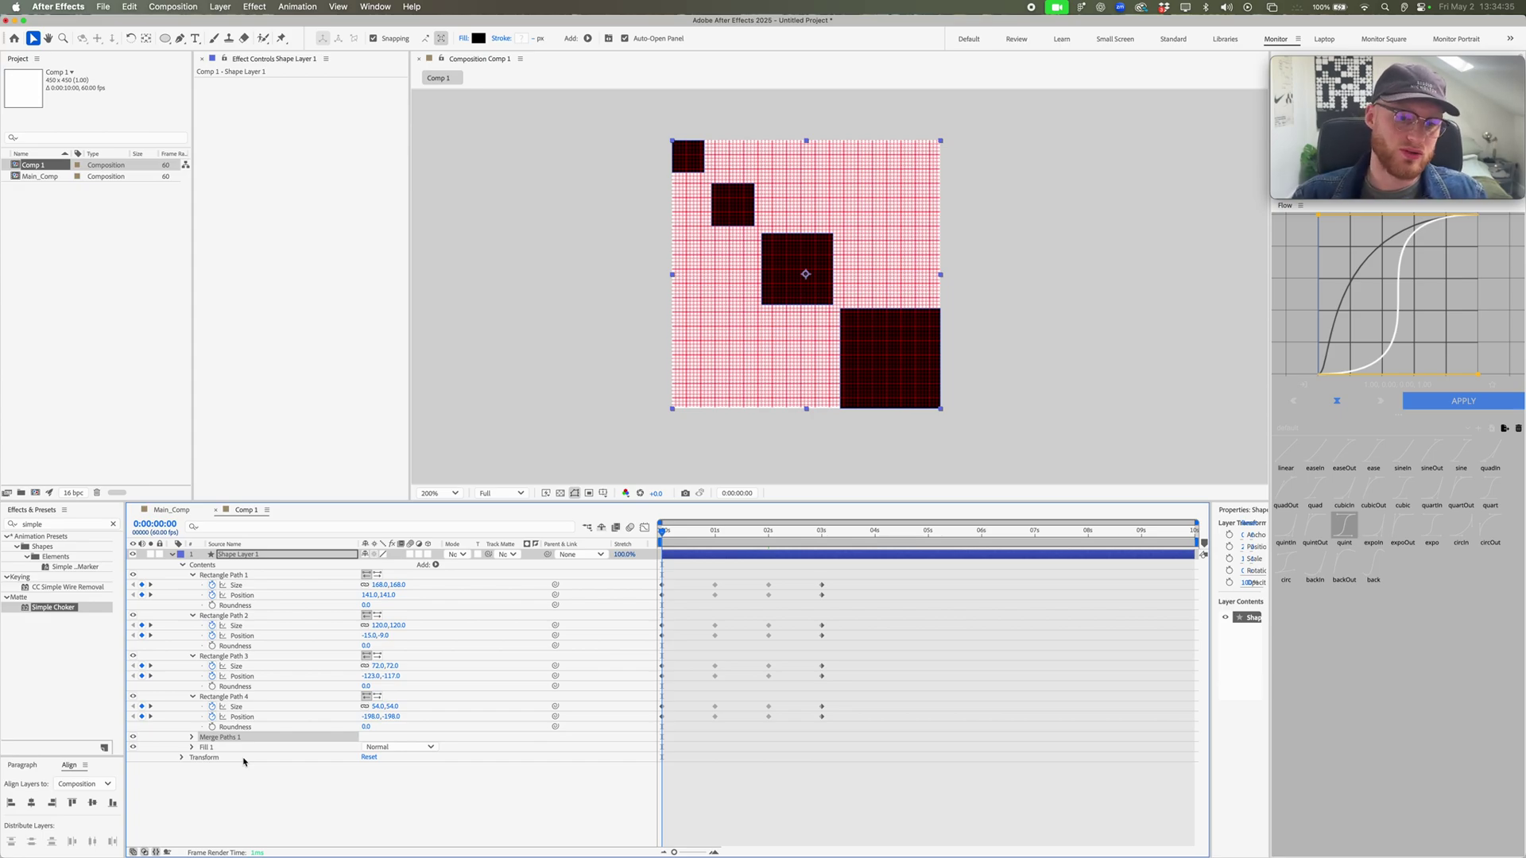
Step: Add Offset Paths to the shape layer's contents and set its amount to 12
left_click(436, 565)
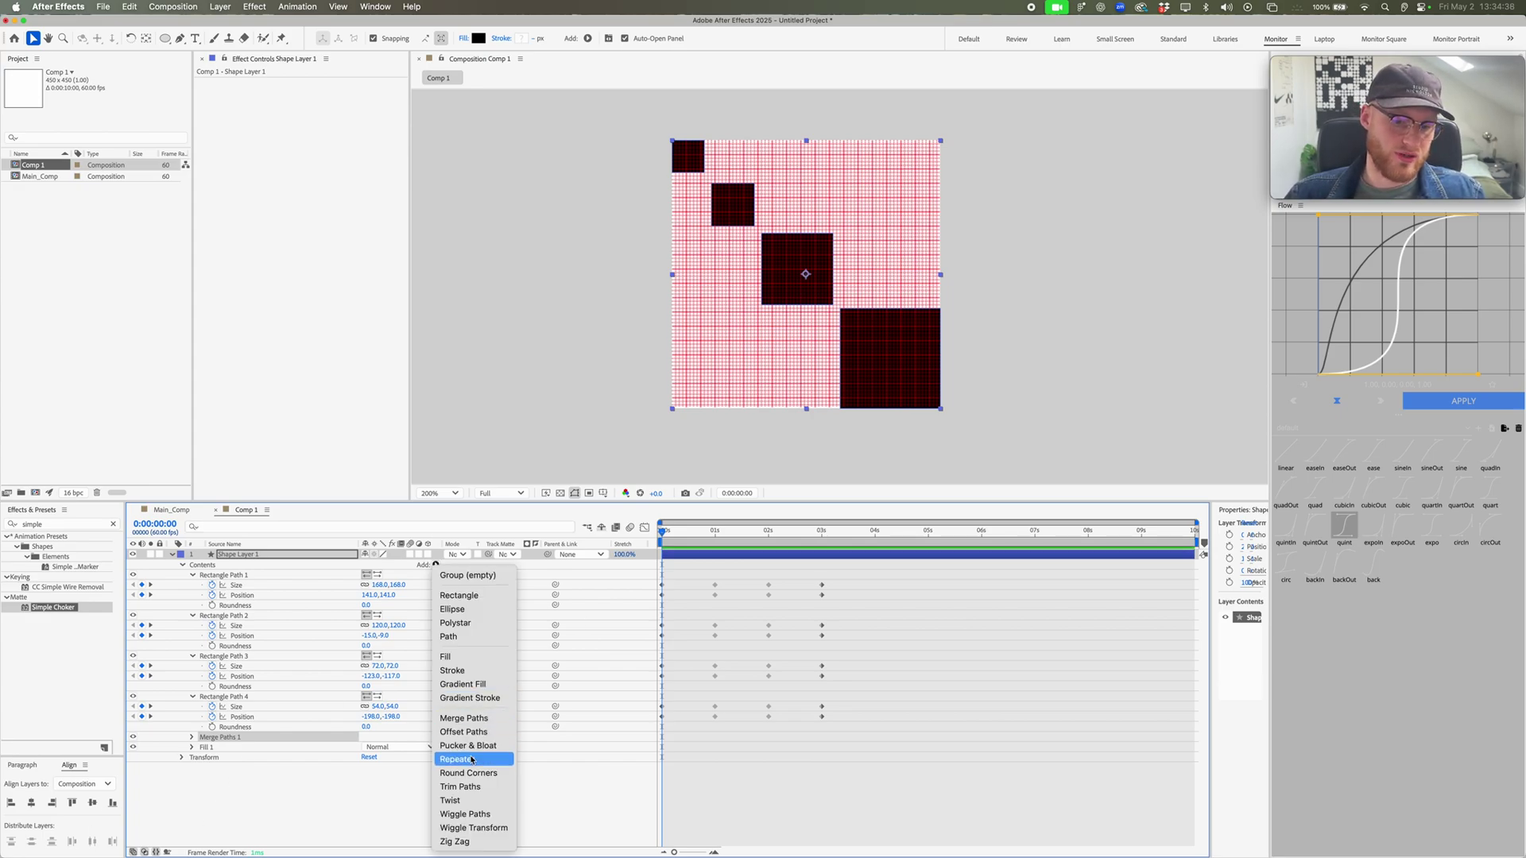
left_click(472, 732)
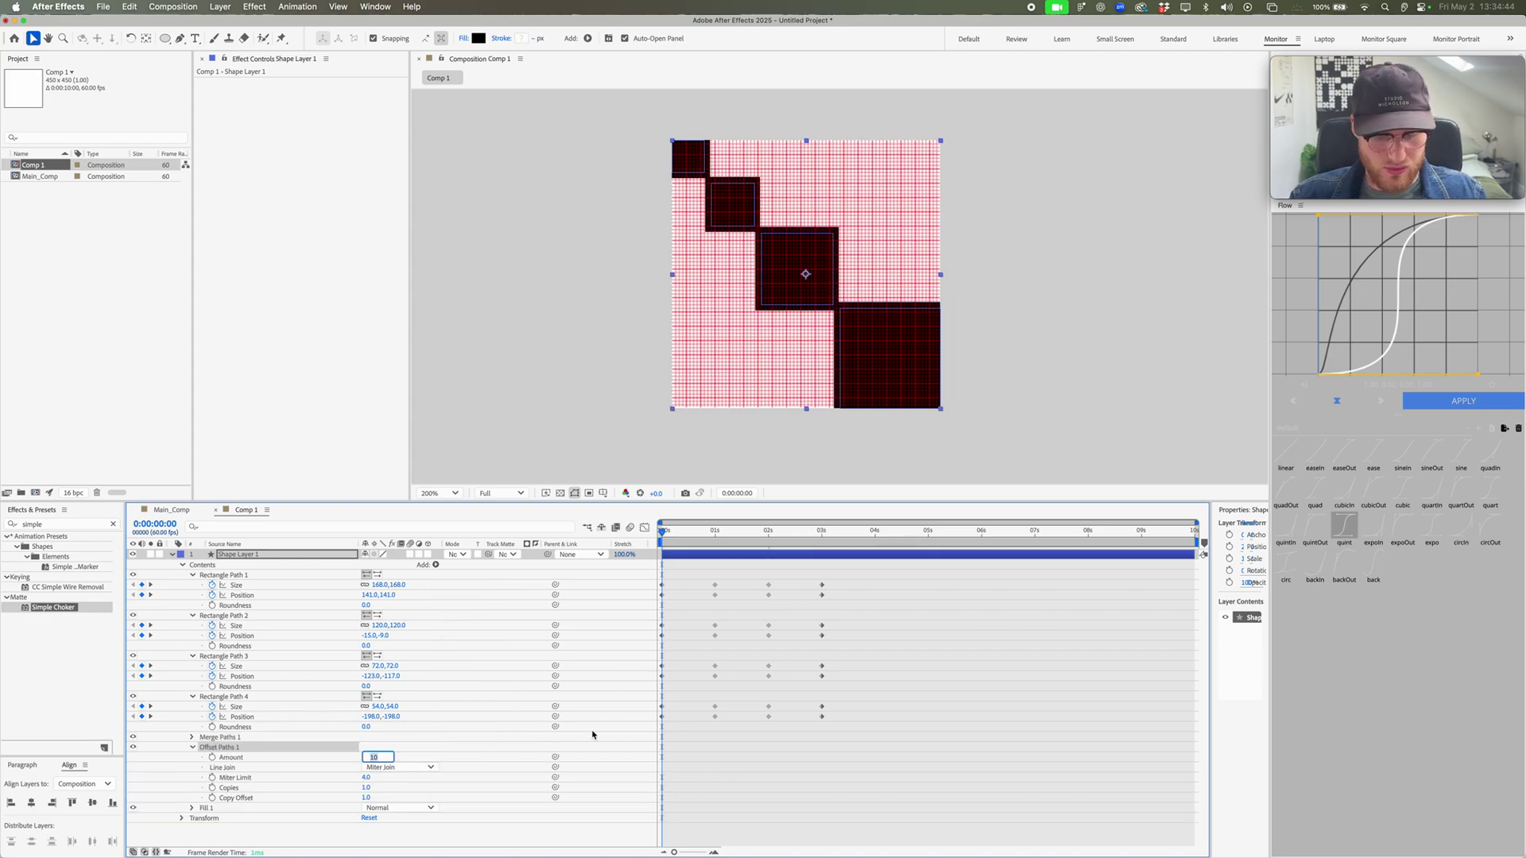
key("BackSpace")
key("Return")
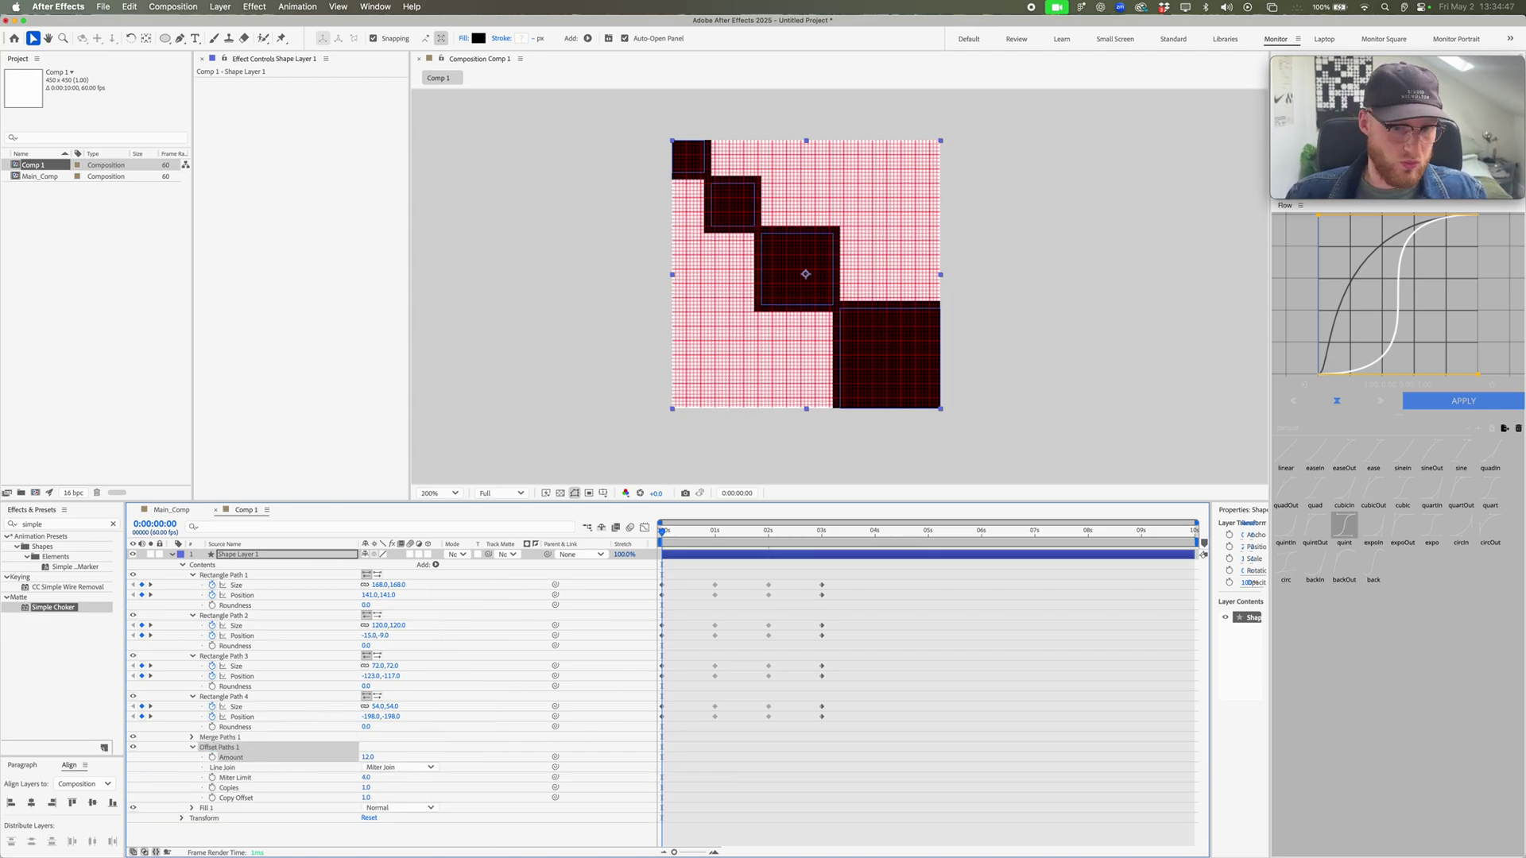
Step: Add a second Offset Paths to the contents and set its amount to -12
left_click(435, 565)
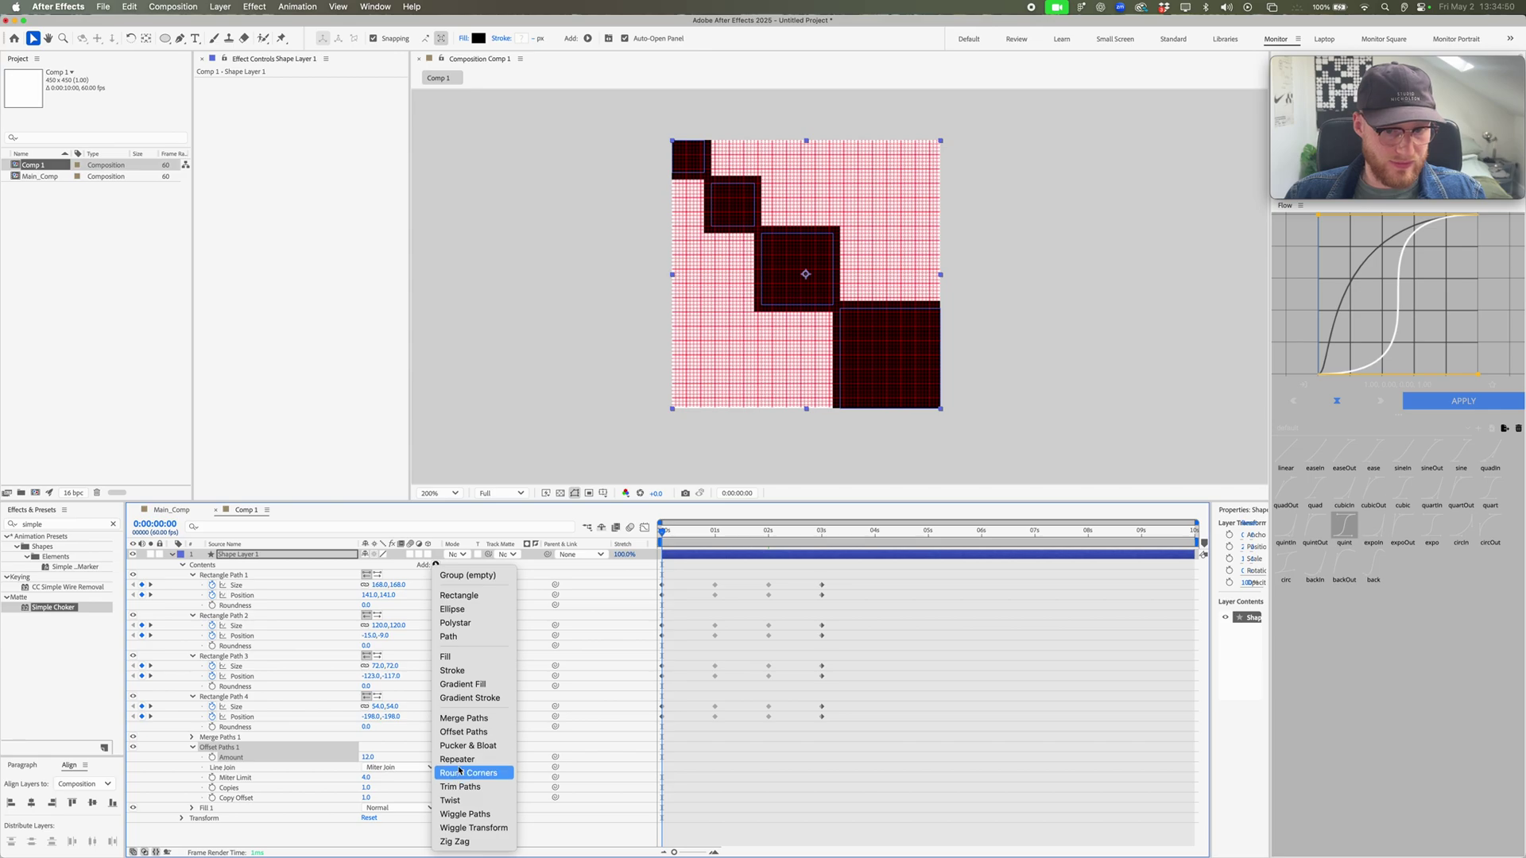
left_click(463, 732)
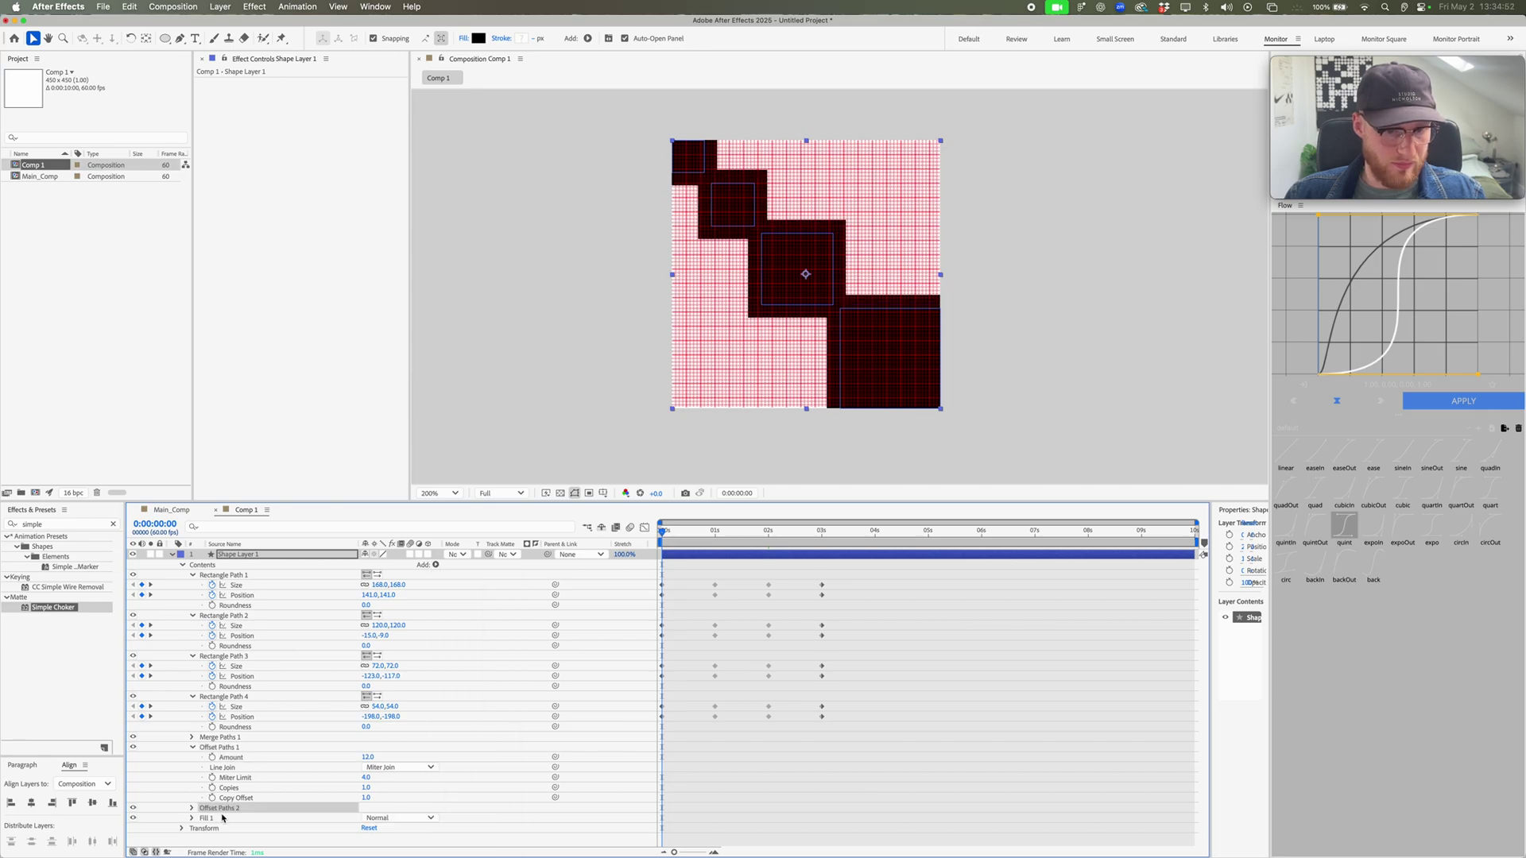
left_click(193, 809)
scroll(239, 795, "down", 1)
left_click(369, 781)
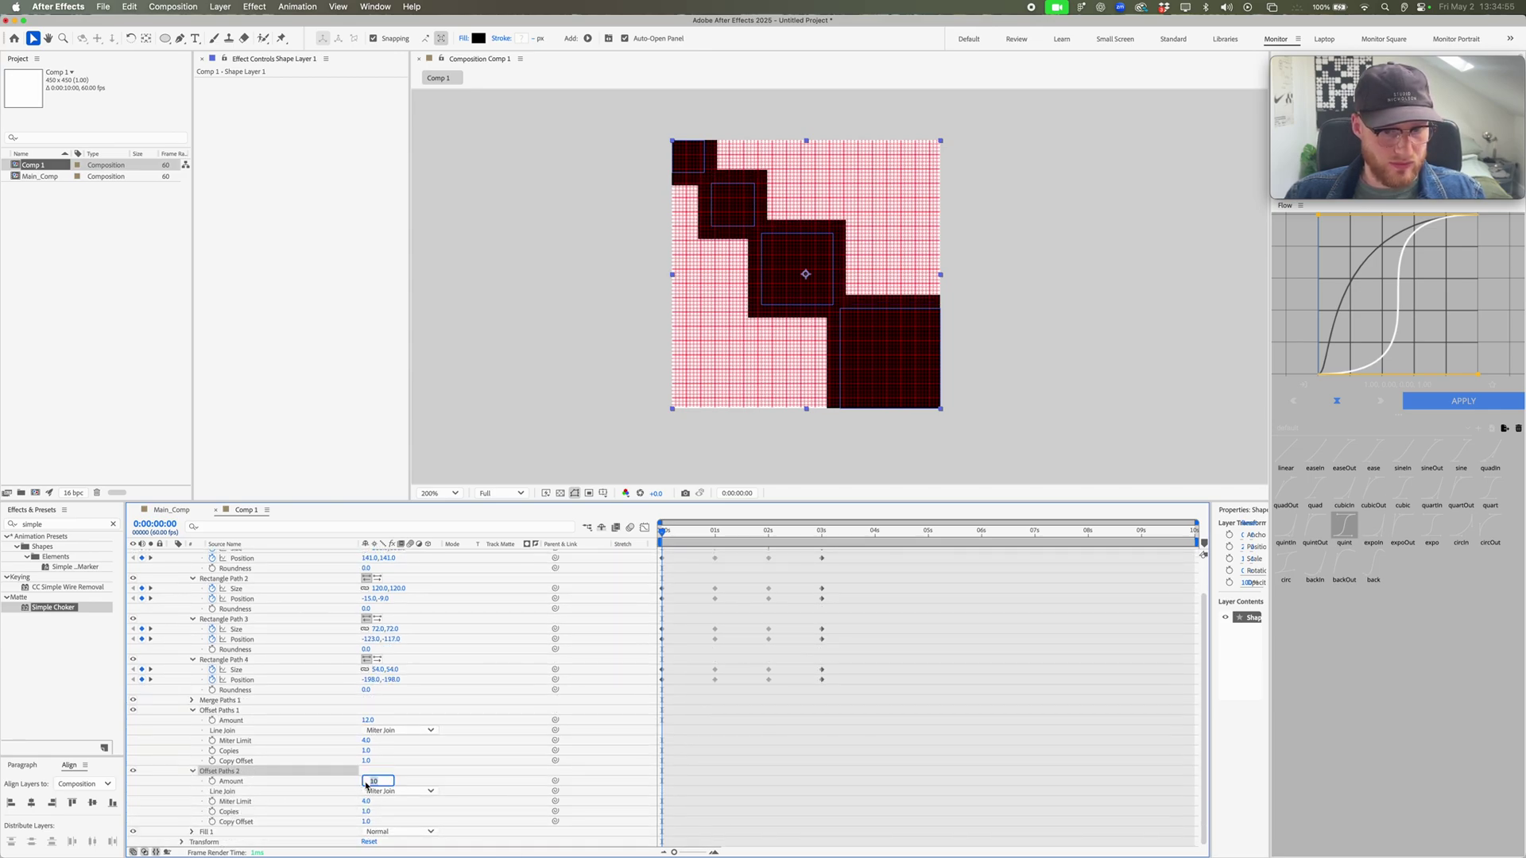
type("-12")
key("Return")
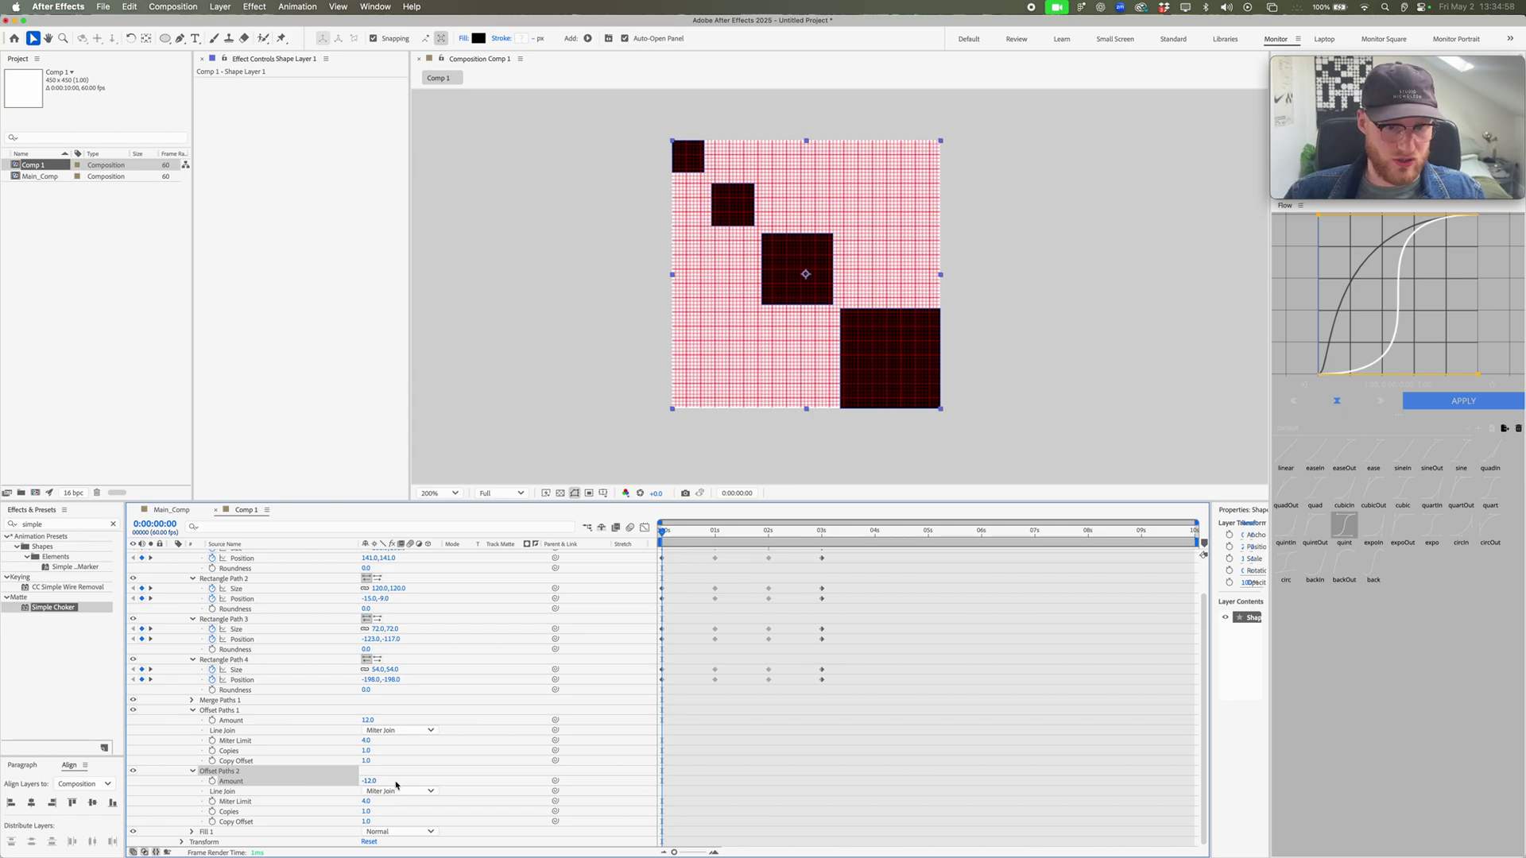
Step: Change the line join of both Offset Paths operators to Round Join
left_click(397, 790)
left_click(394, 818)
left_click(397, 729)
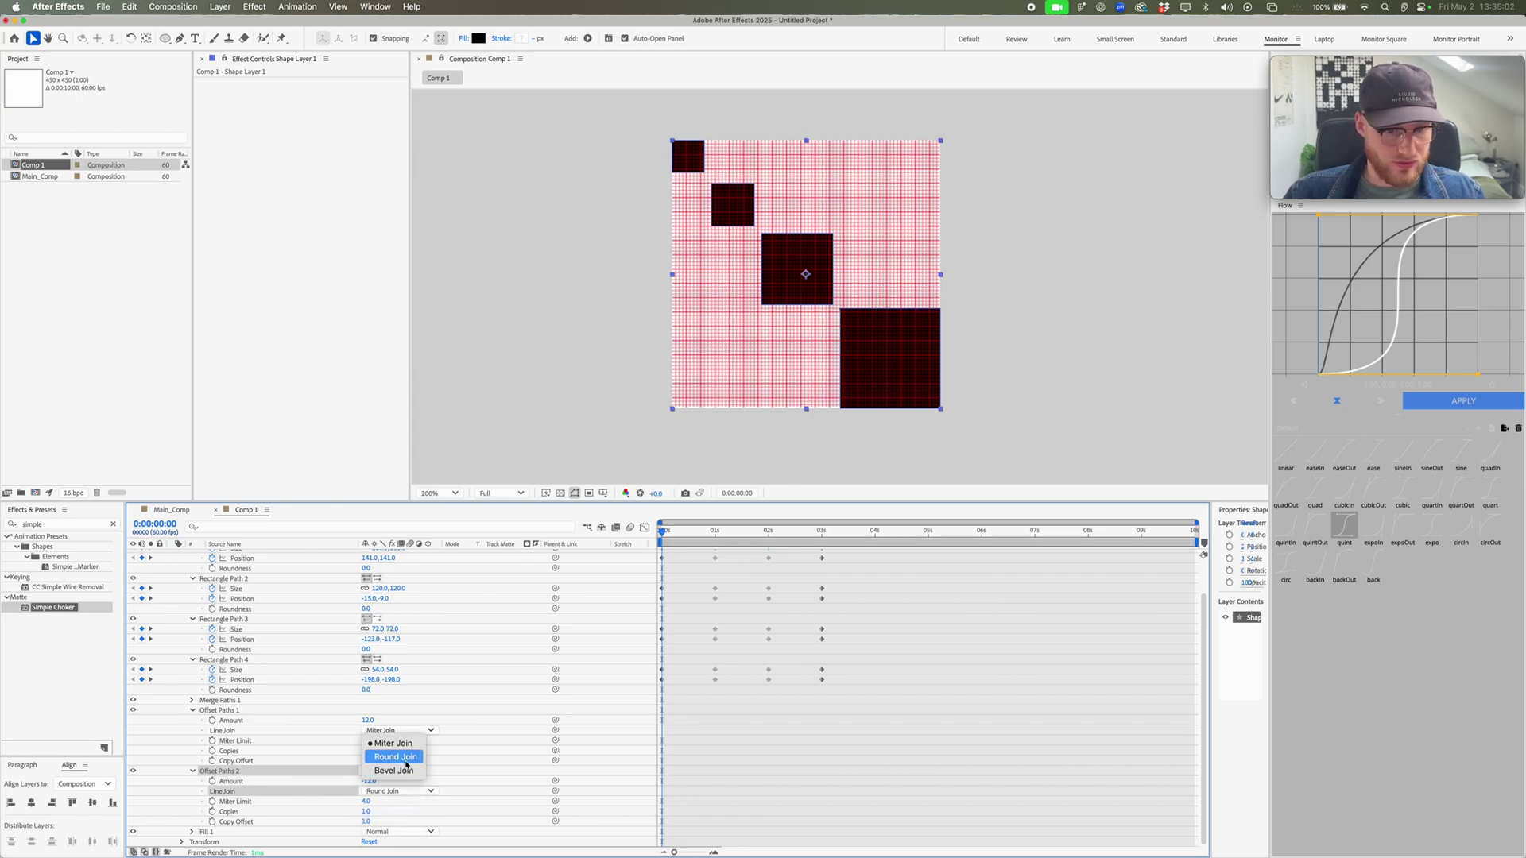
left_click(395, 756)
Step: Try an amount of 24 for the first Offset Paths
left_click_drag(366, 720, 372, 720)
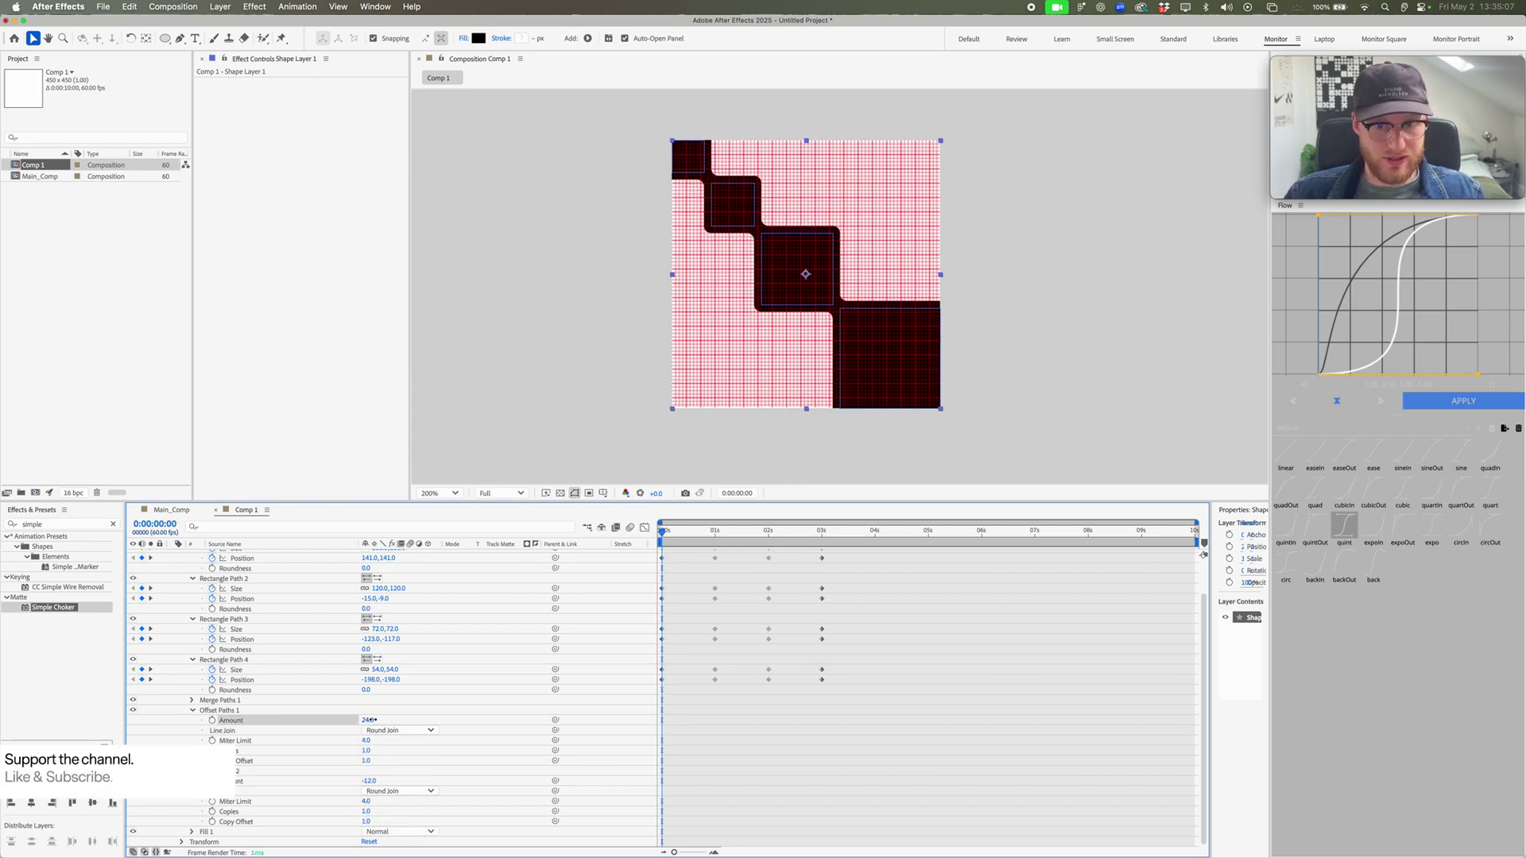
left_click(370, 780)
key("Return")
Step: Set the first Offset Paths amount to 36 and the second Offset Paths amount to -36
left_click(367, 719)
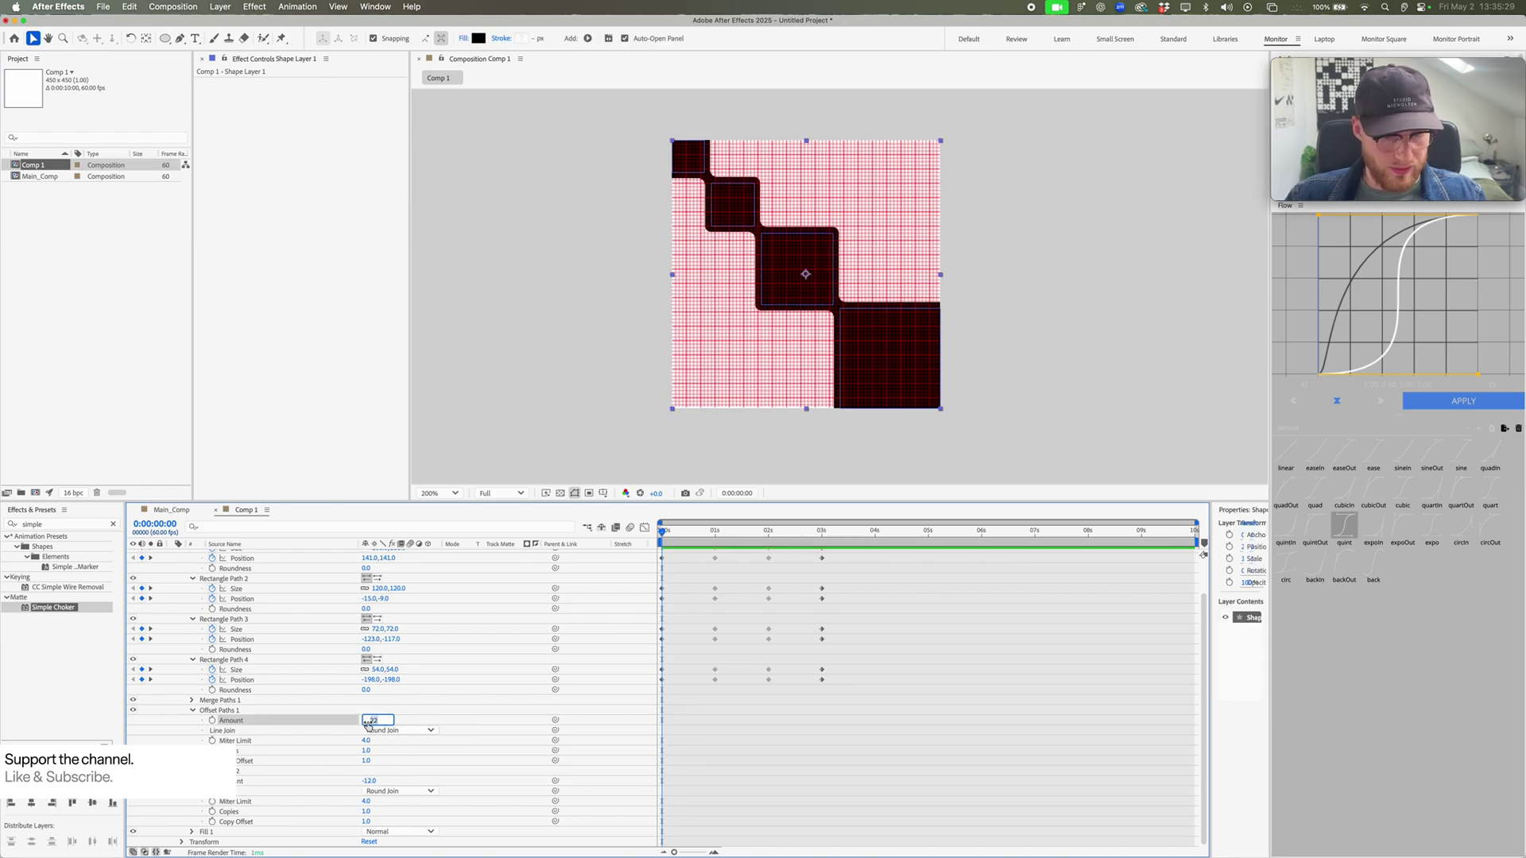
type("36")
key("Return")
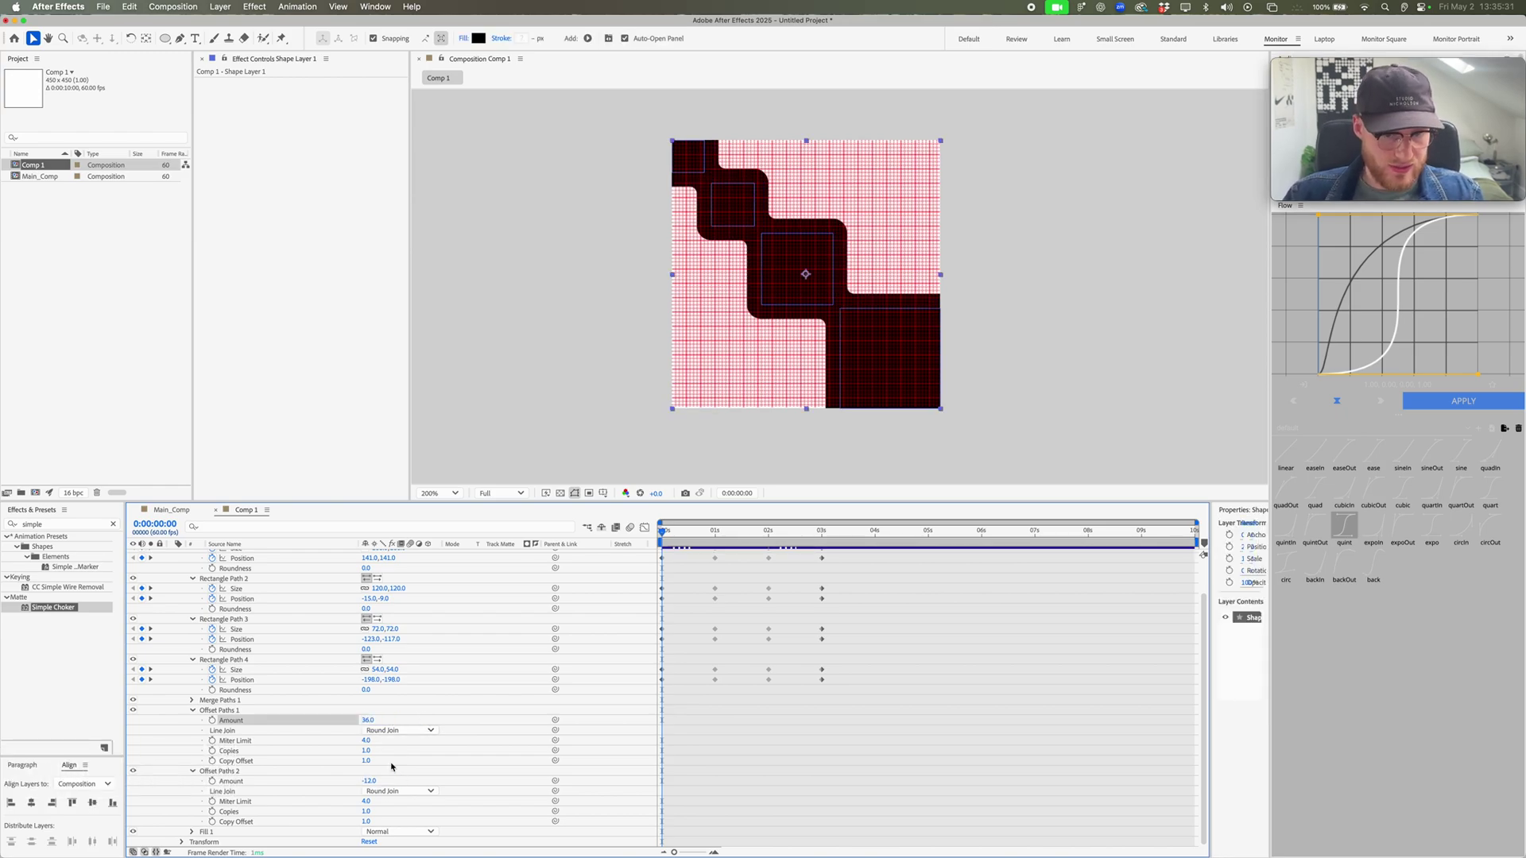
left_click(372, 780)
type("-36")
key("Return")
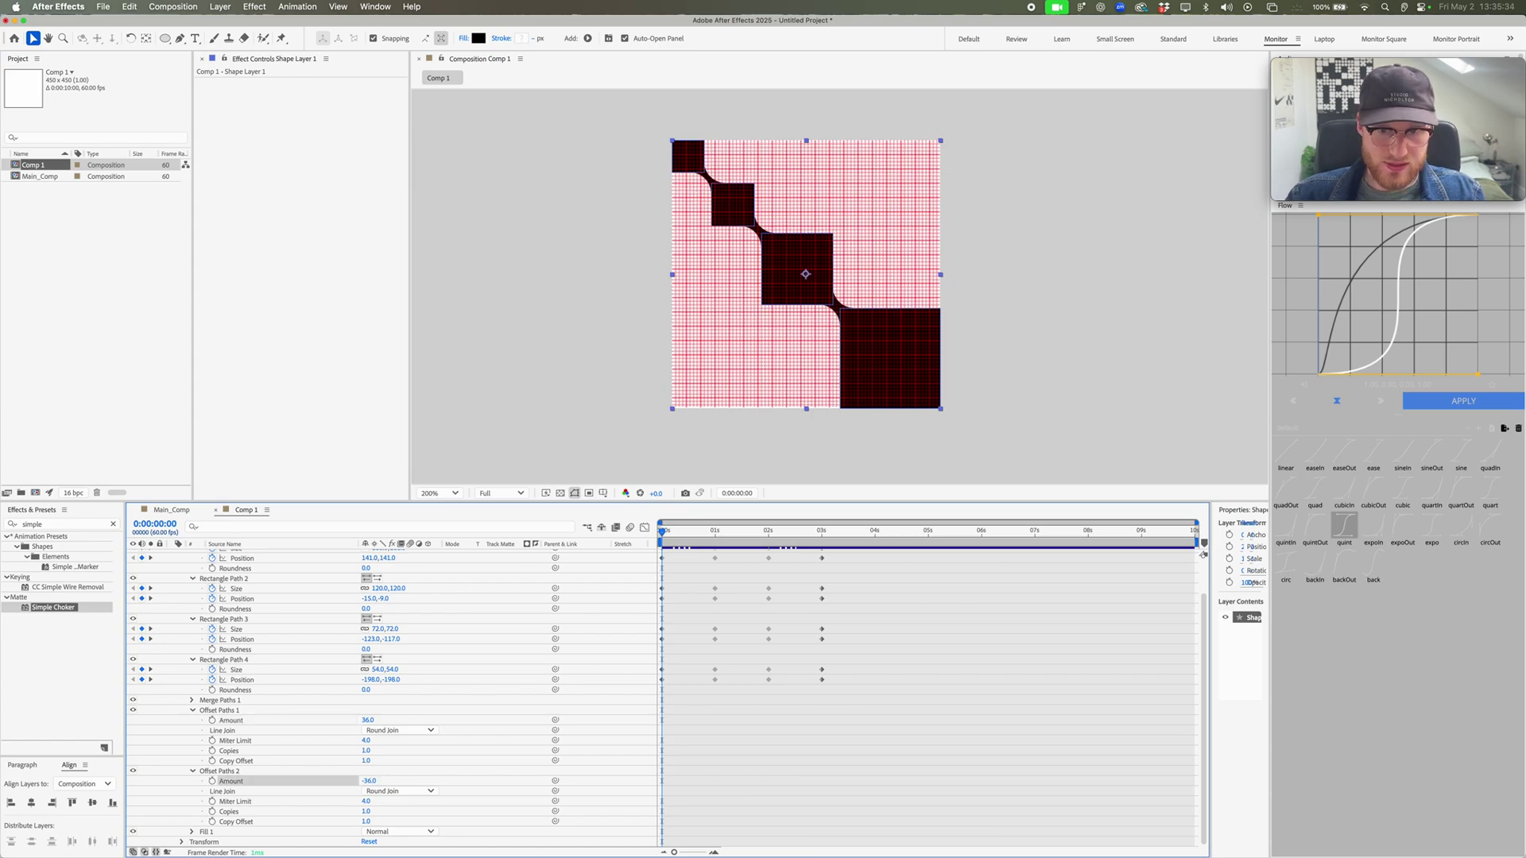
Step: Apply a Slider Control effect to the shape layer and rename it Radius
left_click(885, 746)
scroll(885, 746, "up", 3)
left_click(718, 561)
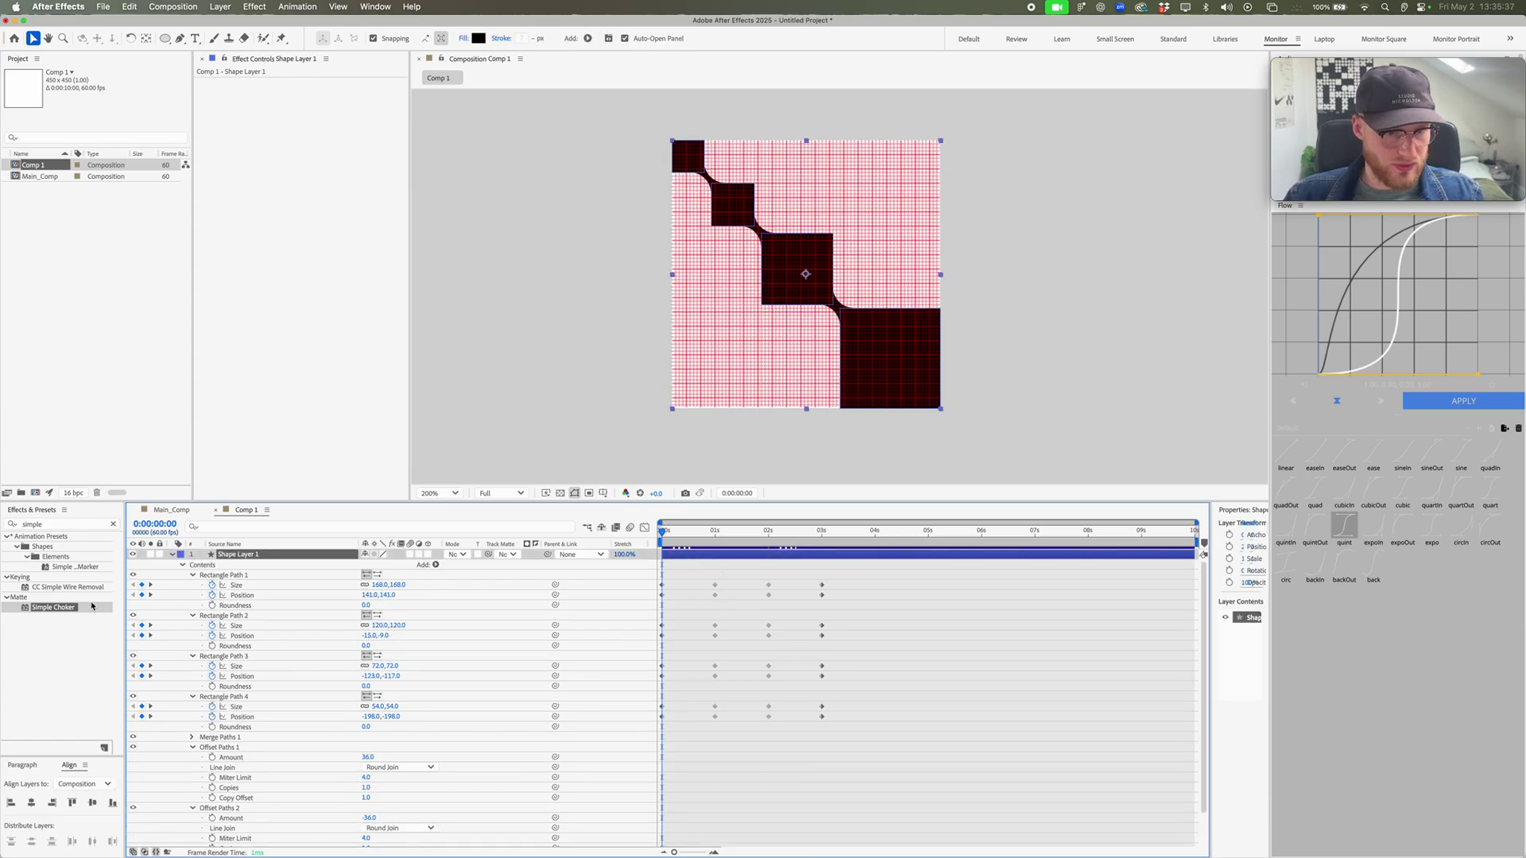
double_click(52, 526)
type("slider")
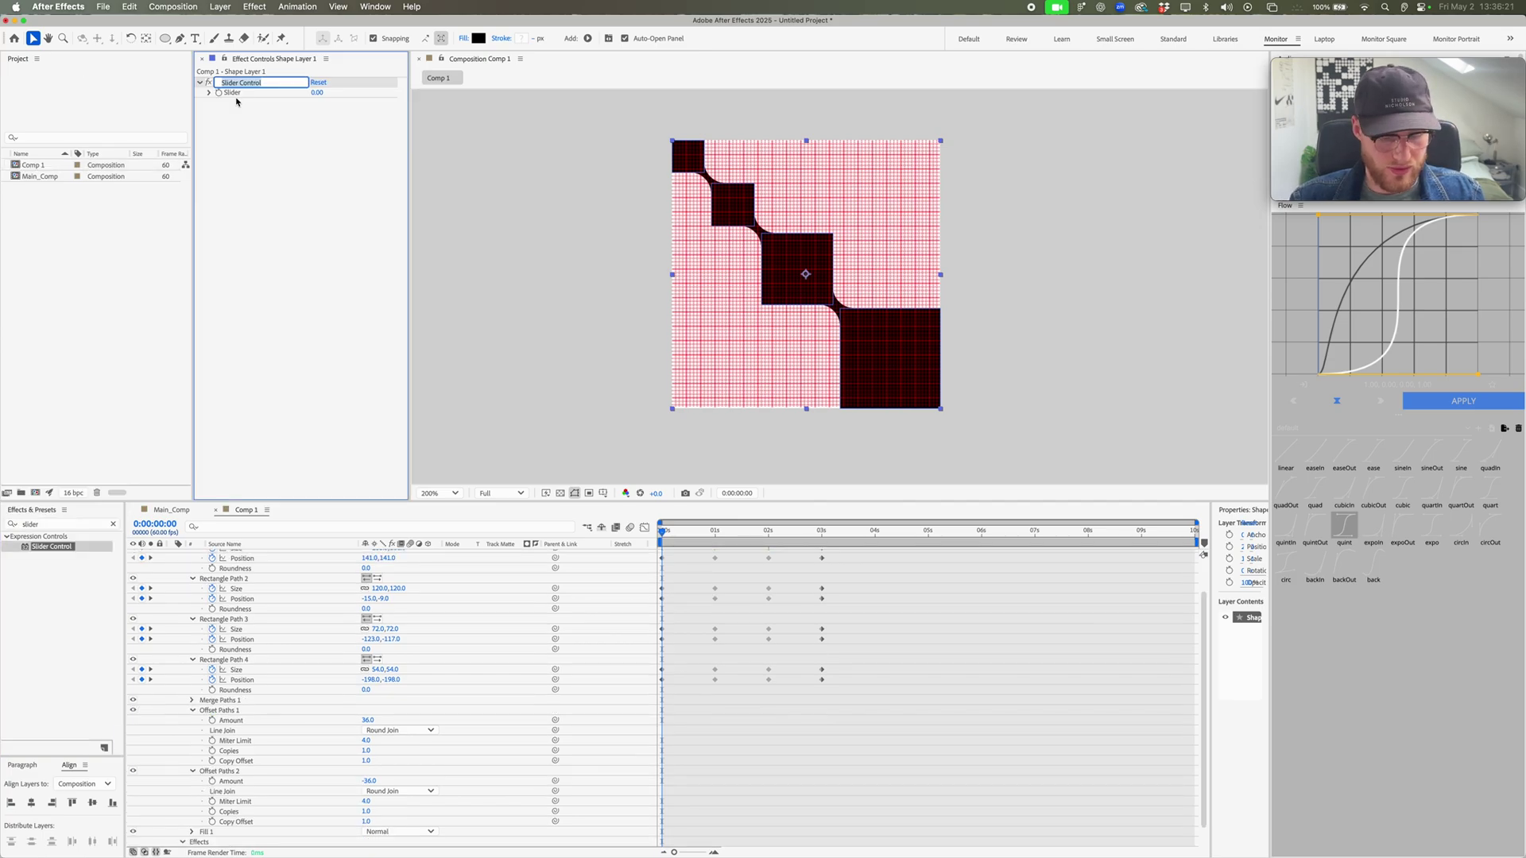
type("Rad")
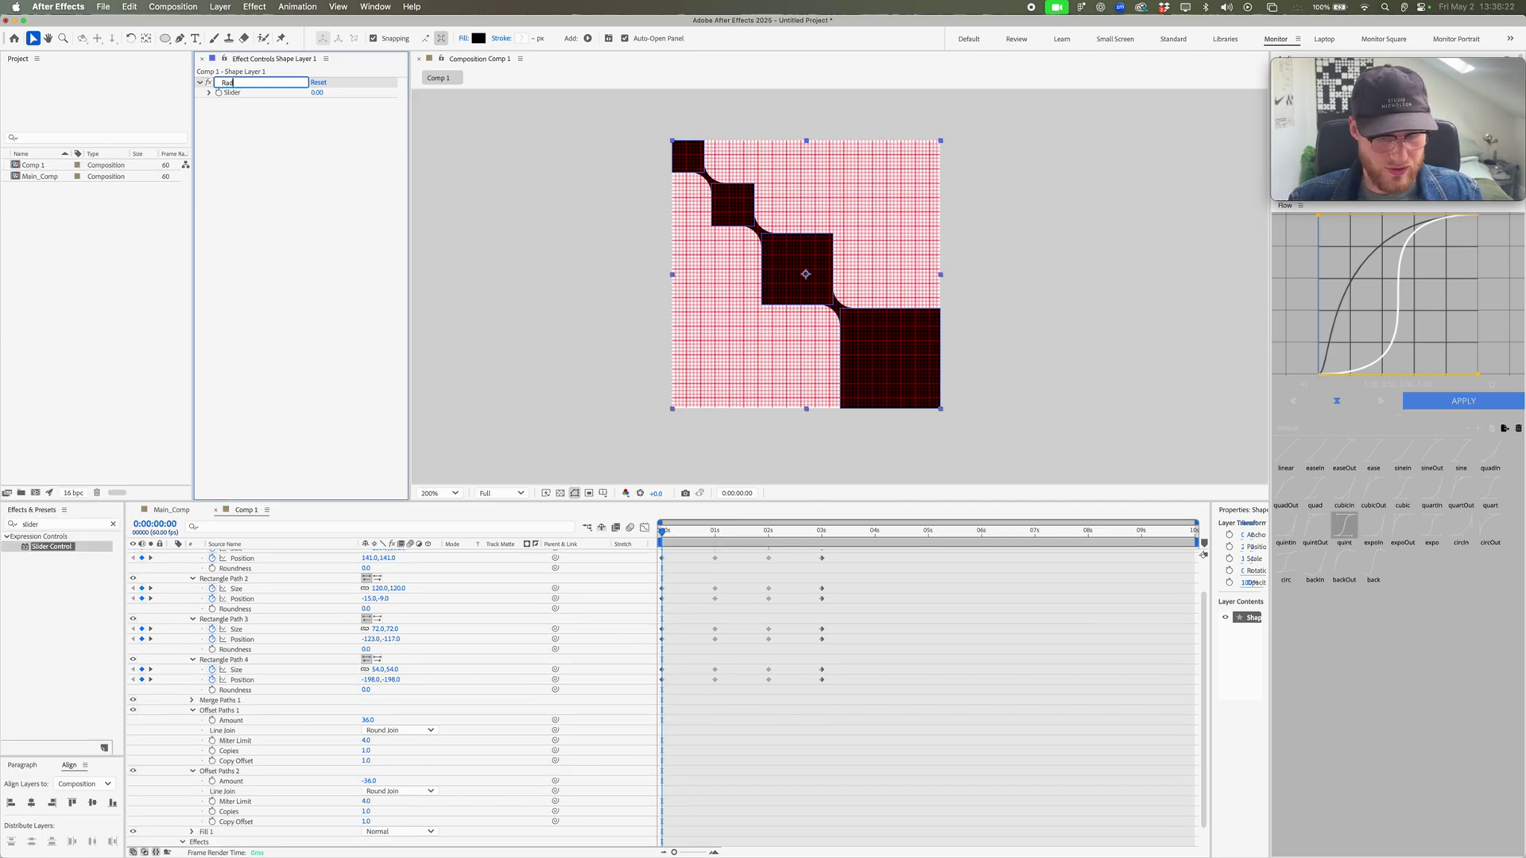
type("ius")
key("Return")
Step: Link the amounts of both Offset Paths operators to the Radius slider
left_click_drag(550, 714, 215, 92)
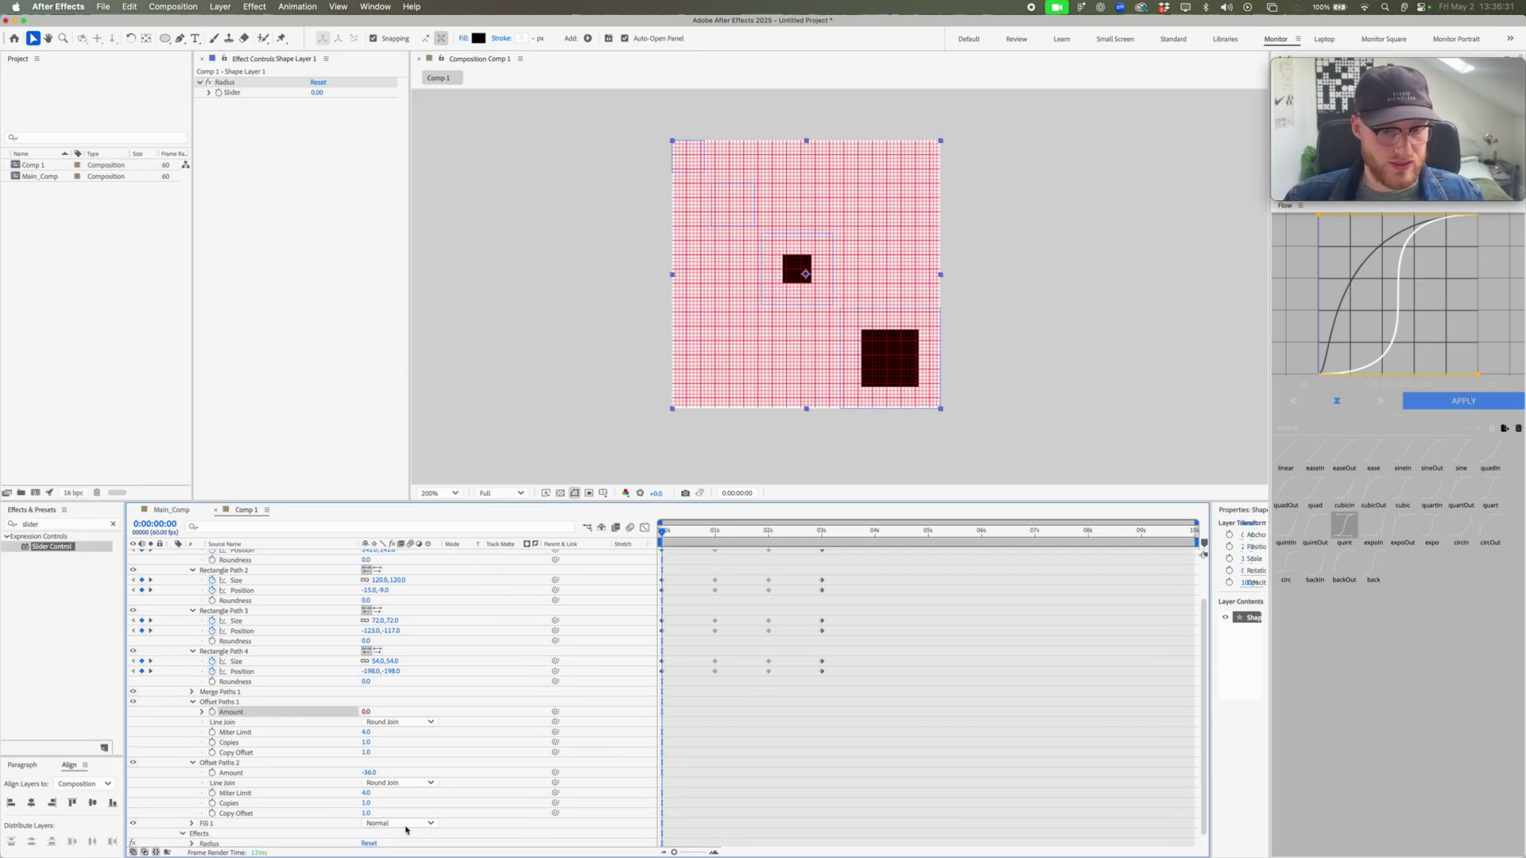
left_click(231, 765)
left_click_drag(555, 766, 215, 92)
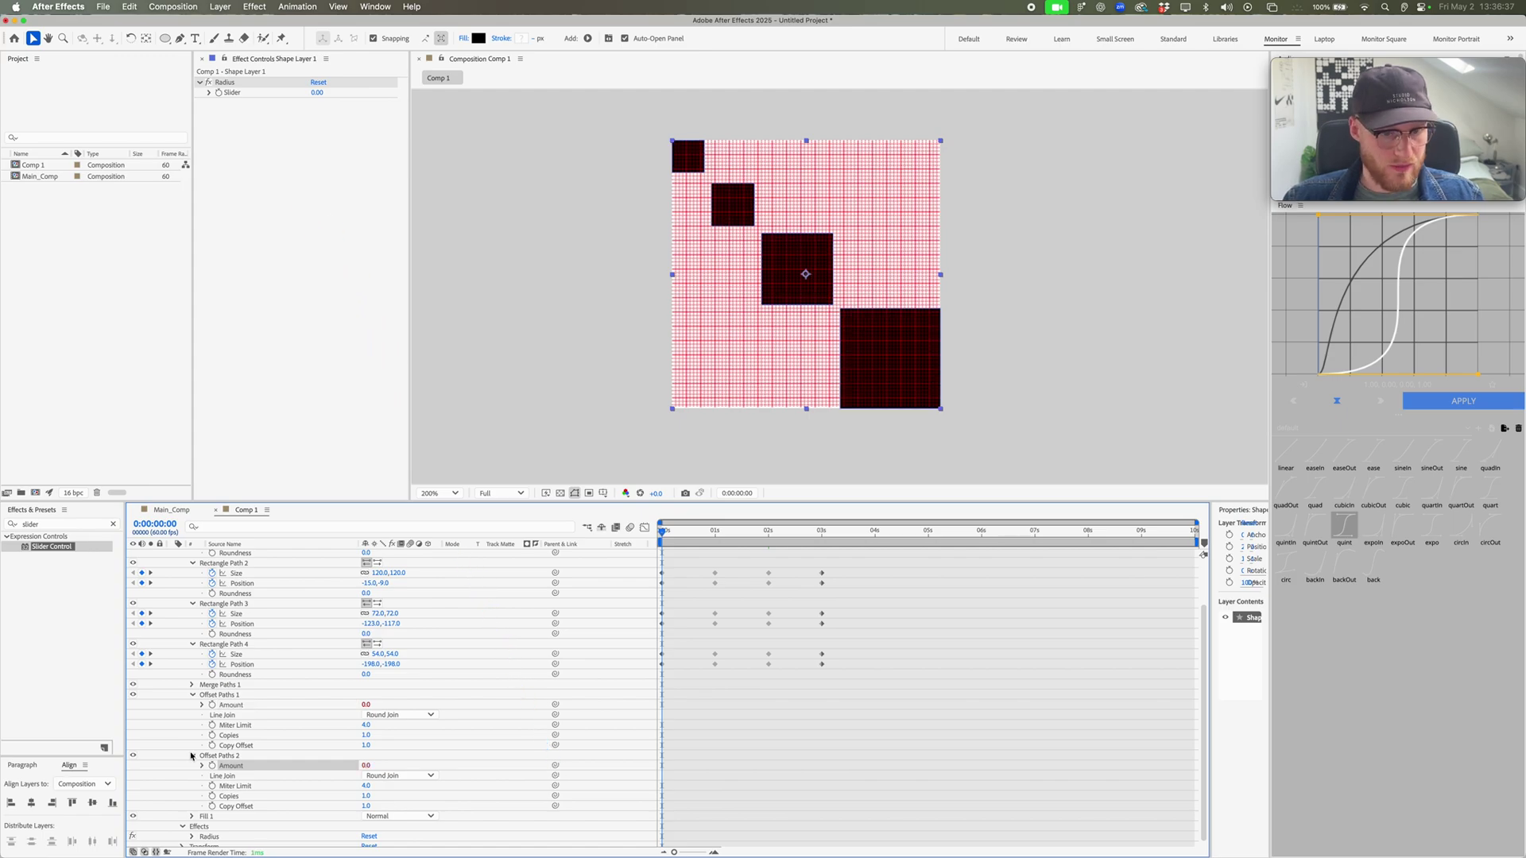
Step: Negate the second Offset Paths amount expression so it reads -effect("Radius")("Slider")
left_click(201, 766)
left_click(775, 783)
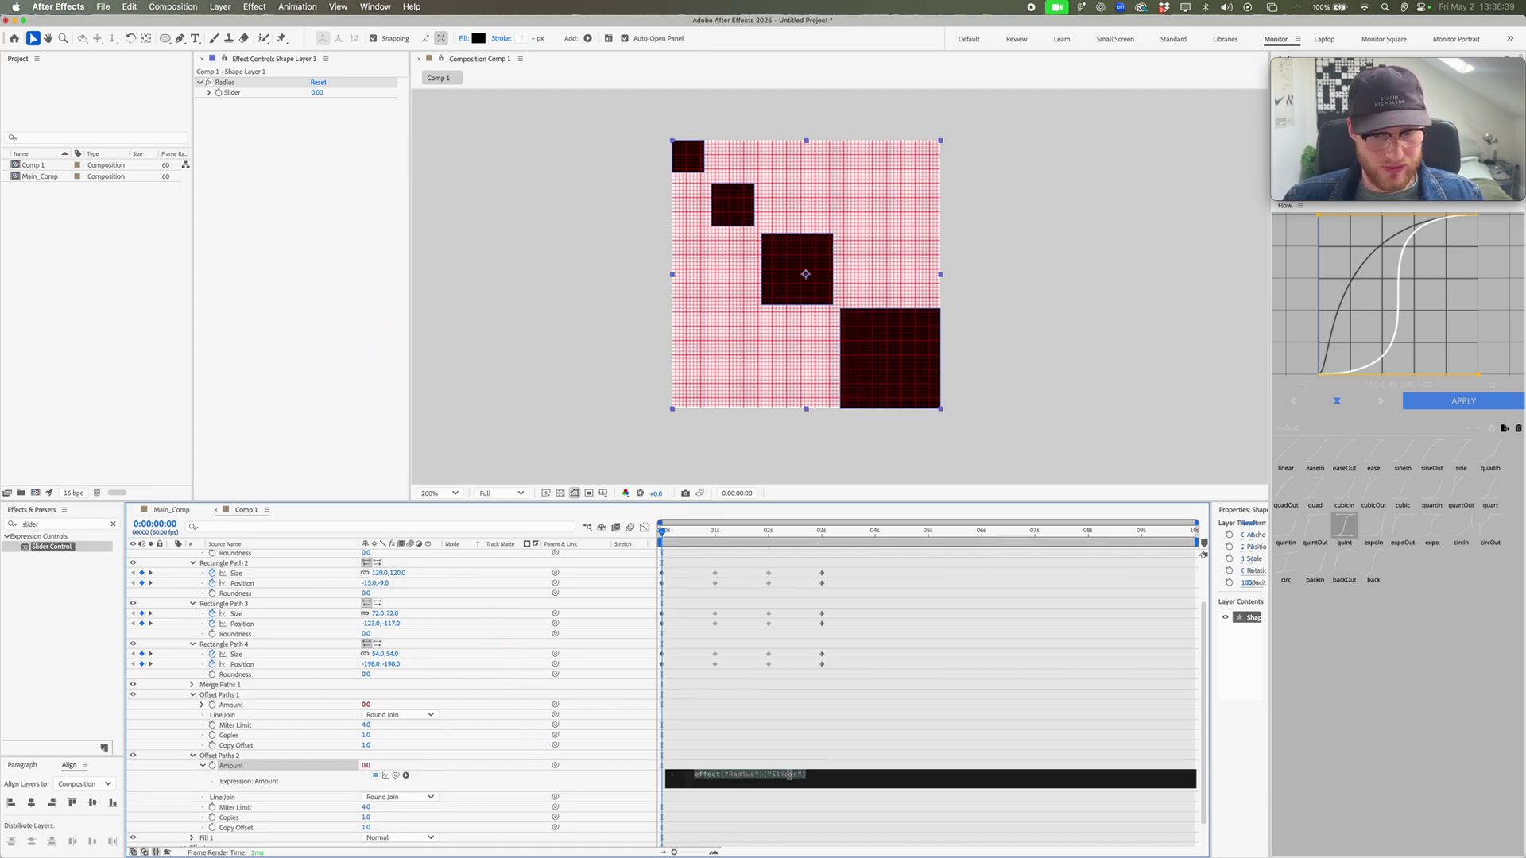
key("Return")
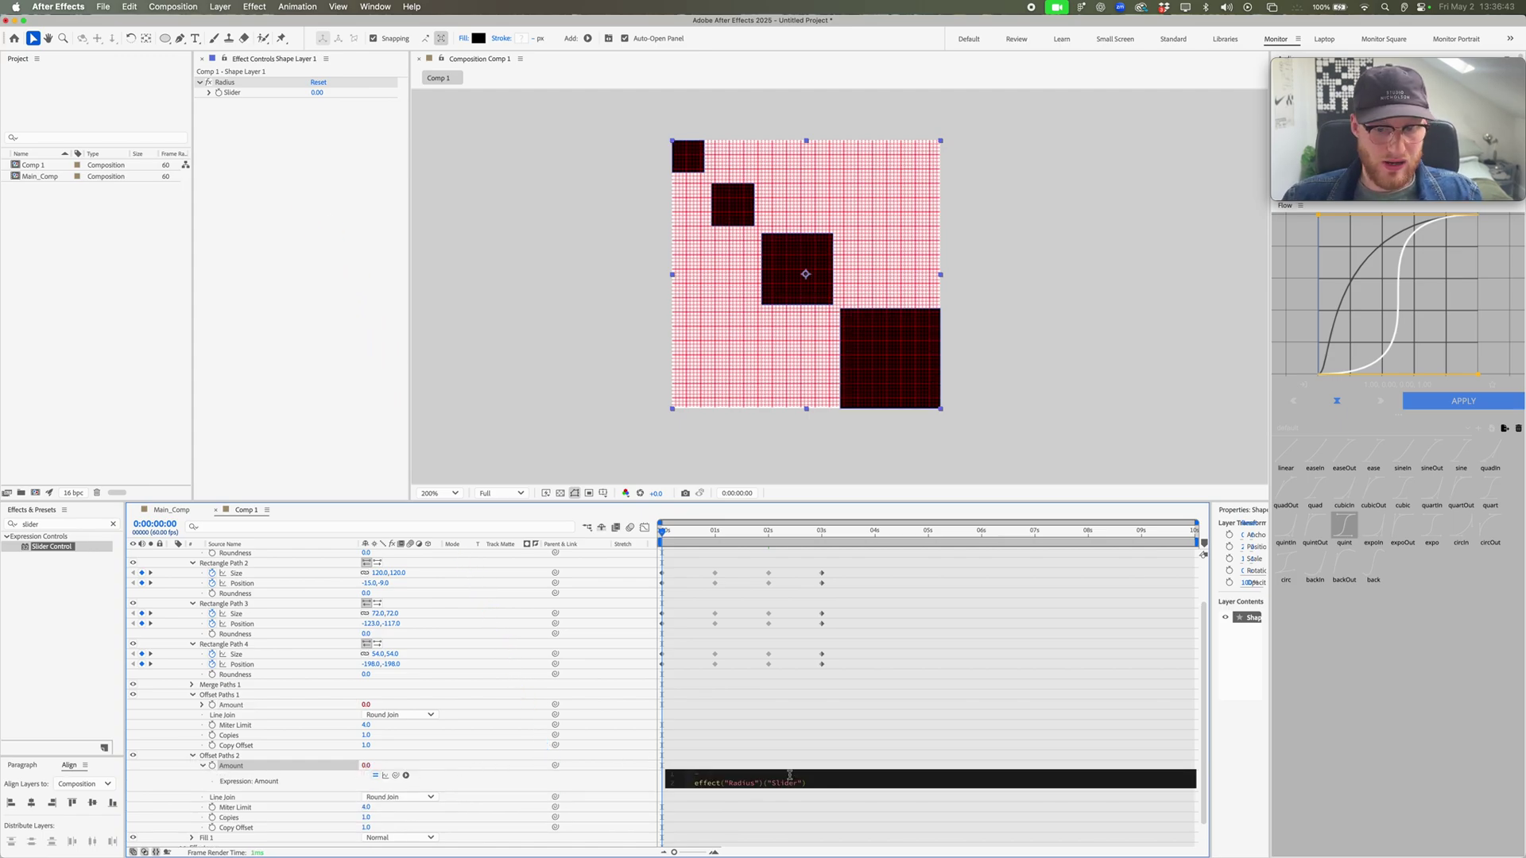
key("BackSpace")
left_click(784, 745)
Step: Set the Radius slider to 36, test a larger value and undo it, and save the project
left_click(316, 93)
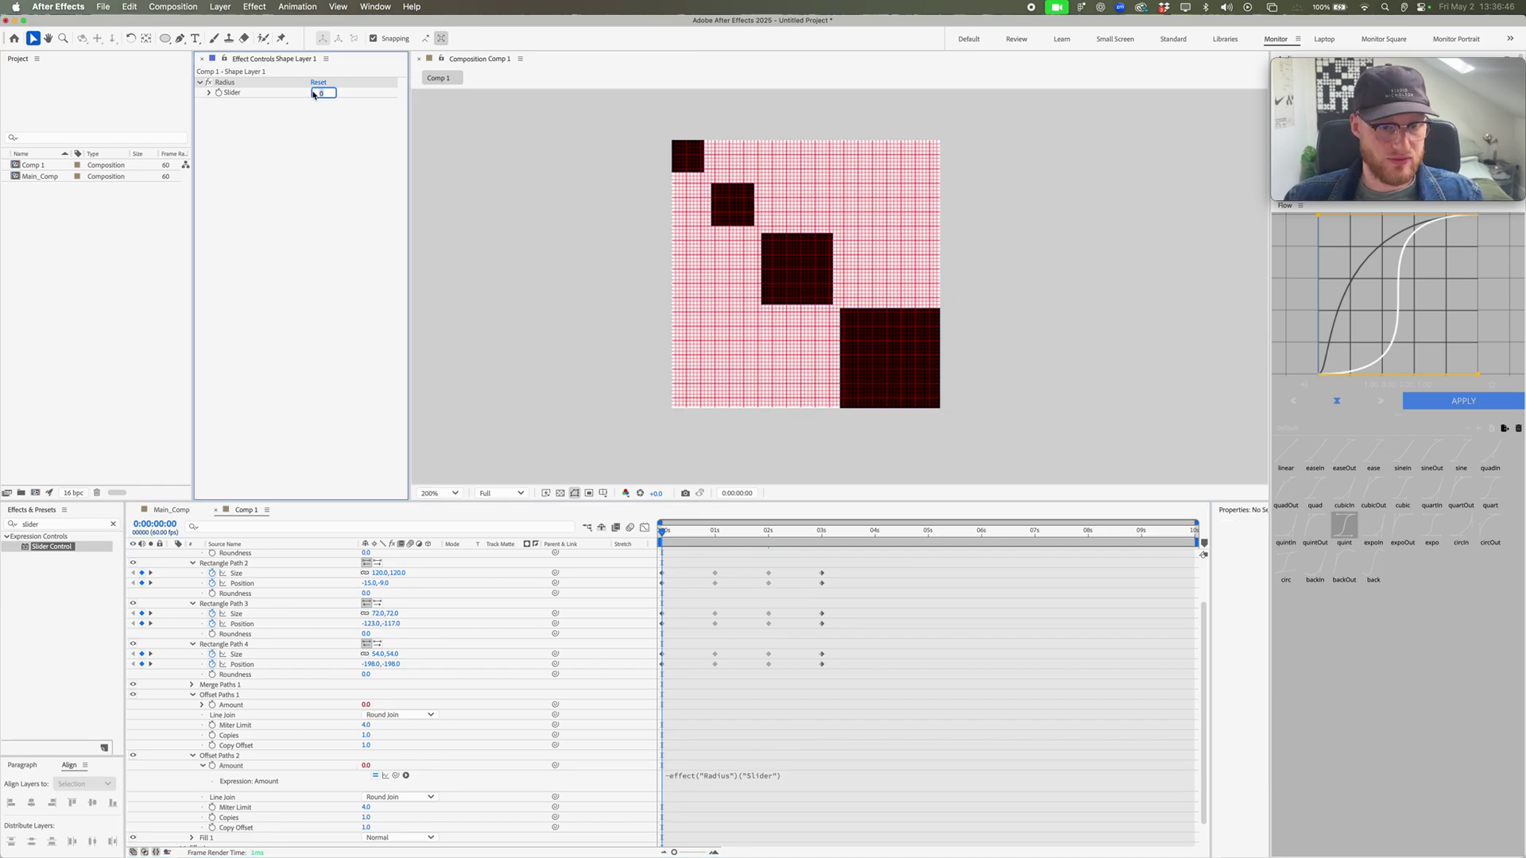
type("36")
key("Return")
left_click_drag(318, 92, 345, 95)
key("ctrl+z")
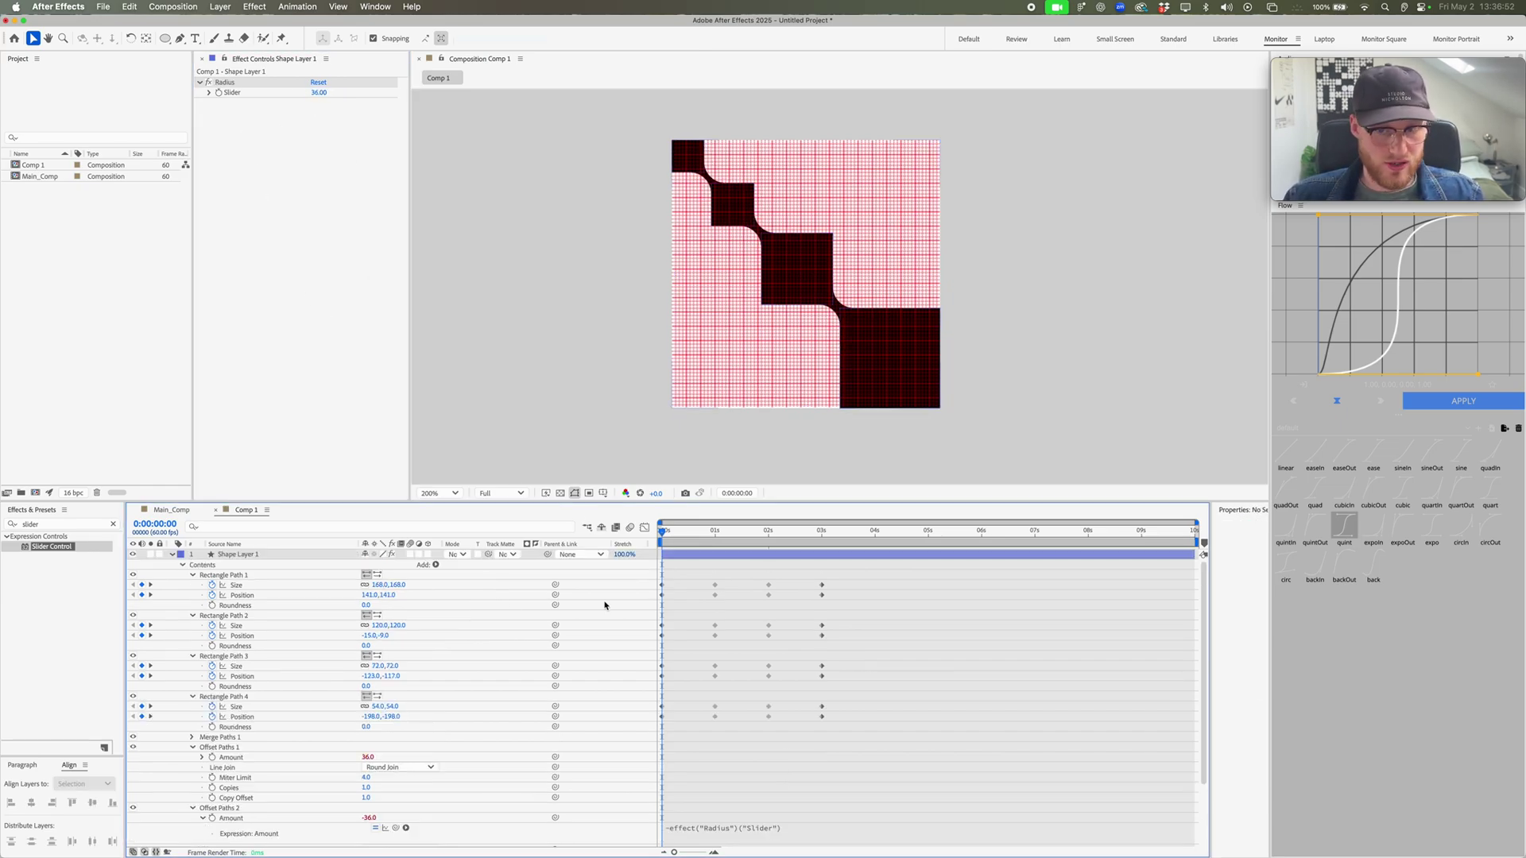
left_click(104, 8)
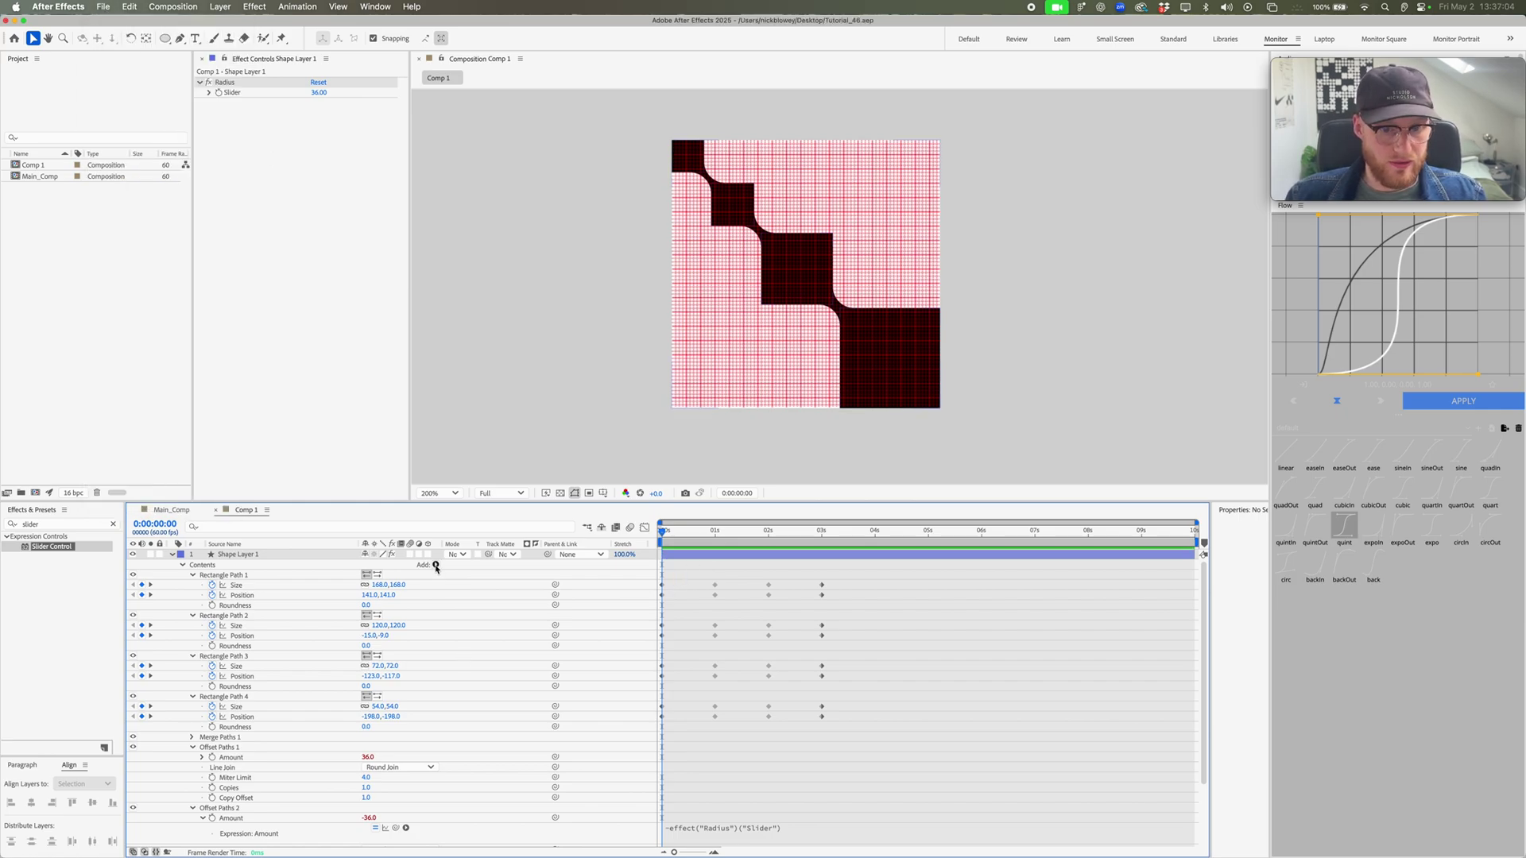
Step: Add a Round Corners operator to the shape layer and place it above Merge Paths 1
left_click(435, 564)
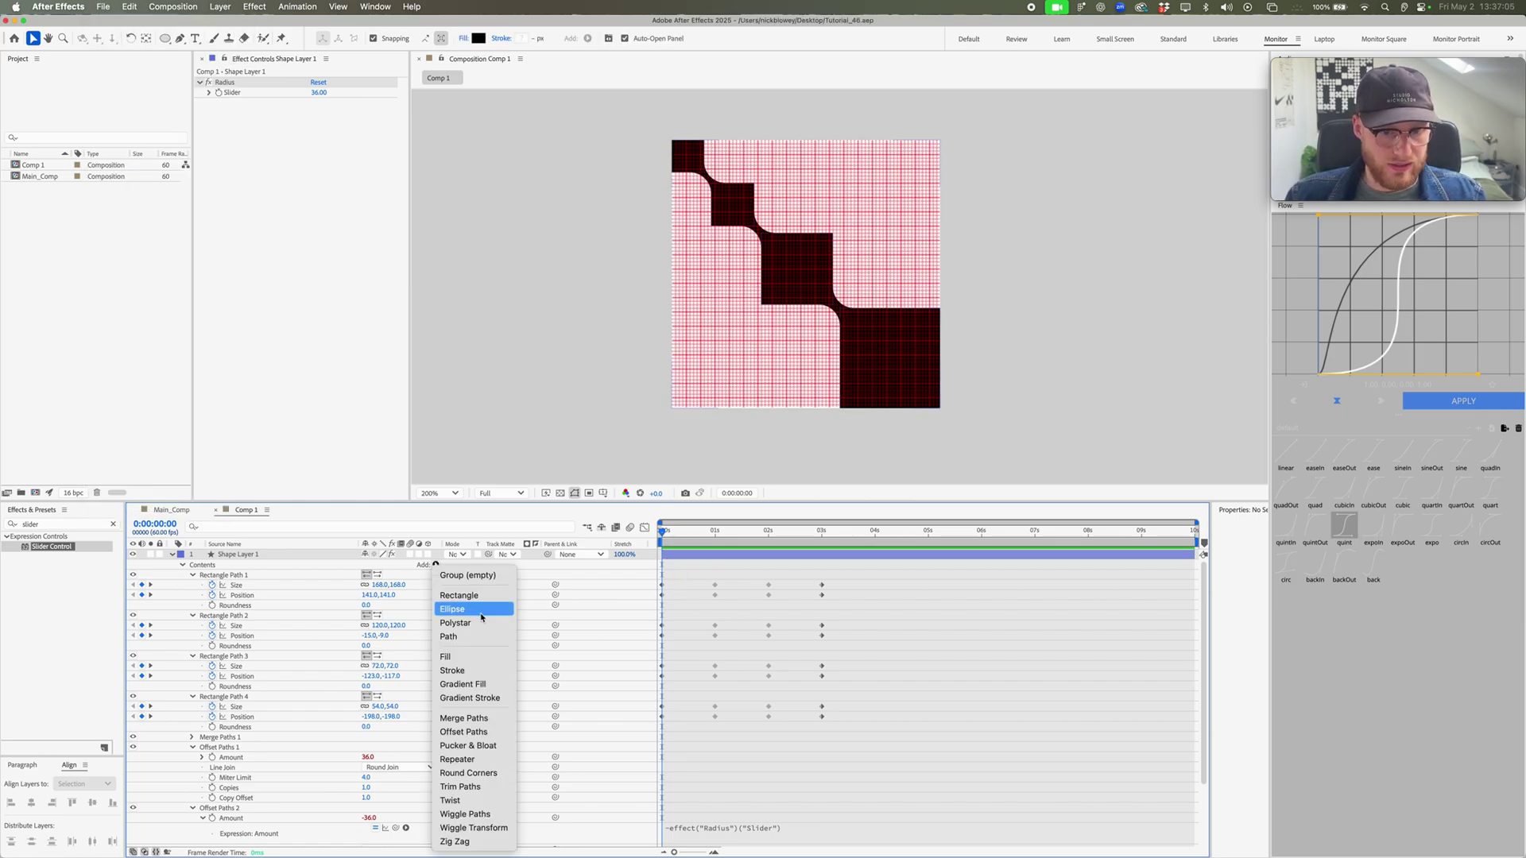
left_click(467, 774)
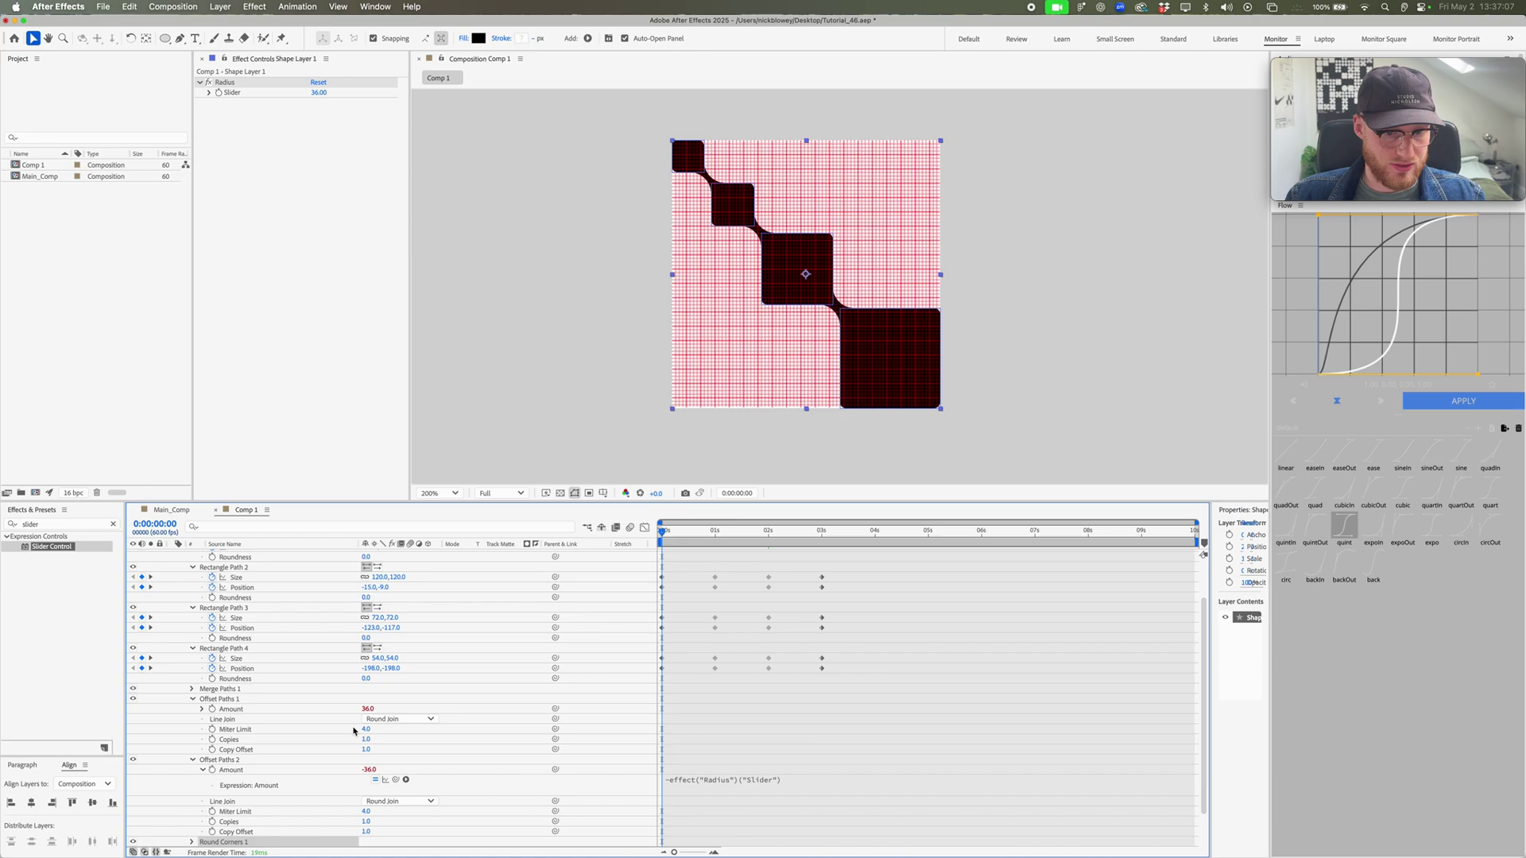
left_click_drag(225, 810, 235, 669)
left_click(191, 657)
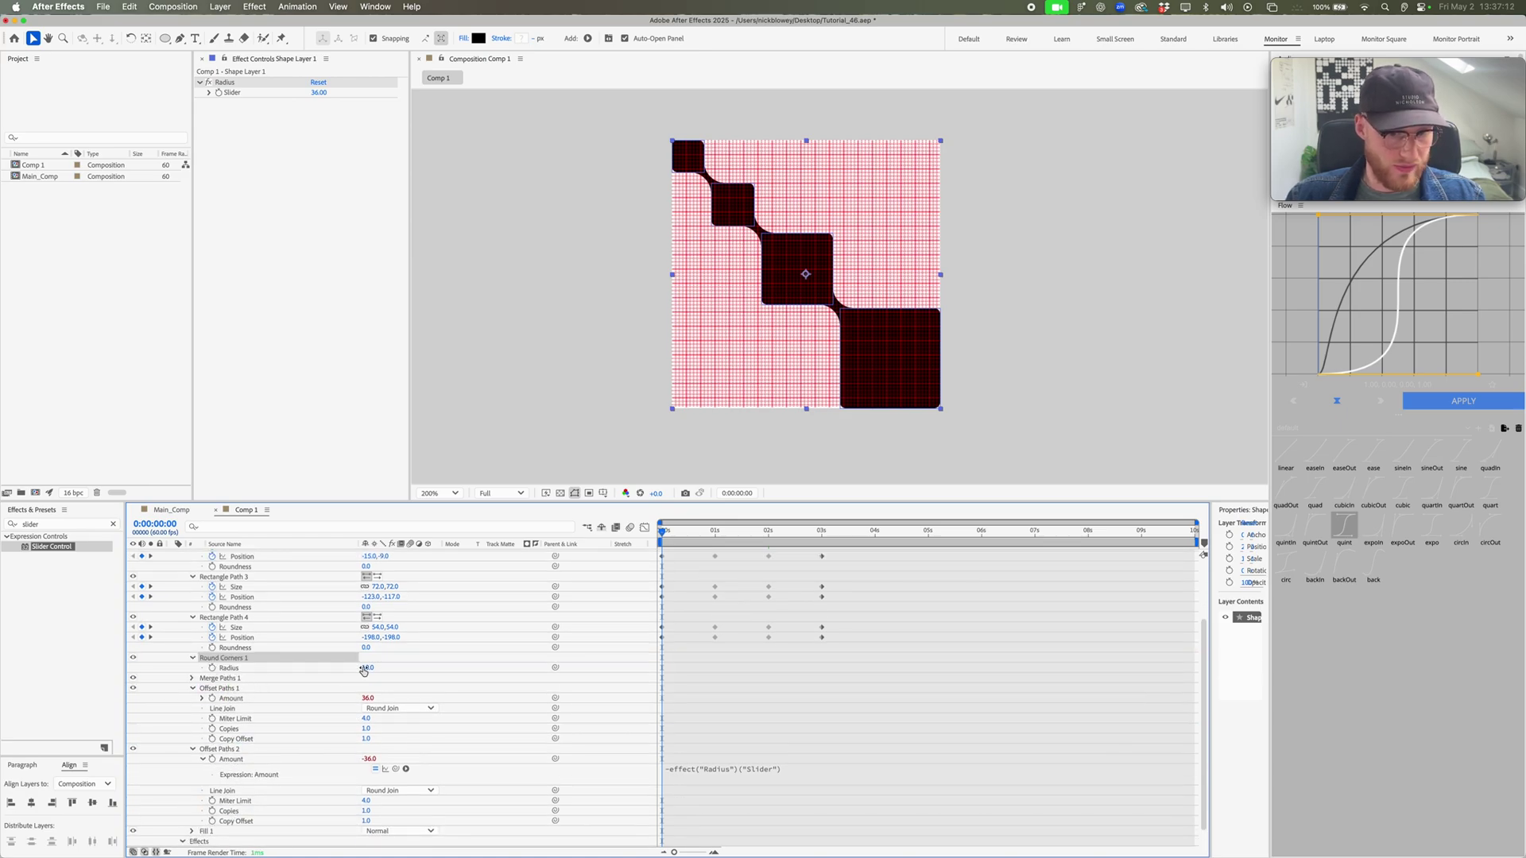
Step: Try a Round Corners radius of 126 with the Radius slider at 63 and at 24
left_click_drag(363, 668, 426, 658)
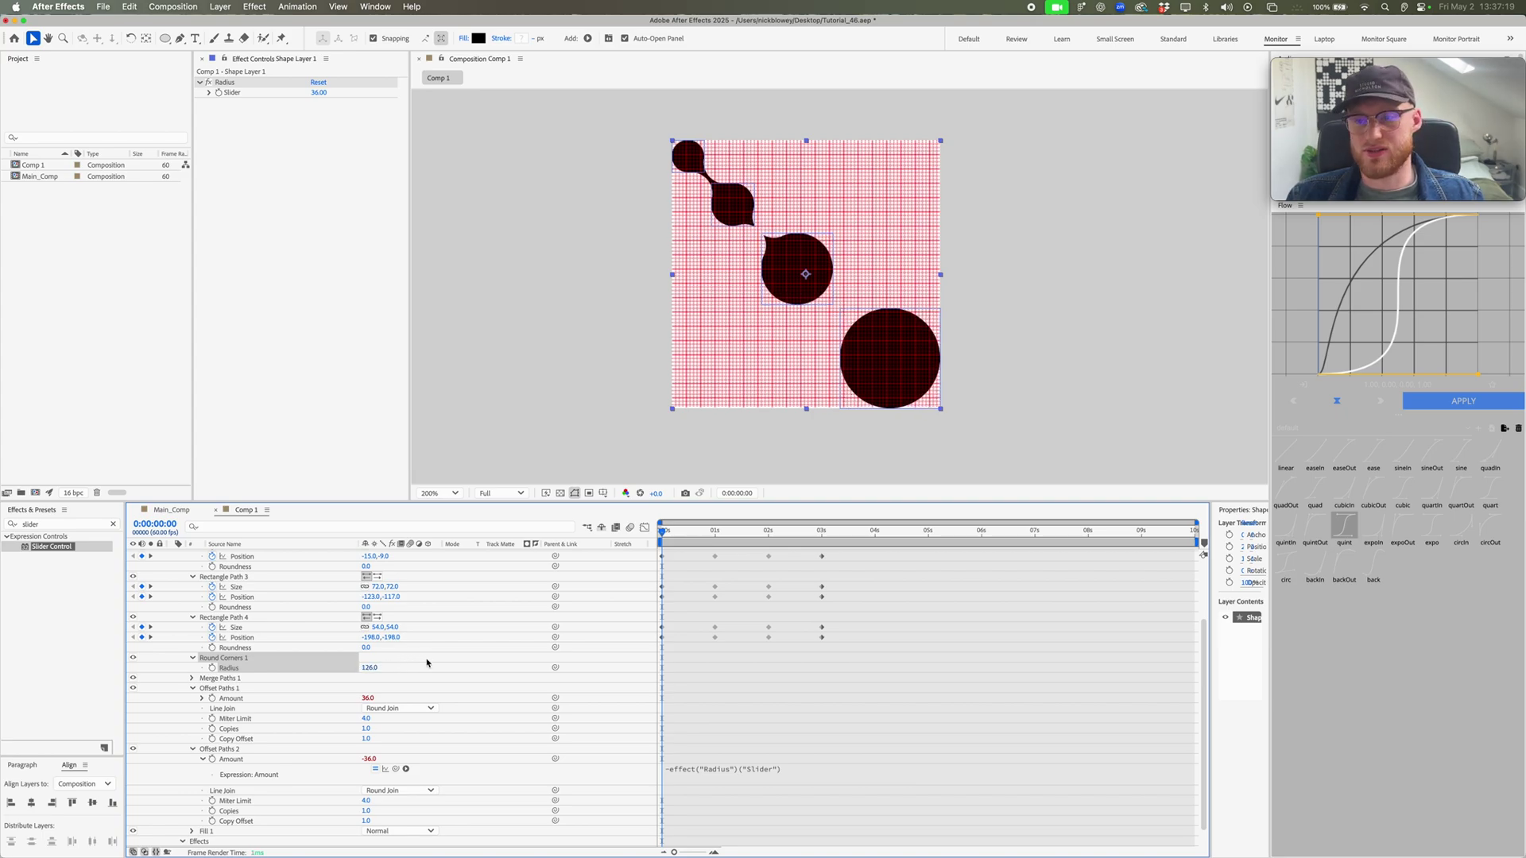
left_click_drag(316, 96, 341, 96)
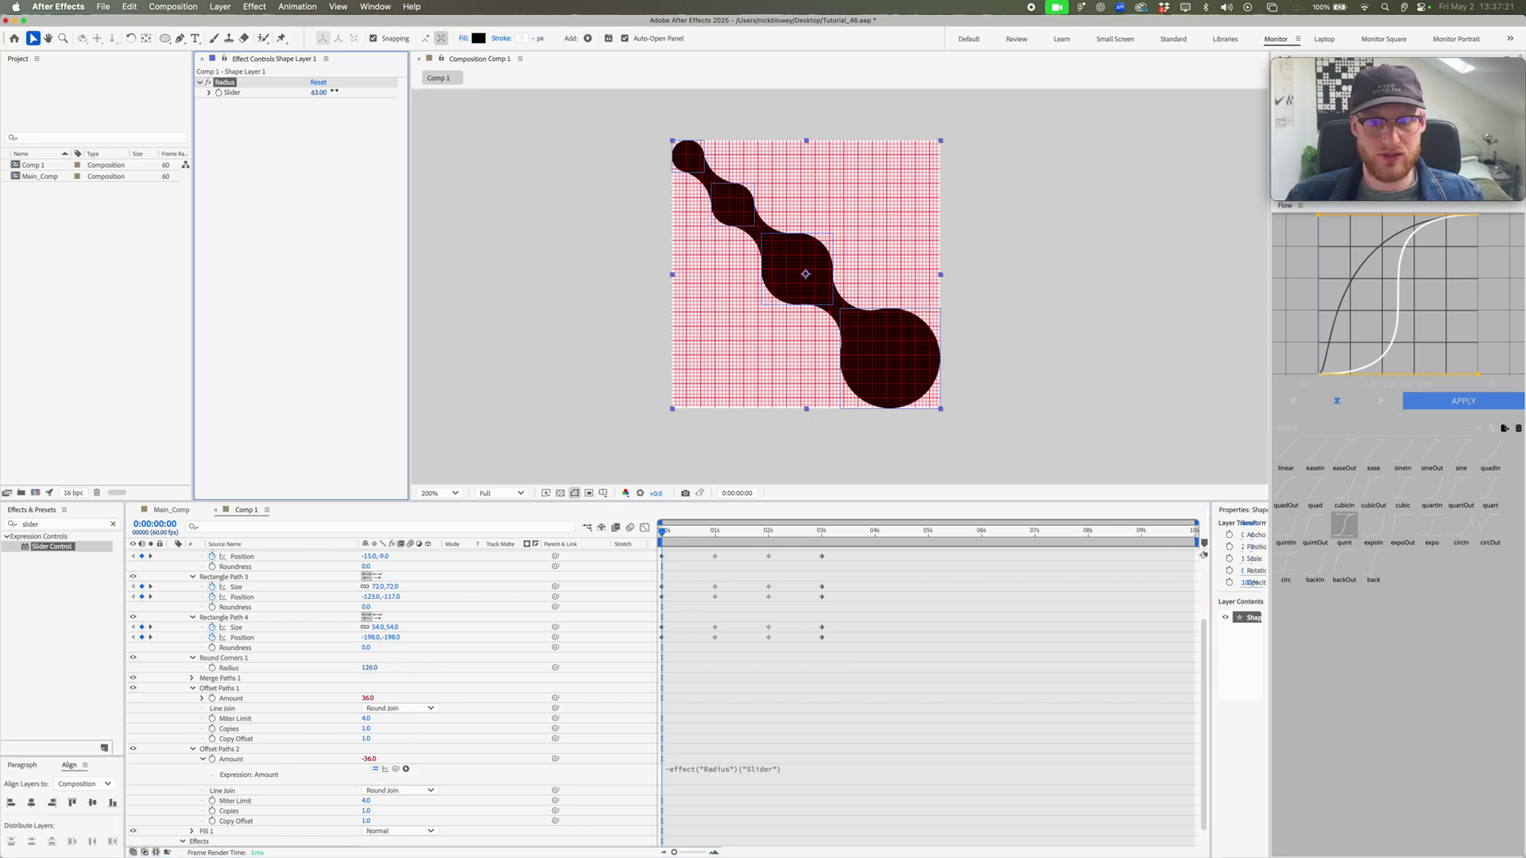
left_click(984, 583)
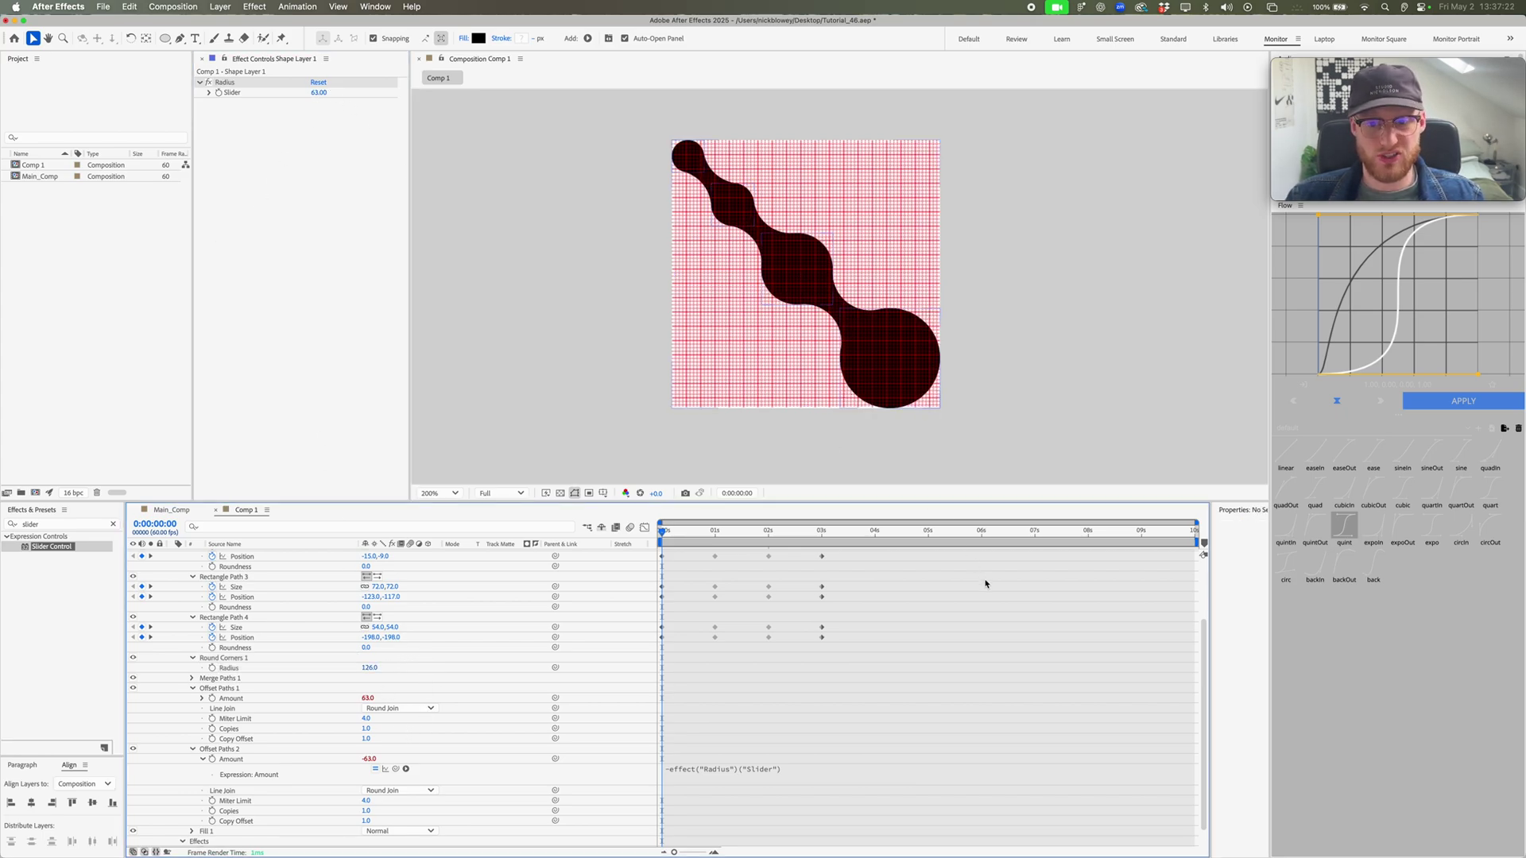
left_click(370, 698)
key("Return")
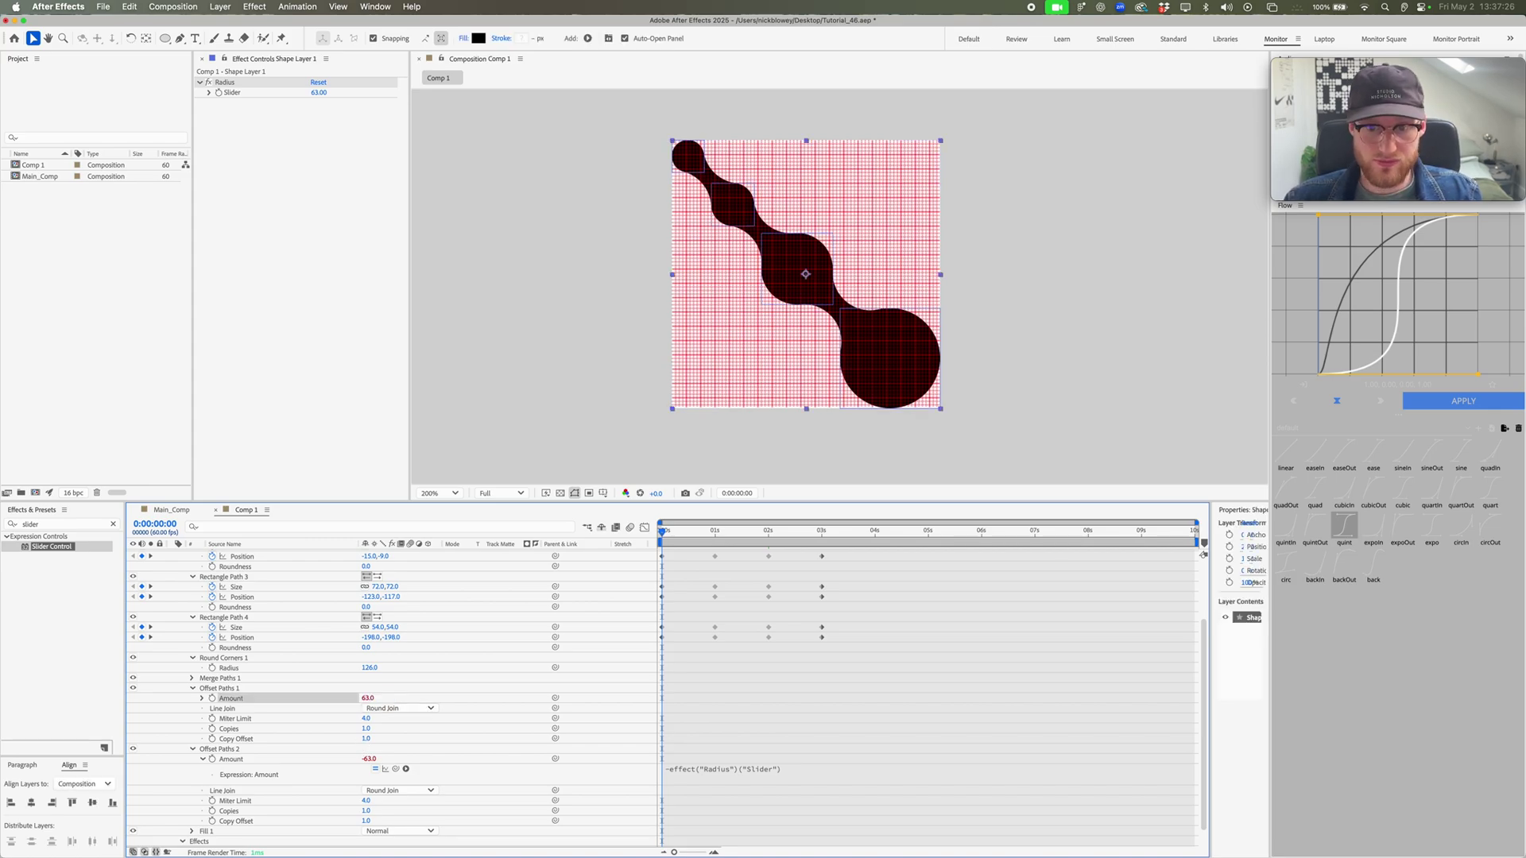
left_click(441, 699)
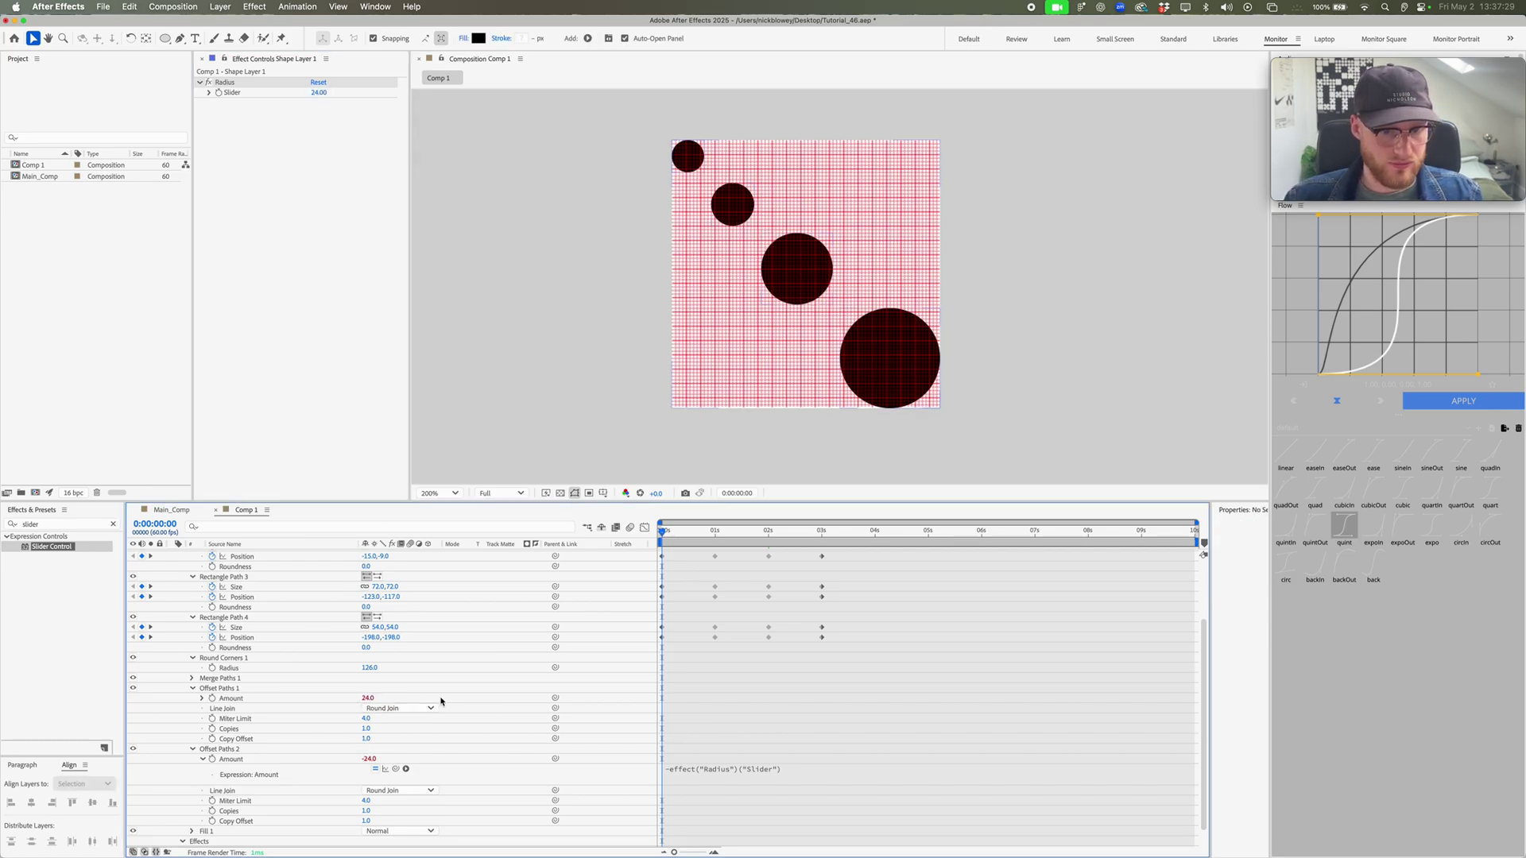
Step: Try a Round Corners radius of 24, and settle on a radius of 12 with the Radius slider at 36
scroll(289, 781, "down", 2)
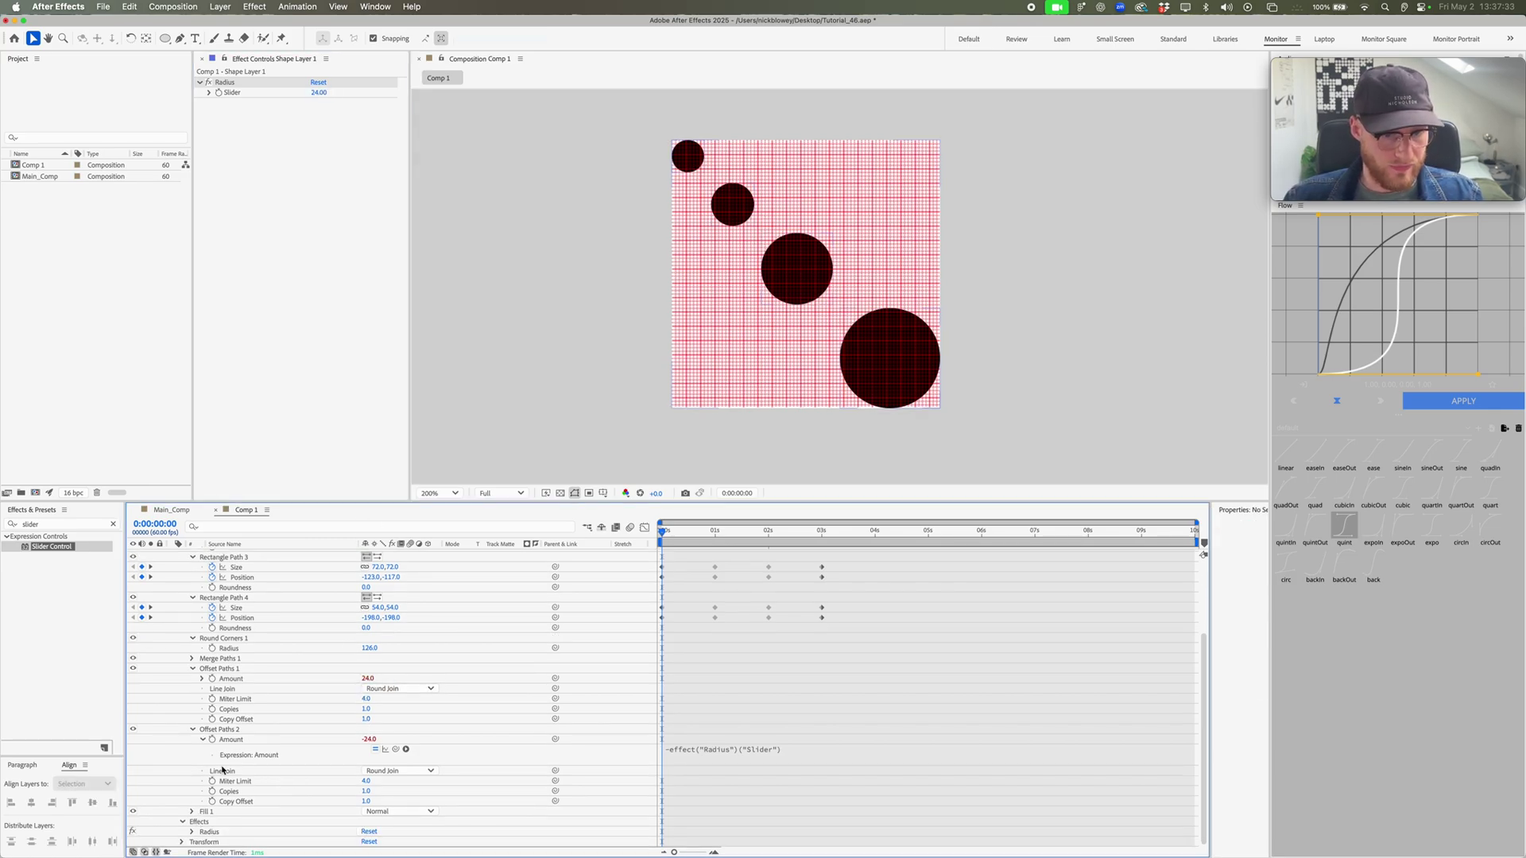
left_click(369, 648)
type("24")
key("Return")
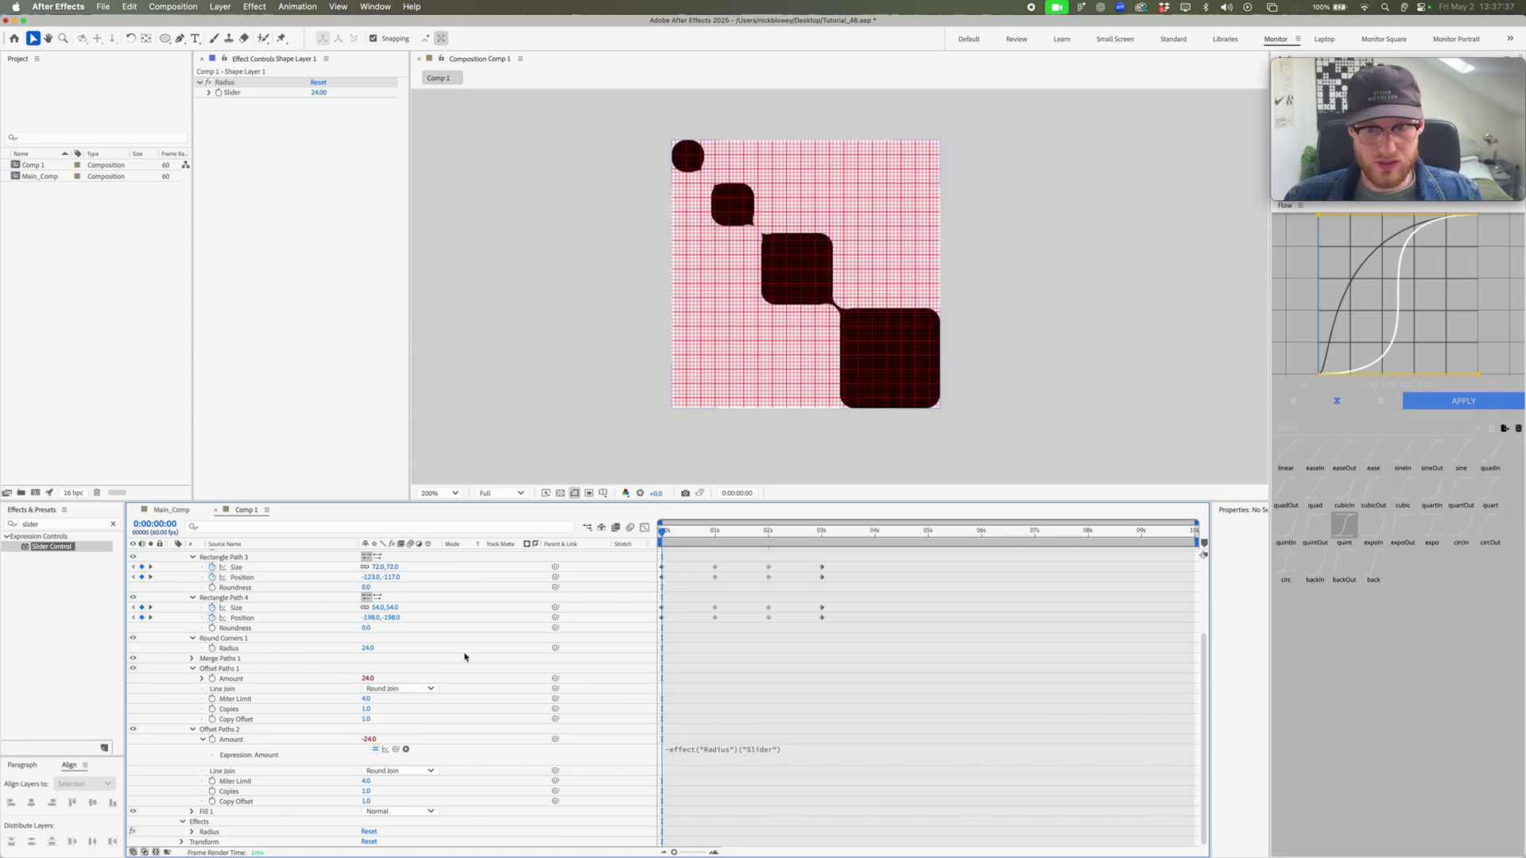
left_click_drag(369, 650, 424, 646)
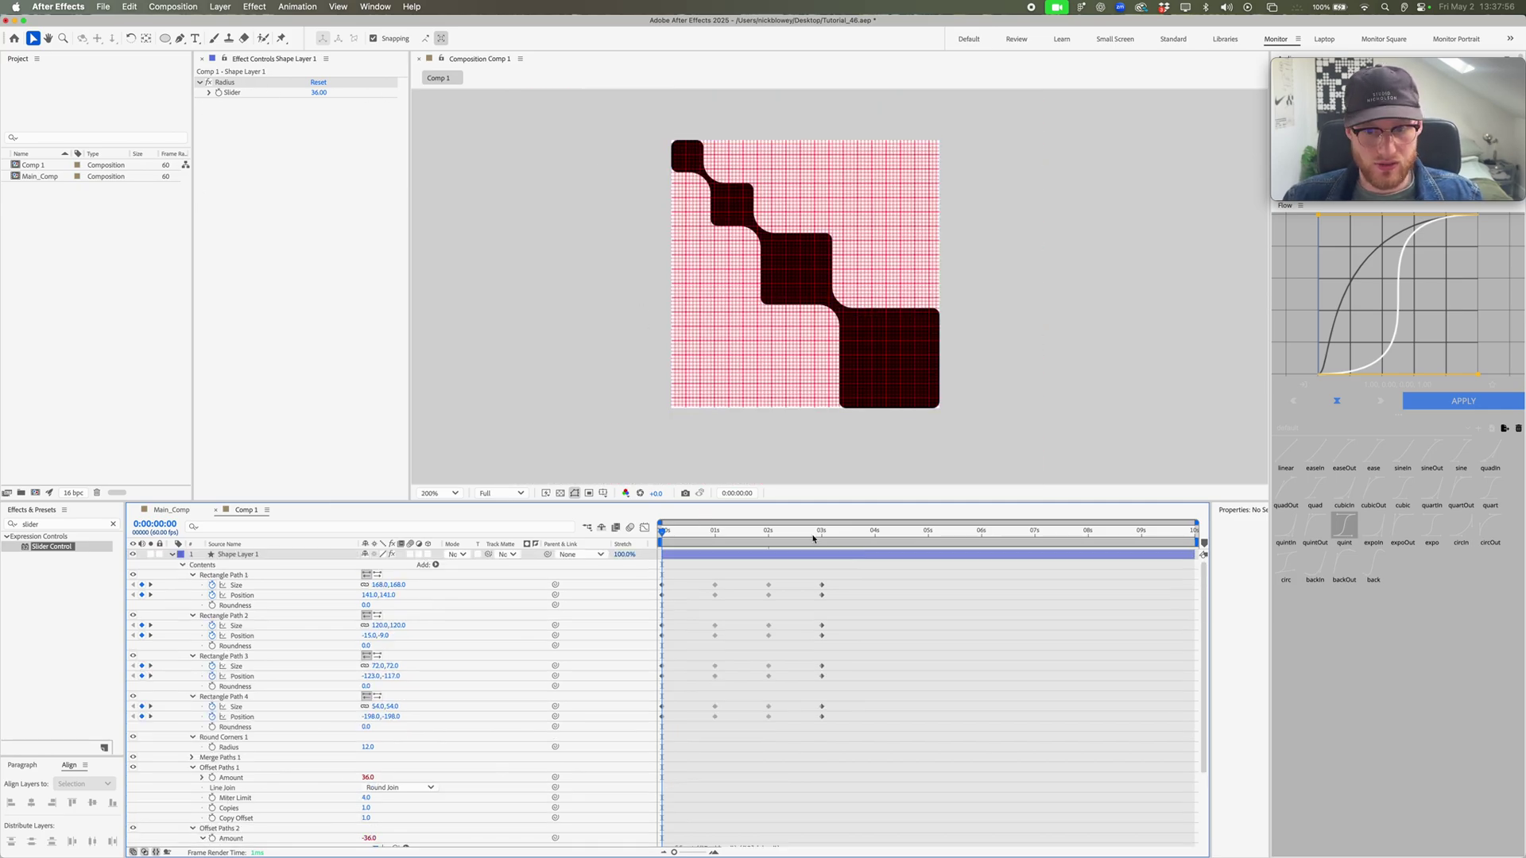
Step: Repeat the size and position keyframes of all four rectangle paths from 4 to 7 seconds and preview the motion
left_click_drag(812, 538, 636, 714)
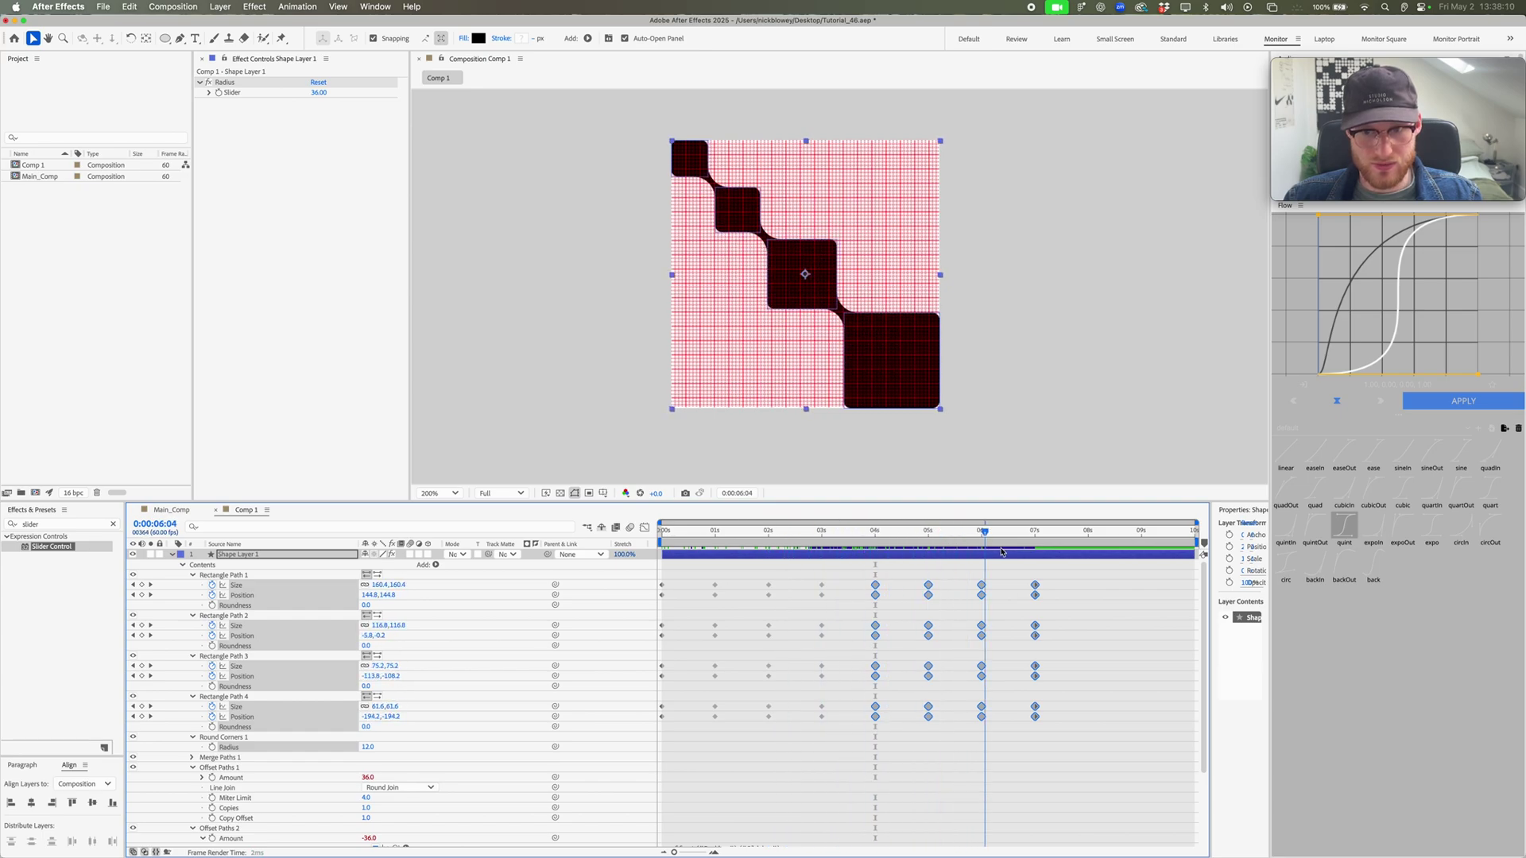
key("space")
Step: Try the Flow easing curve on all size and position keyframes, and convert them back to linear
left_click_drag(1055, 565, 653, 749)
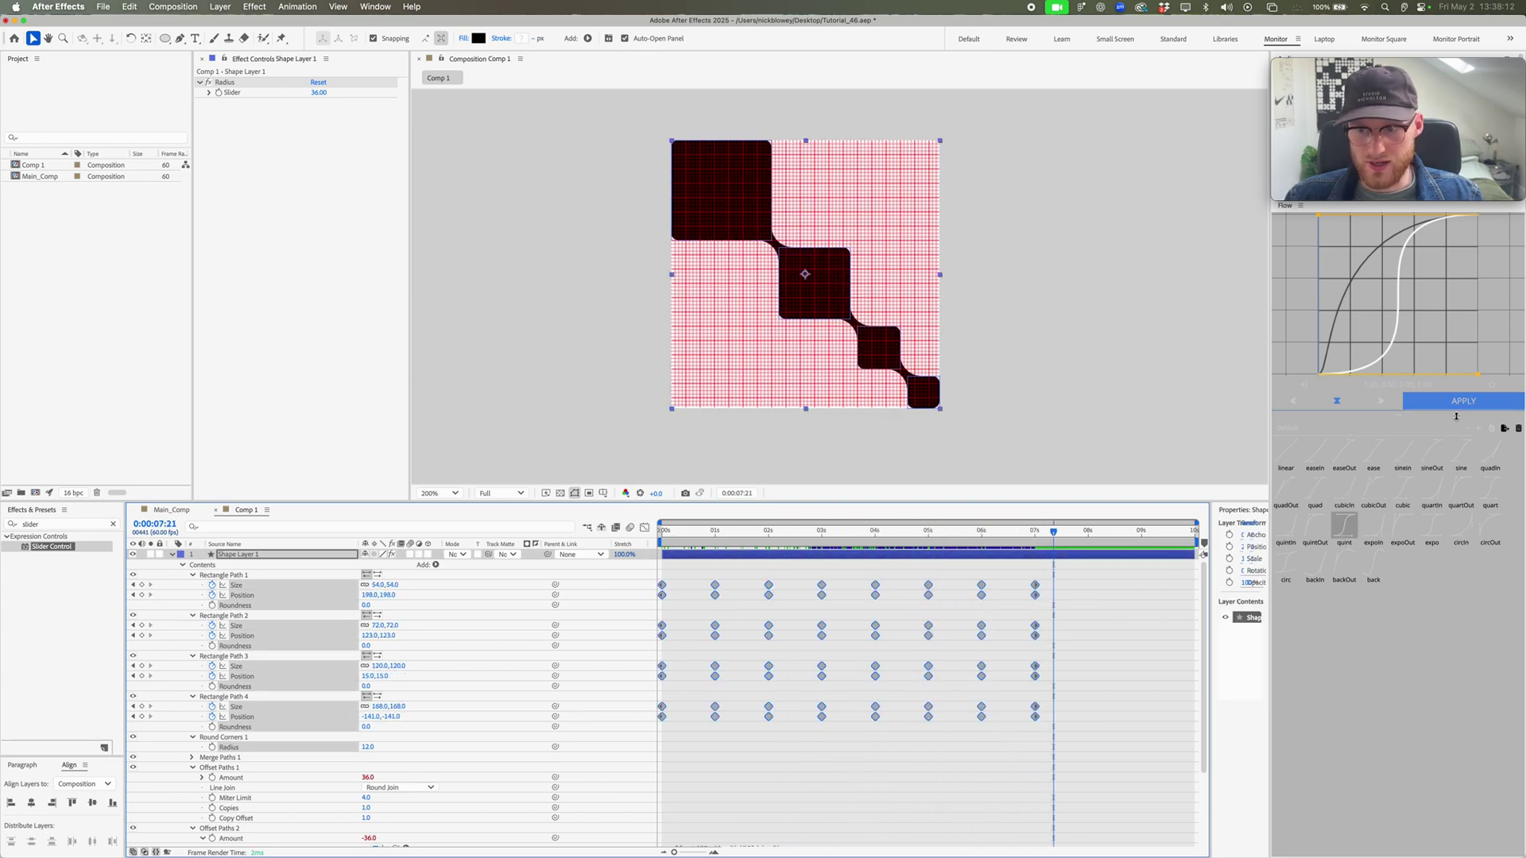
left_click(1459, 404)
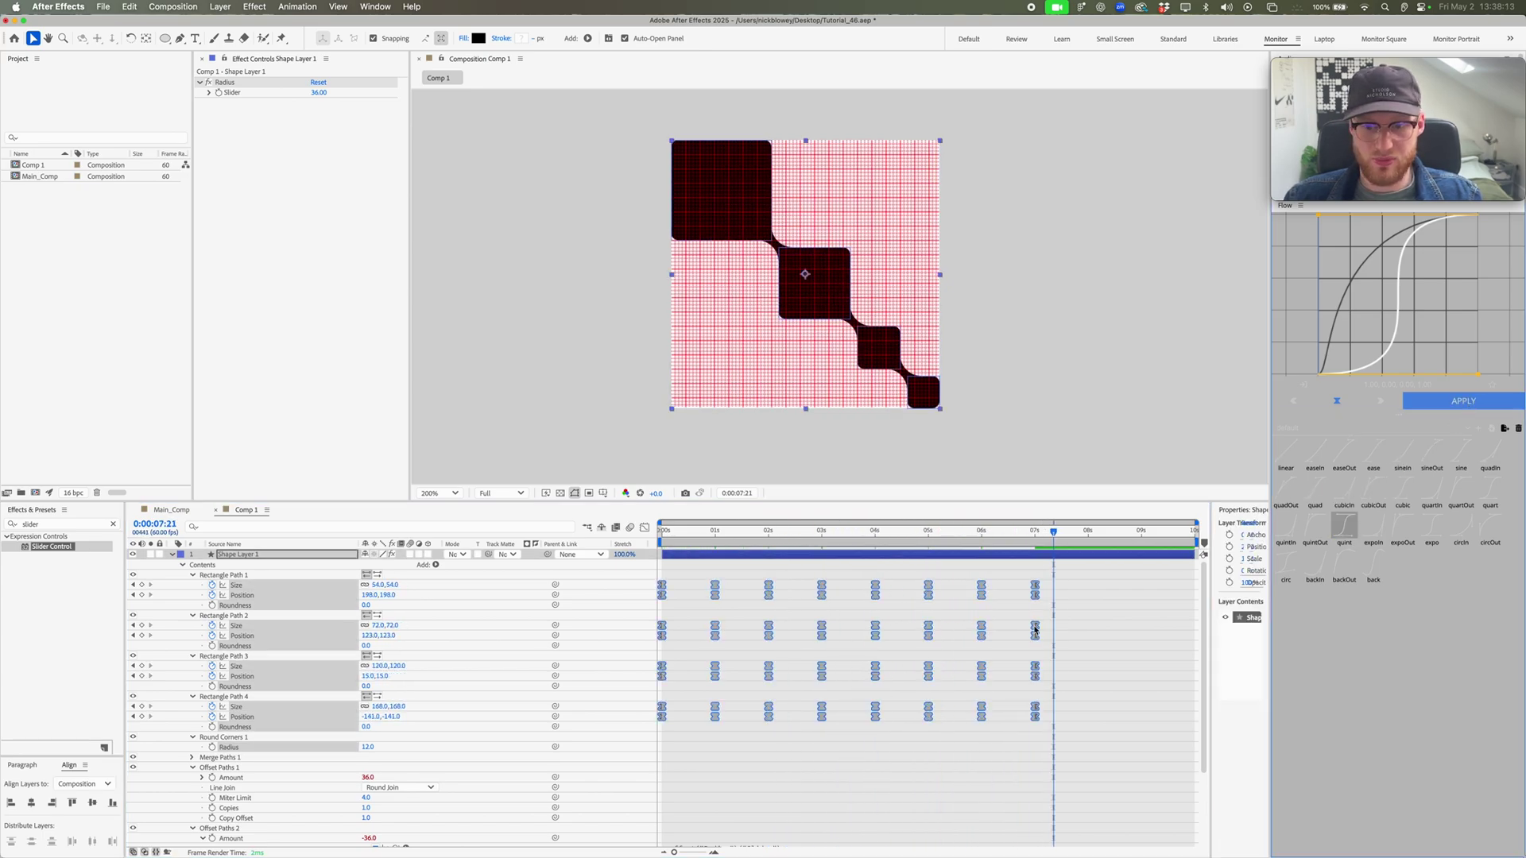
left_click(1034, 586, "super")
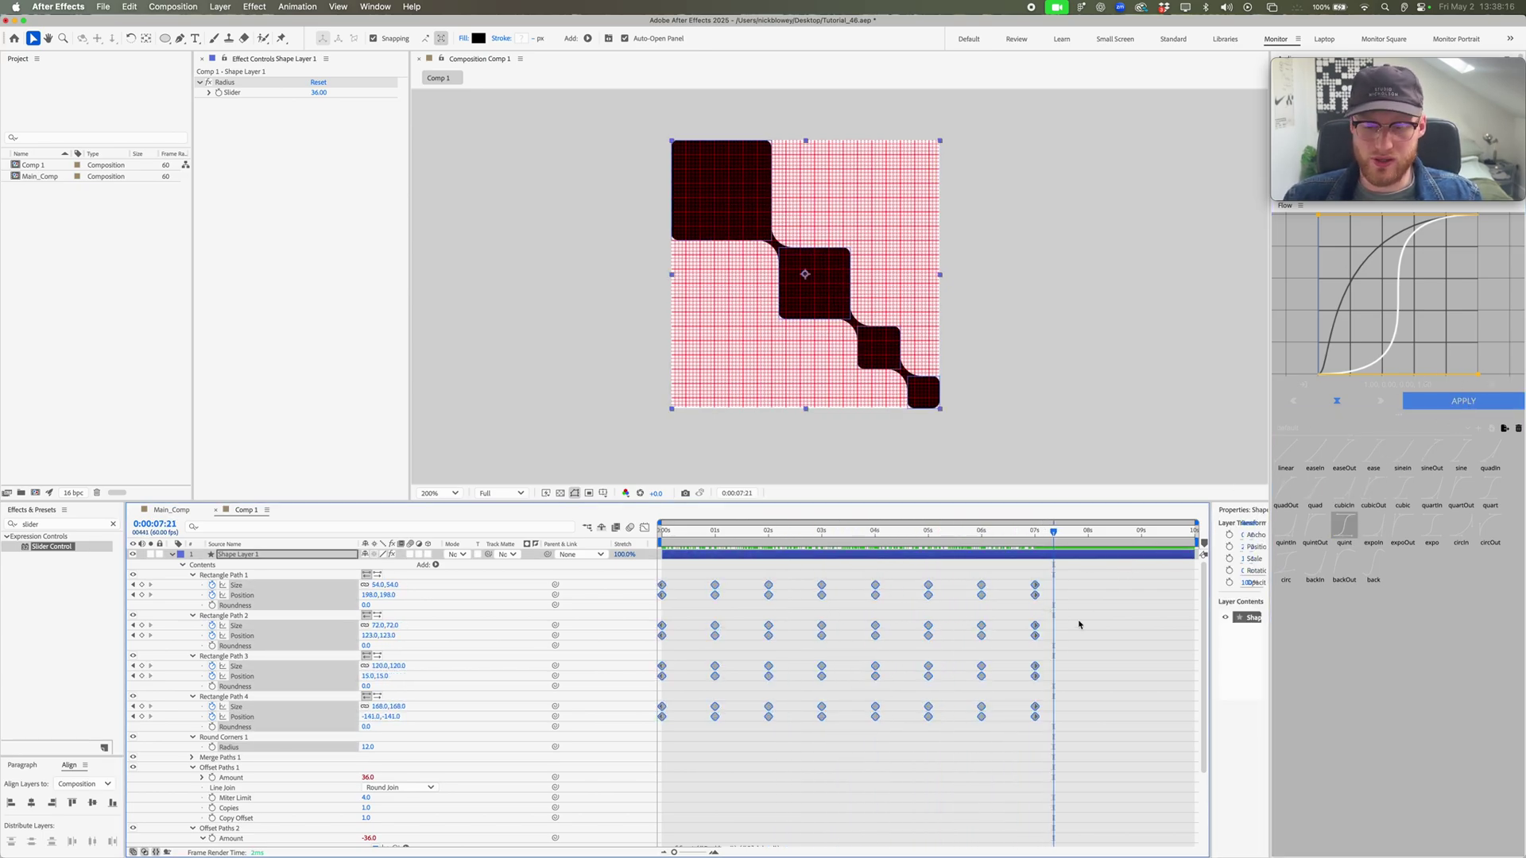
Step: Apply Easy Ease to all size and position keyframes and show them in the Graph Editor
right_click(715, 626)
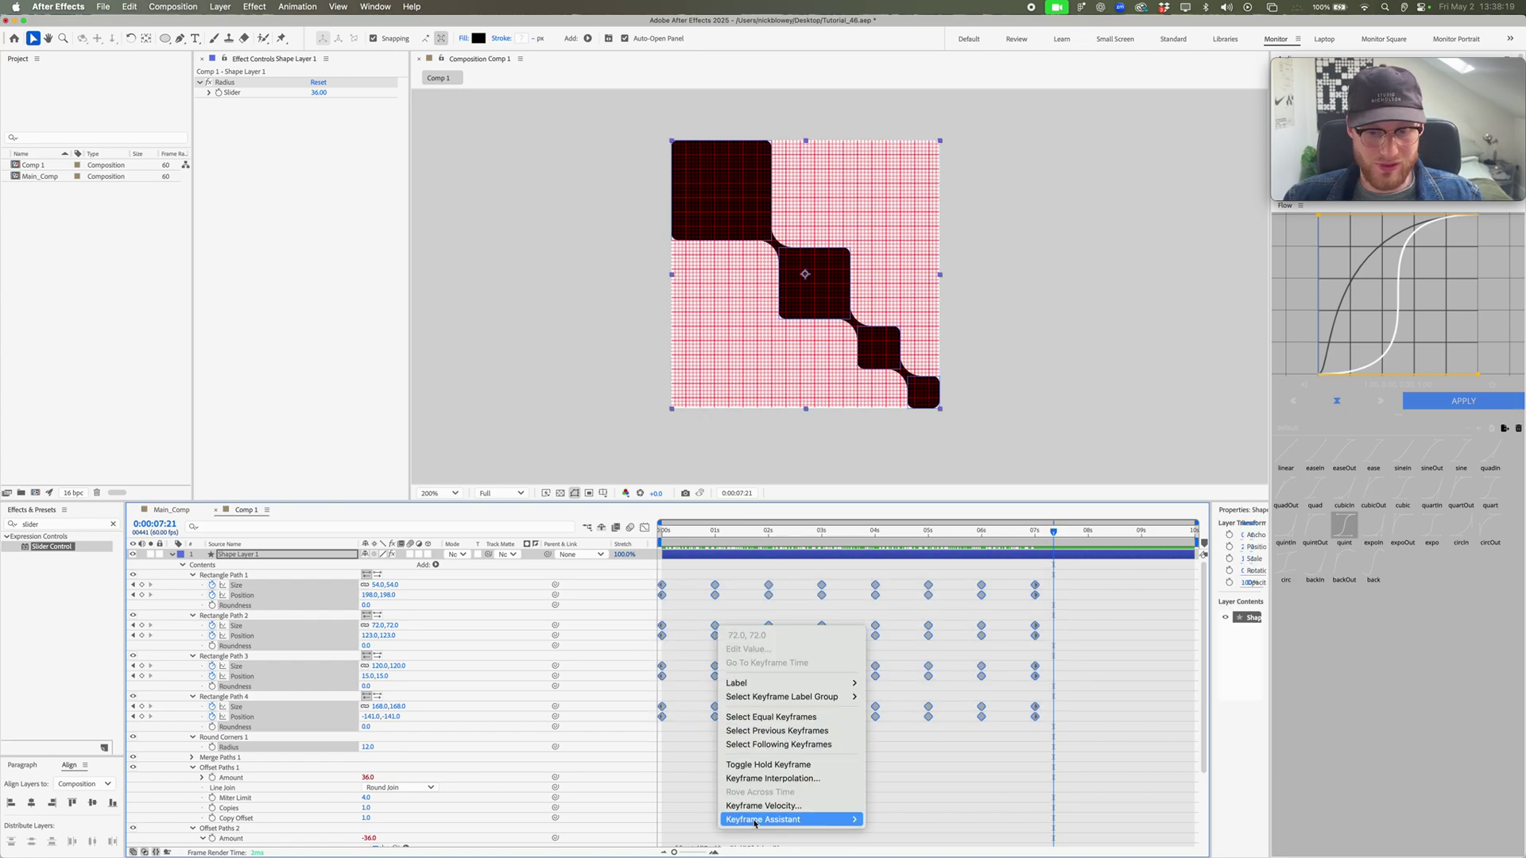
mouse_move(765, 820)
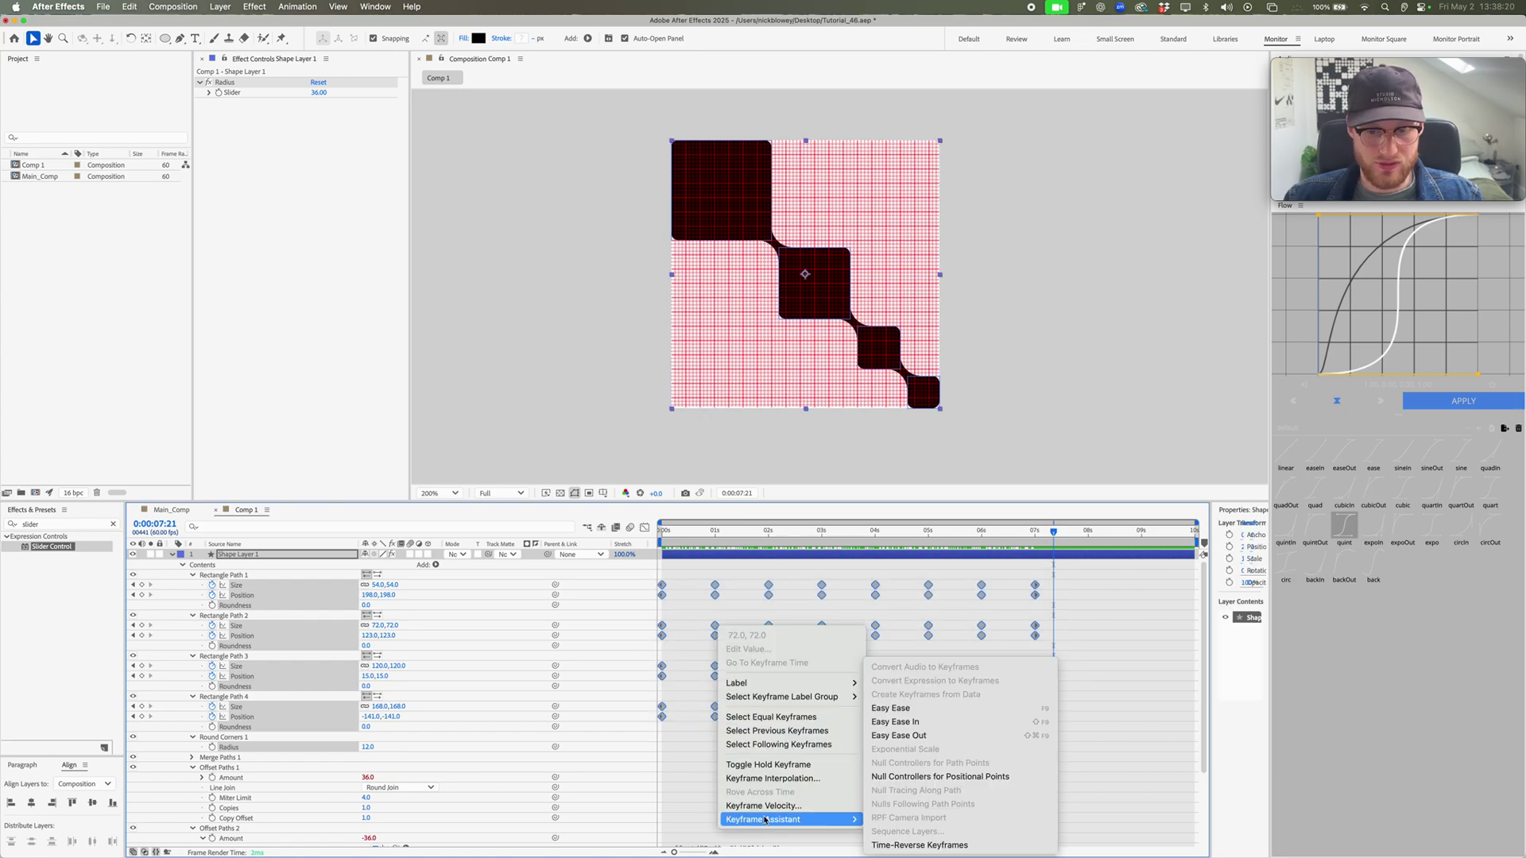
left_click(900, 714)
key("shift+F3")
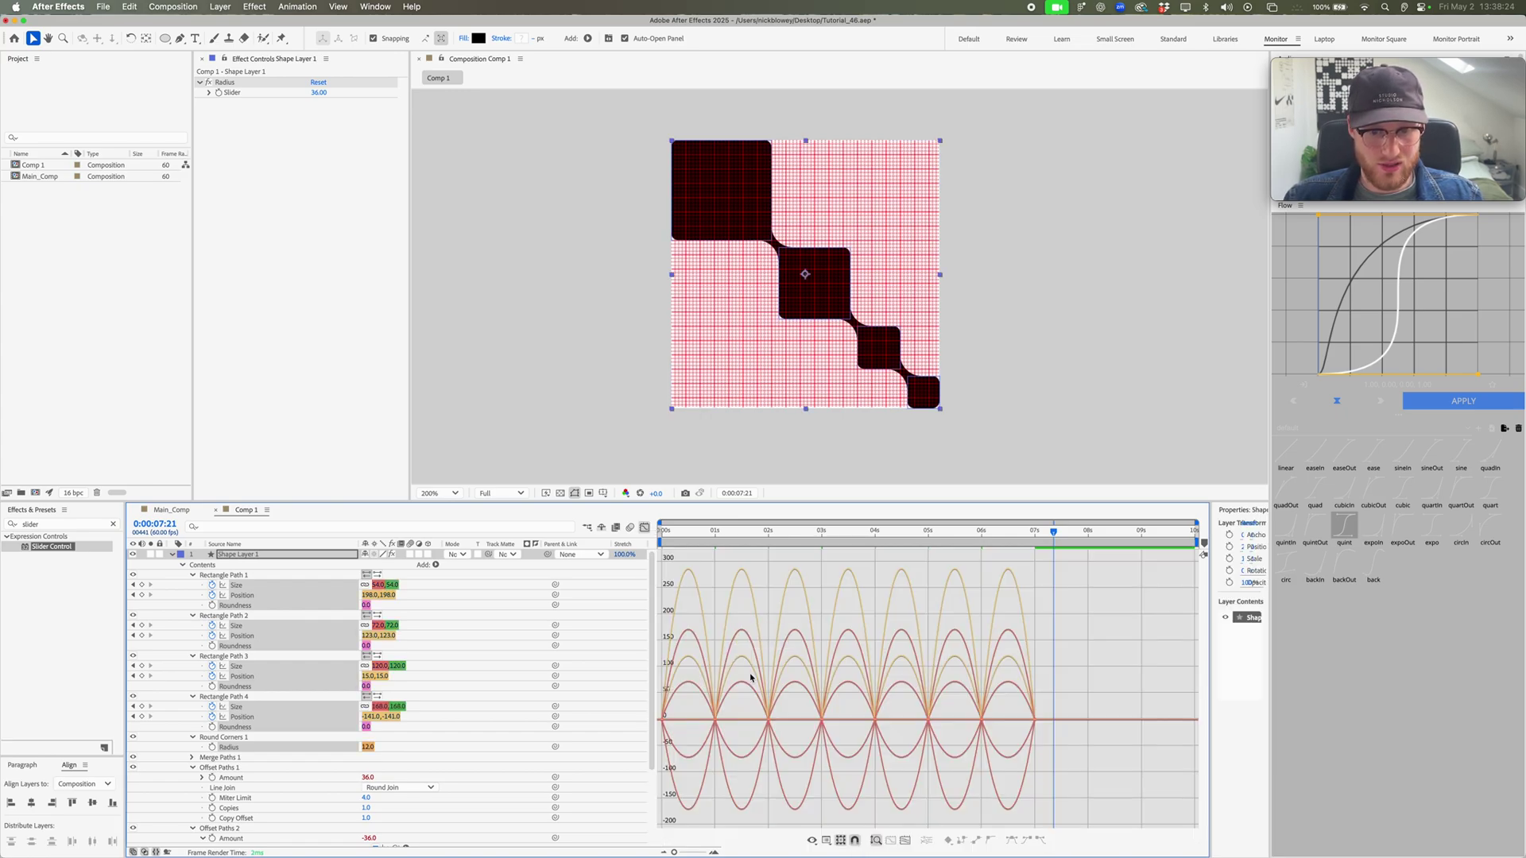
Step: Steepen the easing of all keyframes in the speed graph into sharp mid-interval peaks and preview the animation
right_click(849, 638)
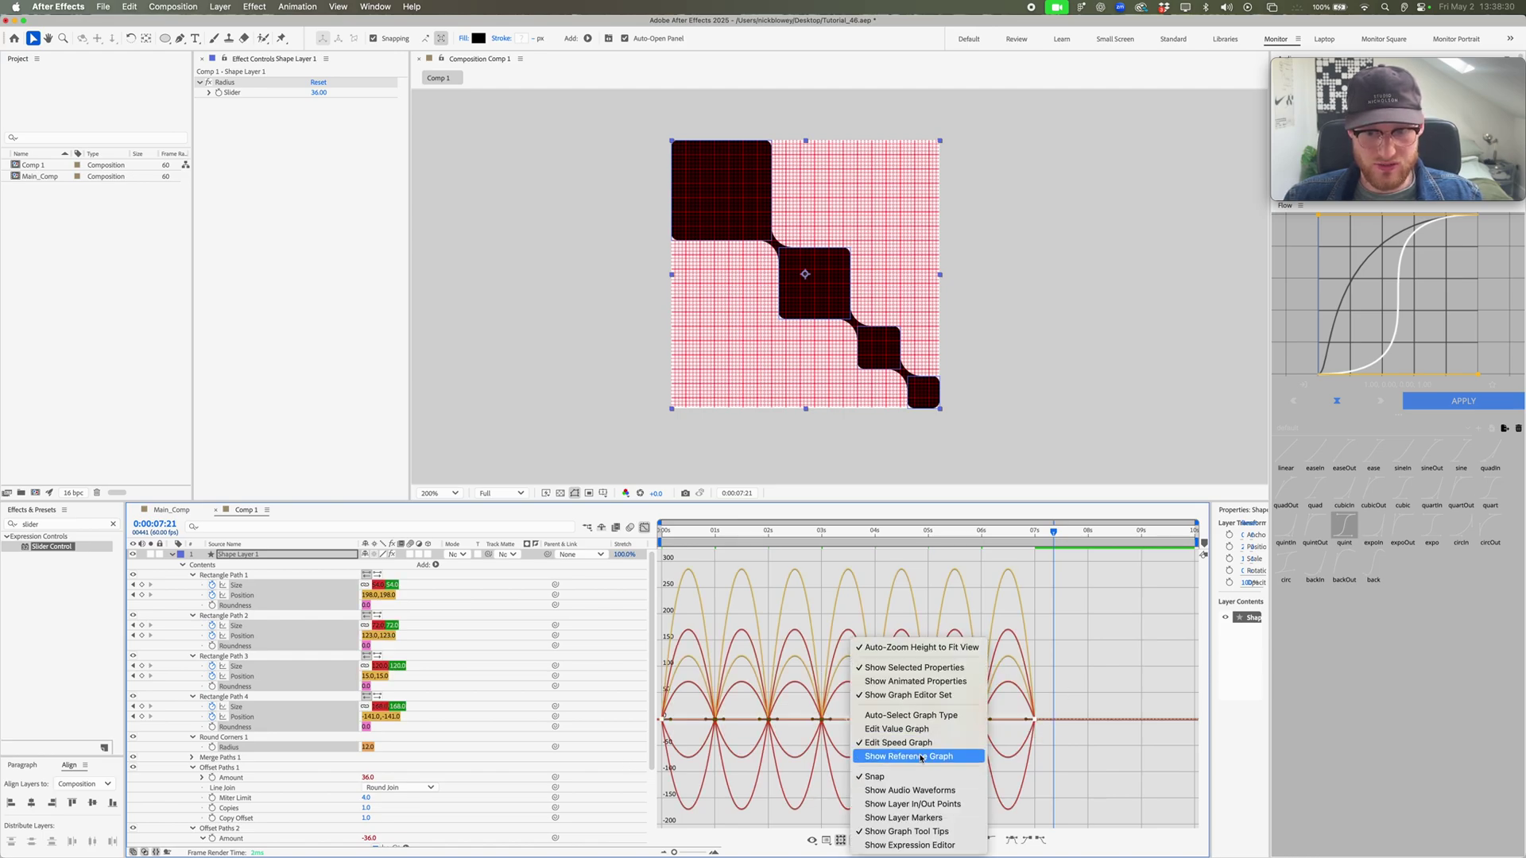
left_click(1085, 686)
left_click(905, 841)
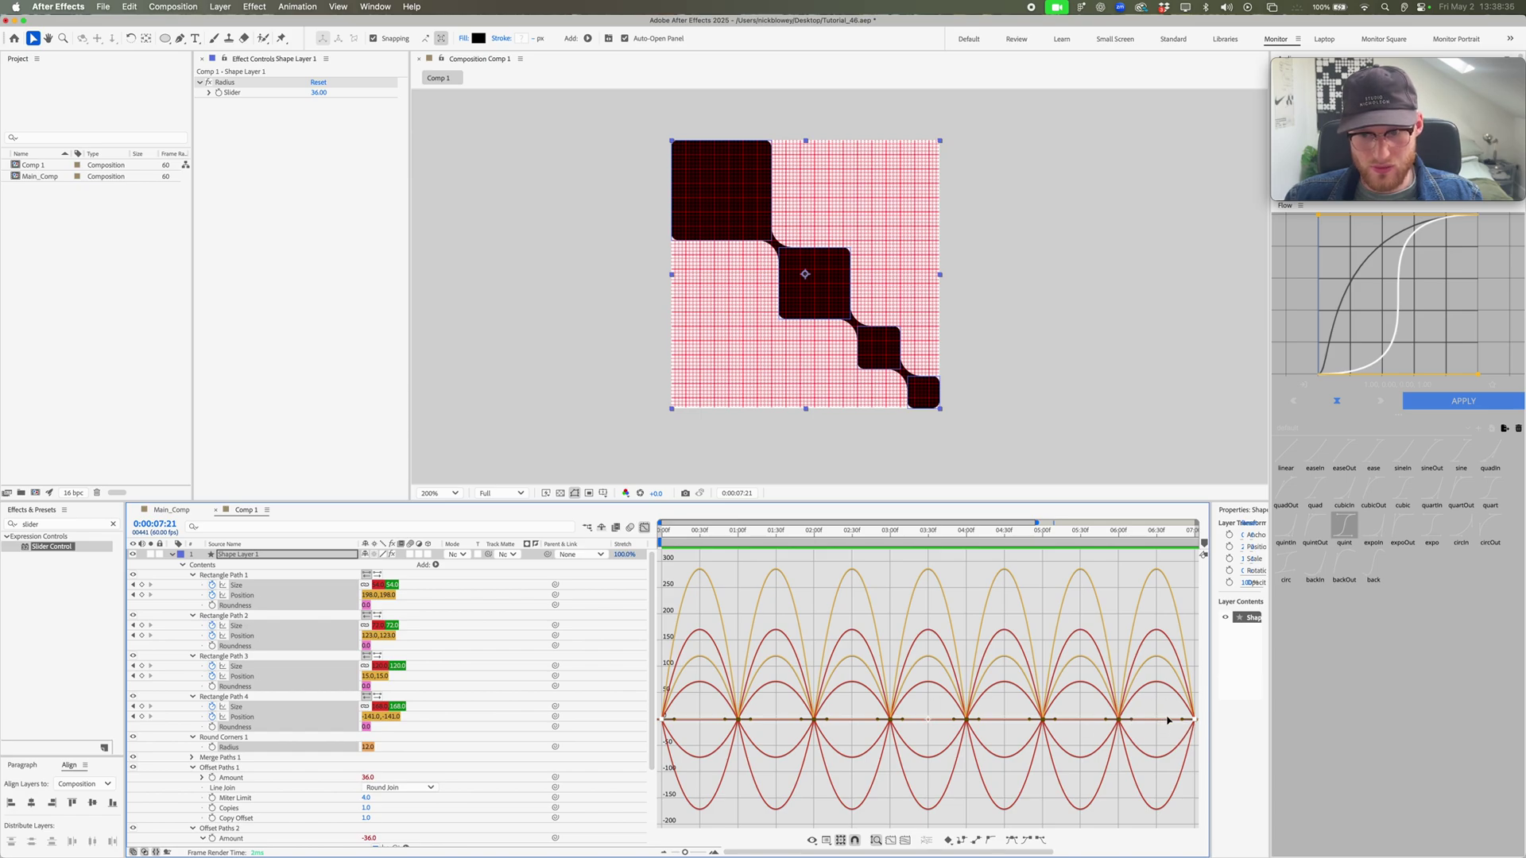
left_click_drag(1182, 720, 1155, 723)
left_click_drag(688, 531, 591, 551)
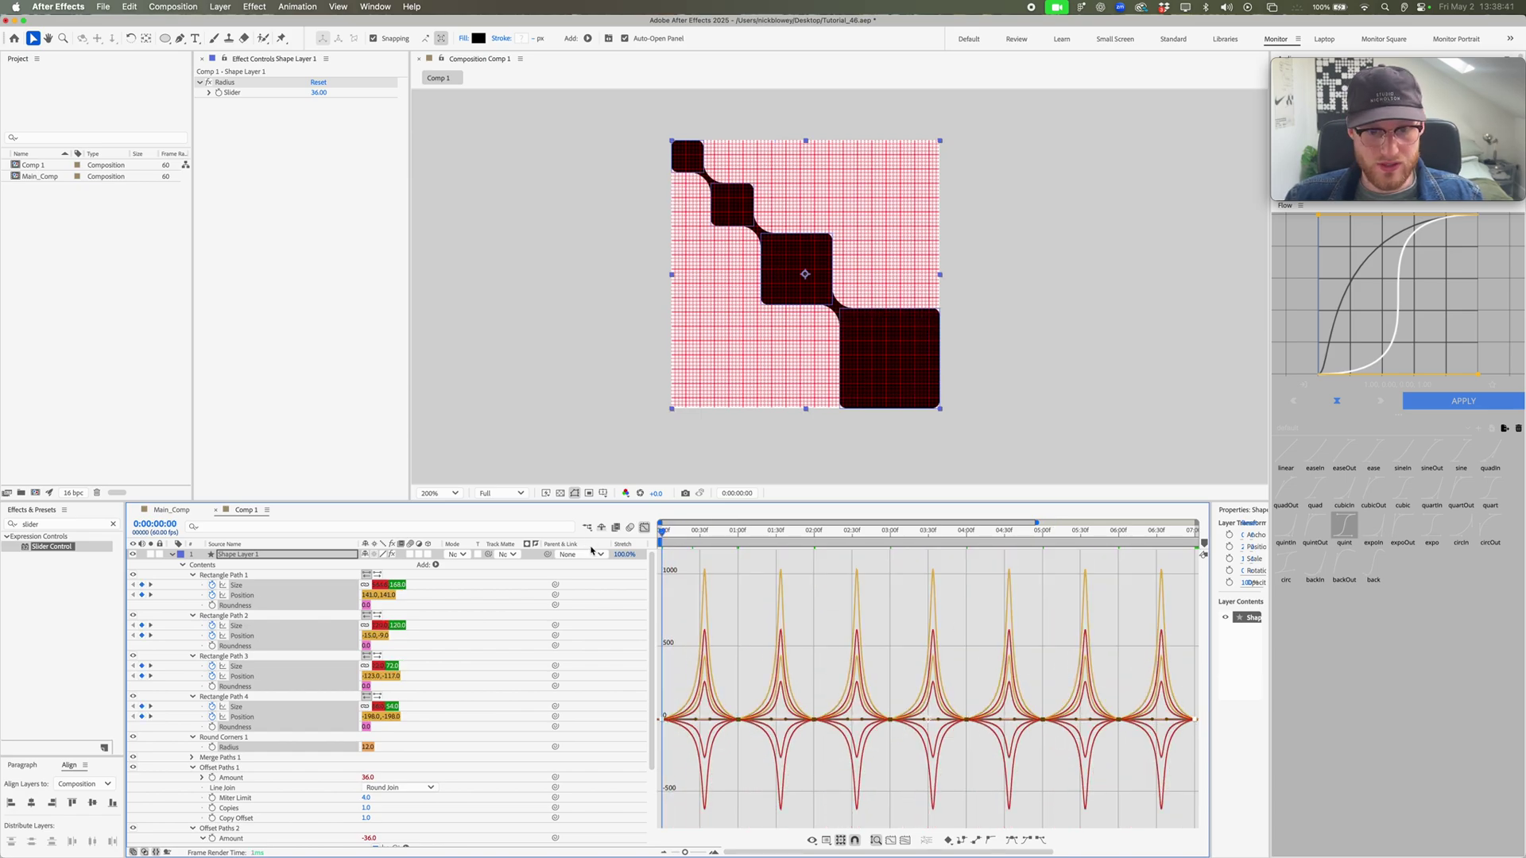
key("space")
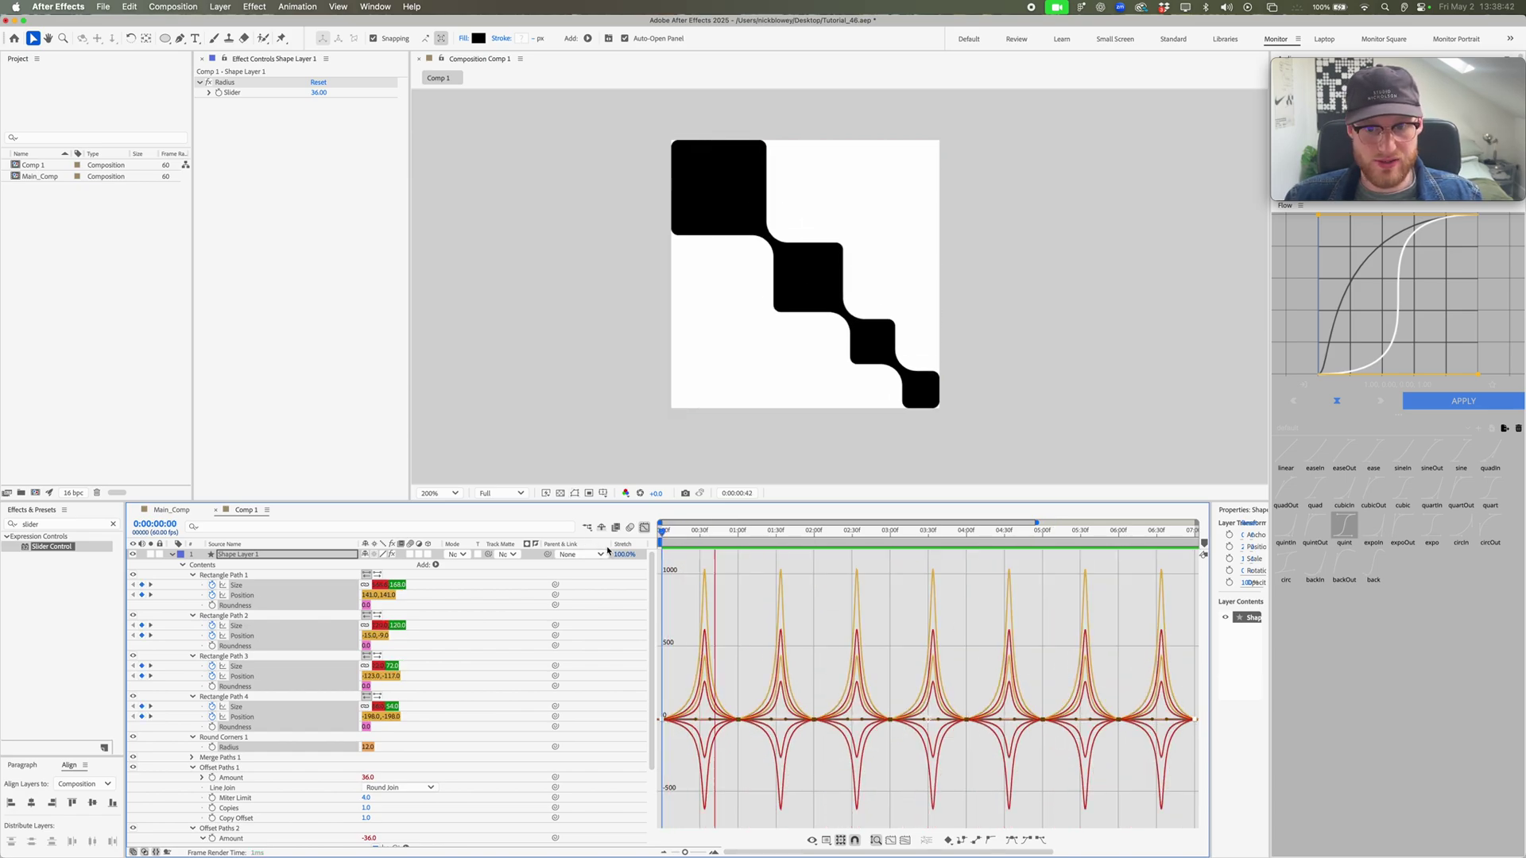
left_click(643, 527)
key("space")
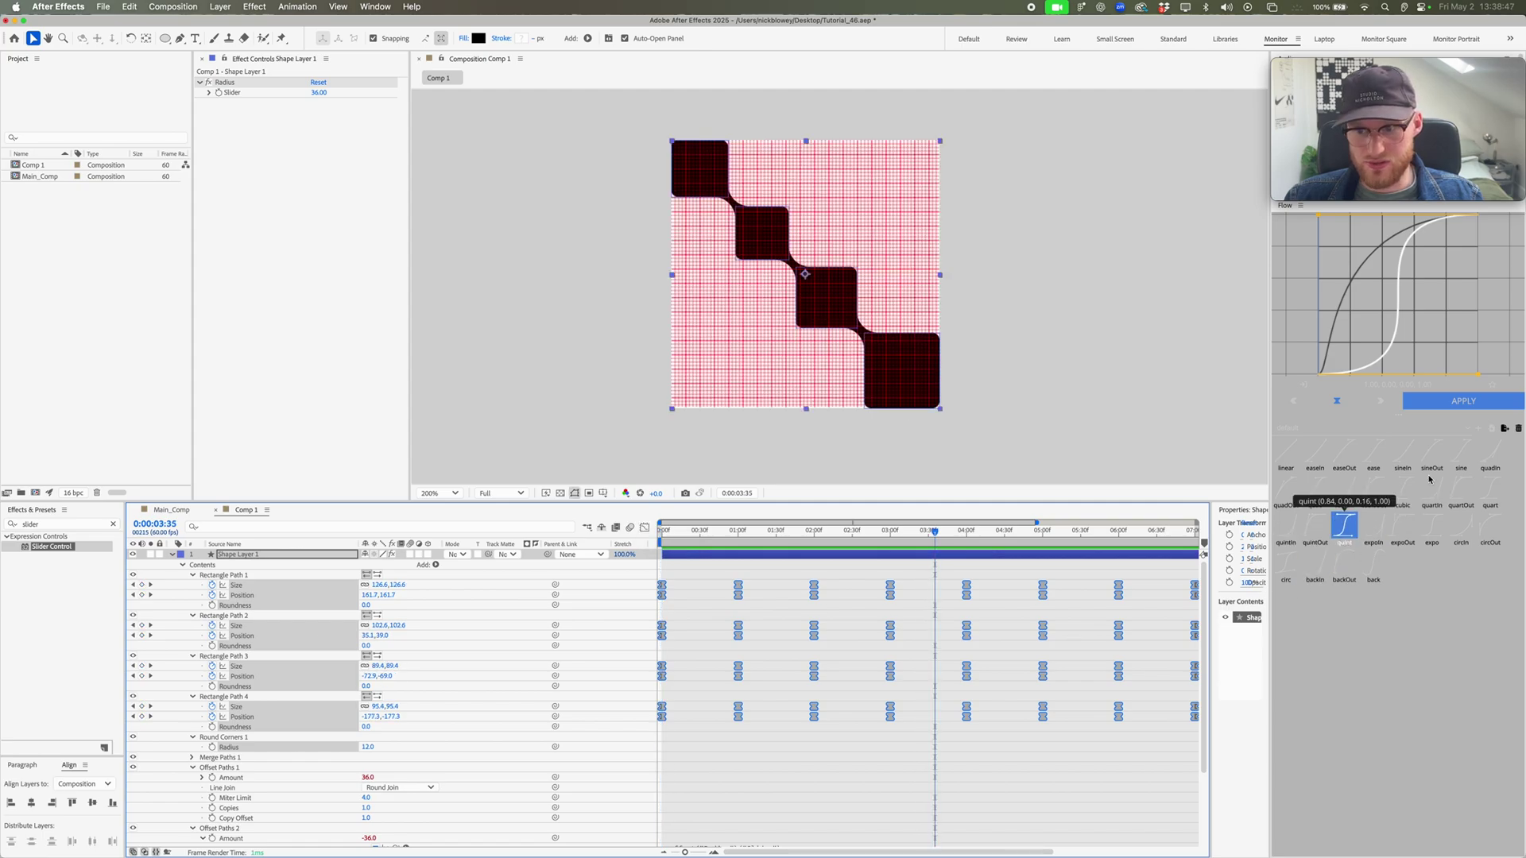
Step: Apply the quint easing curve from Flow to all selected keyframes and preview the animation from the start
left_click(1484, 402)
left_click(977, 581)
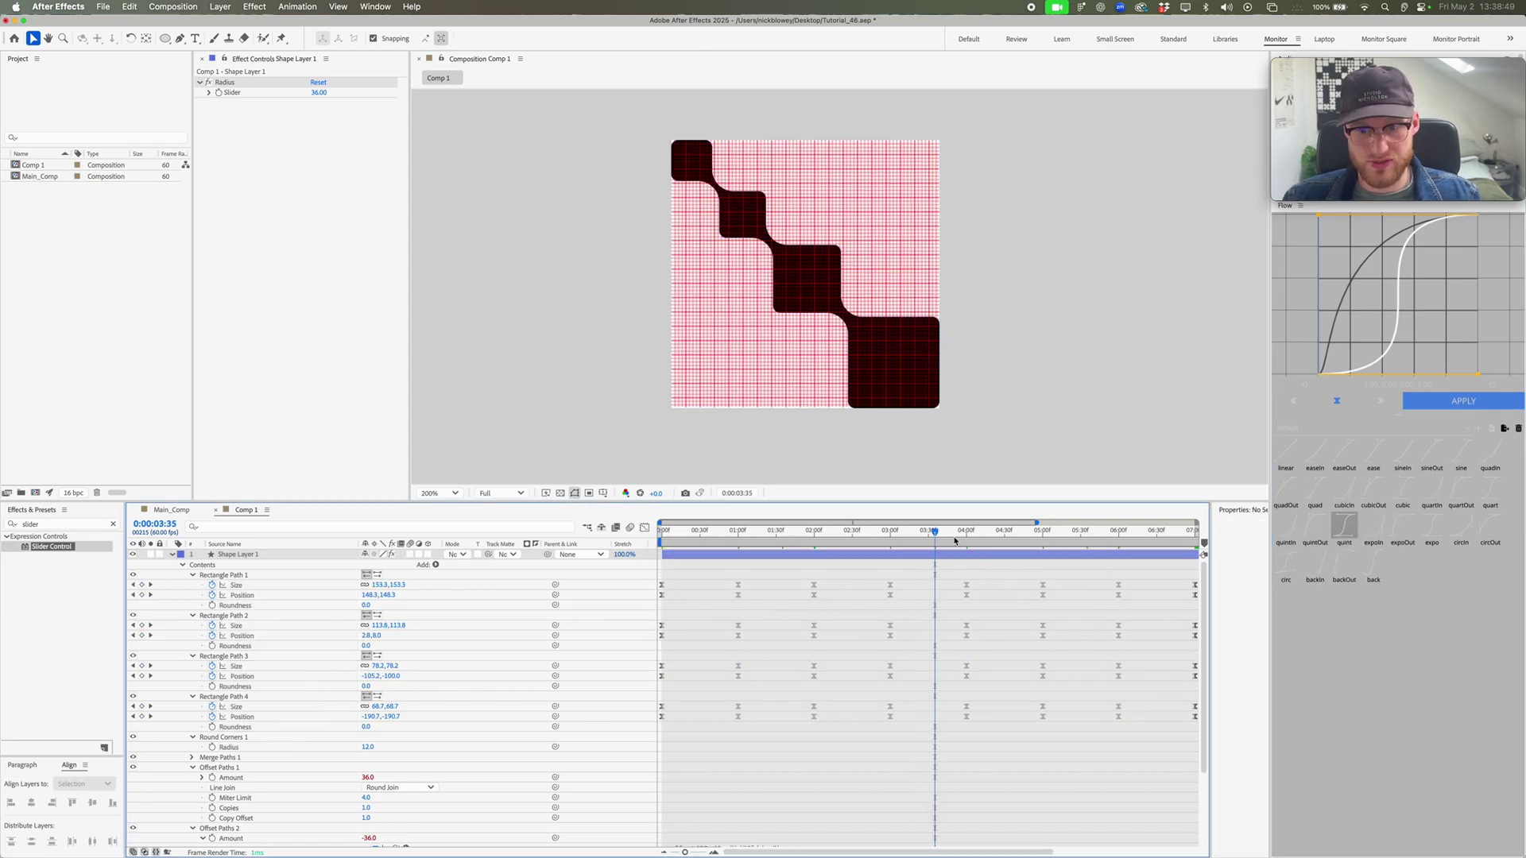
left_click(575, 493)
key("space")
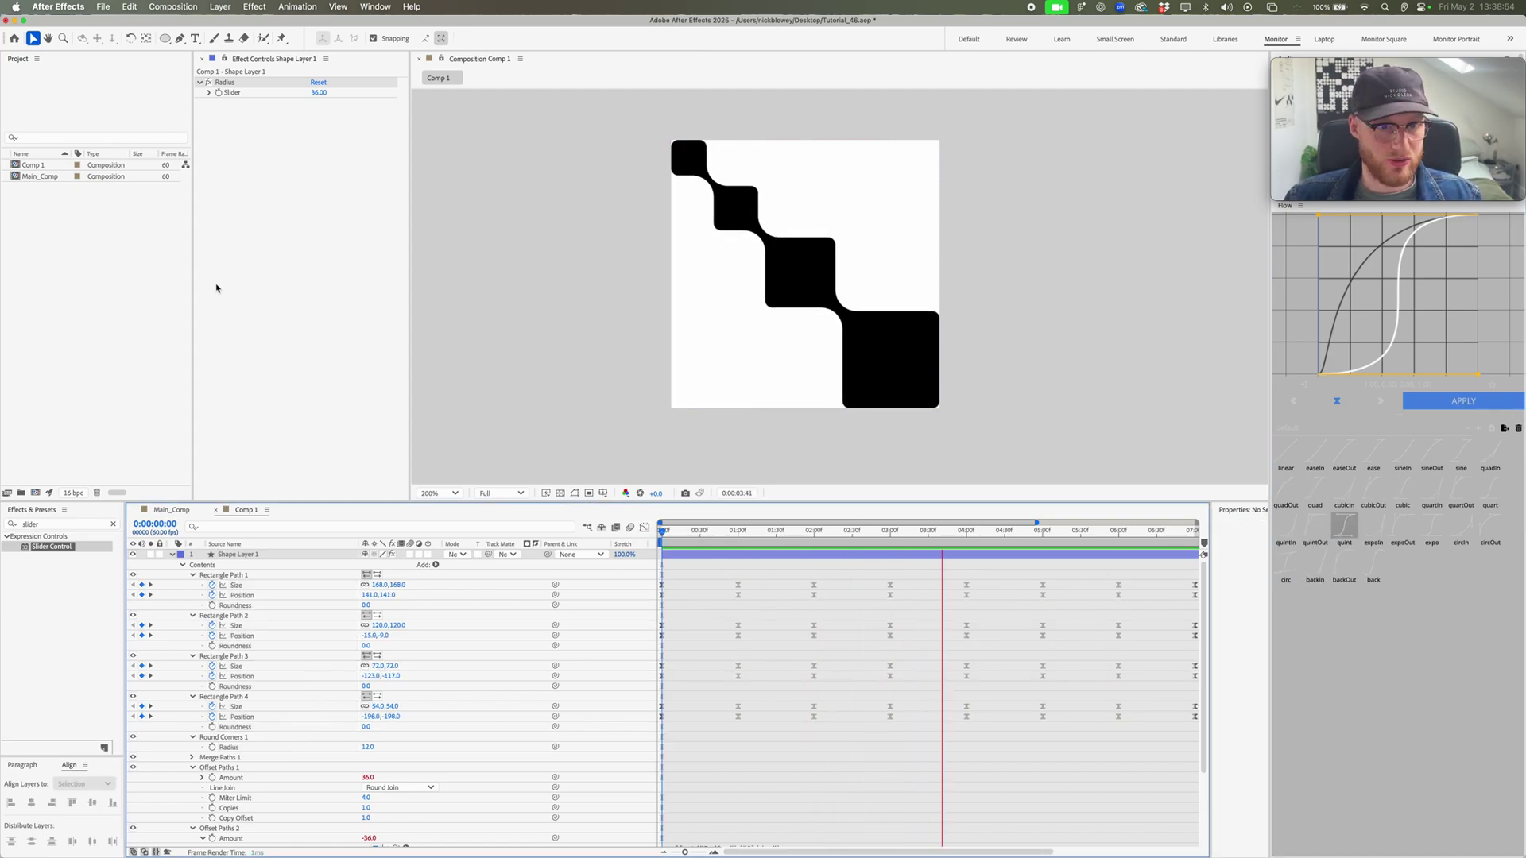
key("space")
Step: Switch to Illustrator and examine how the connected squares repeat across the grid sketch
left_click(53, 165)
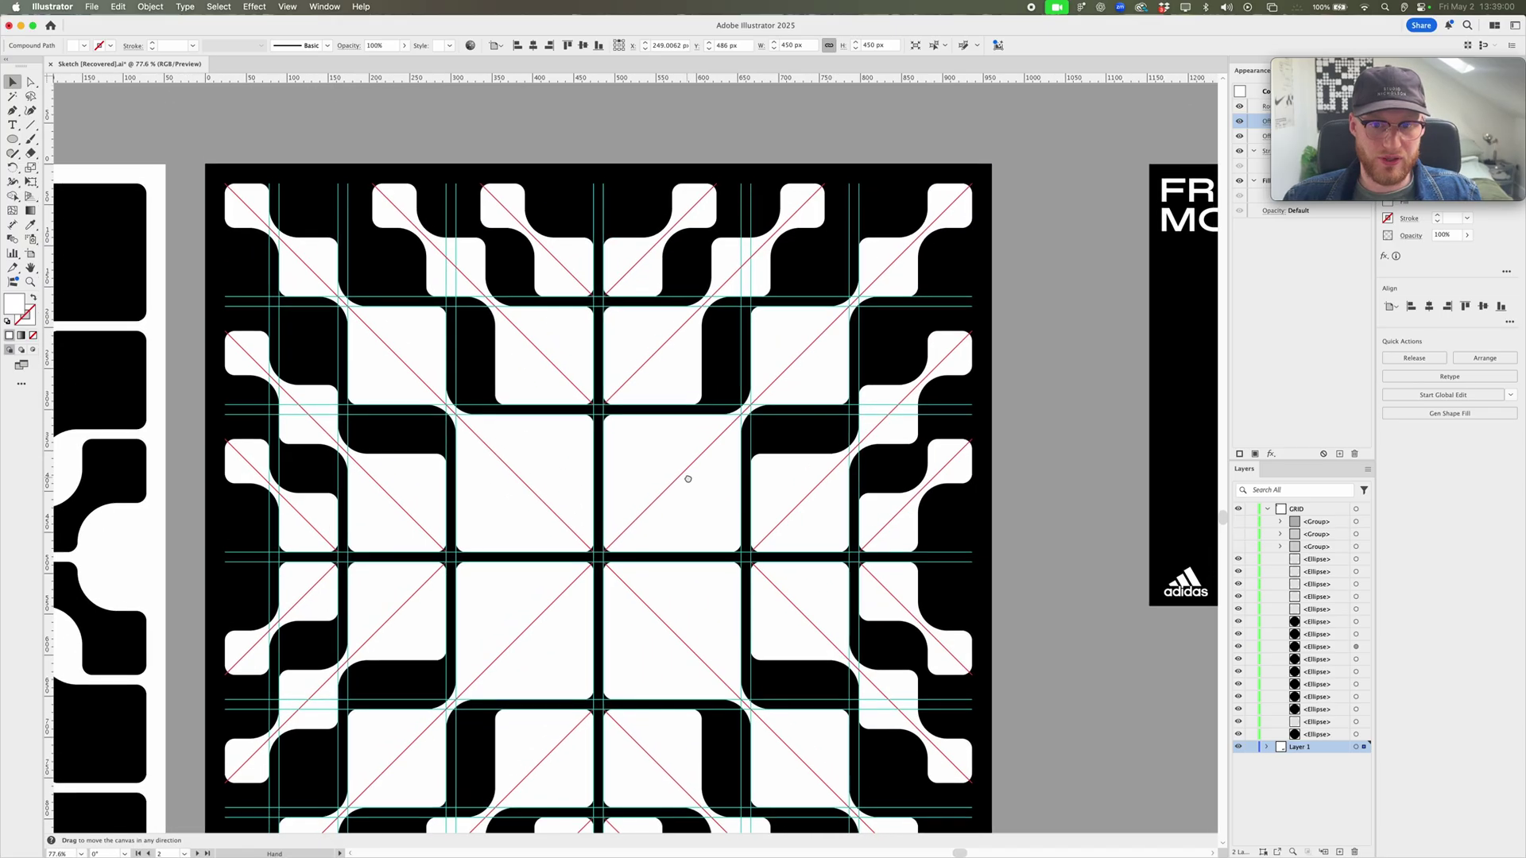
scroll(766, 331, "down", 1)
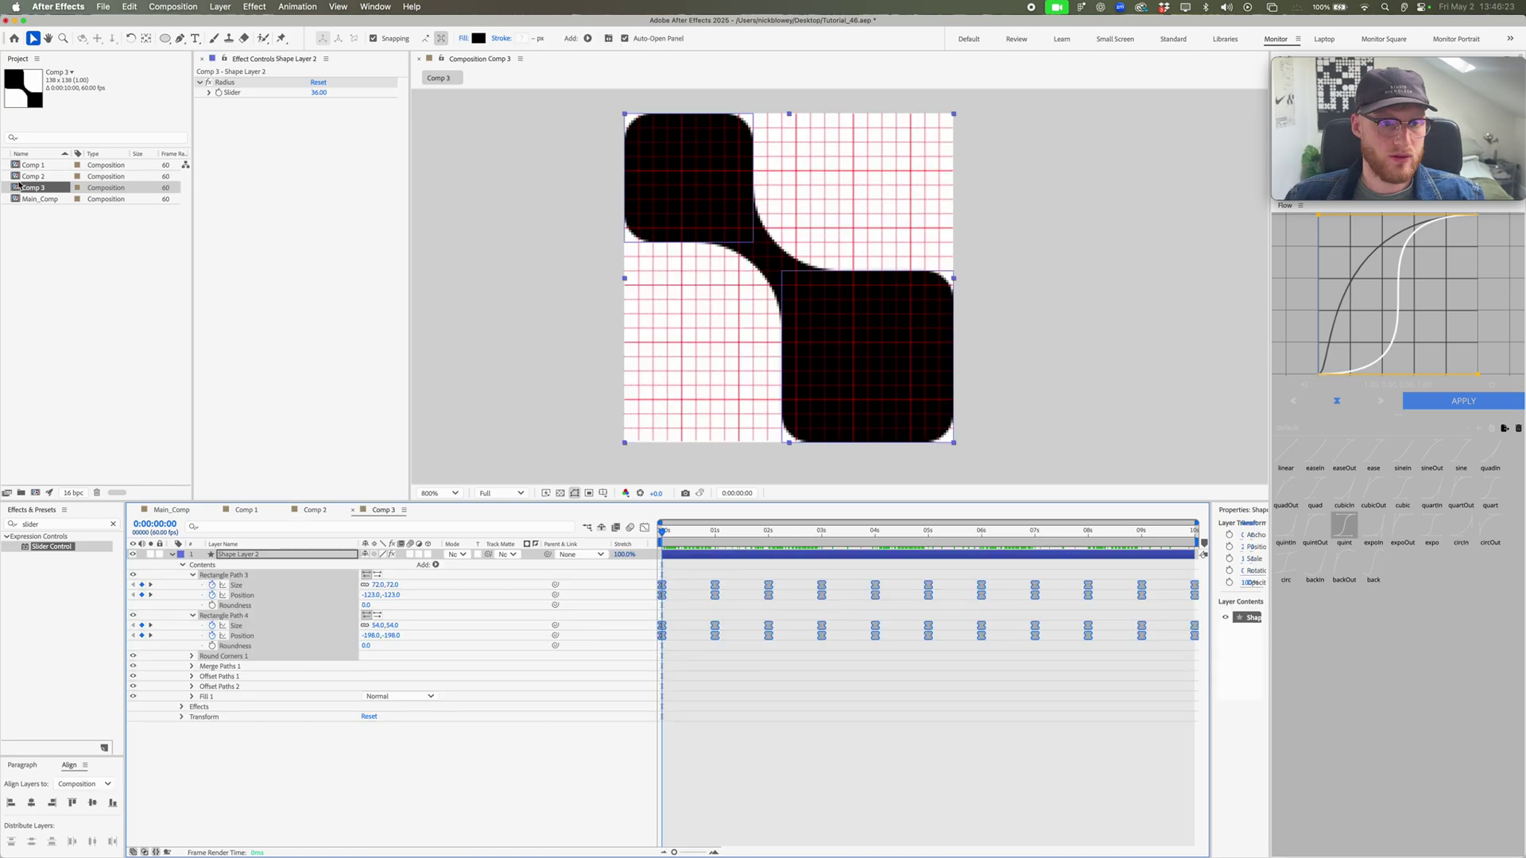
Step: Open Comp 2 and scrub through the first second of its three-square animation
double_click(29, 177)
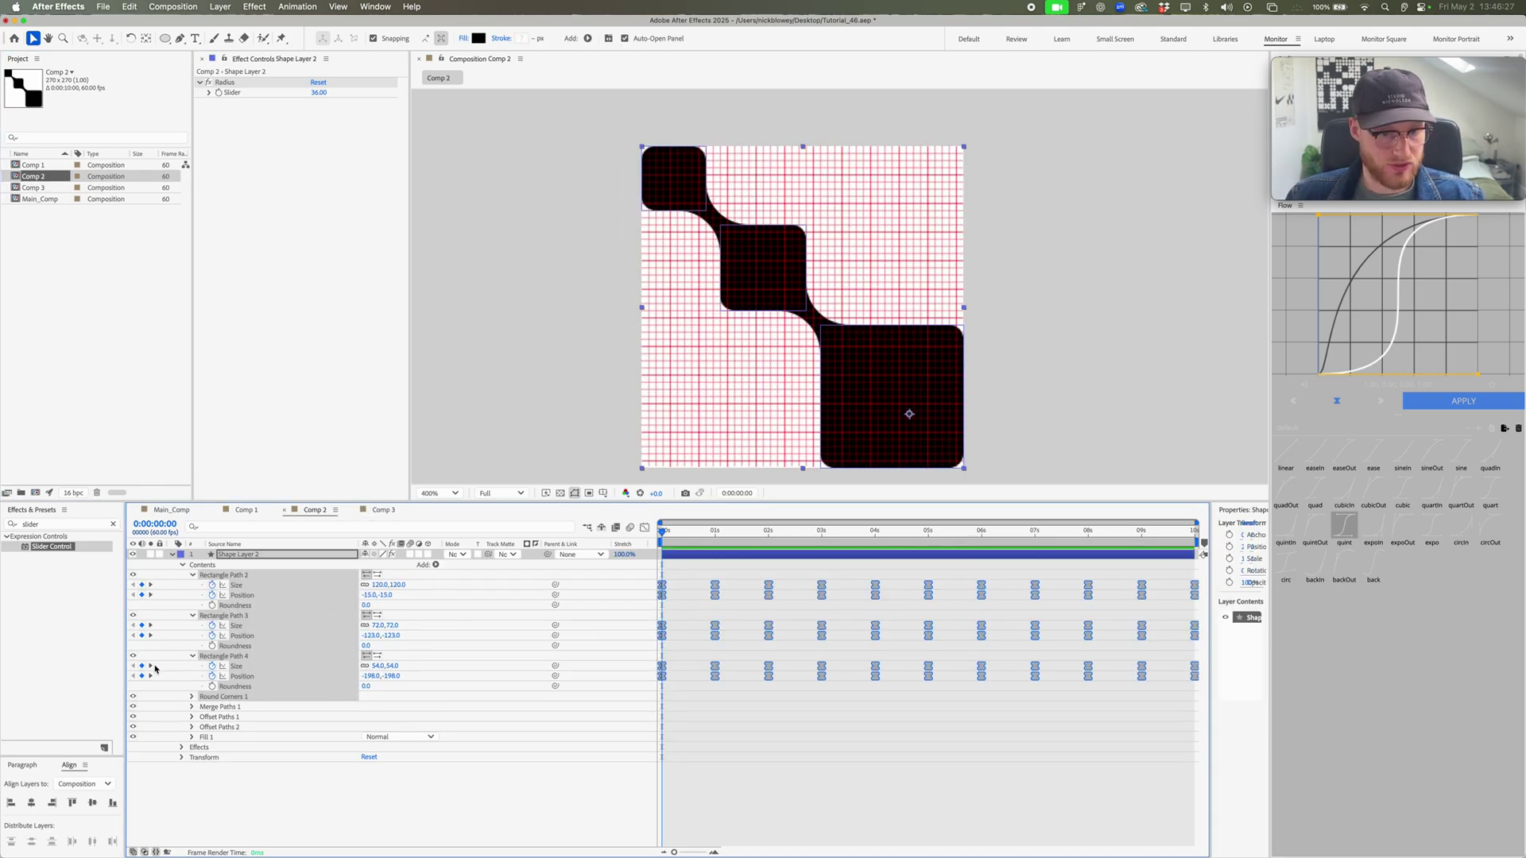
left_click(703, 594)
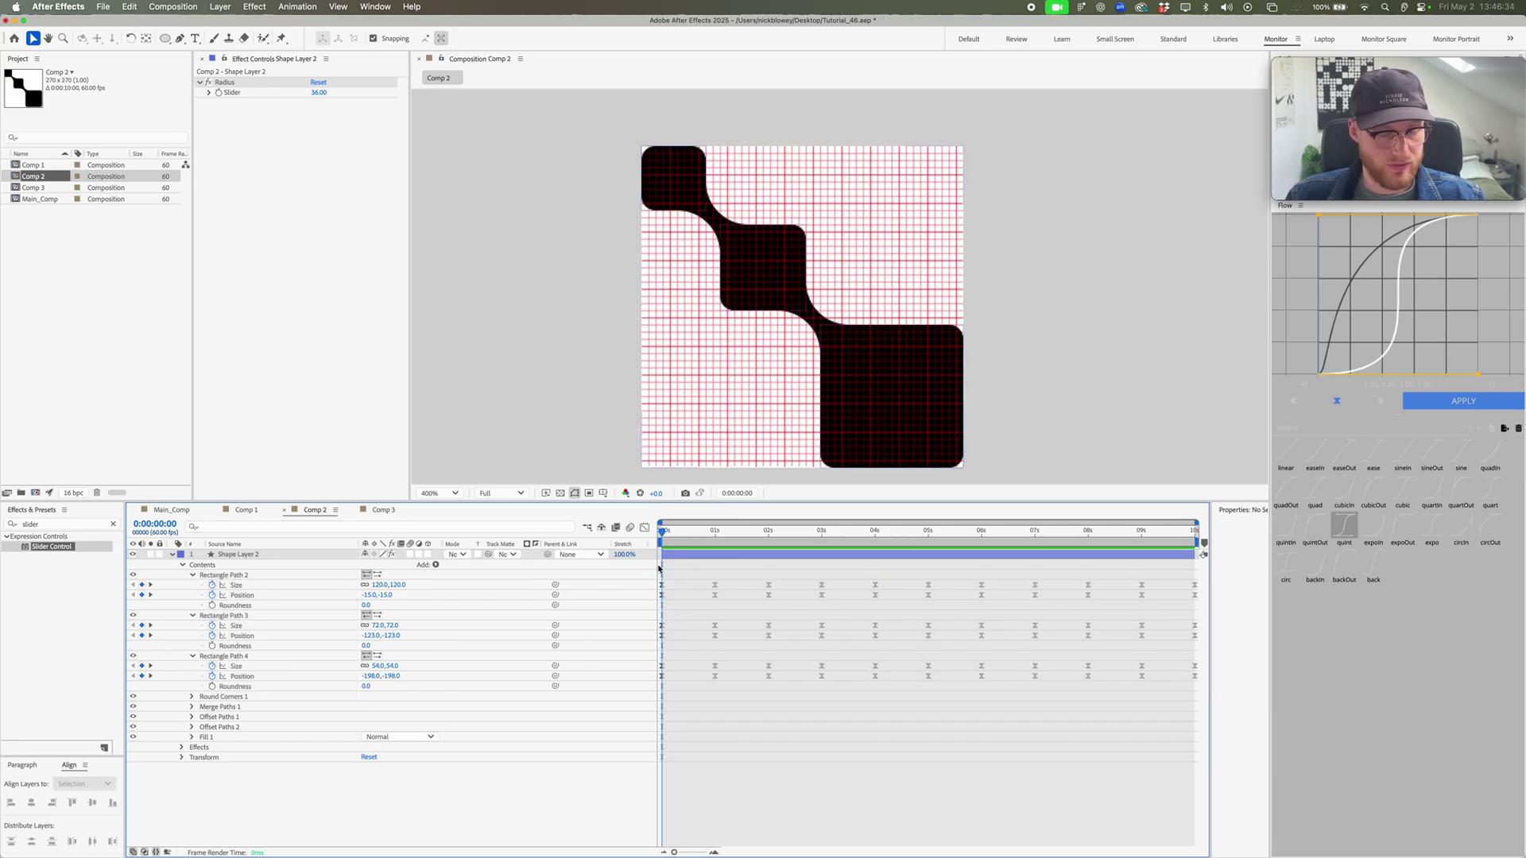
left_click_drag(663, 537, 726, 536)
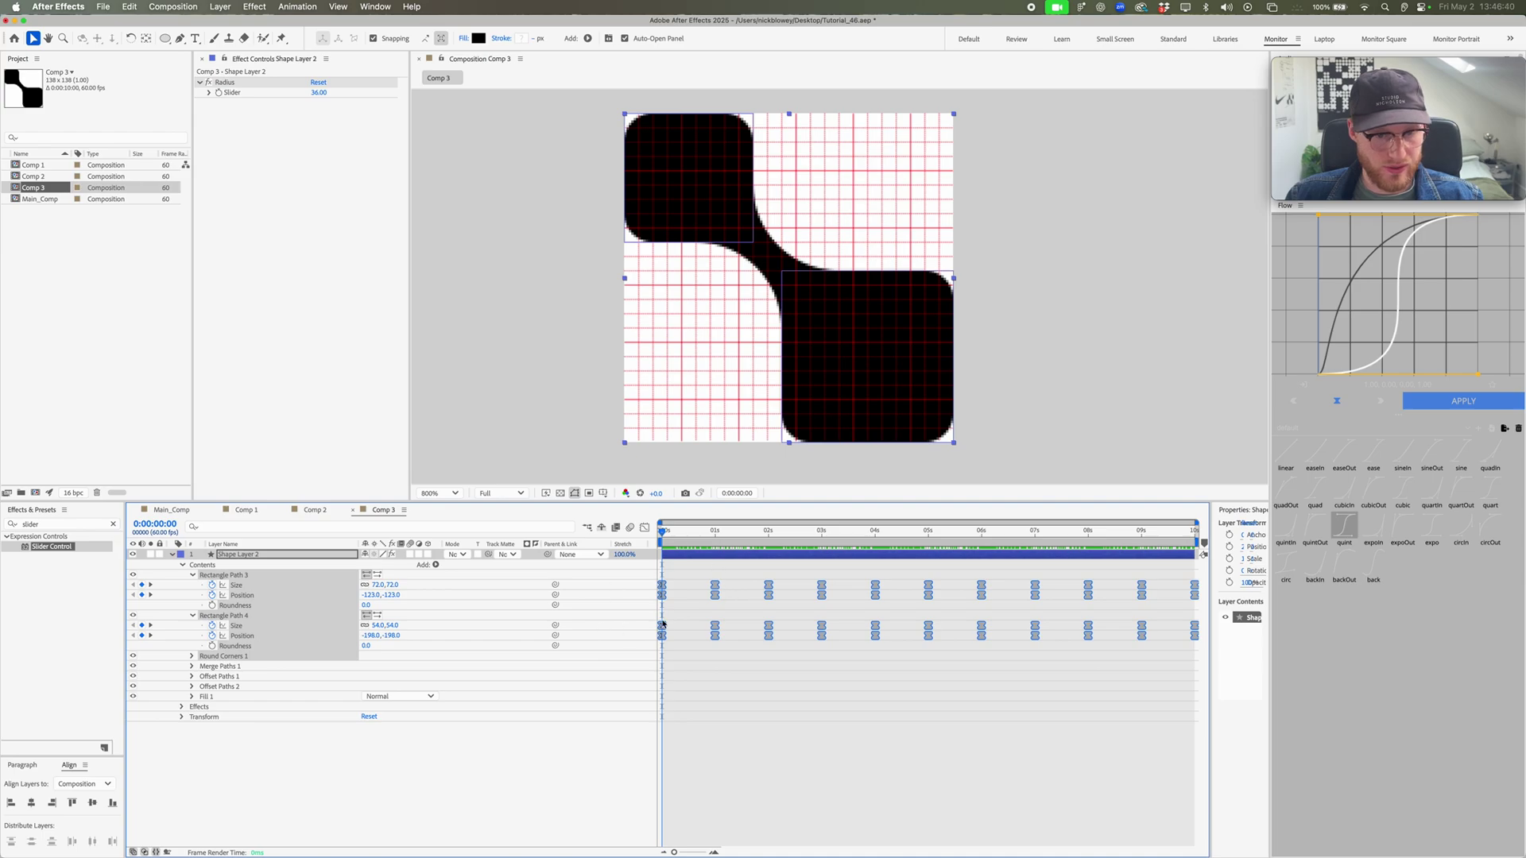
Step: Scrub through the first second of Comp 3 and check the composition dimensions of Comp 3 and Comp 2
key("super+shift+a")
left_click_drag(663, 525, 718, 536)
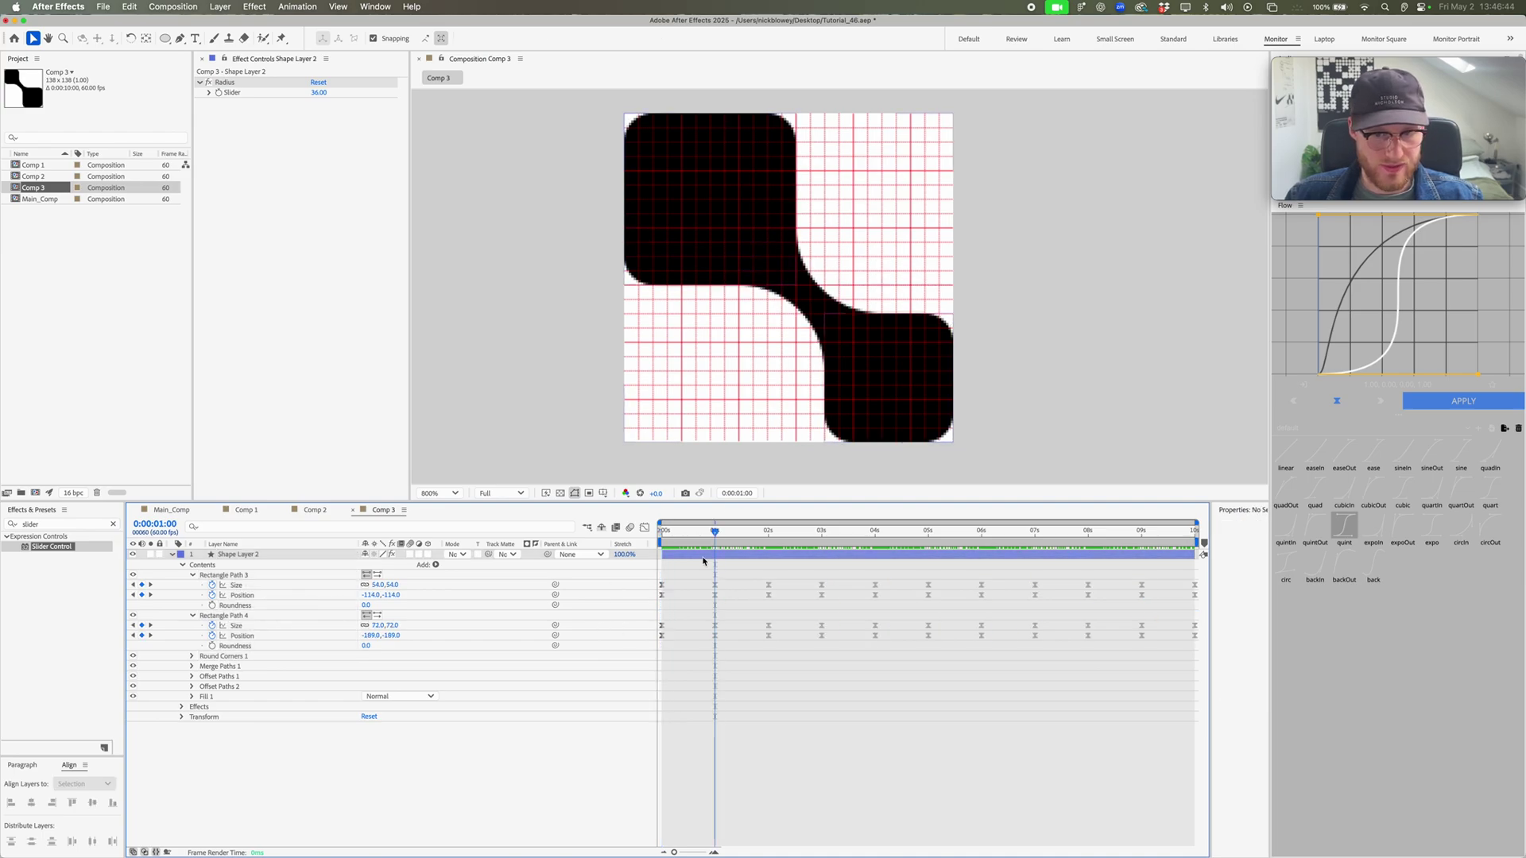
left_click(176, 7)
left_click(191, 43)
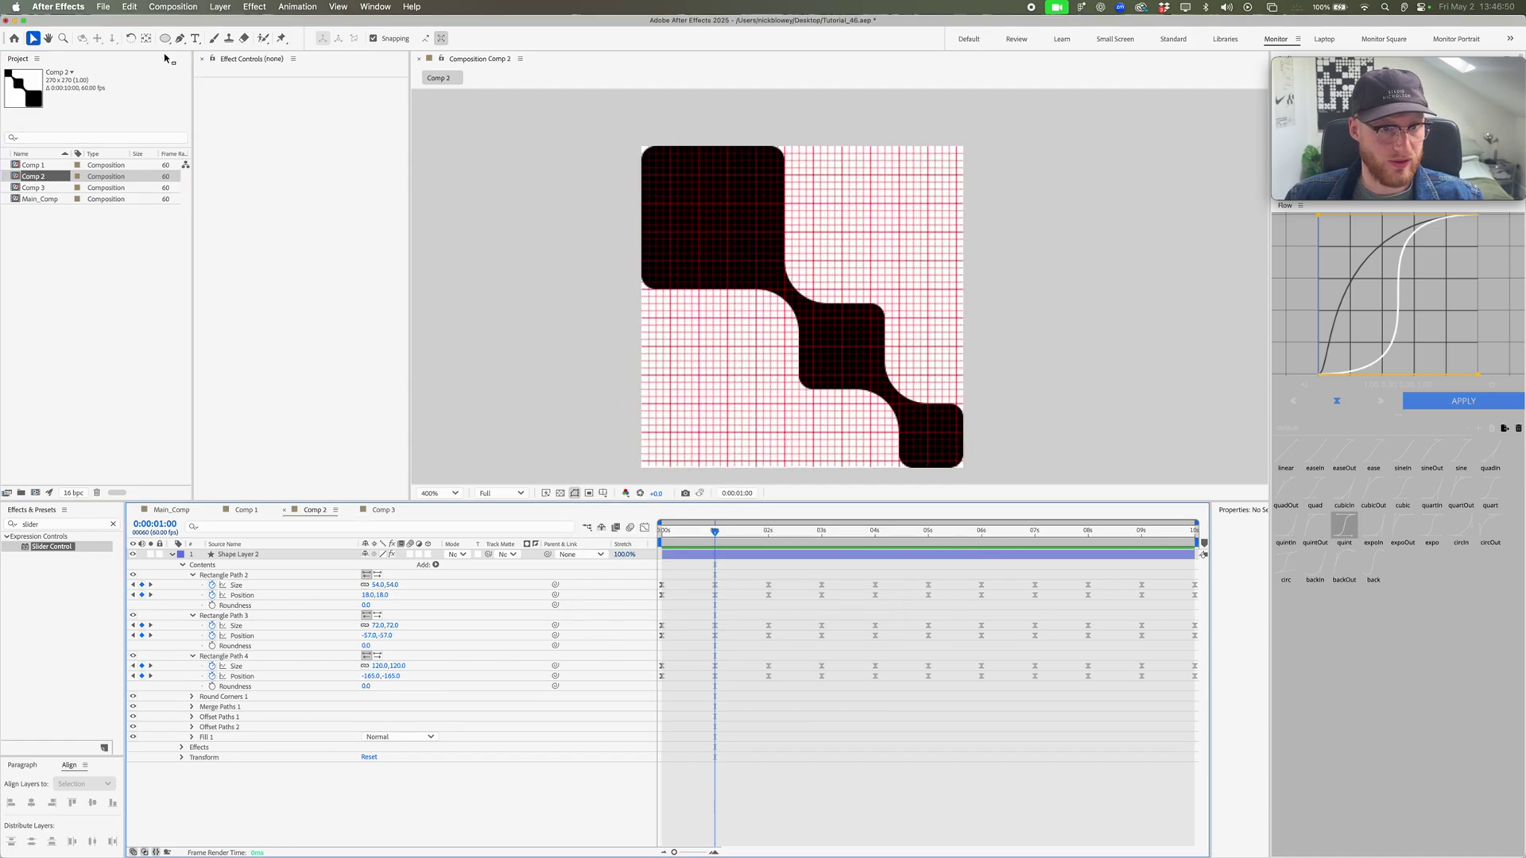
left_click(172, 7)
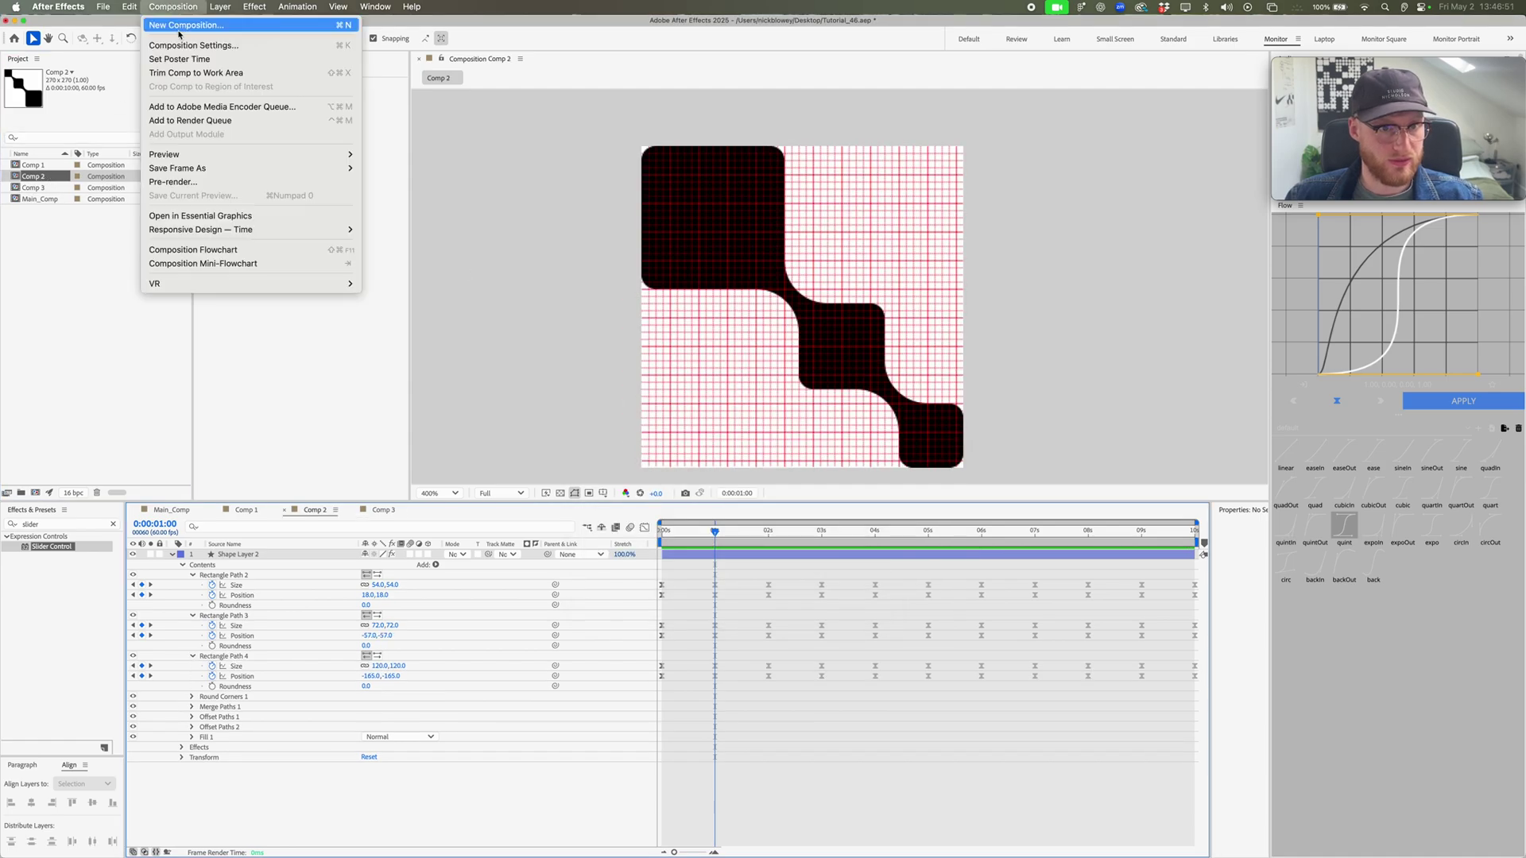
left_click(193, 44)
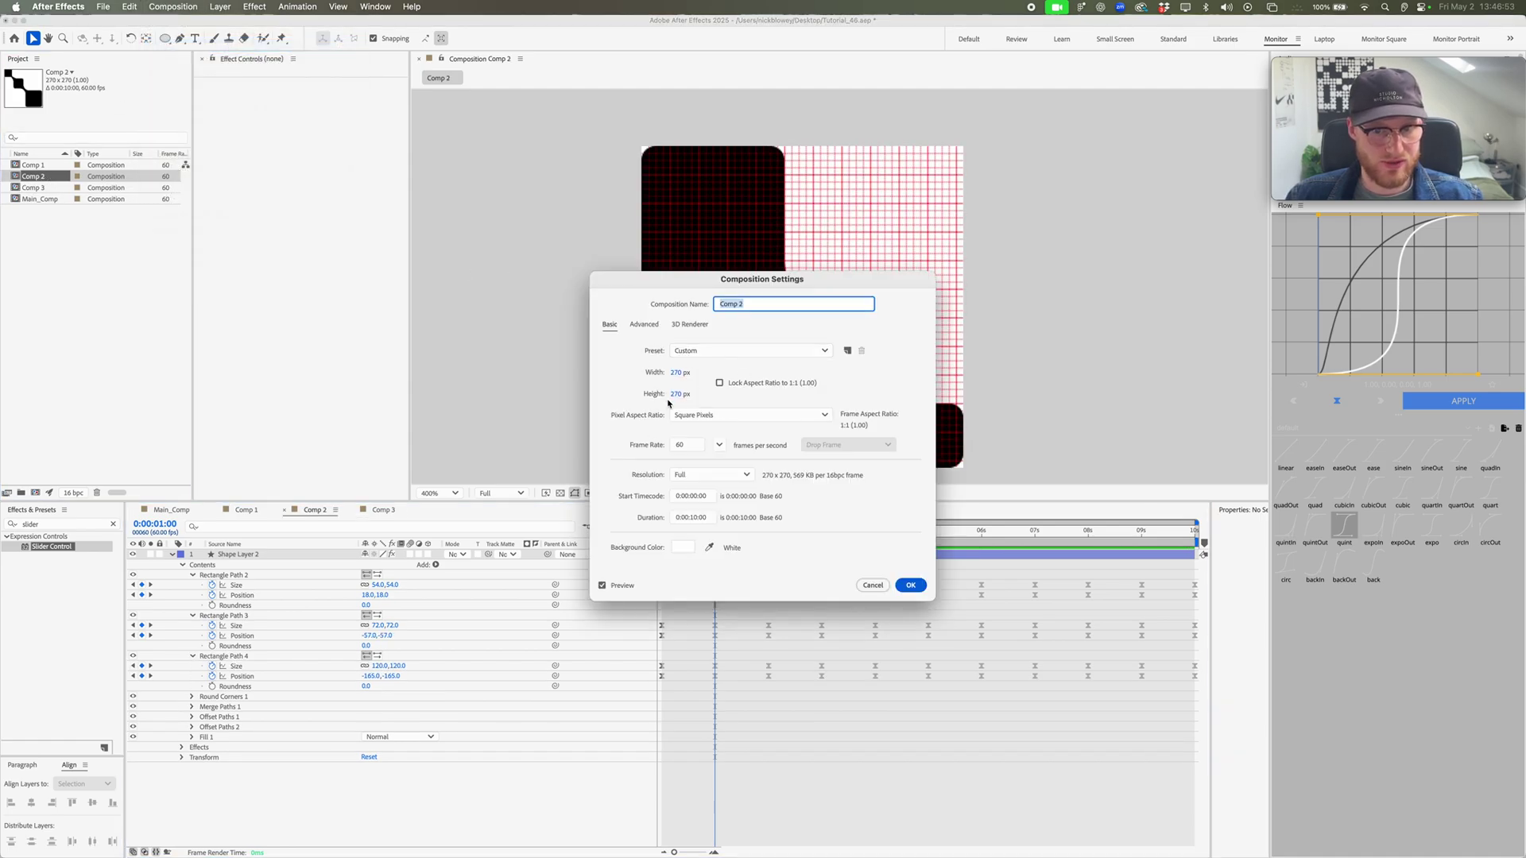
key("Escape")
Step: Place Comp 1 in Main_Comp and show the grid over the composition
left_click(40, 167)
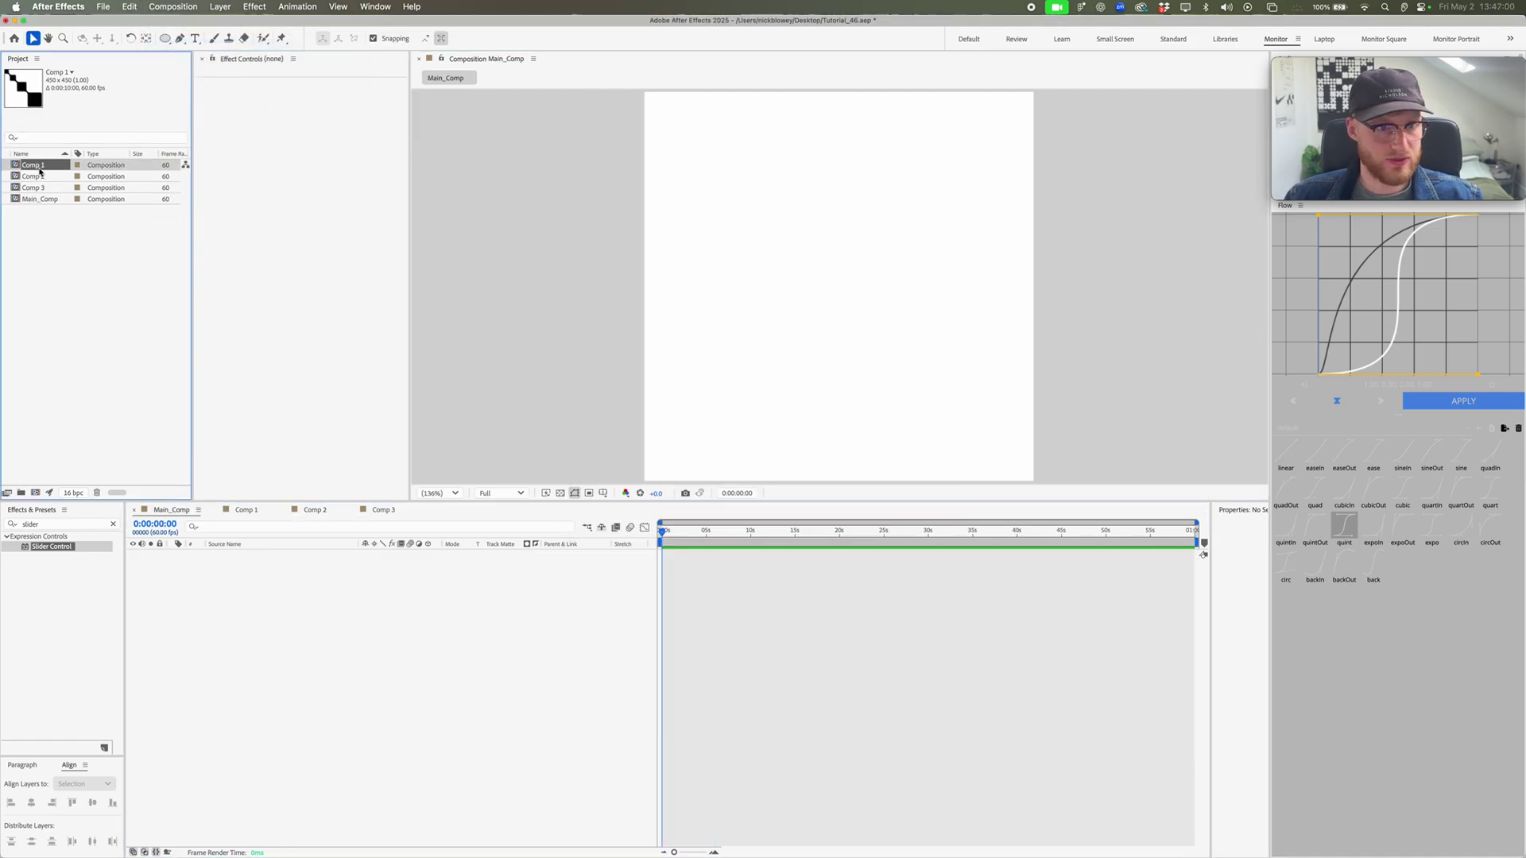
left_click_drag(40, 169, 807, 378)
scroll(824, 453, "up", 2)
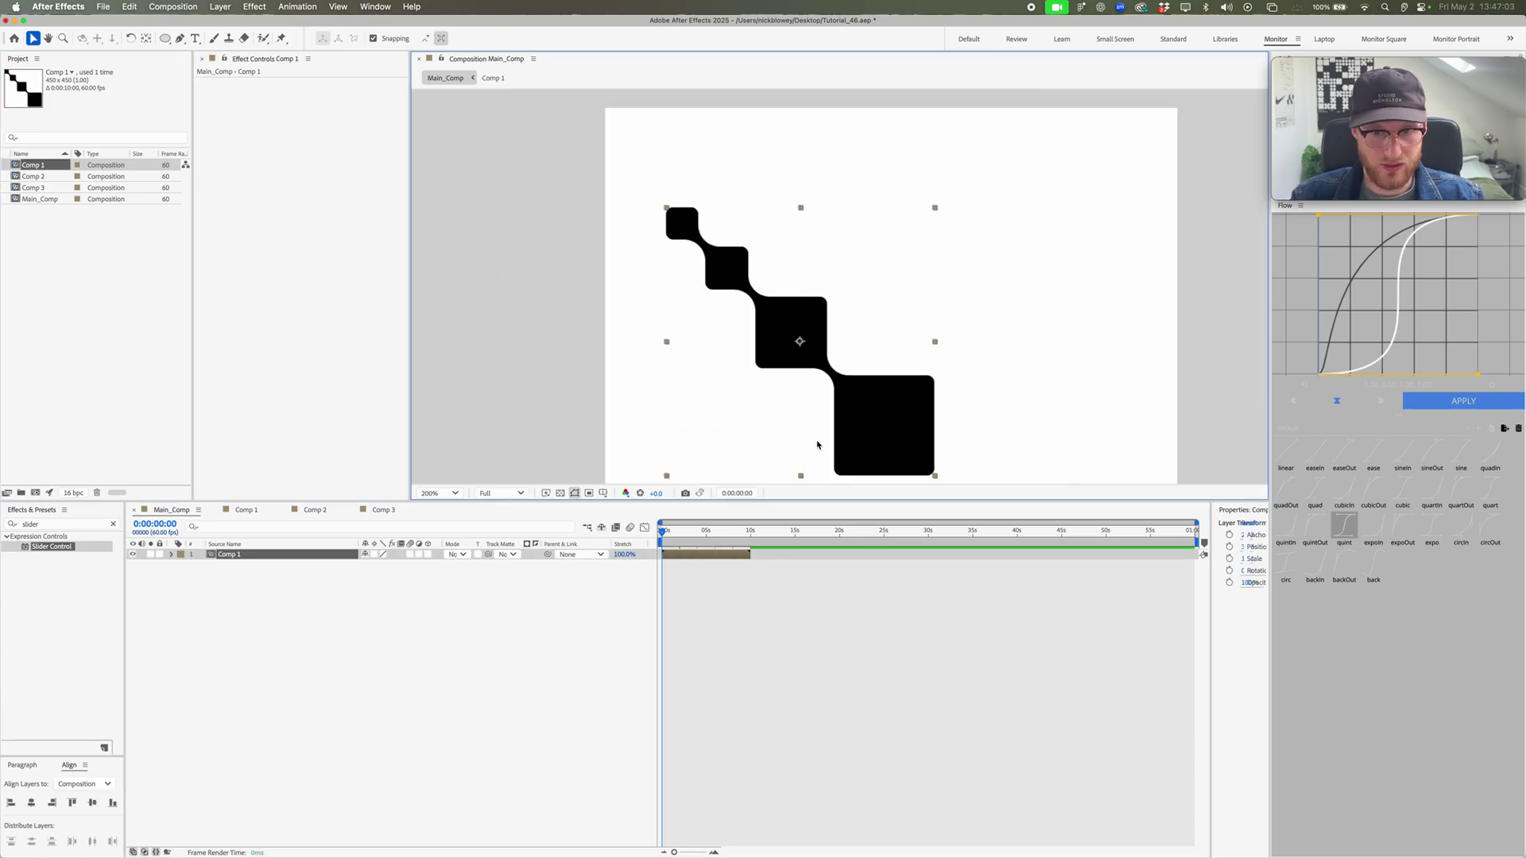
key("super+apostrophe")
Step: Switch to Illustrator, show its grid and examine the margin between the artboard corner and the first square
key("space")
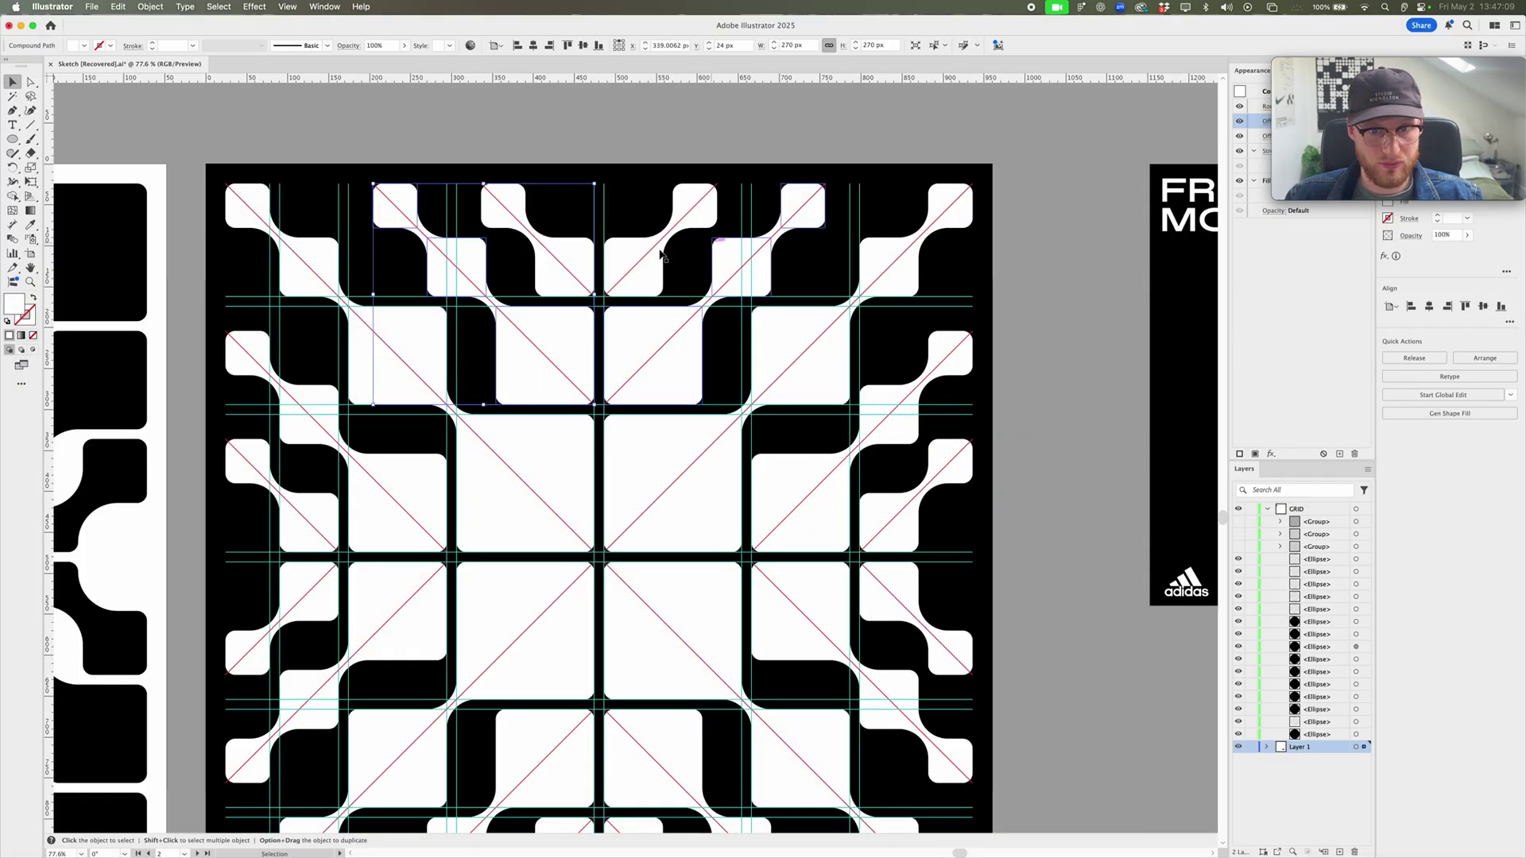
left_click_drag(297, 222, 456, 271)
key("super+apostrophe")
scroll(526, 289, "up", 10)
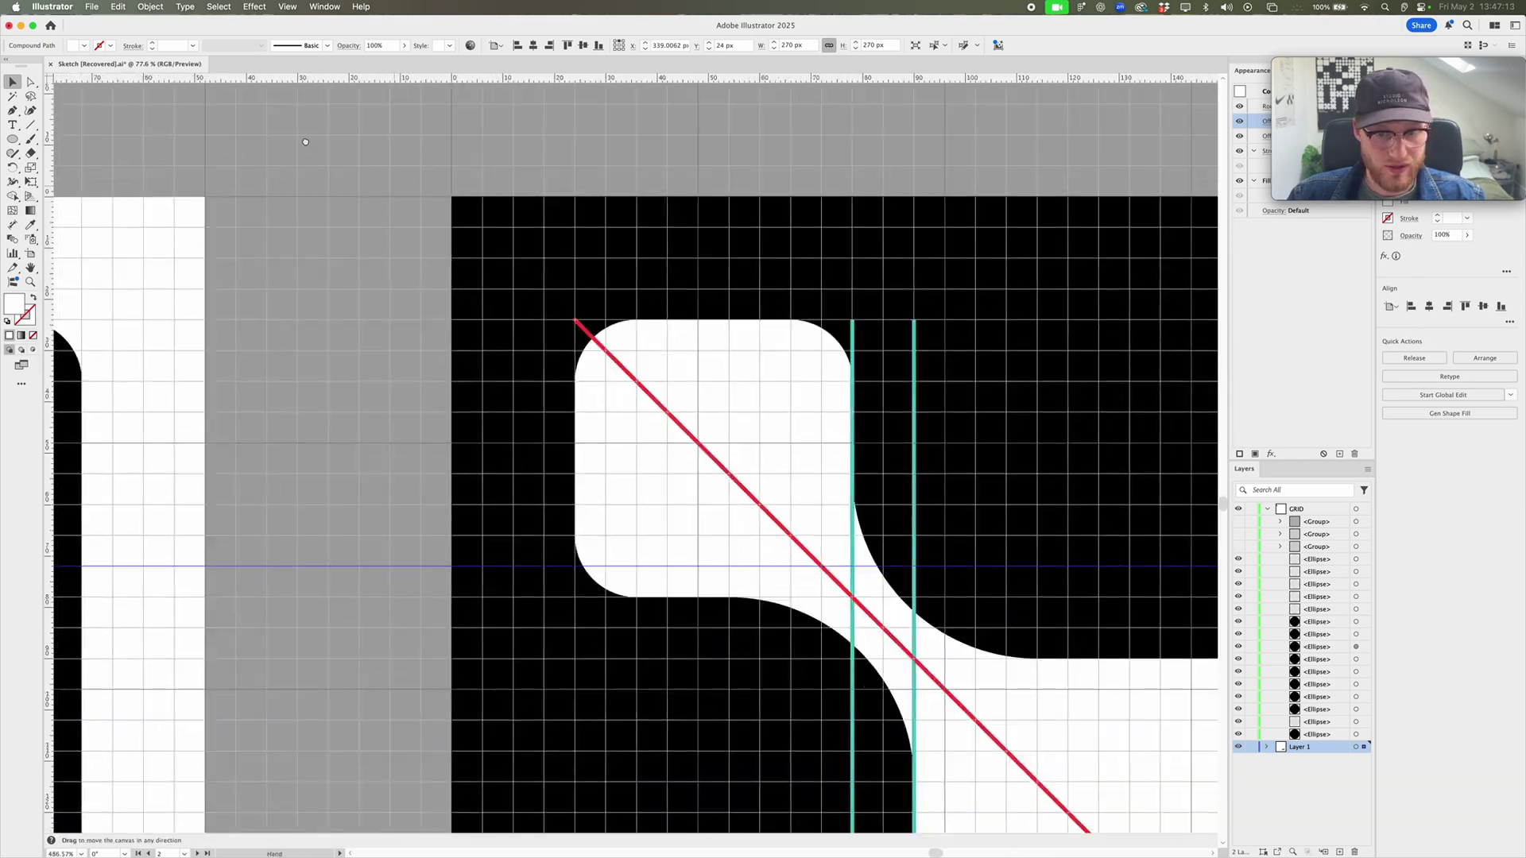
Step: Back in After Effects, enable grid snapping and position Comp 1 four small grid squares in from Main_Comp's top and left edges
key("super+Tab")
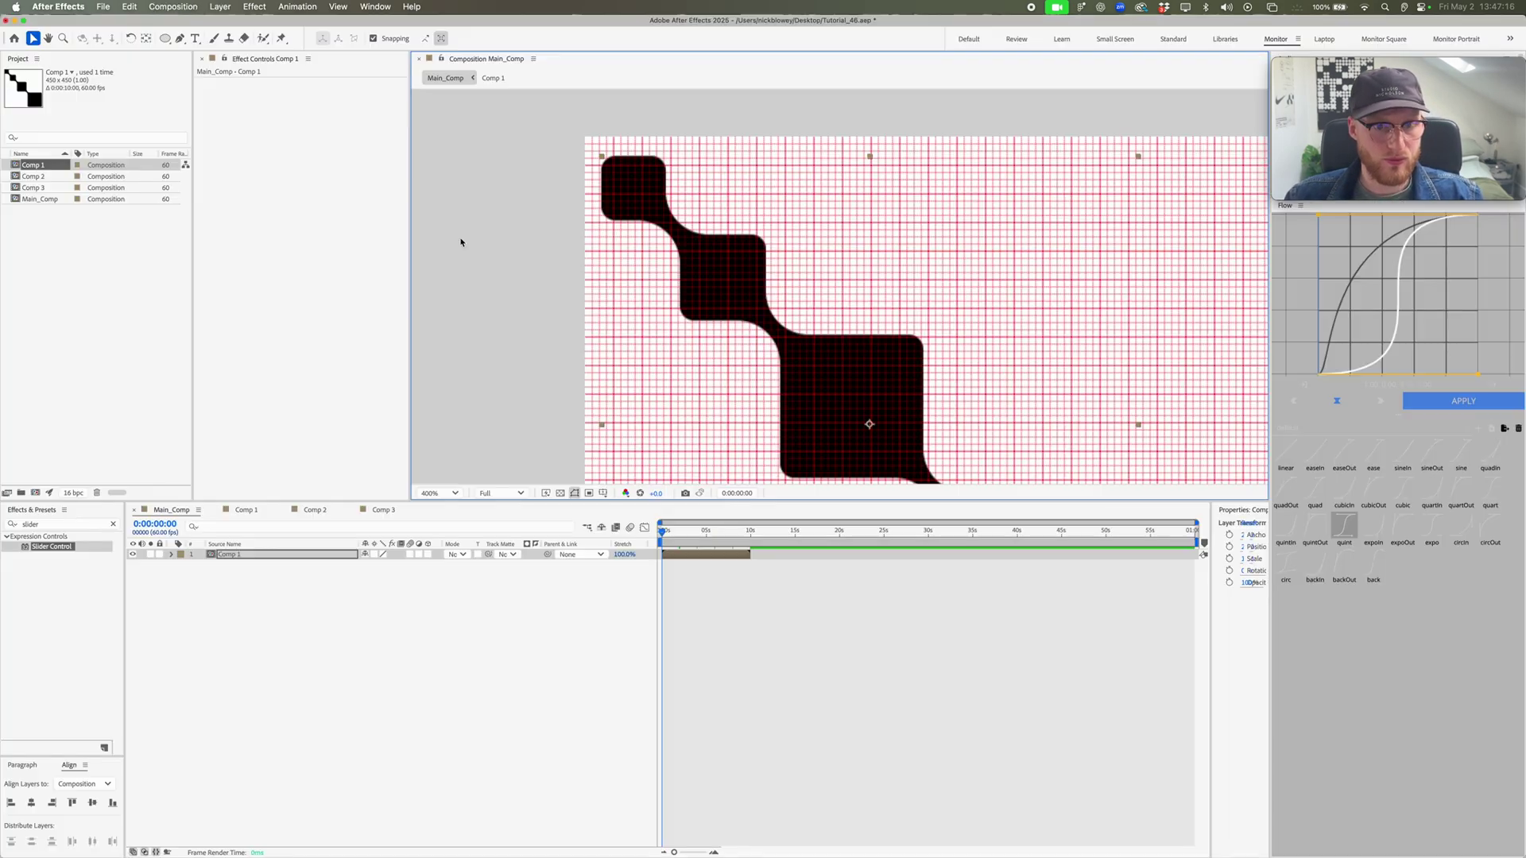
left_click_drag(664, 212, 685, 234)
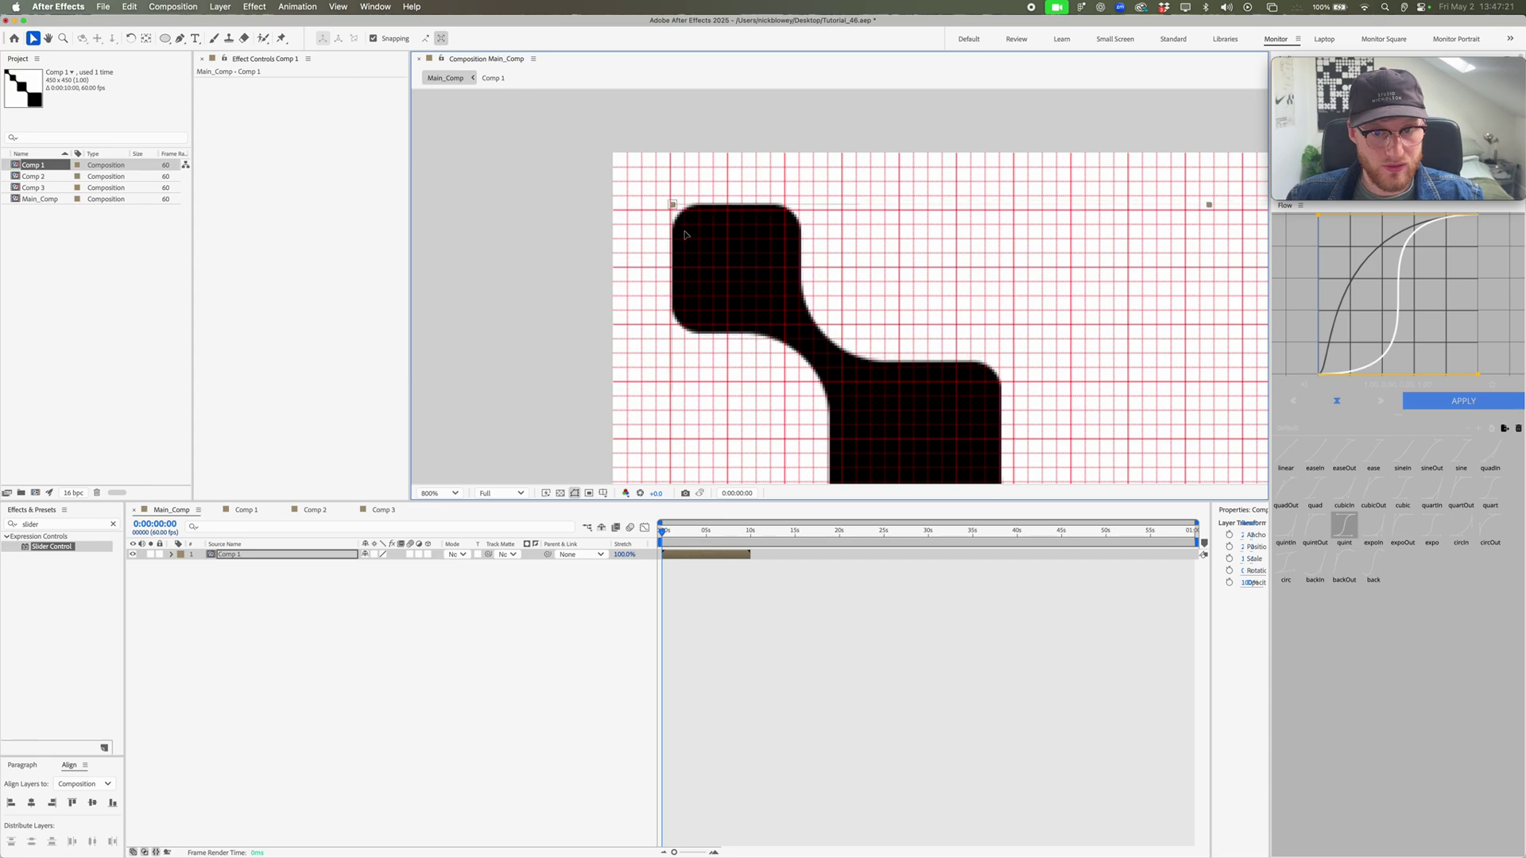
key("period")
left_click(337, 6)
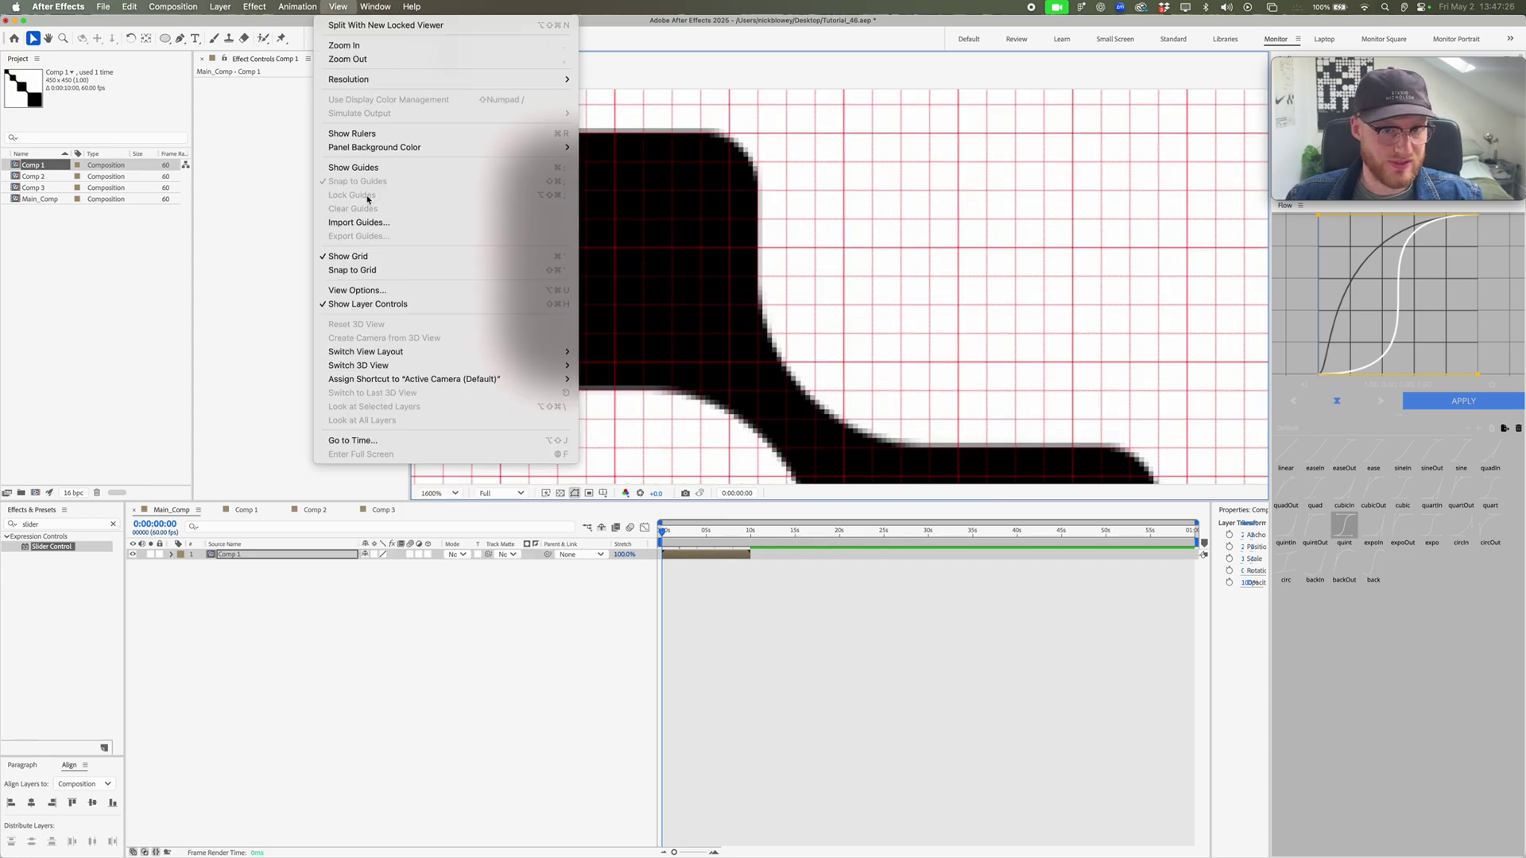
left_click(381, 268)
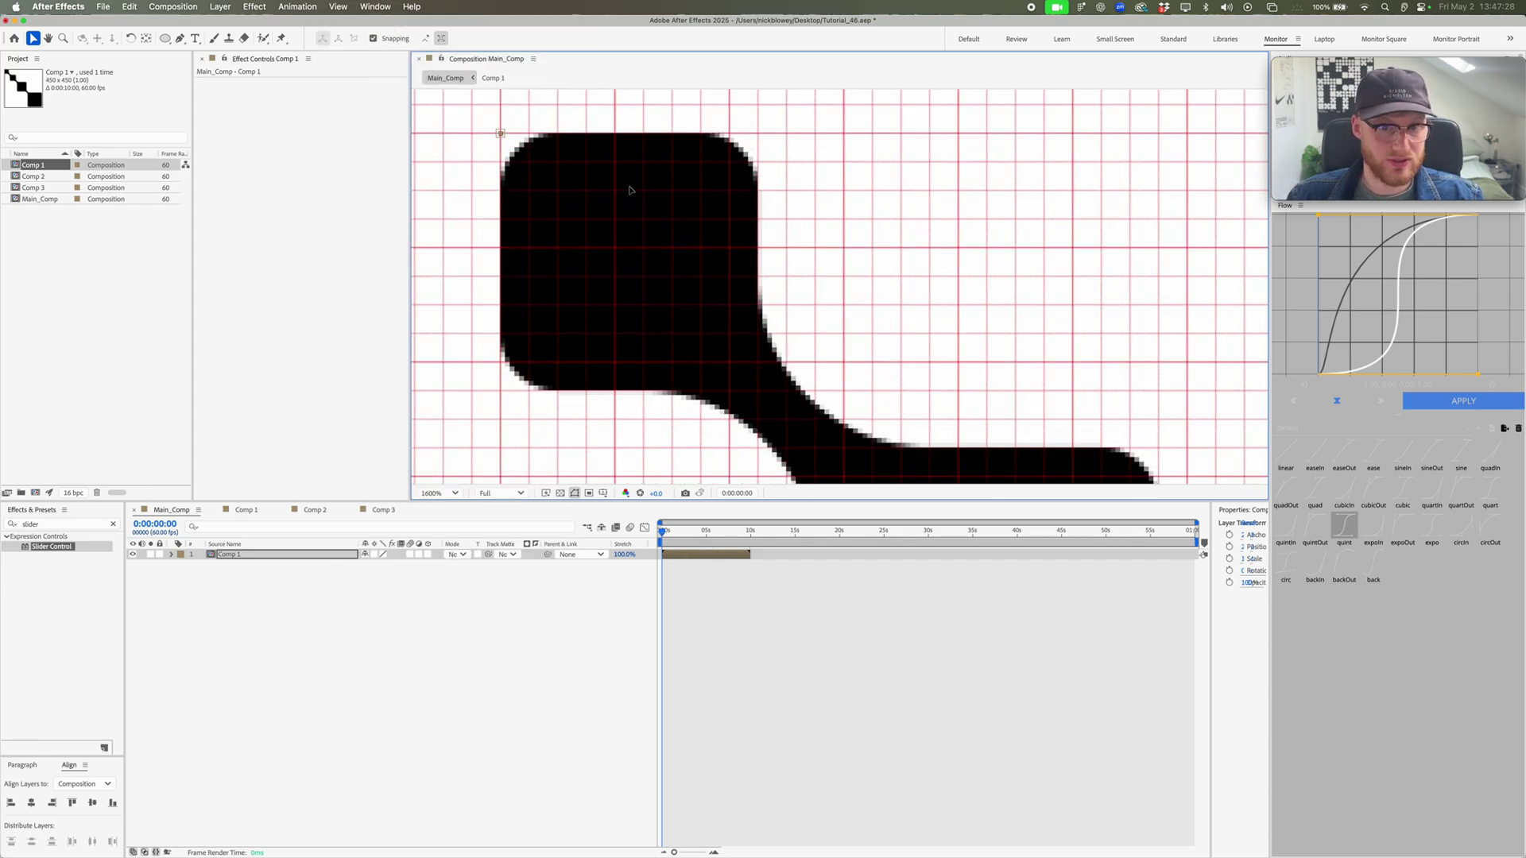
Step: Add Comp 2 to Main_Comp, roughly above Comp 1's largest square, and adjust its vertical position
key("comma")
key("comma")
key("comma")
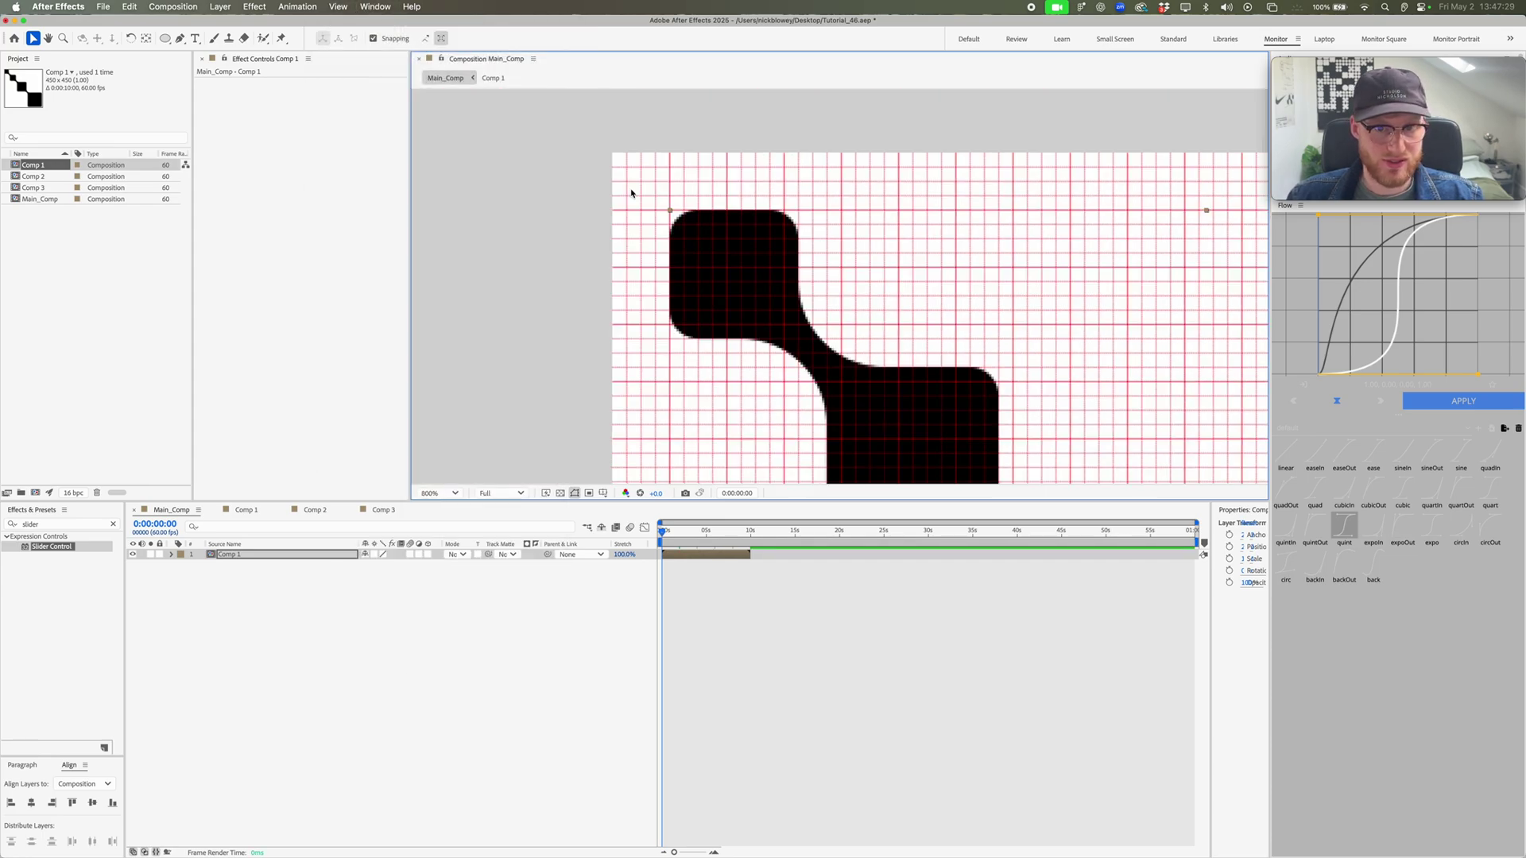
left_click_drag(33, 175, 750, 218)
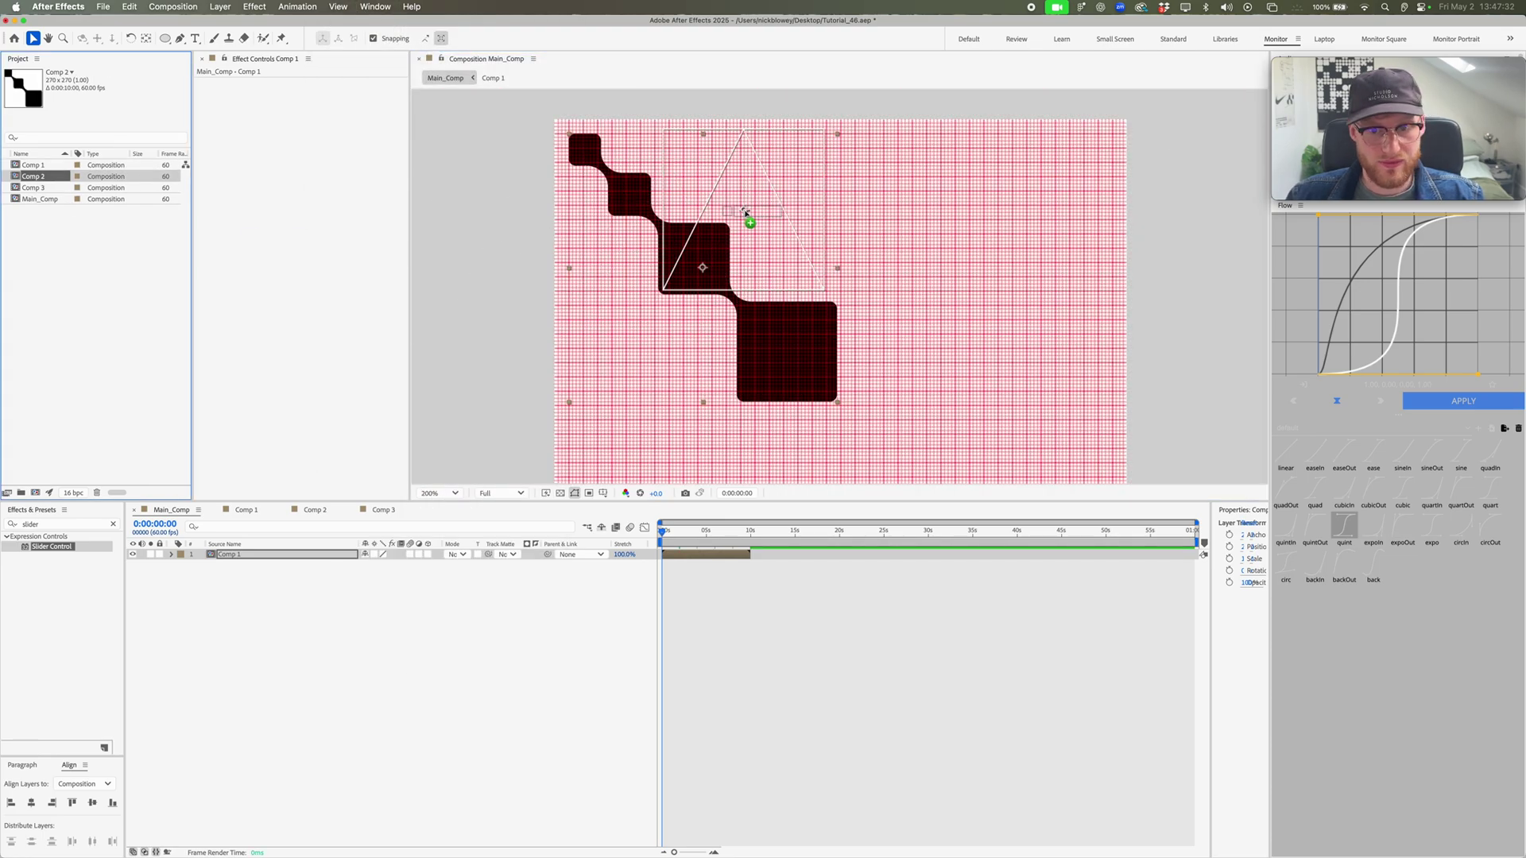
scroll(826, 286, "up", 4)
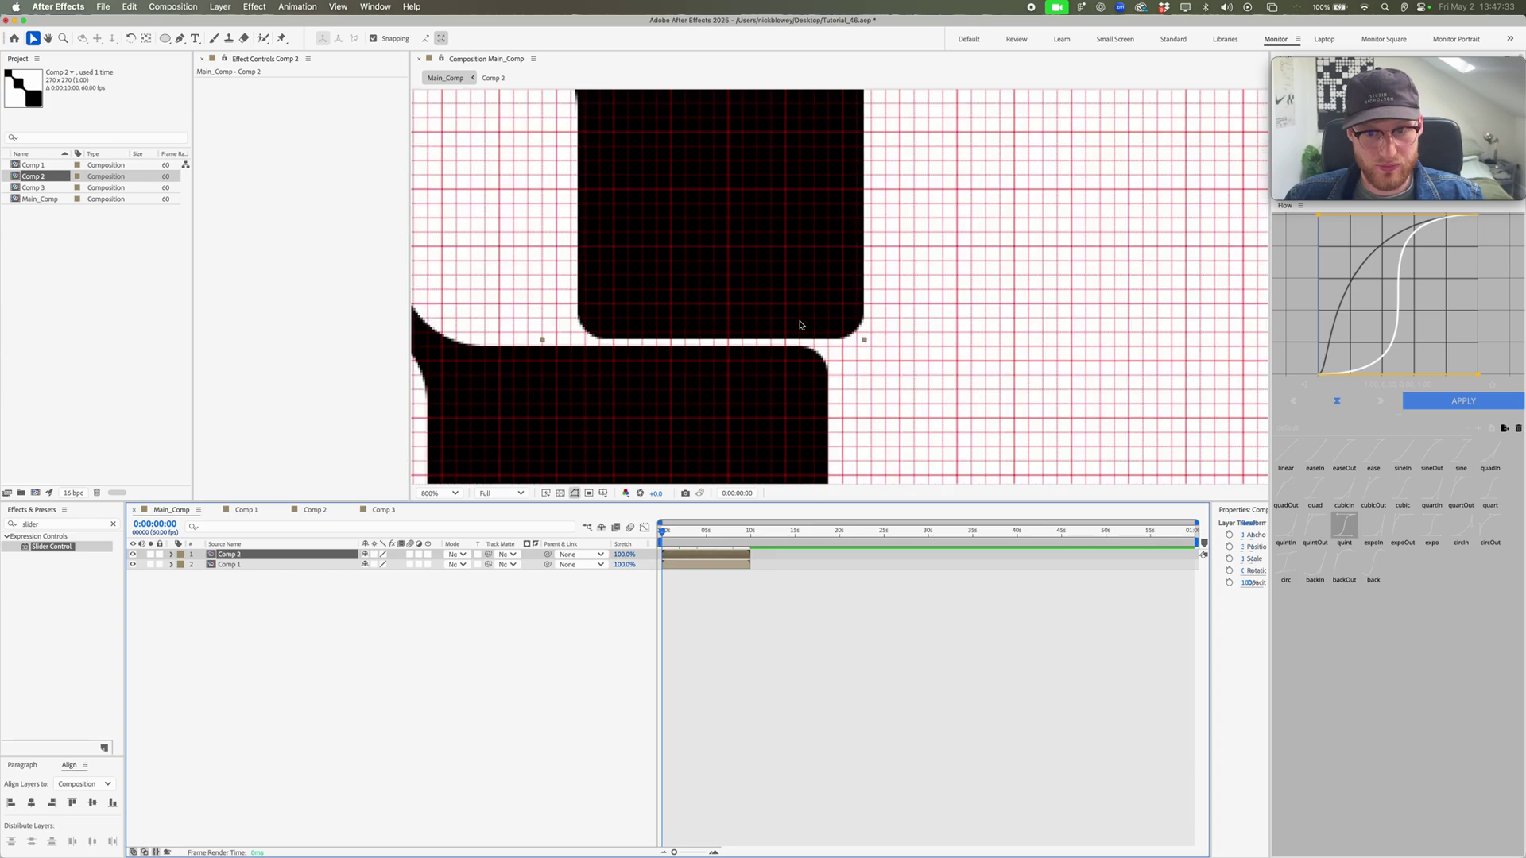
key("Up")
key("Up")
key("Down")
key("Down")
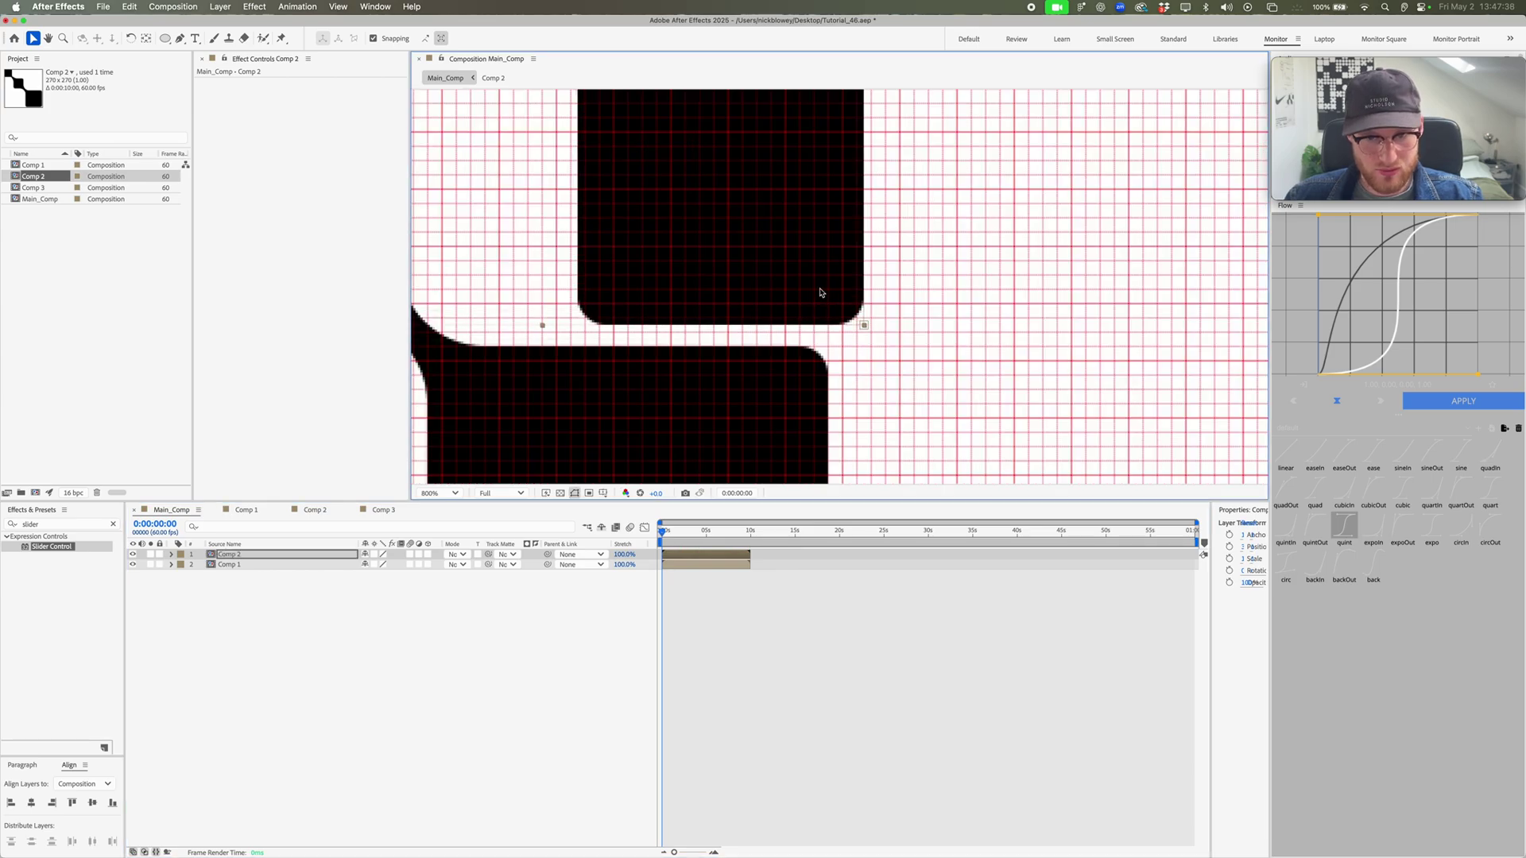
Step: Nudge Comp 2 to line its right edge up with Comp 1's, keeping a two-square grid gap above Comp 1's largest square
key("period")
key("Up")
key("Left")
key("Left")
key("Left")
key("Left")
key("Left")
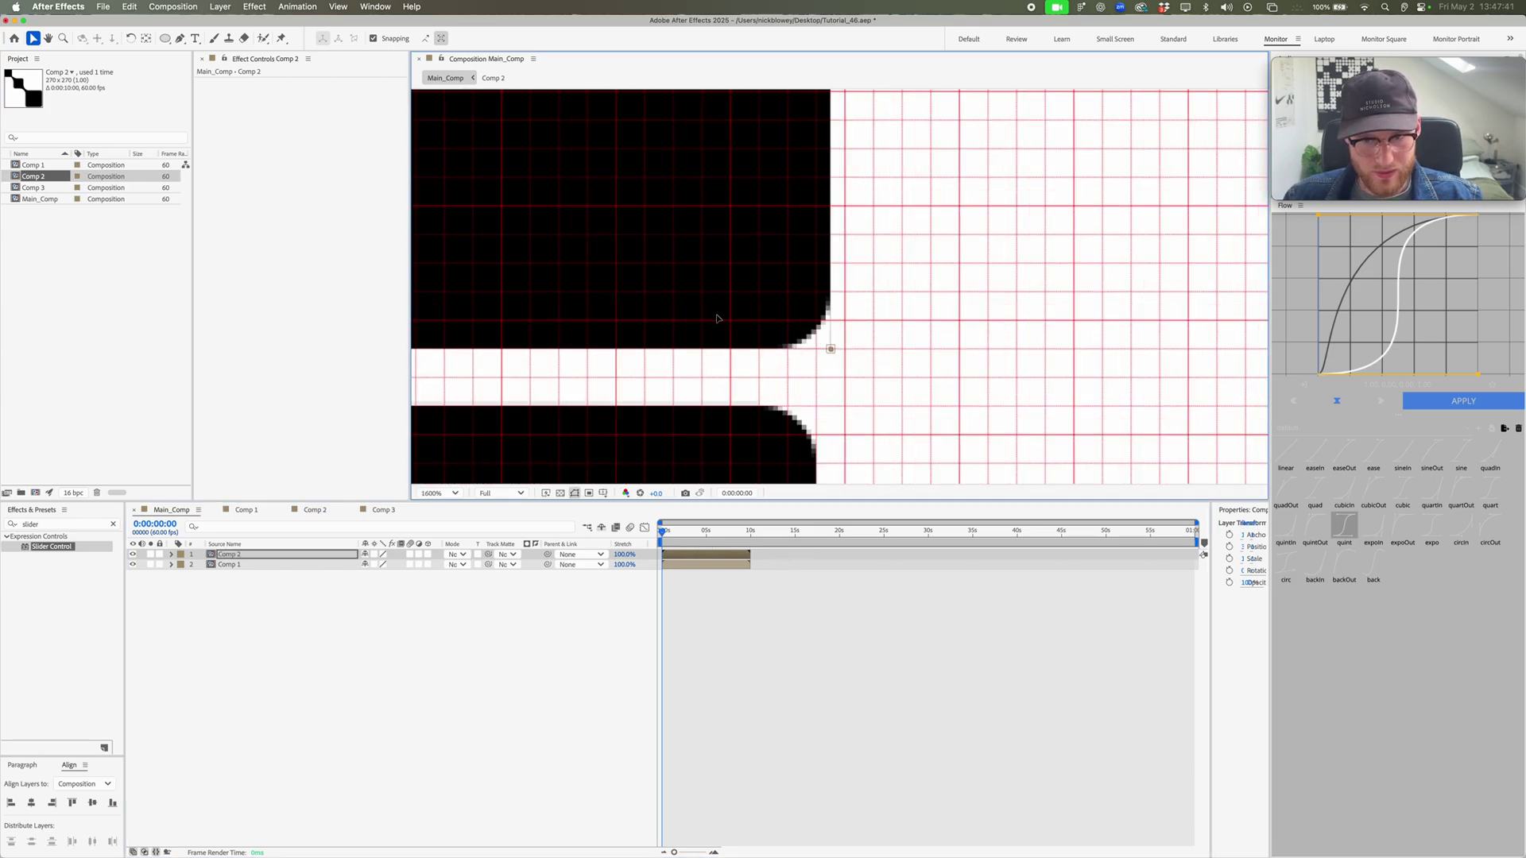
Step: Add Comp 3 to Main_Comp and position it above Comp 2's largest square, beside Comp 2's two smaller squares
key("comma")
key("comma")
key("comma")
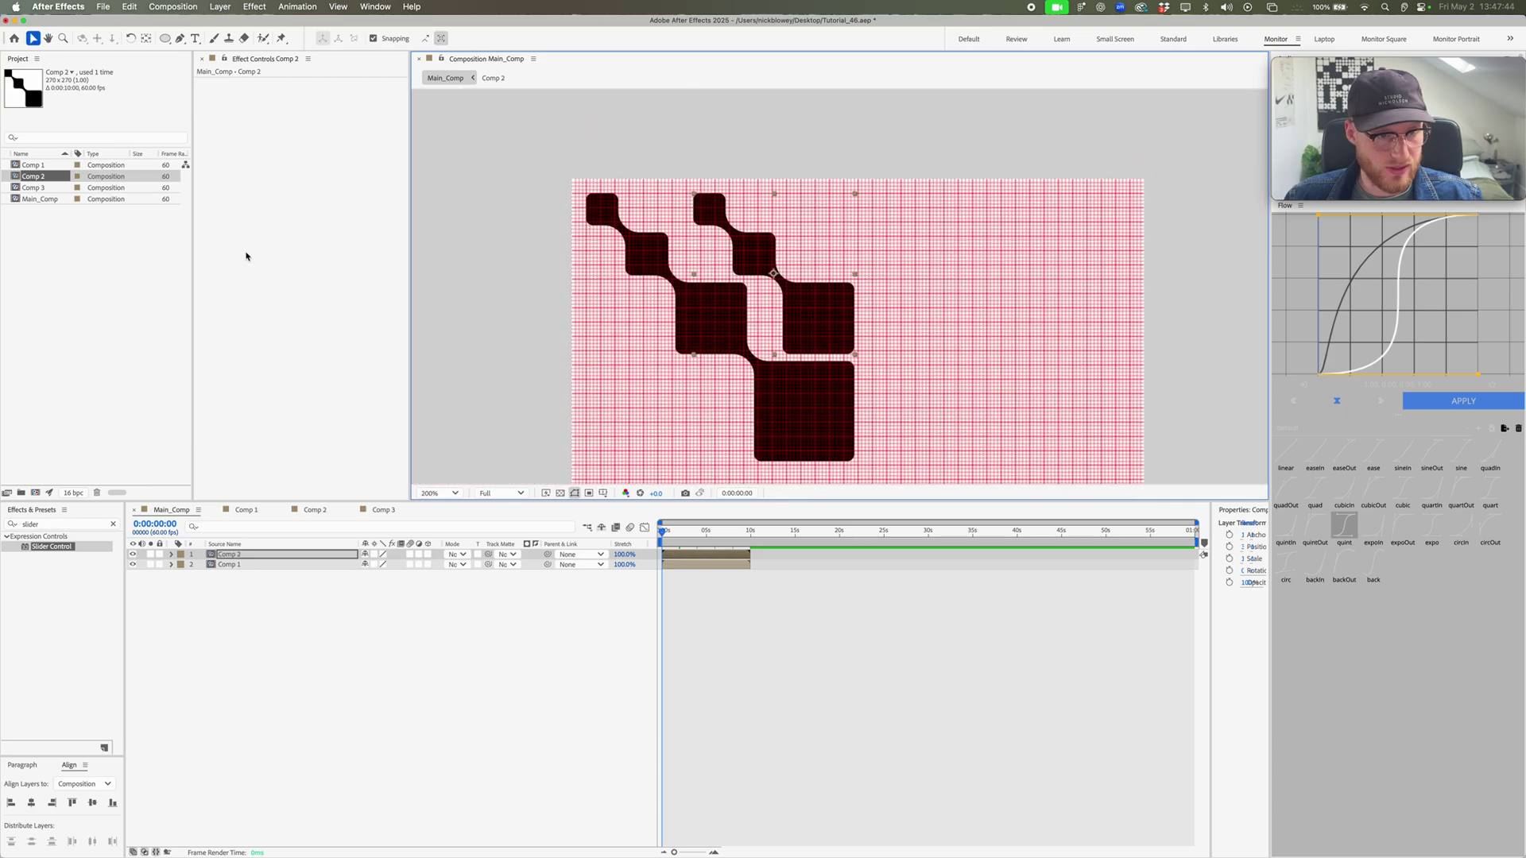
left_click(35, 188)
left_click_drag(803, 221, 804, 223)
key("period")
key("period")
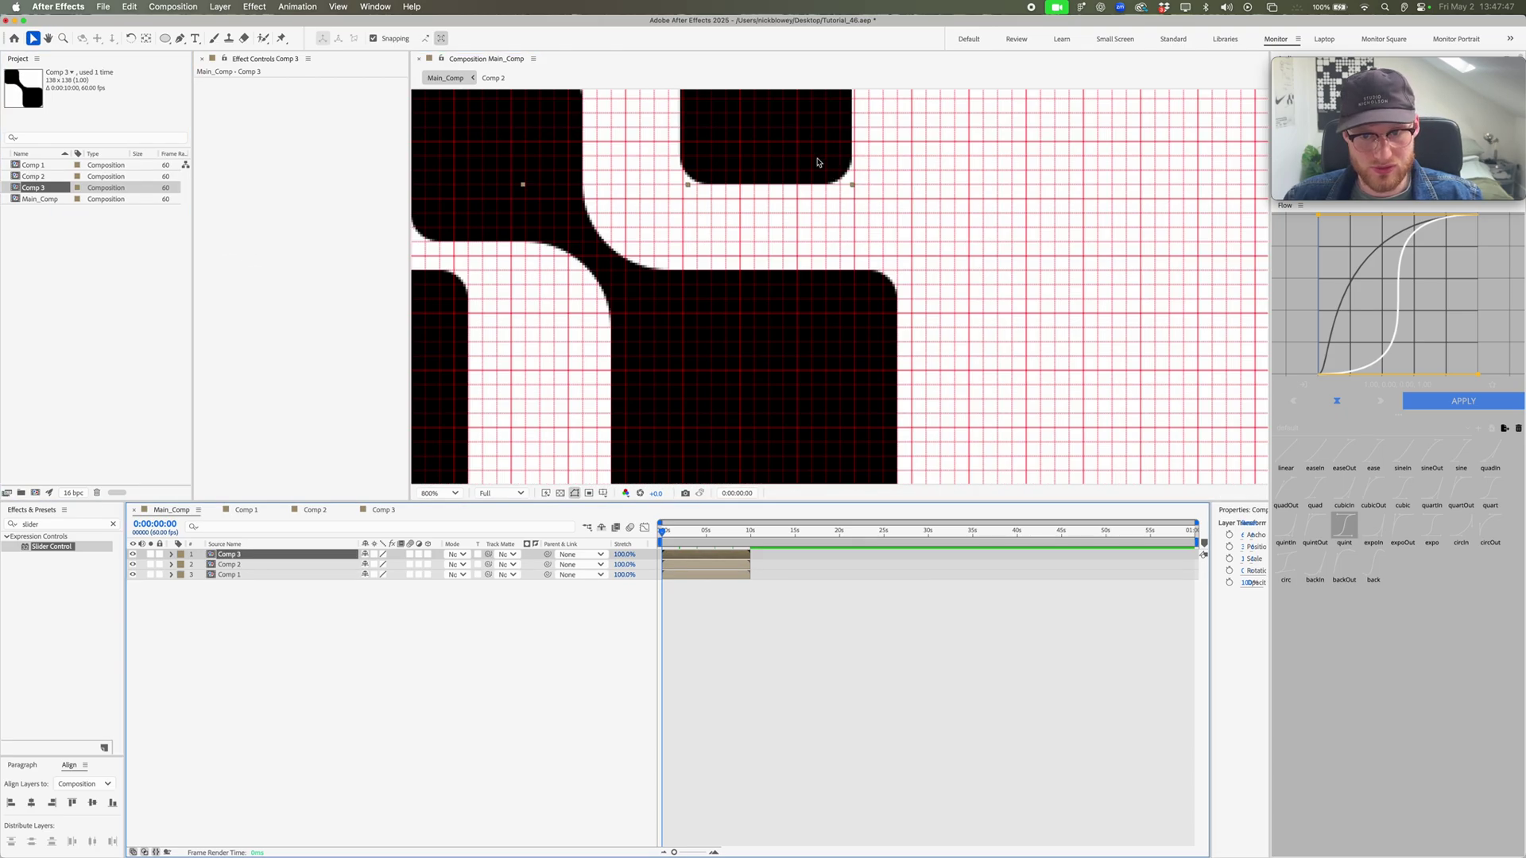
left_click_drag(818, 162, 868, 213)
left_click_drag(900, 154, 915, 166)
scroll(918, 246, "down", 3)
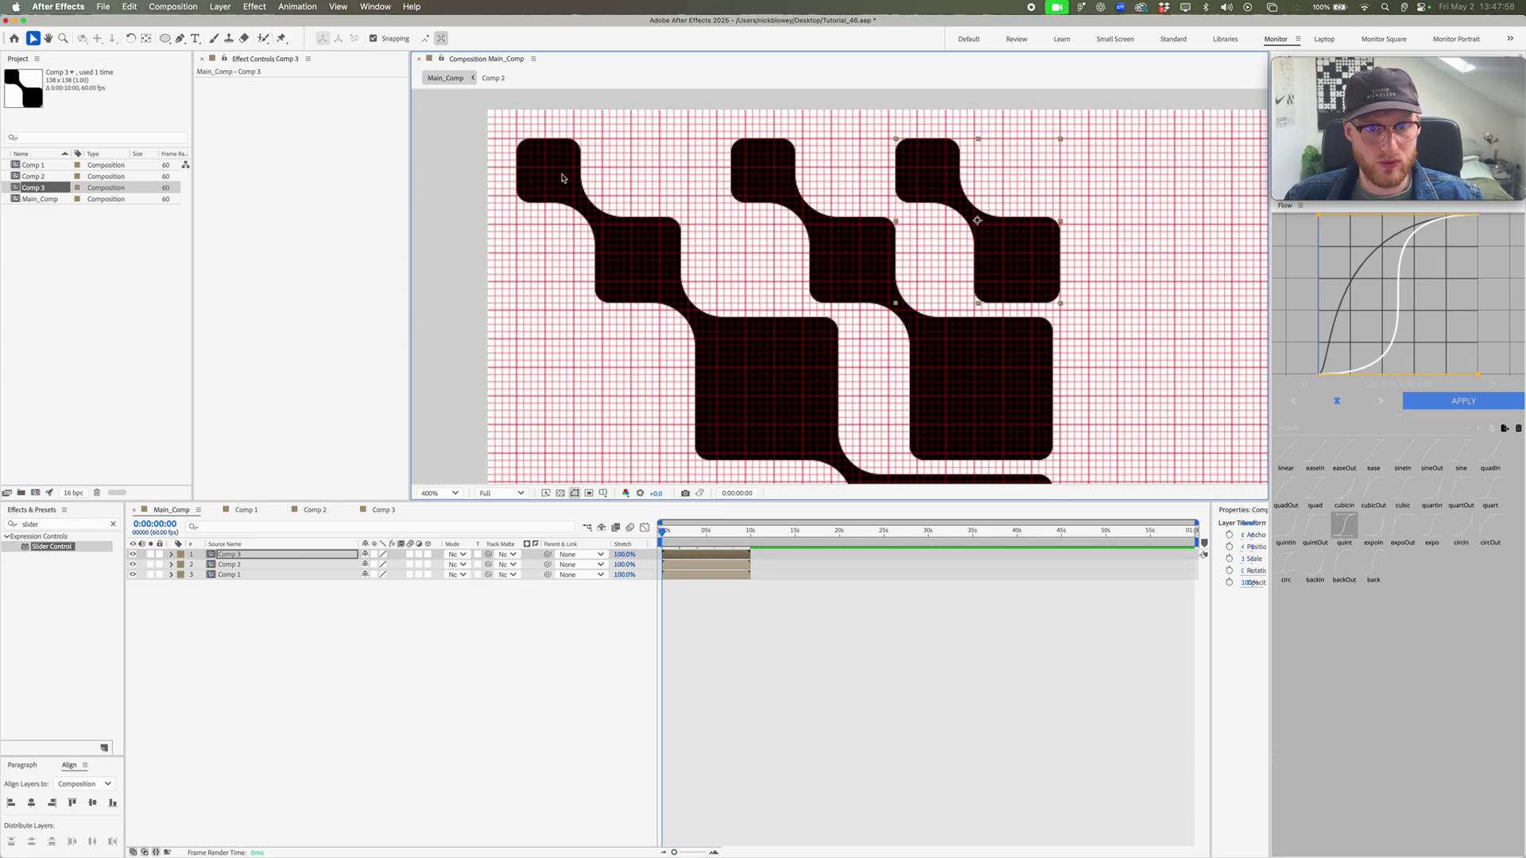
Step: Duplicate the Comp 2 layer and move the copy beside Comp 1's largest square, aligned to its lower edge and the left margin
left_click(889, 321)
scroll(930, 299, "down", 2)
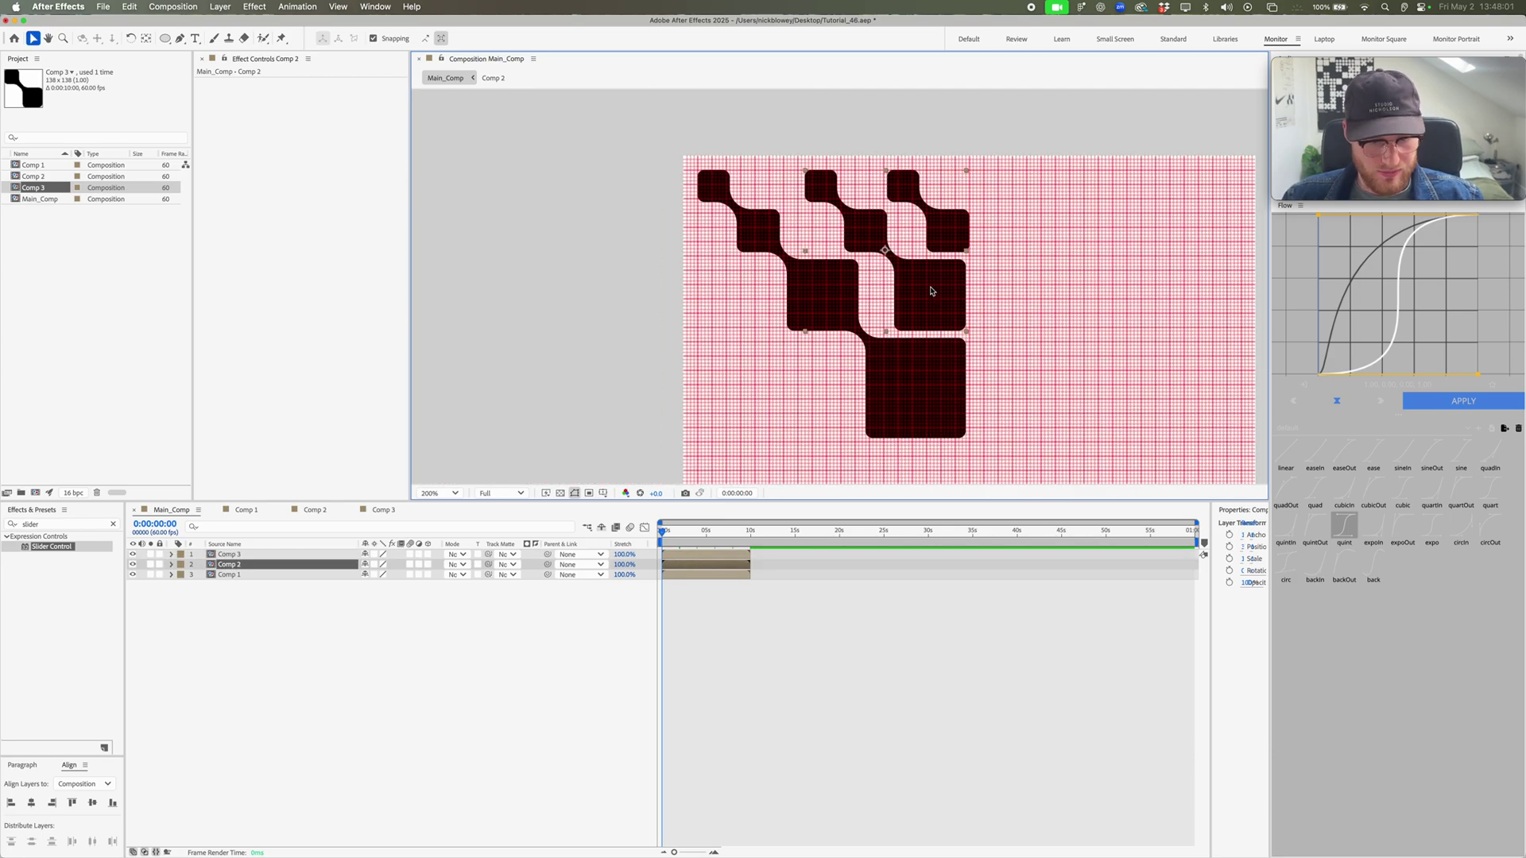
key("ctrl+d")
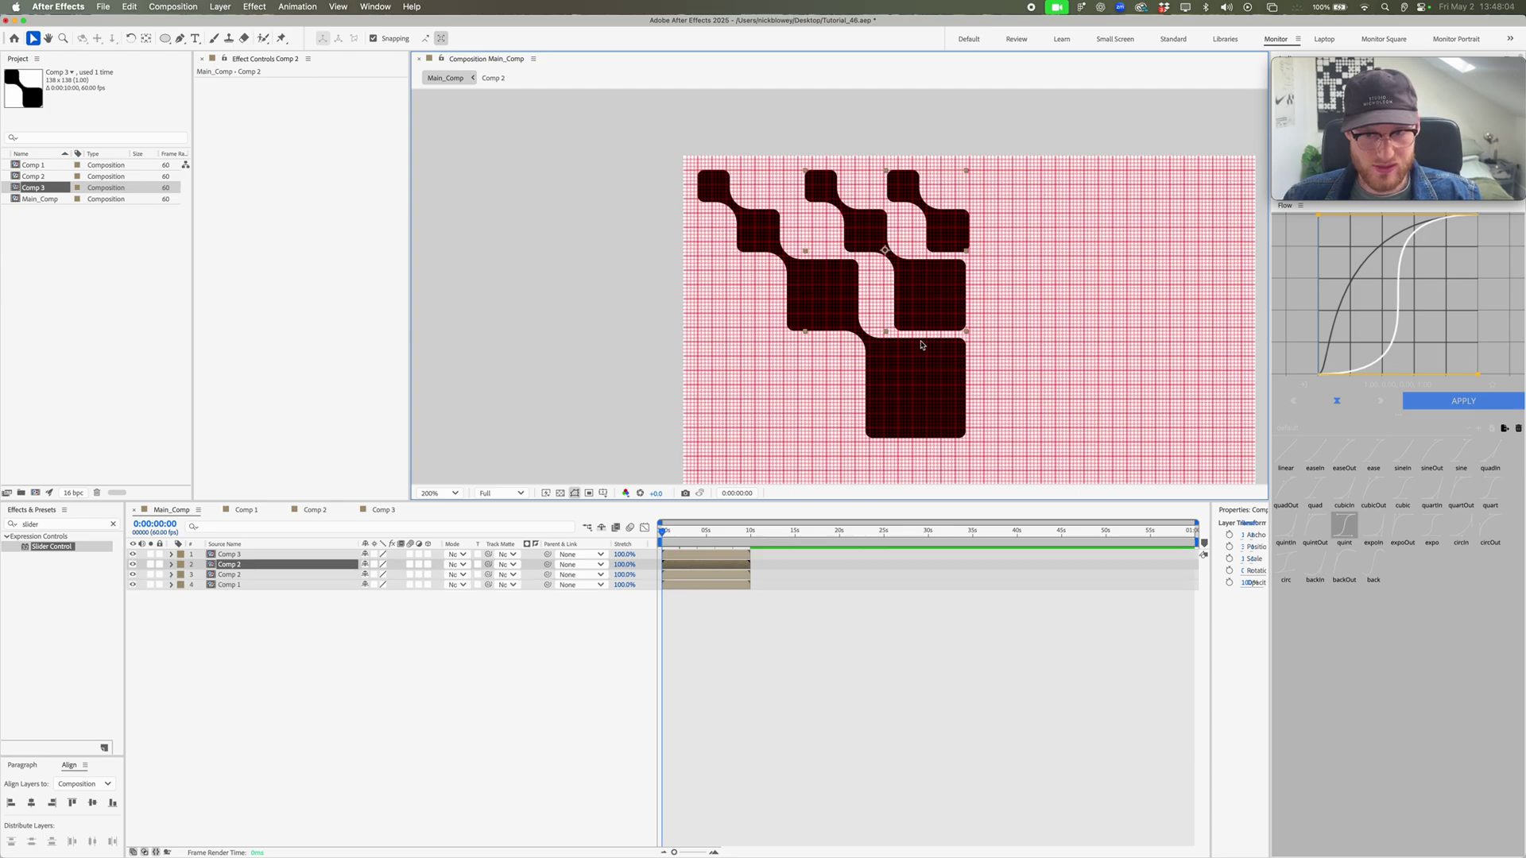
left_click_drag(920, 340, 818, 408)
scroll(822, 296, "up", 3)
scroll(827, 295, "up", 2)
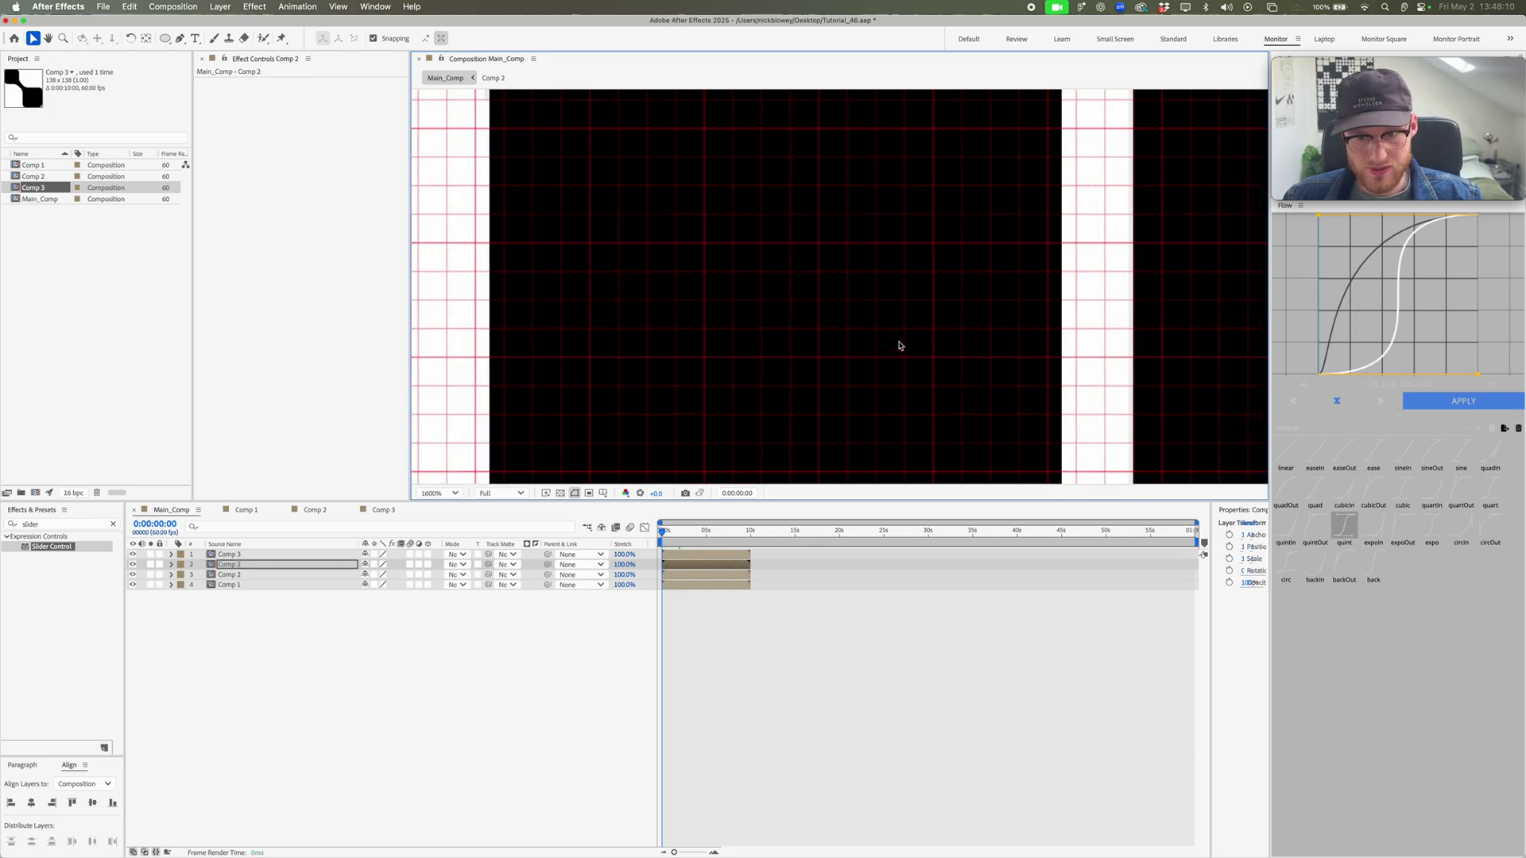
scroll(949, 363, "down", 1)
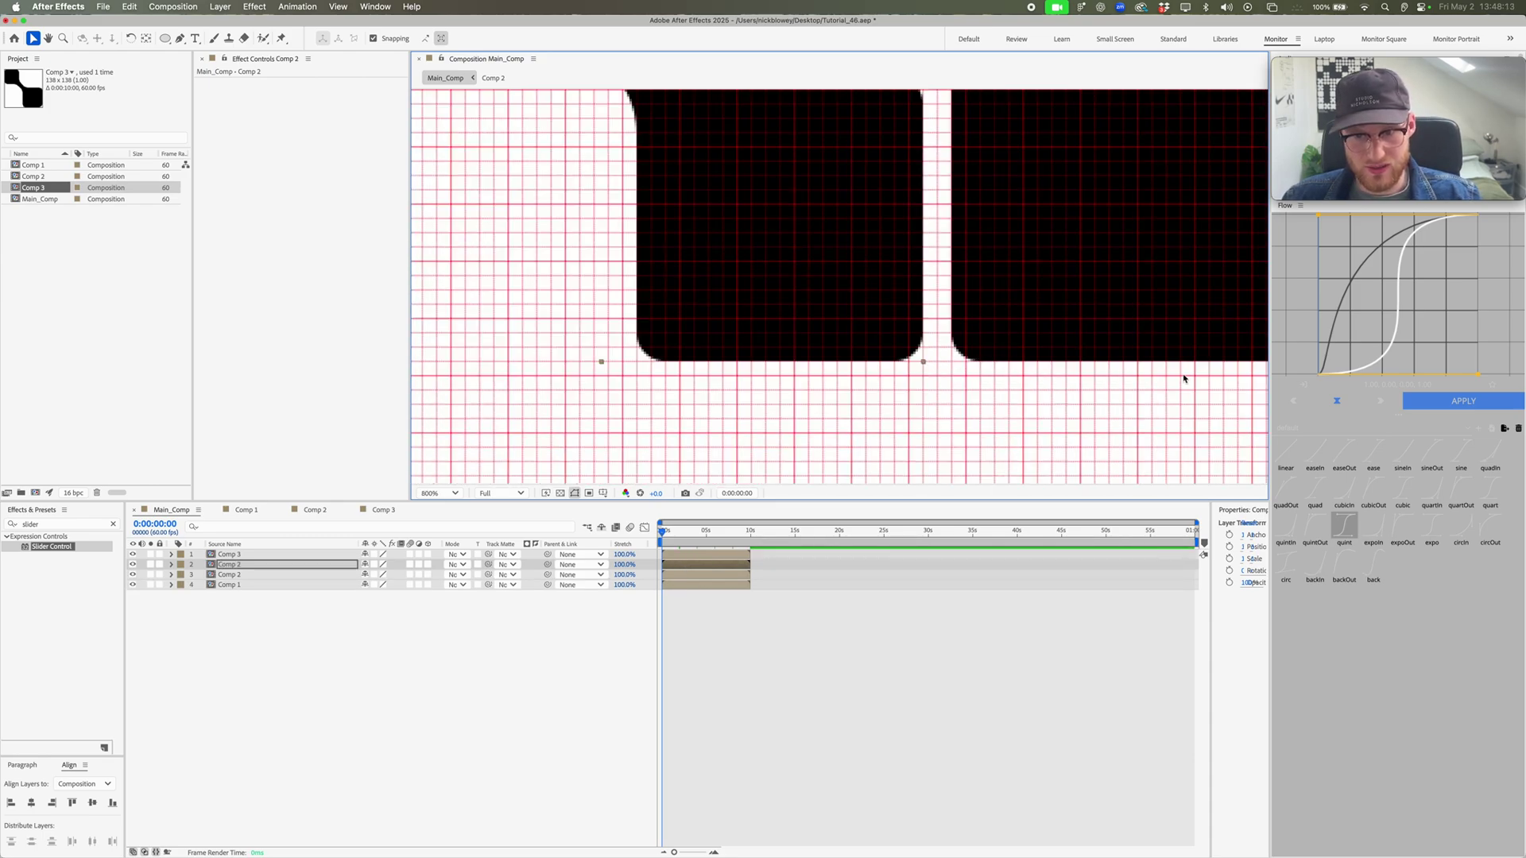
scroll(718, 171, "down", 2)
Step: Duplicate the Comp 3 layer and place the copy in the lower-left gap beside the duplicated Comp 2's largest square
left_click(921, 229)
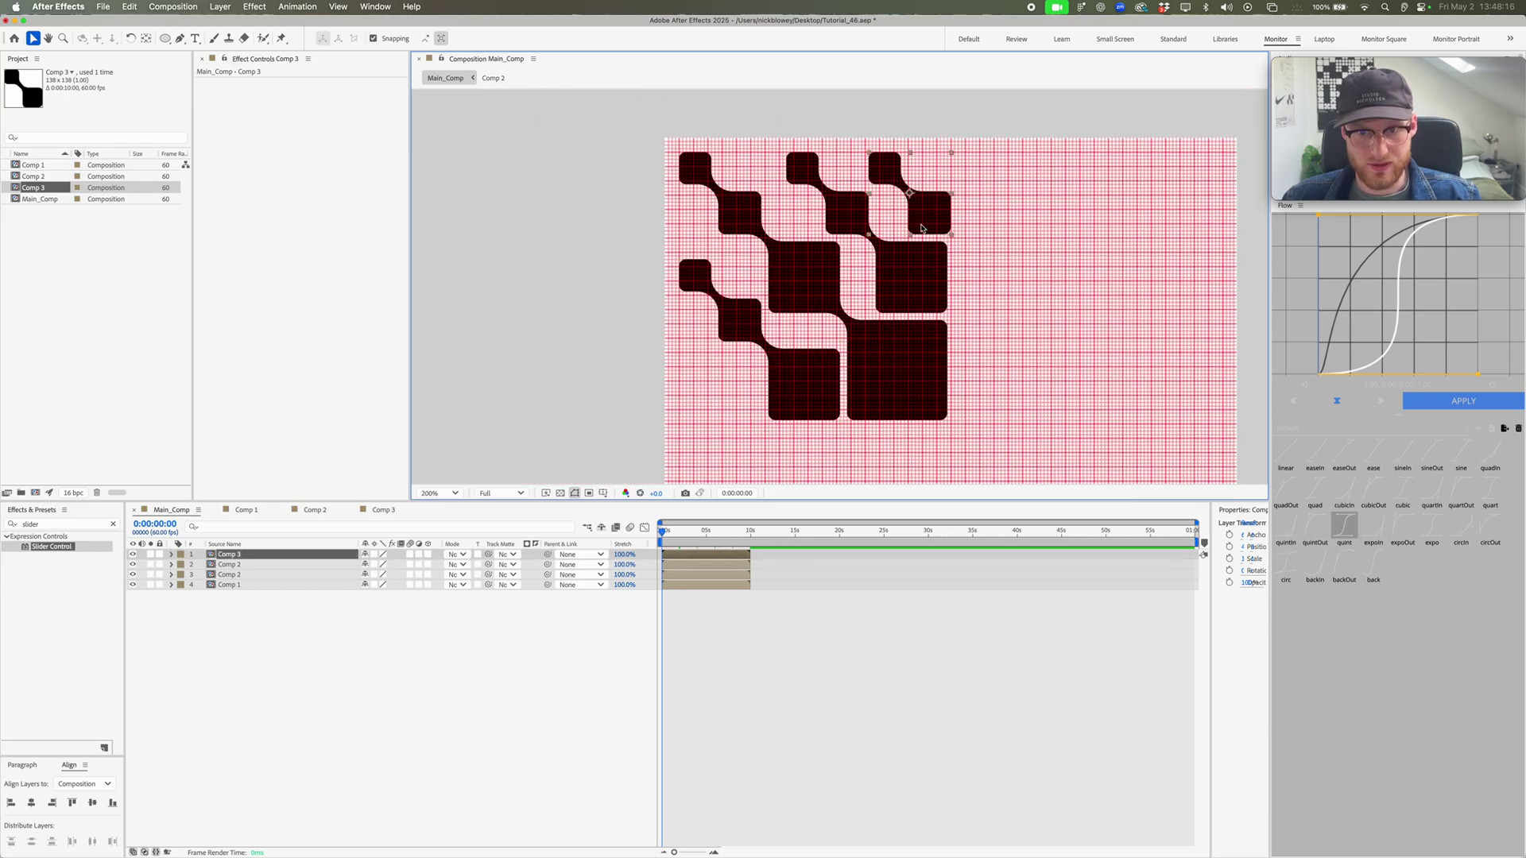
key("super+d")
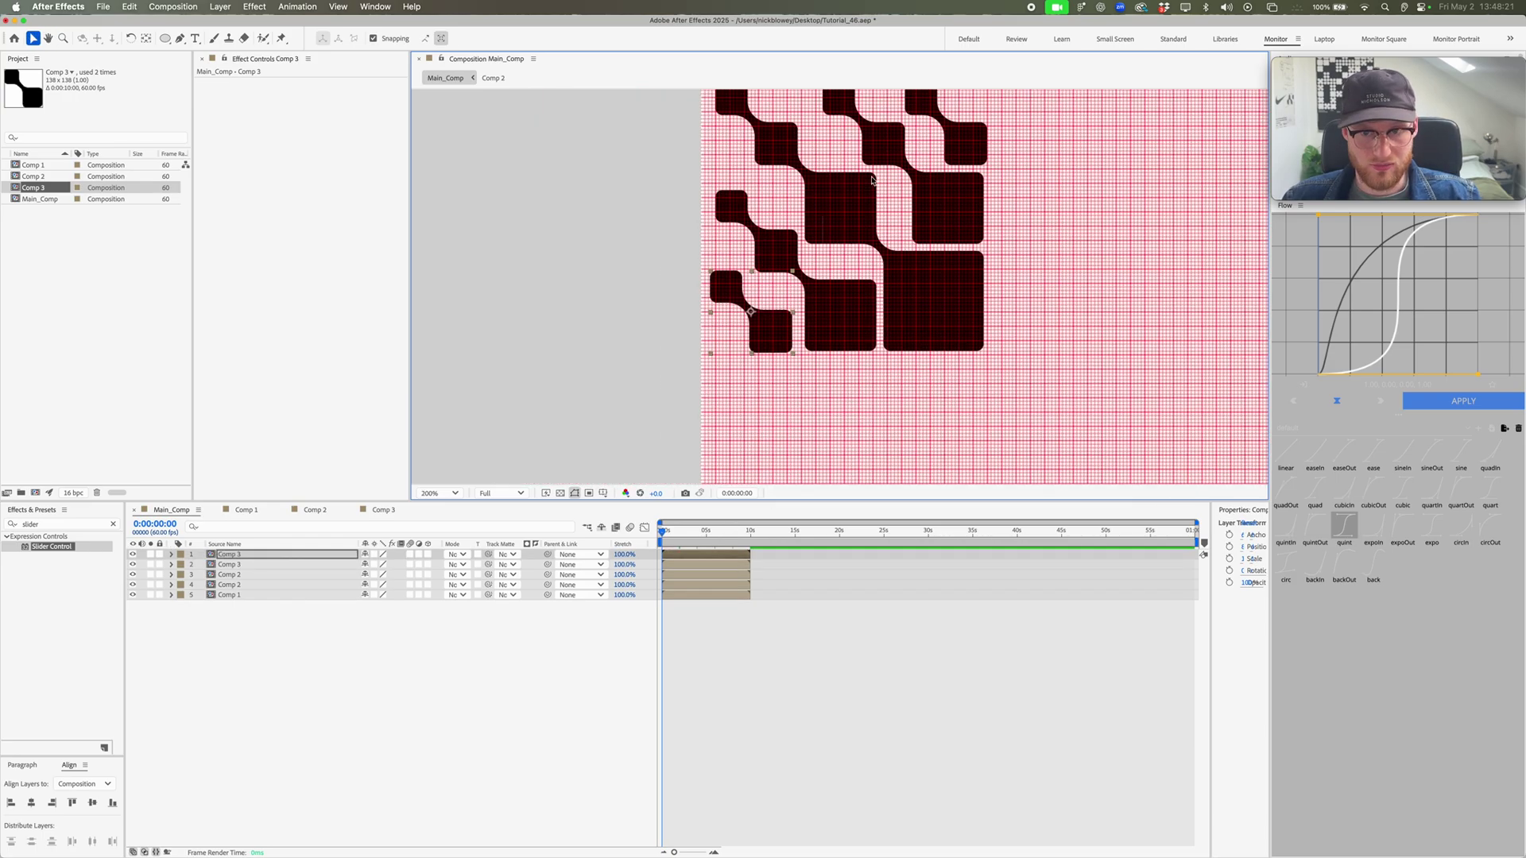
left_click_drag(873, 182, 896, 256)
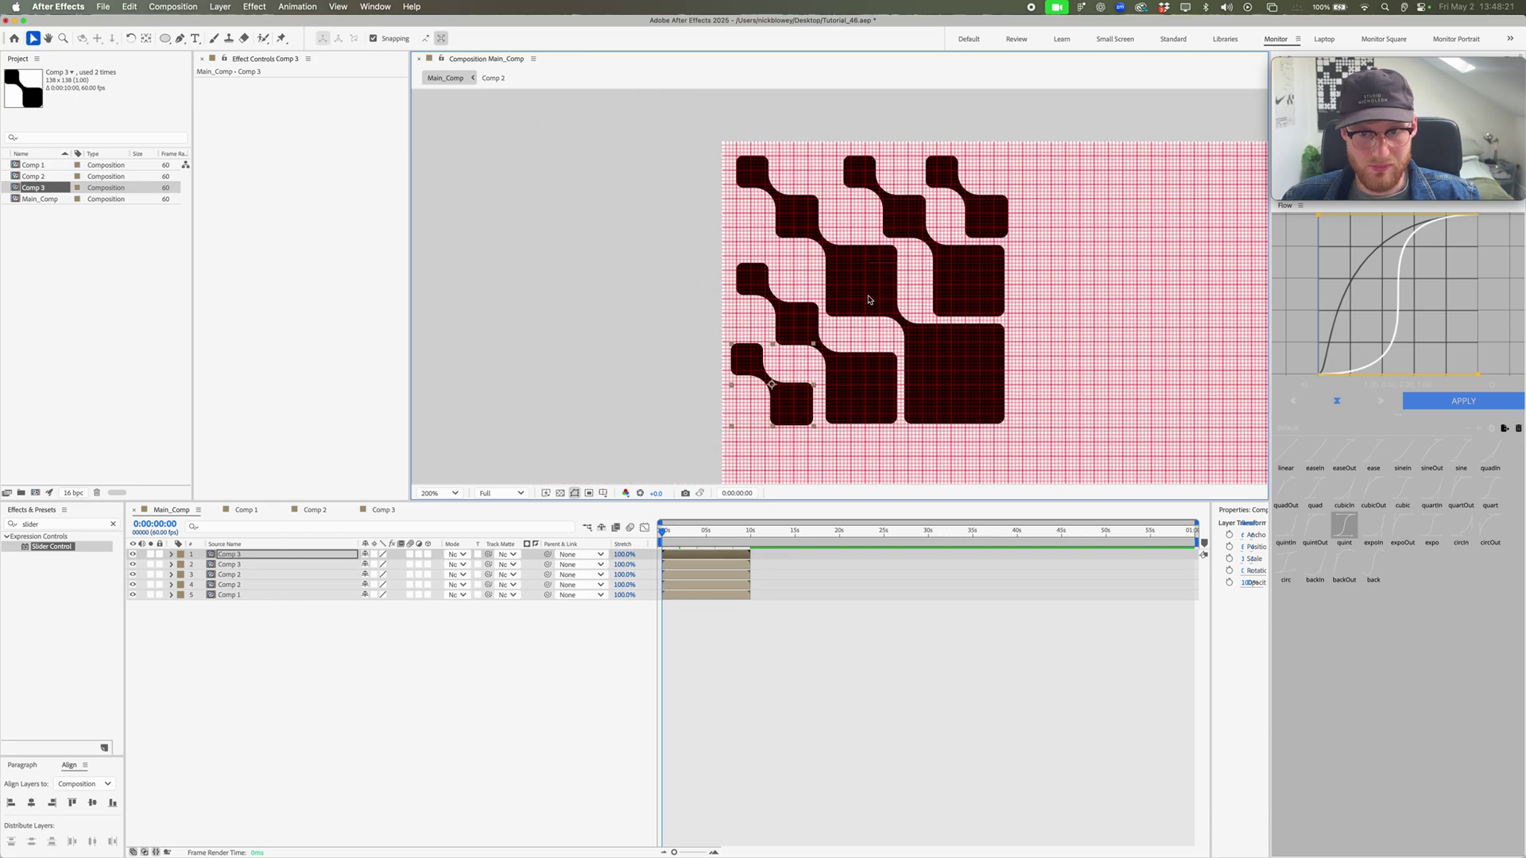
Step: Parent the other four layers to Comp 1 and fill the remaining quadrants with copies of the group rotated 90°, 180° and 270°
left_click(867, 296)
left_click(971, 387)
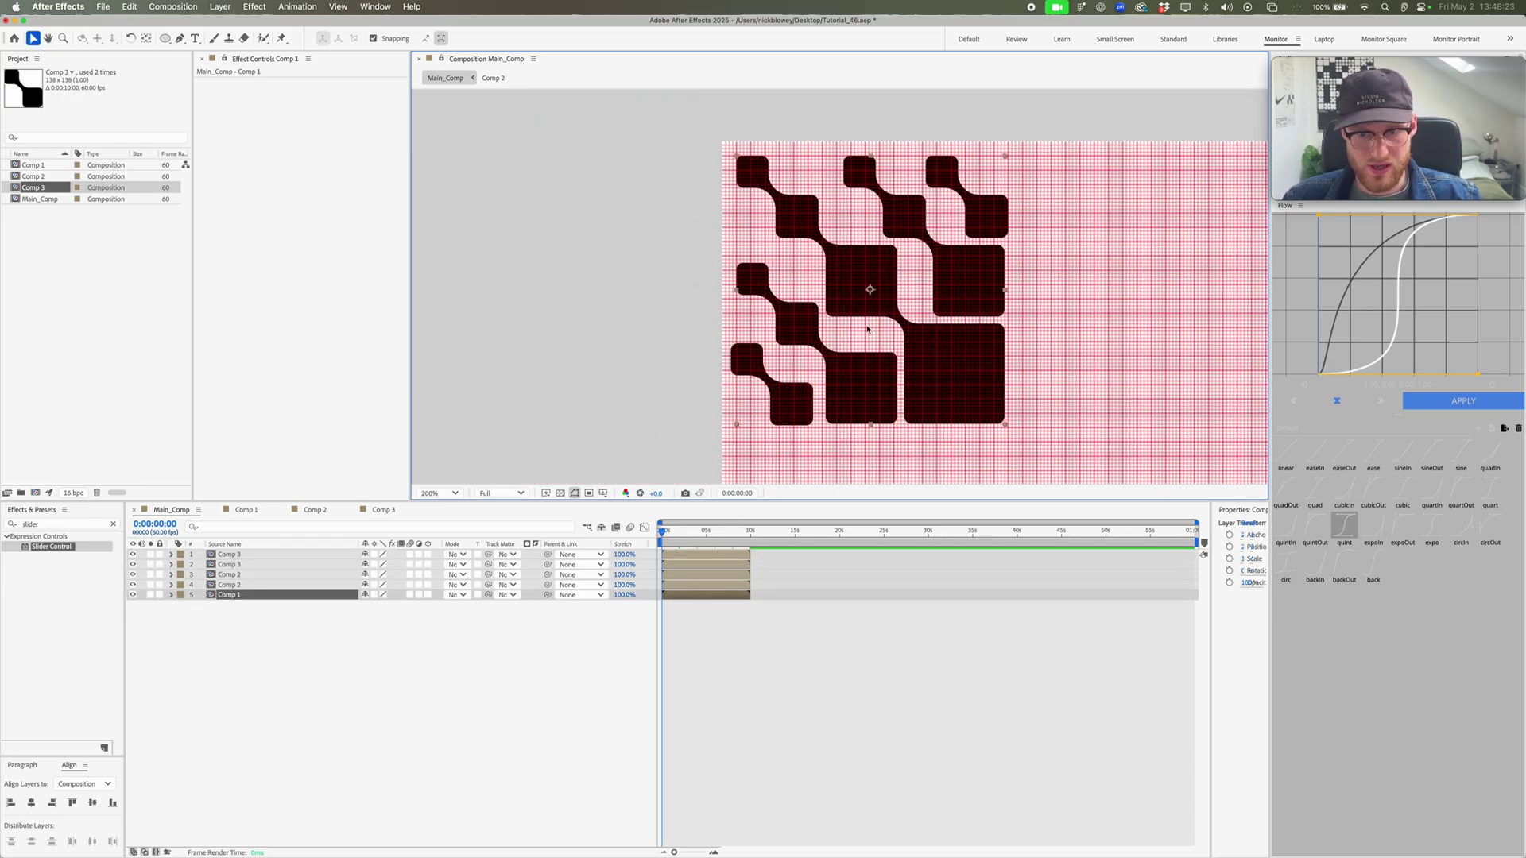
scroll(866, 287, "up", 3)
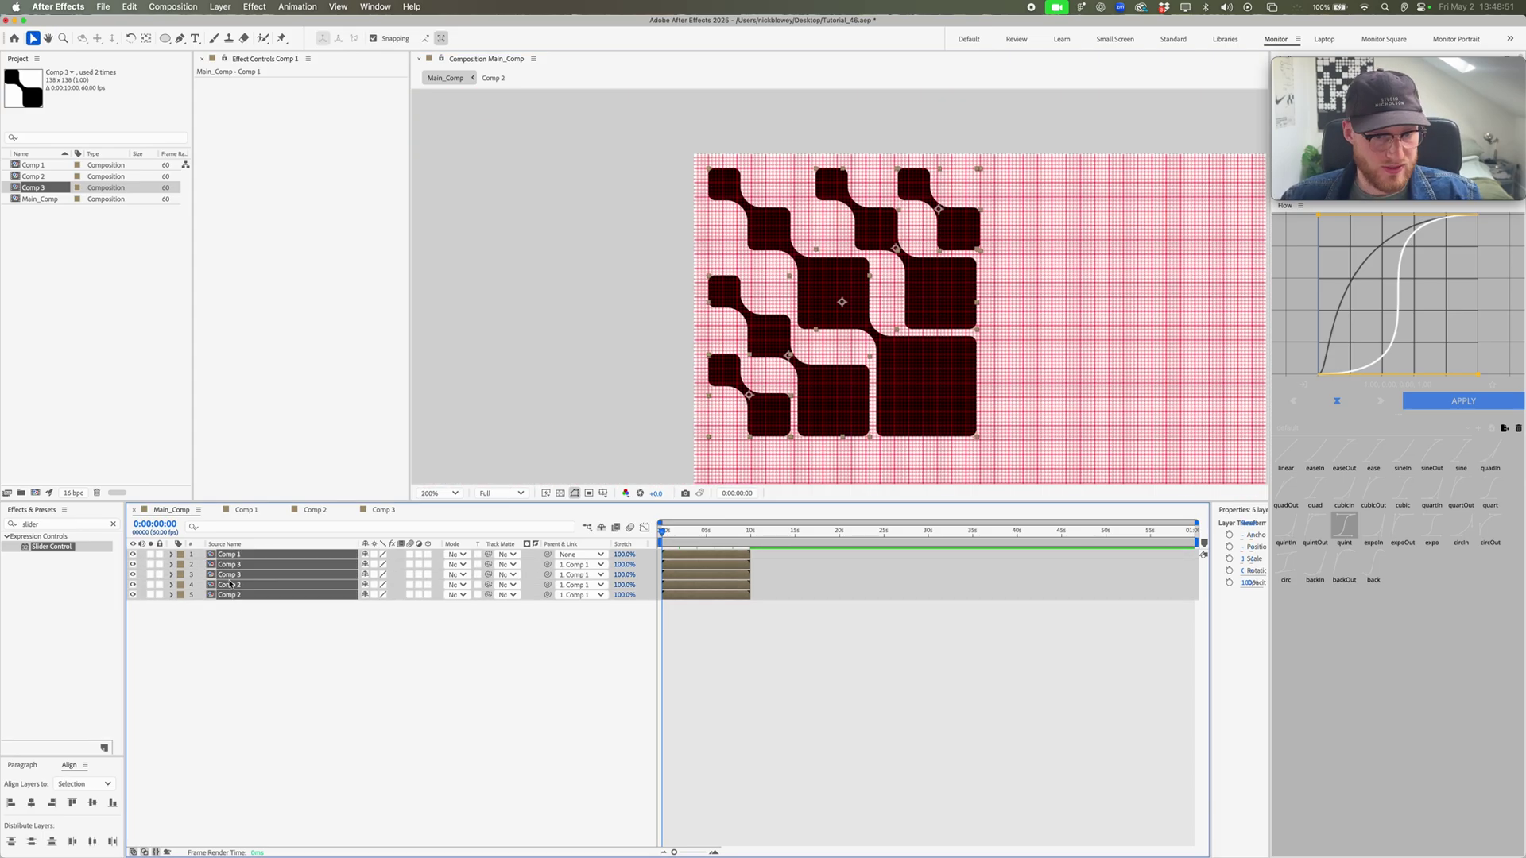
scroll(840, 300, "up", 3)
scroll(767, 310, "down", 6)
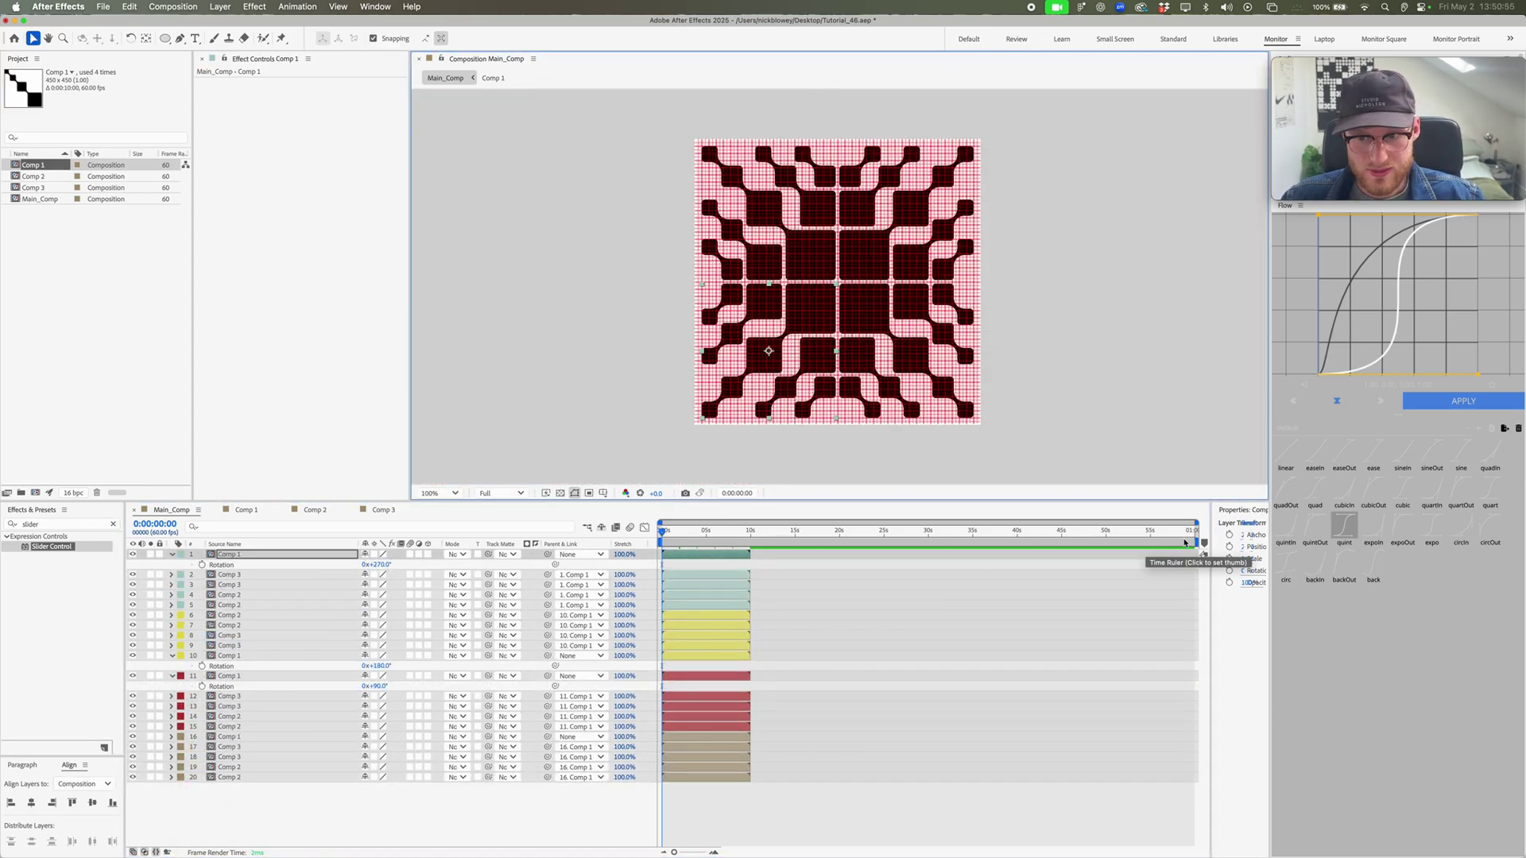
Step: Shorten Main_Comp's work area to the first 10 seconds and preview the full pattern fitted to the viewer
left_click_drag(1072, 553, 755, 575)
left_click(439, 493)
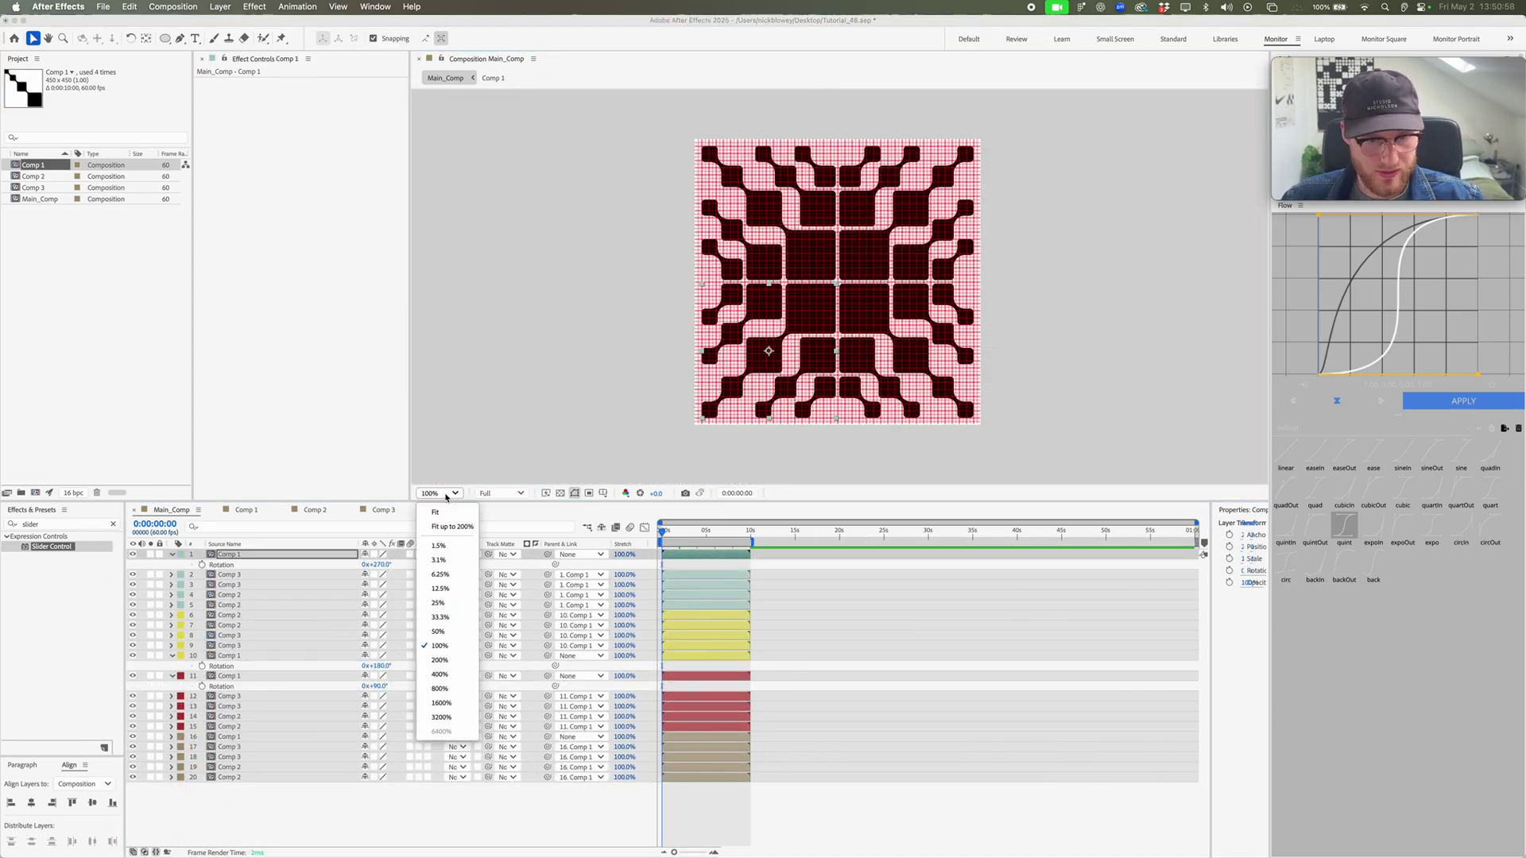
left_click(456, 516)
key("space")
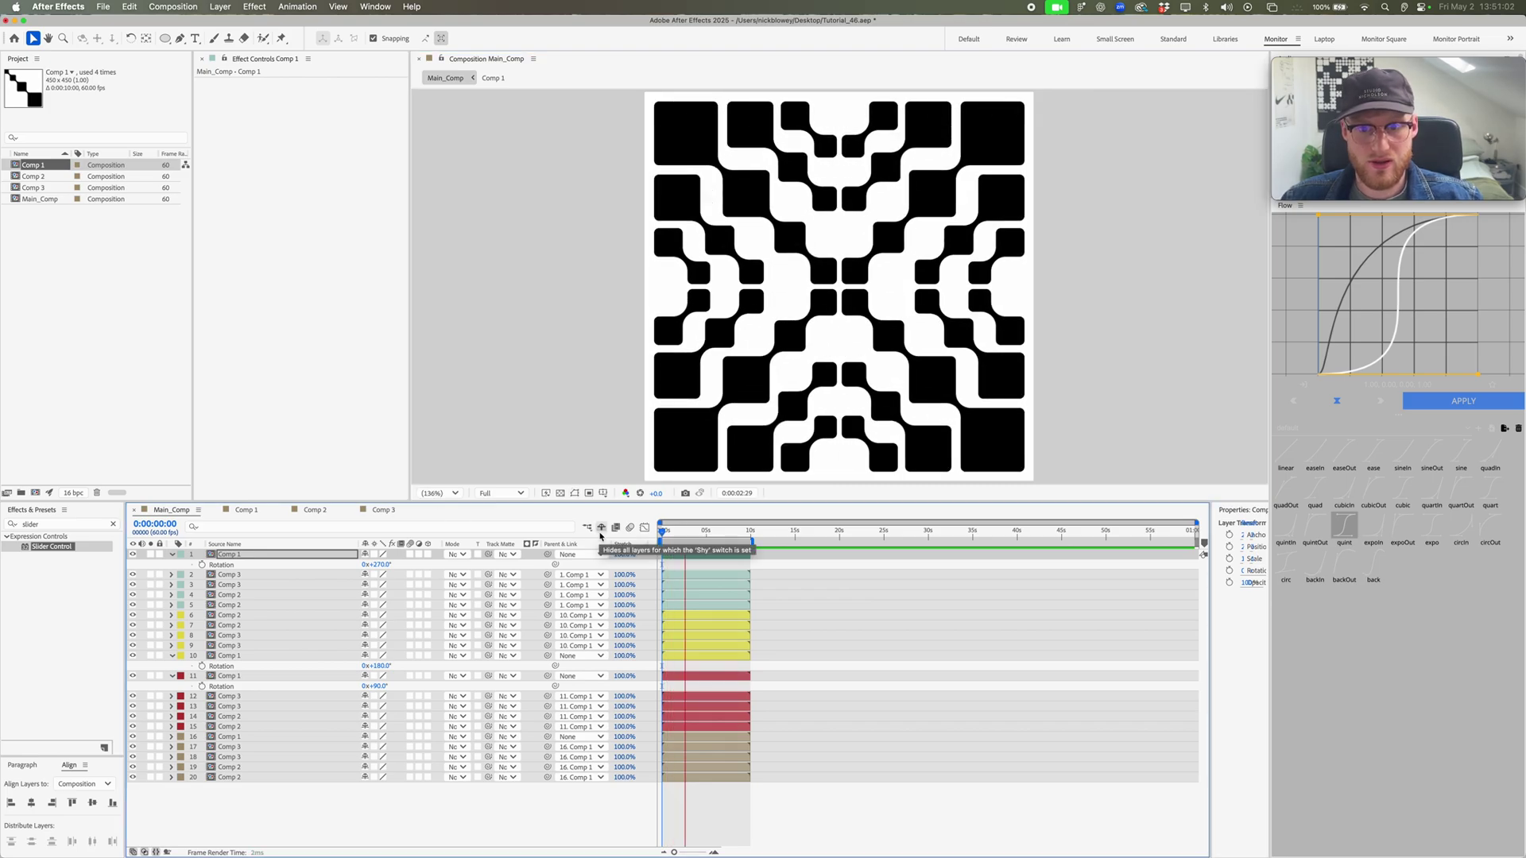
Step: Create a new composition from Main_Comp, set its size to 1920 × 1920 px and reveal the nested layer's Scale property
left_click(40, 198)
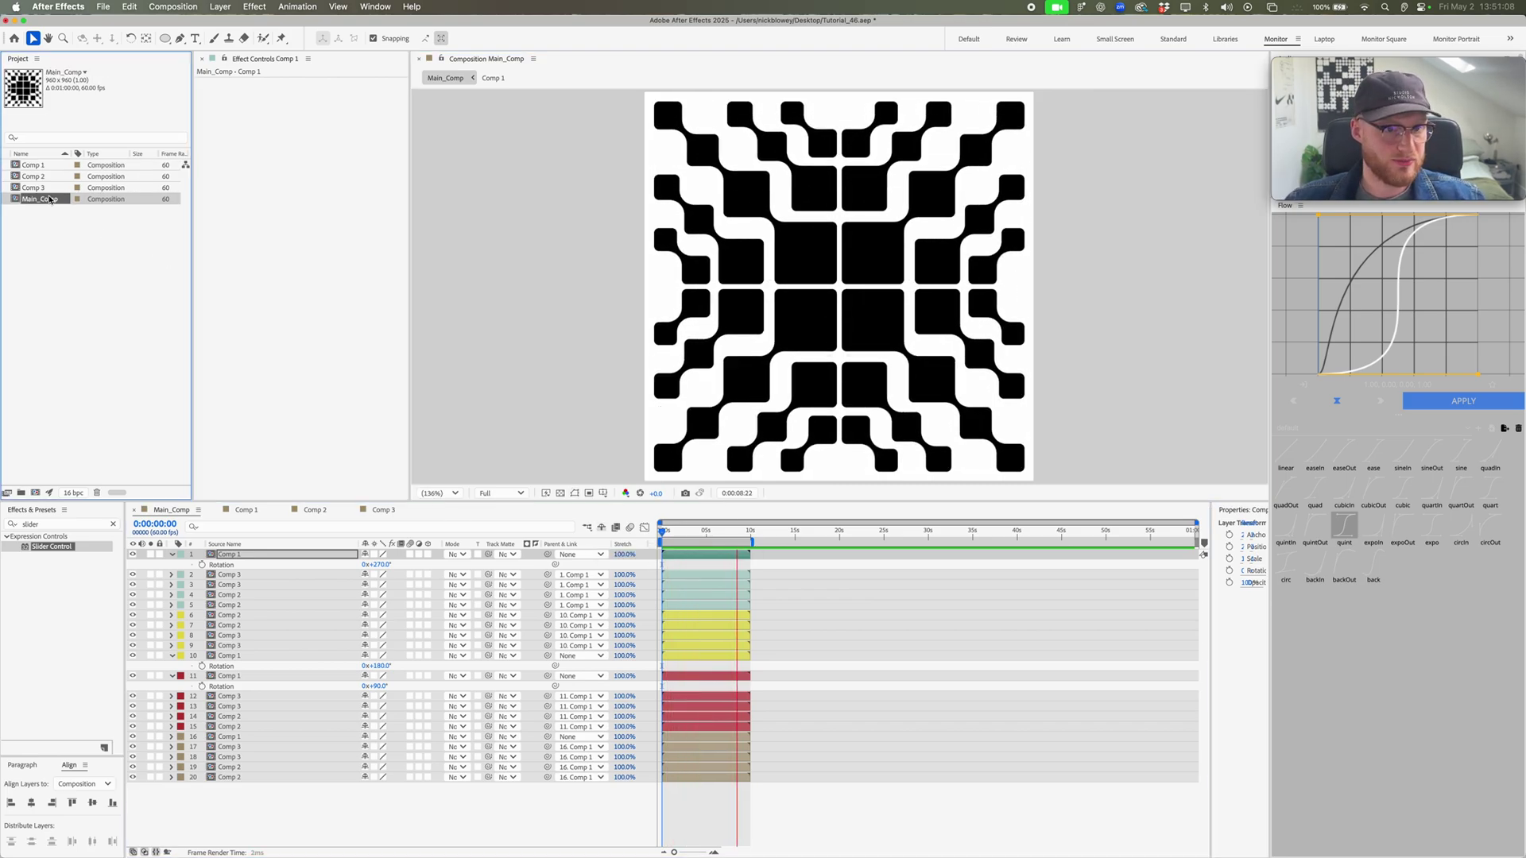
left_click_drag(49, 353, 35, 493)
left_click(173, 6)
left_click(191, 42)
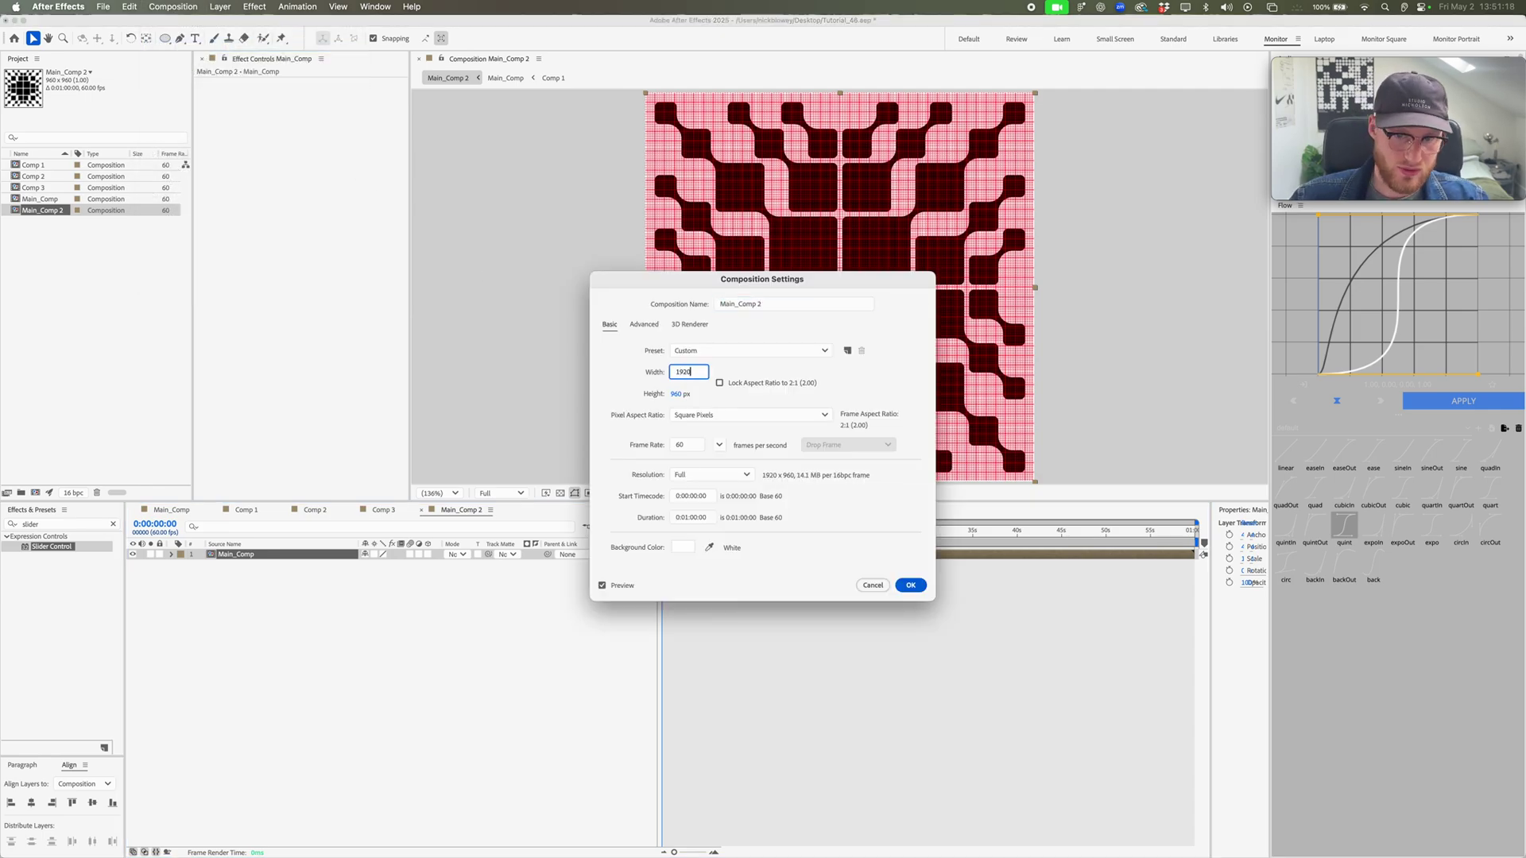
key("Tab")
type("1920")
key("Return")
key("s")
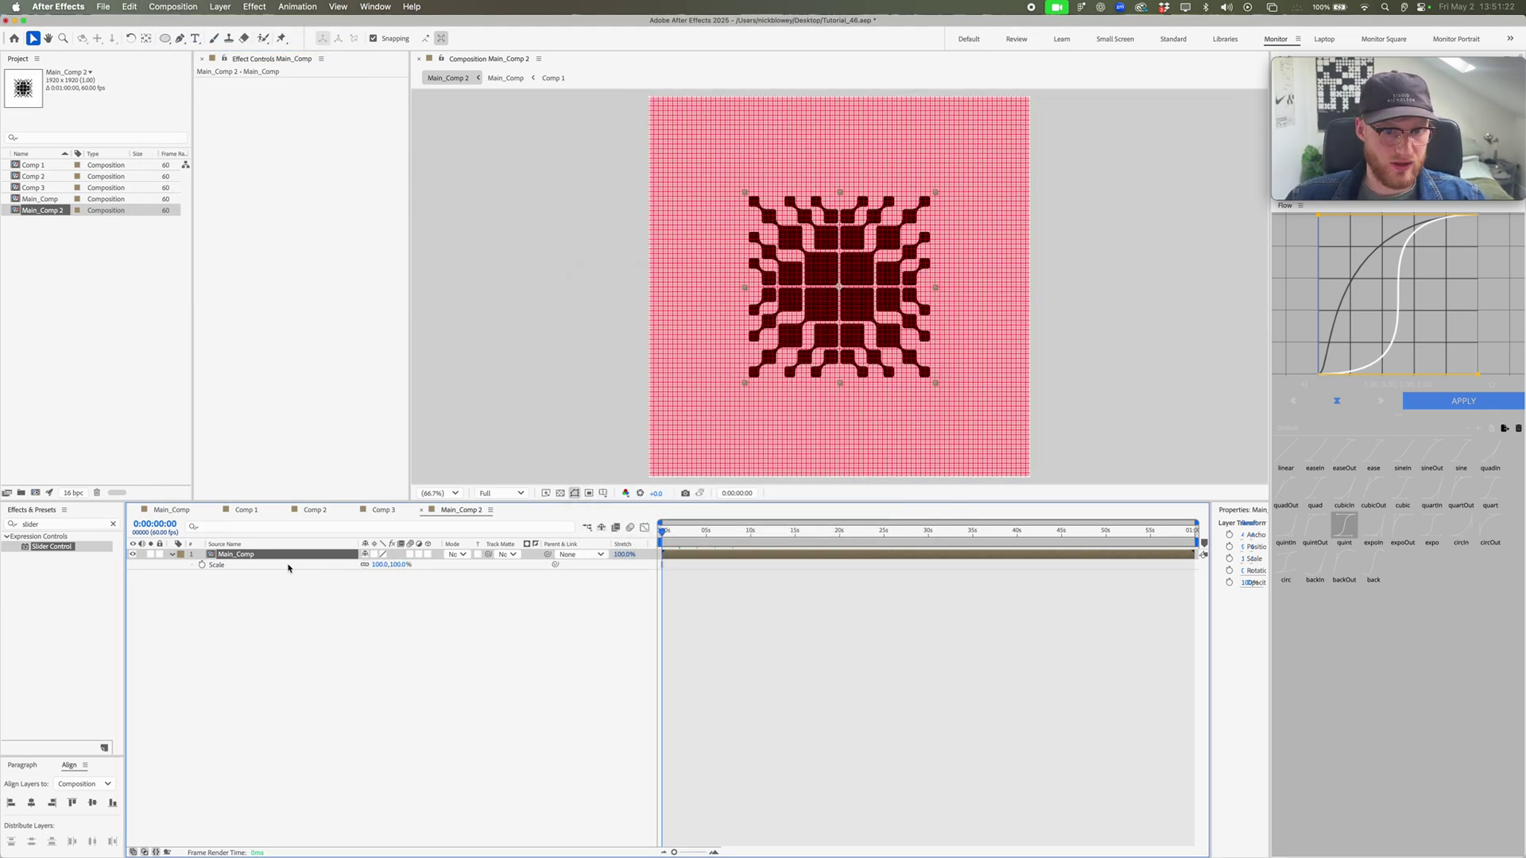
Step: Scale the nested Main_Comp layer to 200% and enable continuous rasterization (Collapse Transformations) for all layers inside Main_Comp
type("200")
key("Return")
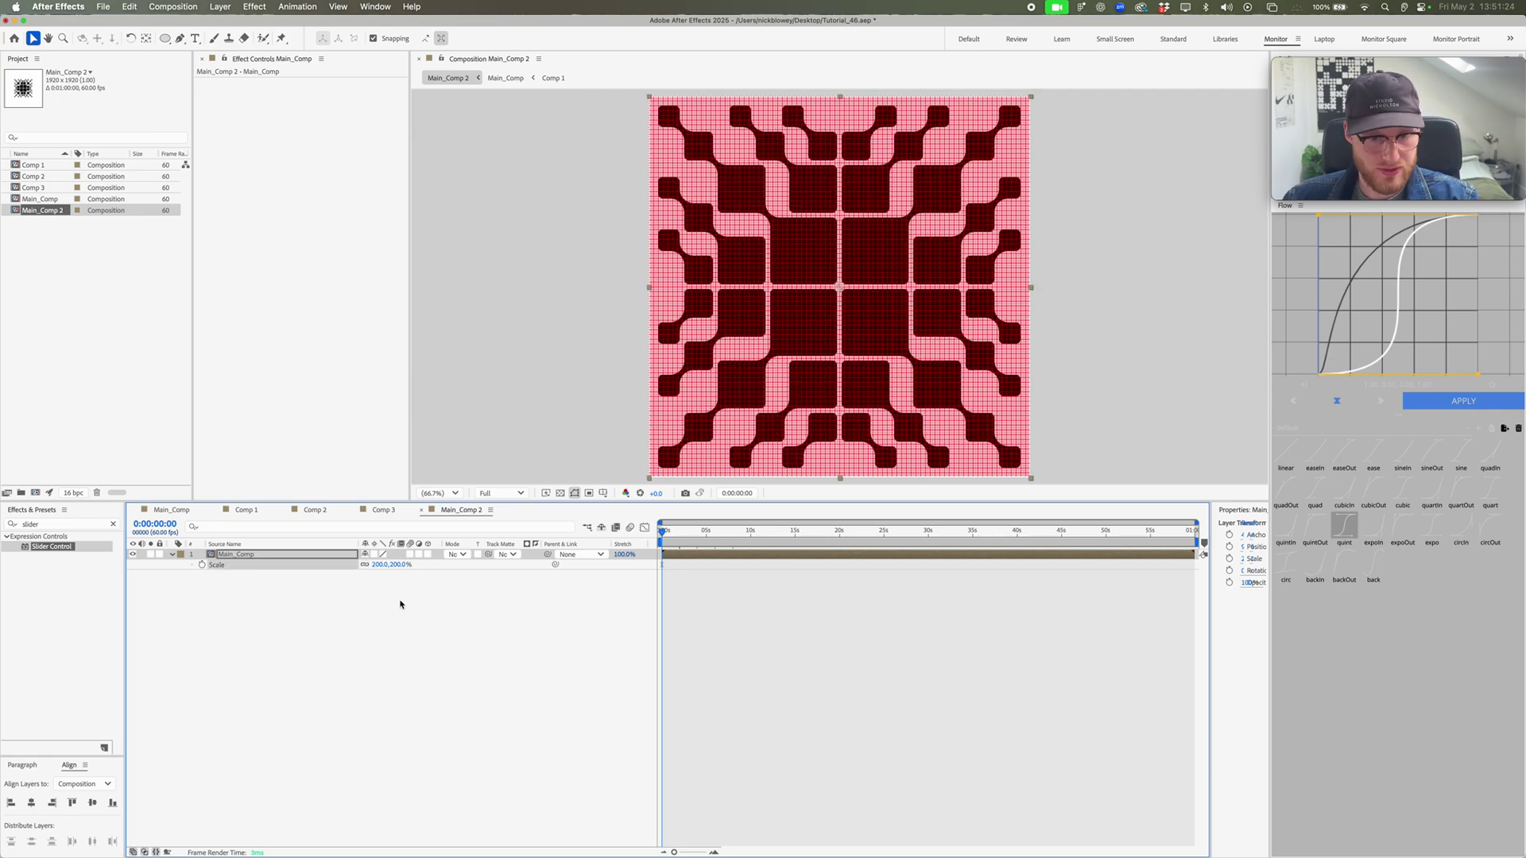
double_click(338, 556)
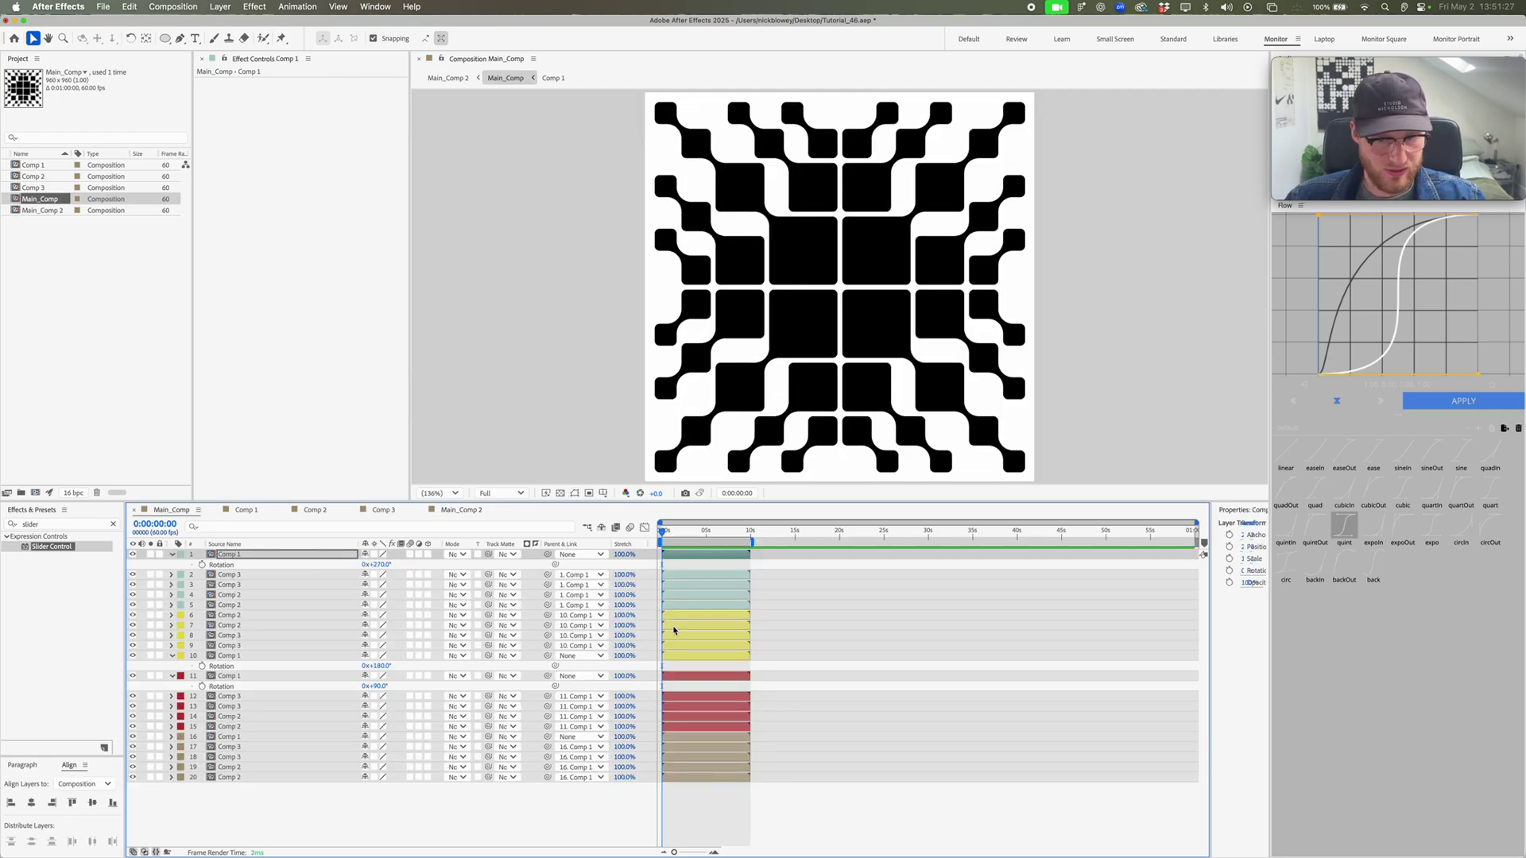
key("super+a")
left_click(372, 554)
key("Tab")
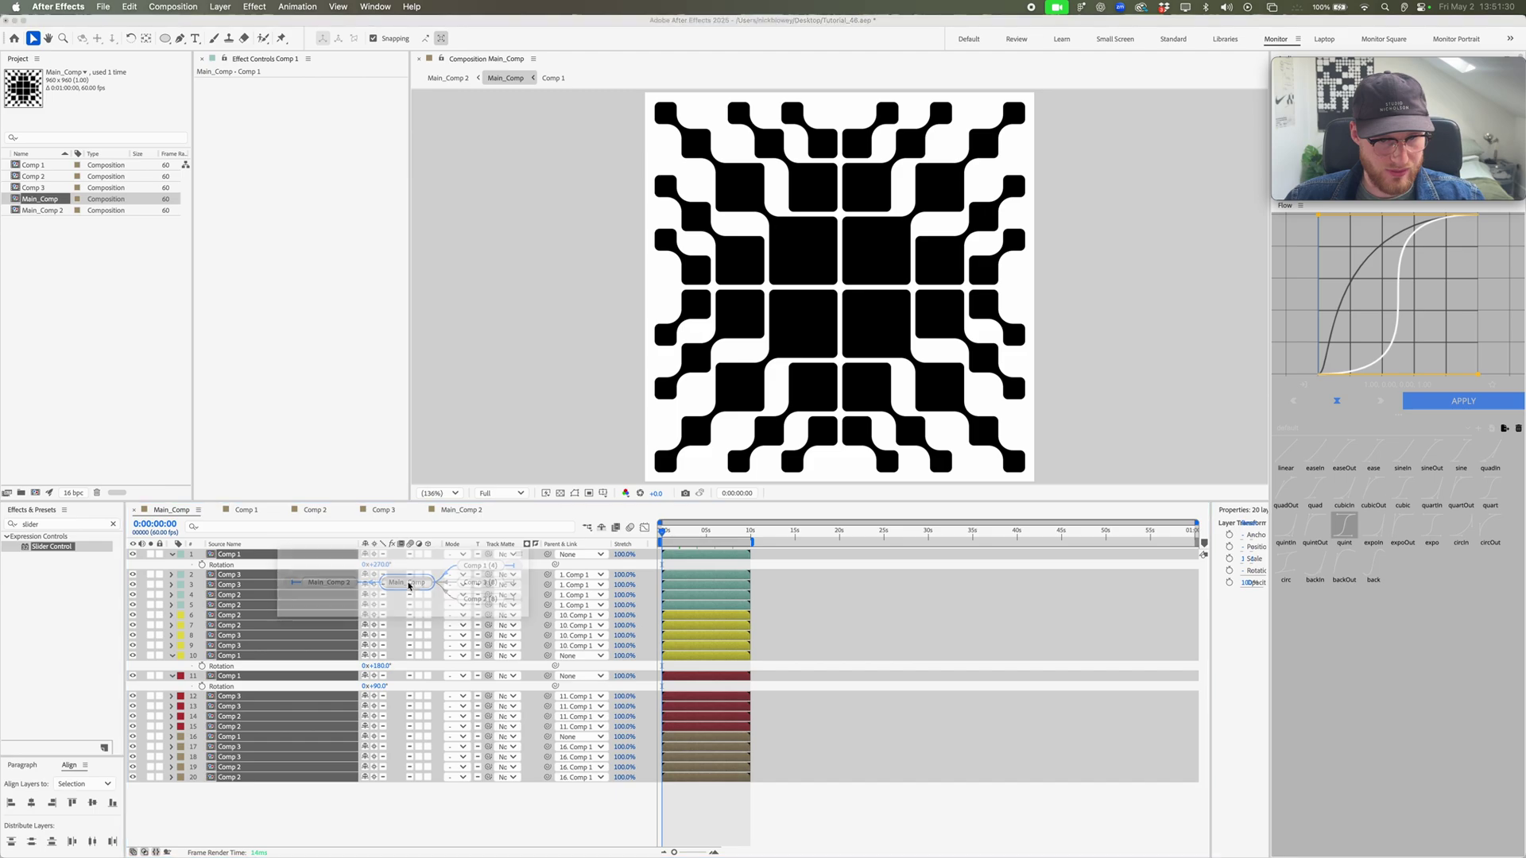
Step: Return to Main_Comp 2 and check the sharpness of the pattern's rounded corners around the centre
left_click(336, 582)
scroll(816, 412, "up", 5)
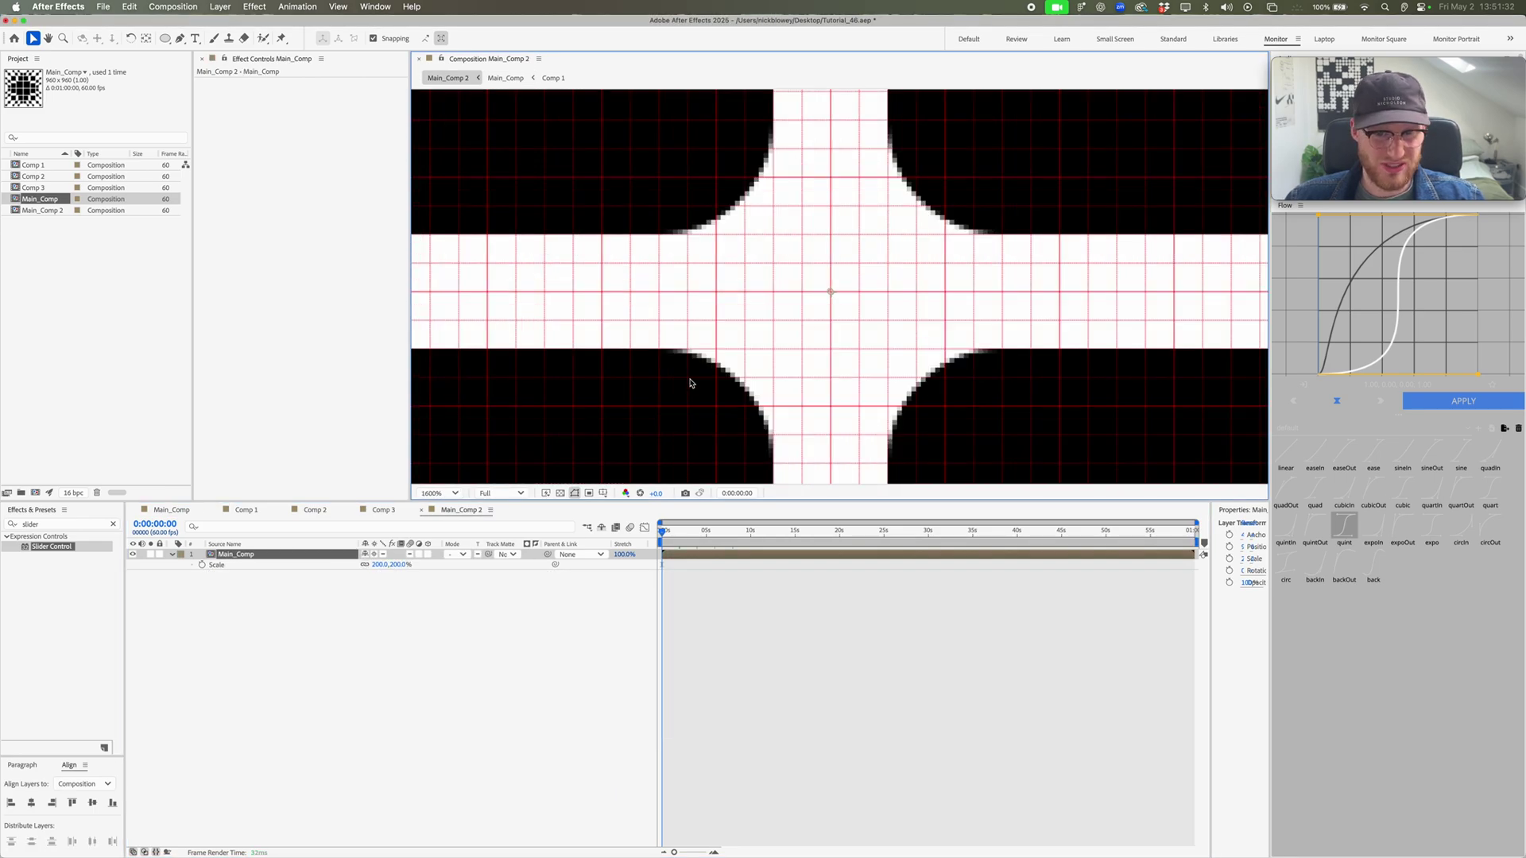
key("comma")
key("comma")
key("comma")
key("comma")
key("comma")
key("comma")
key("comma")
key("comma")
key("comma")
key("comma")
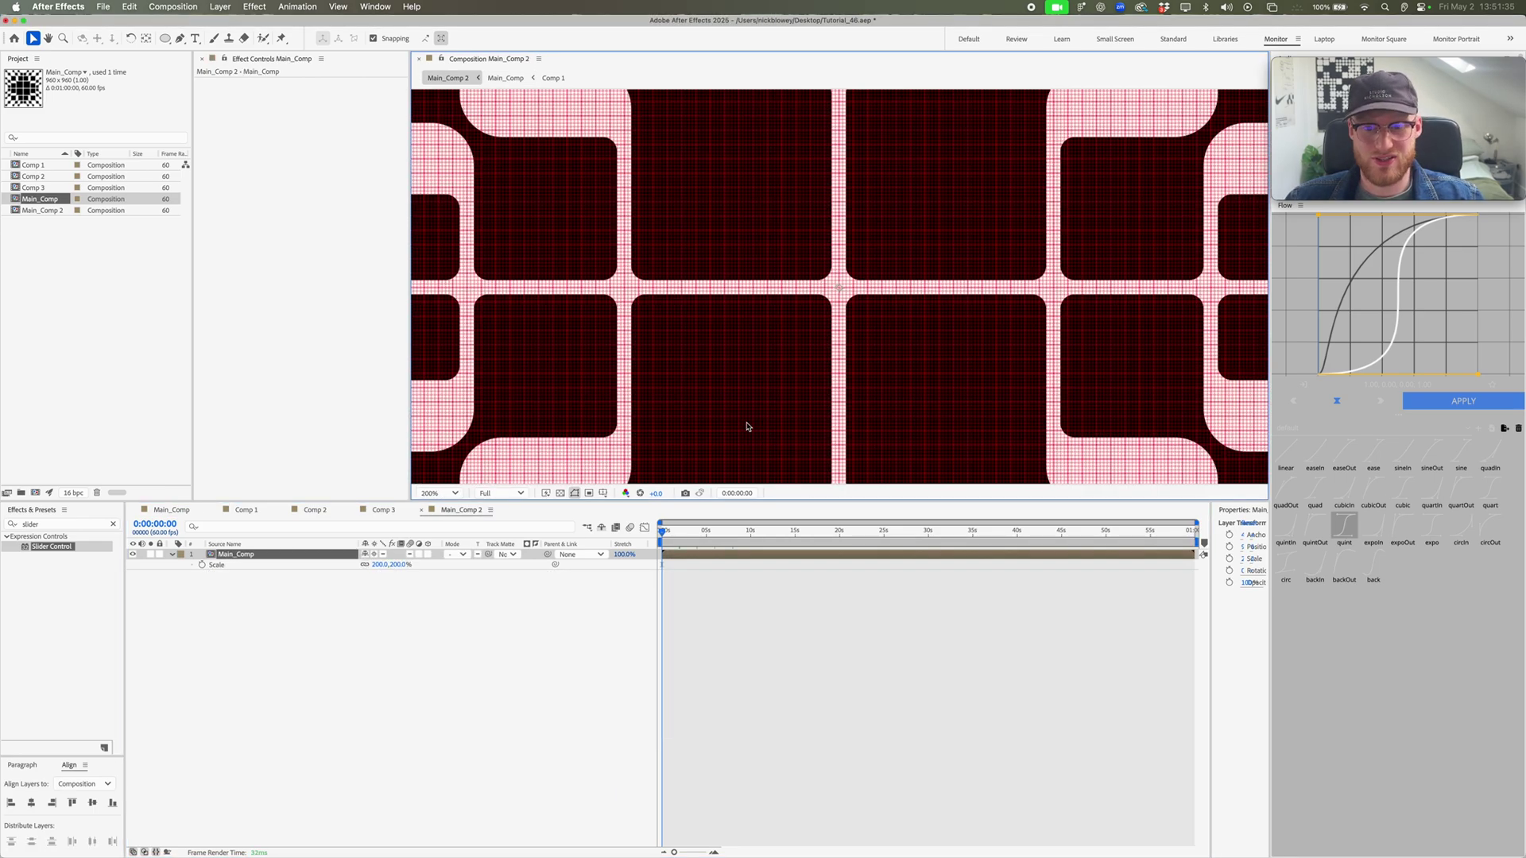
Step: Set the nested Main_Comp layer's scale to 100%
left_click(743, 601)
left_click(712, 554)
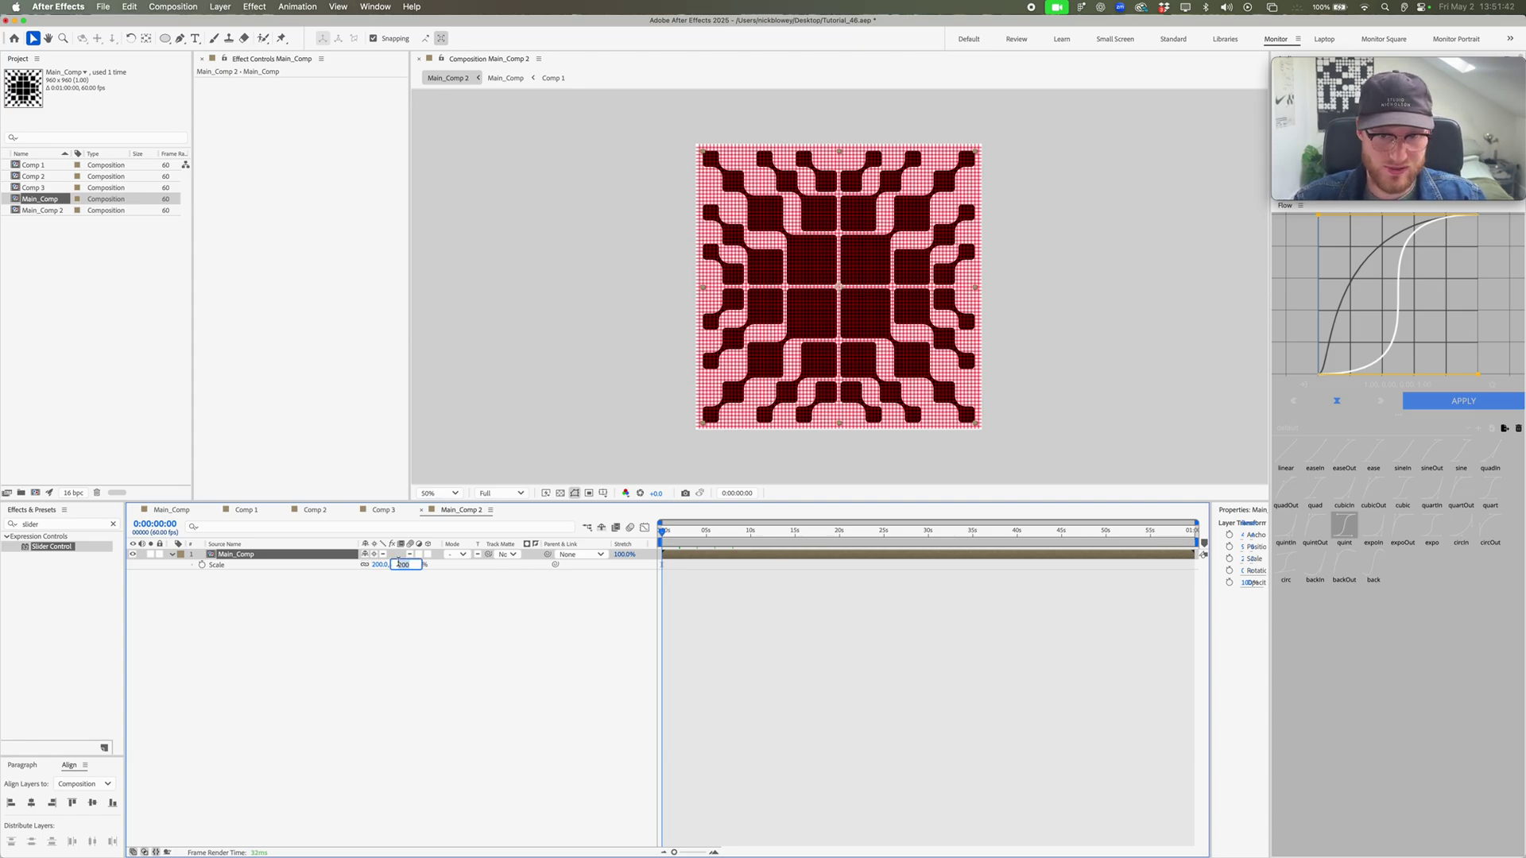
type("100")
key("Return")
scroll(851, 303, "up", 1)
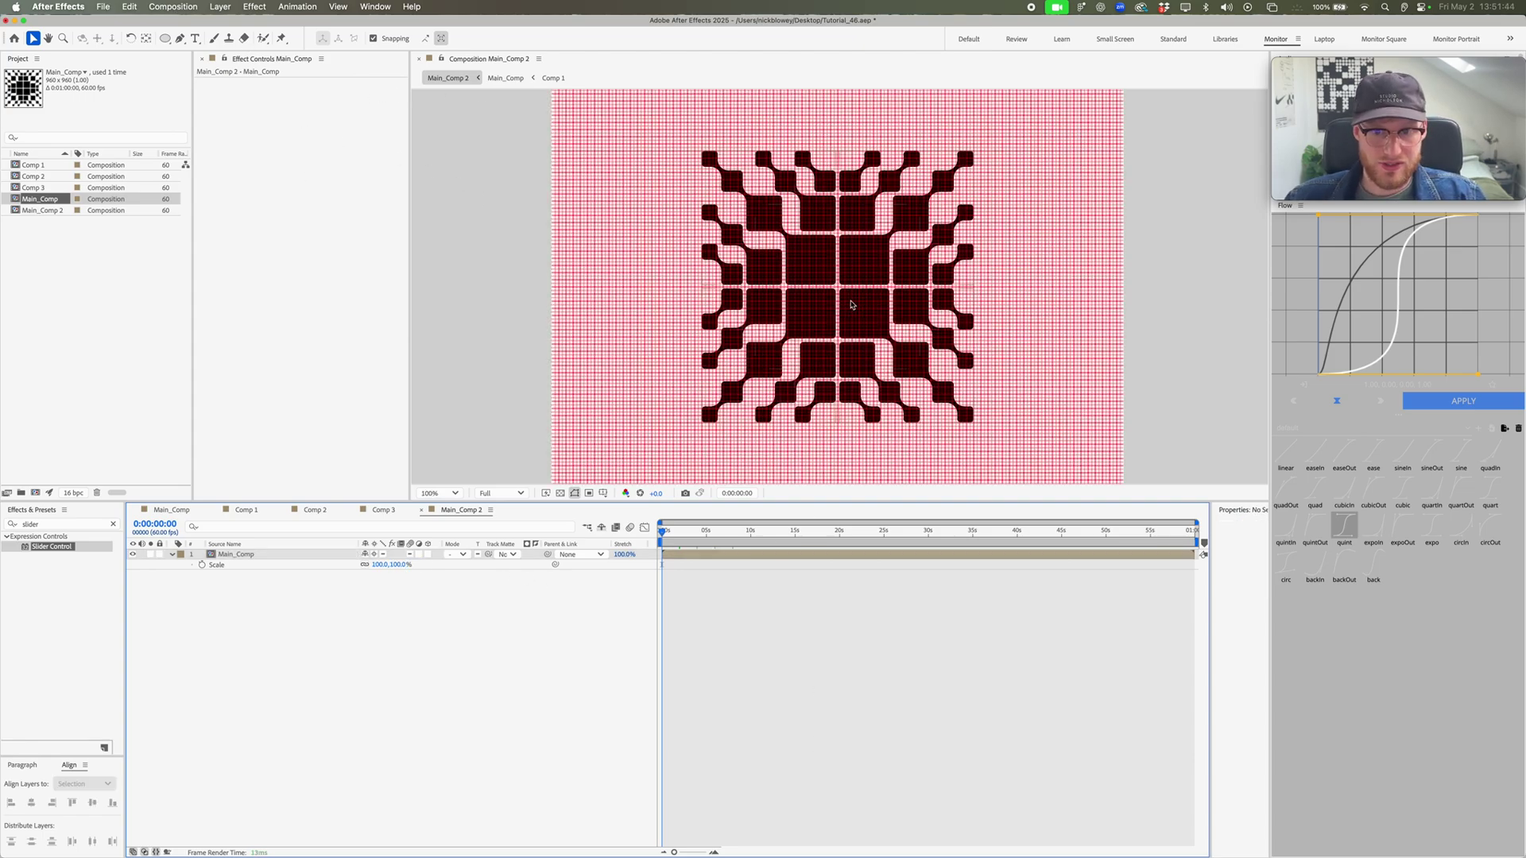
Step: Move the Main_Comp layer into the upper-left quarter of the composition, aligned to the grid
left_click_drag(851, 302, 760, 183)
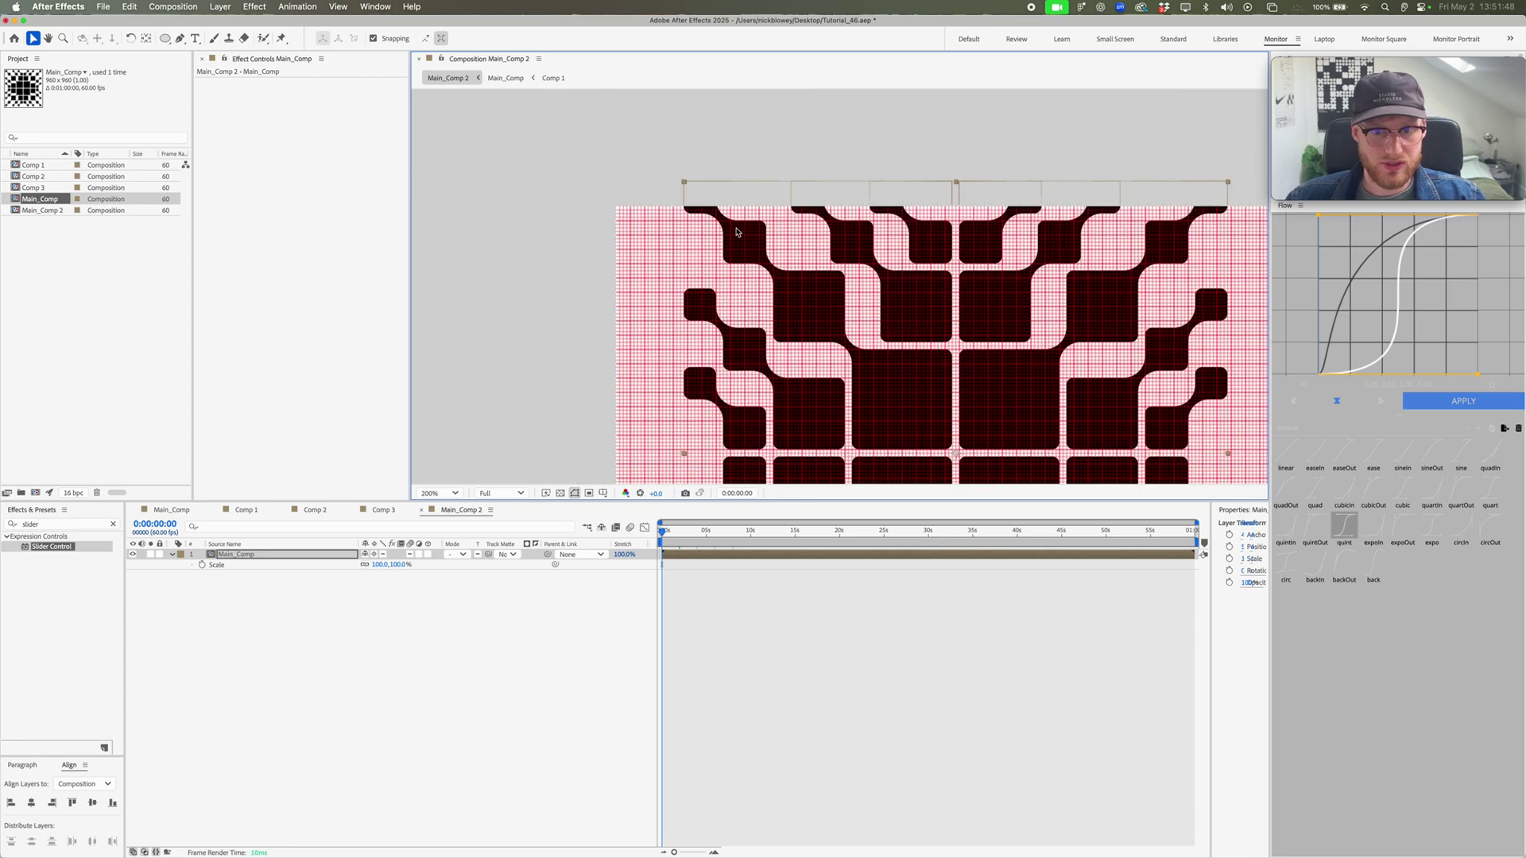
left_click_drag(739, 231, 706, 274)
key("comma")
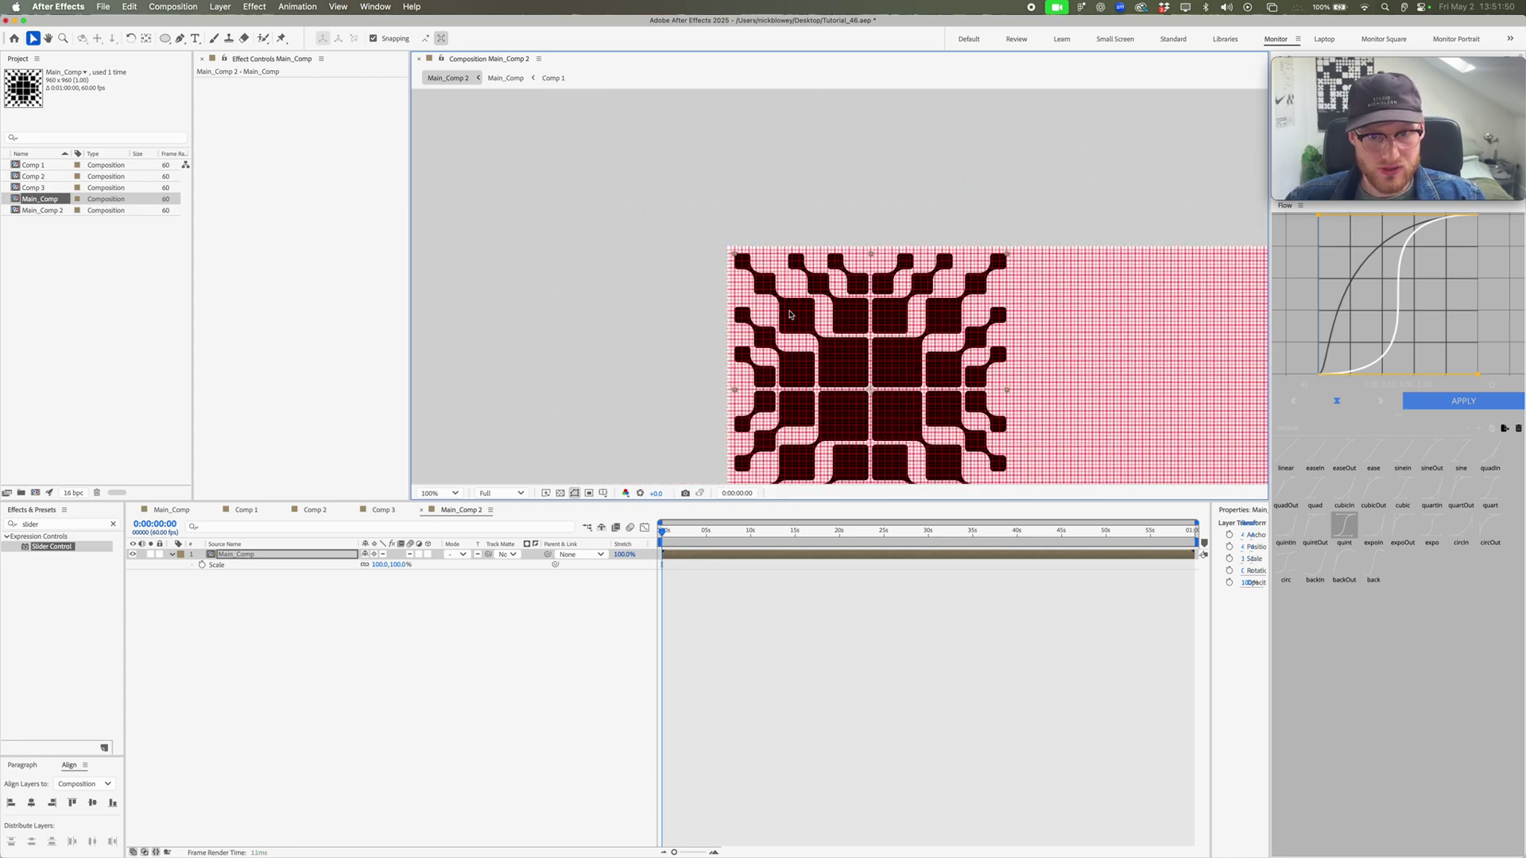
left_click_drag(791, 313, 671, 186)
Step: Duplicate the Main_Comp layer and place the copy in the upper-right quarter, mirroring the first pattern's spacing
key("super+d")
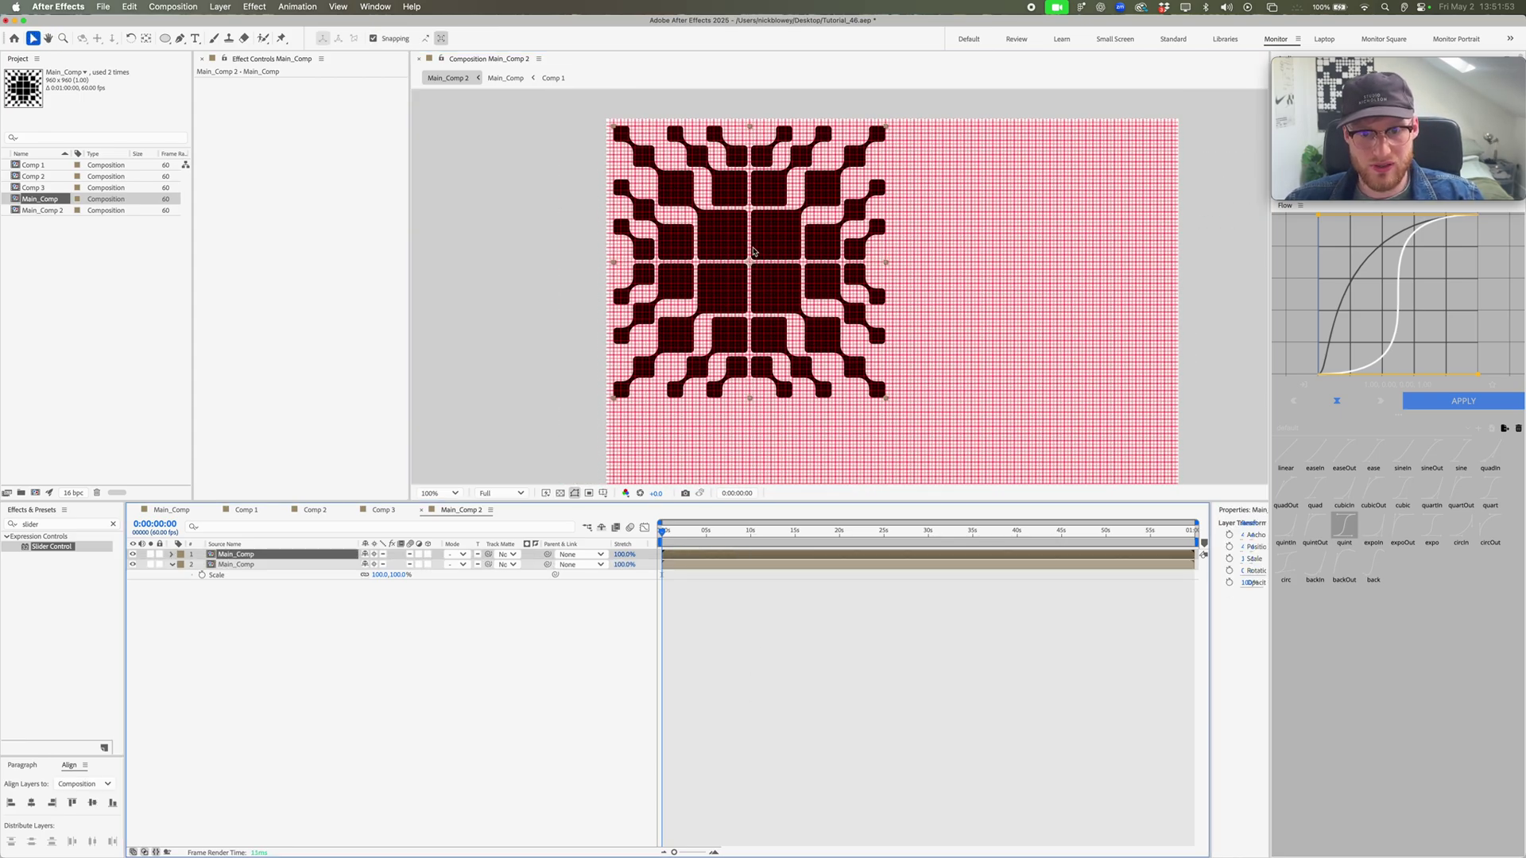
left_click_drag(753, 252, 1033, 258)
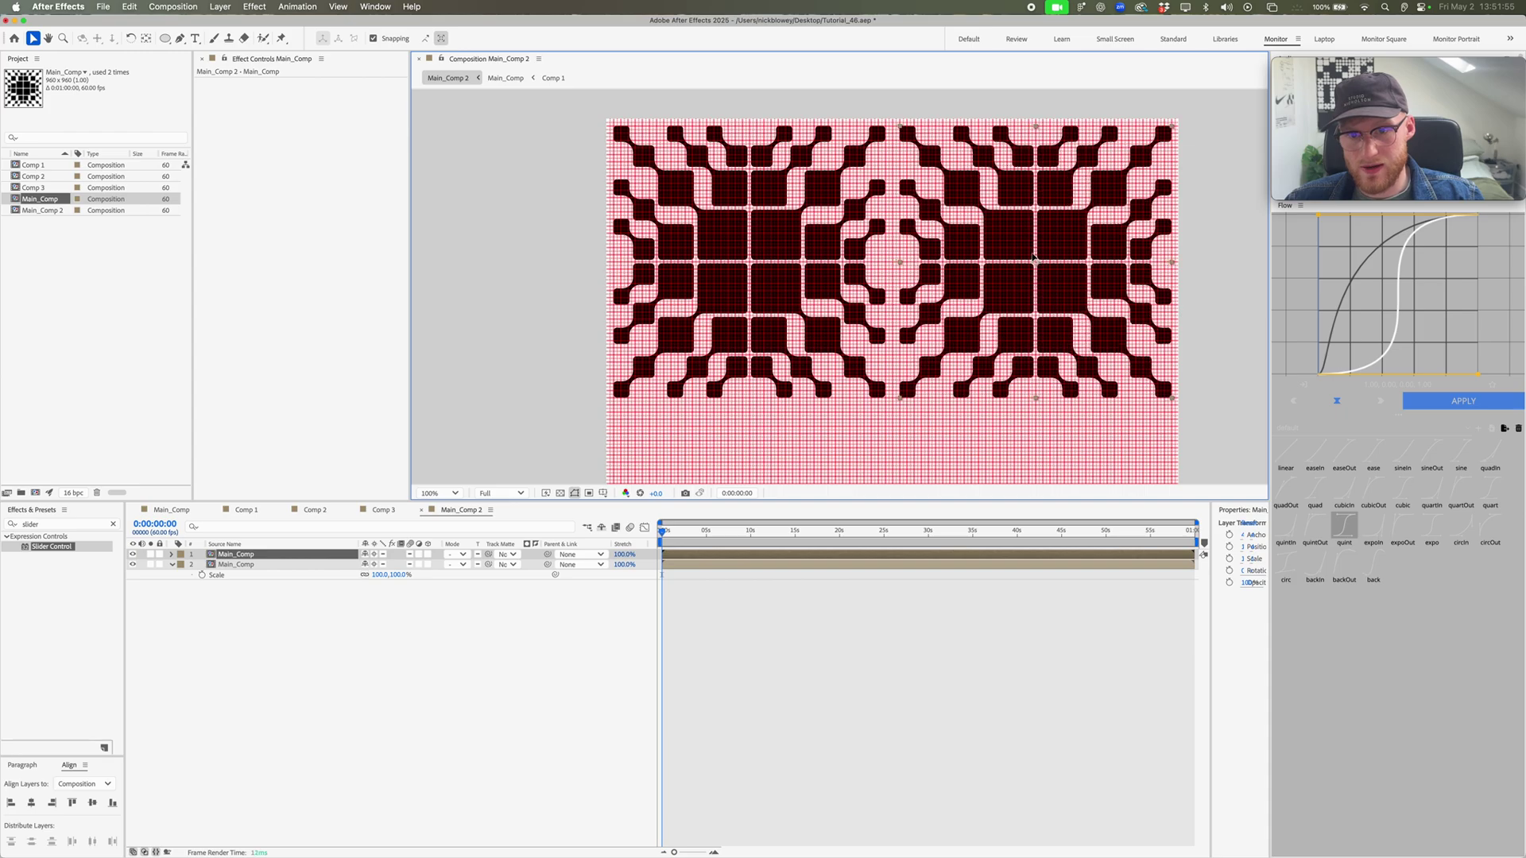
key("period")
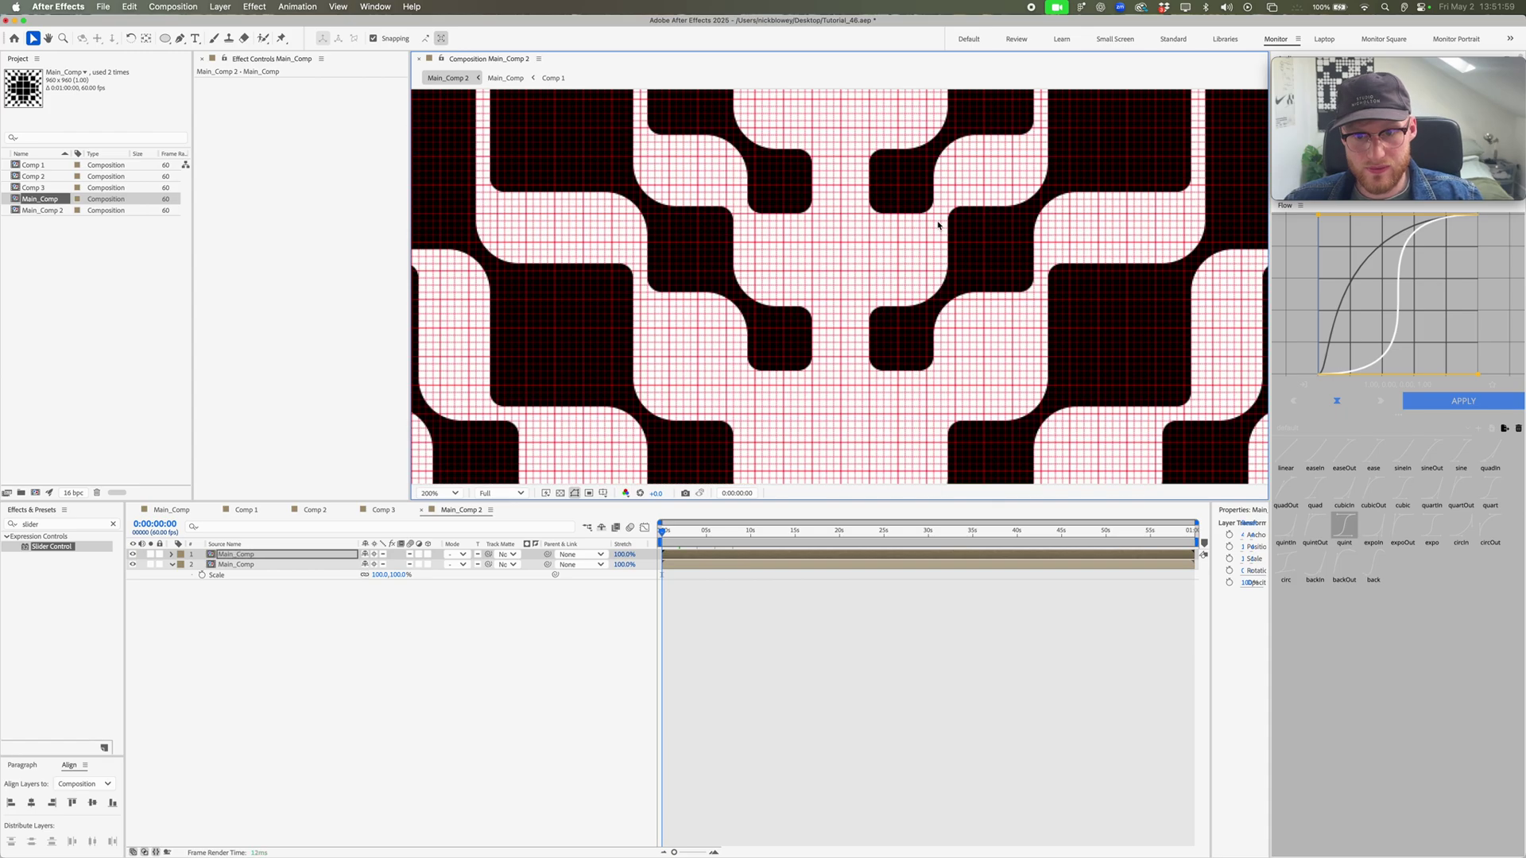
key("comma")
key("comma")
left_click_drag(934, 275, 800, 355)
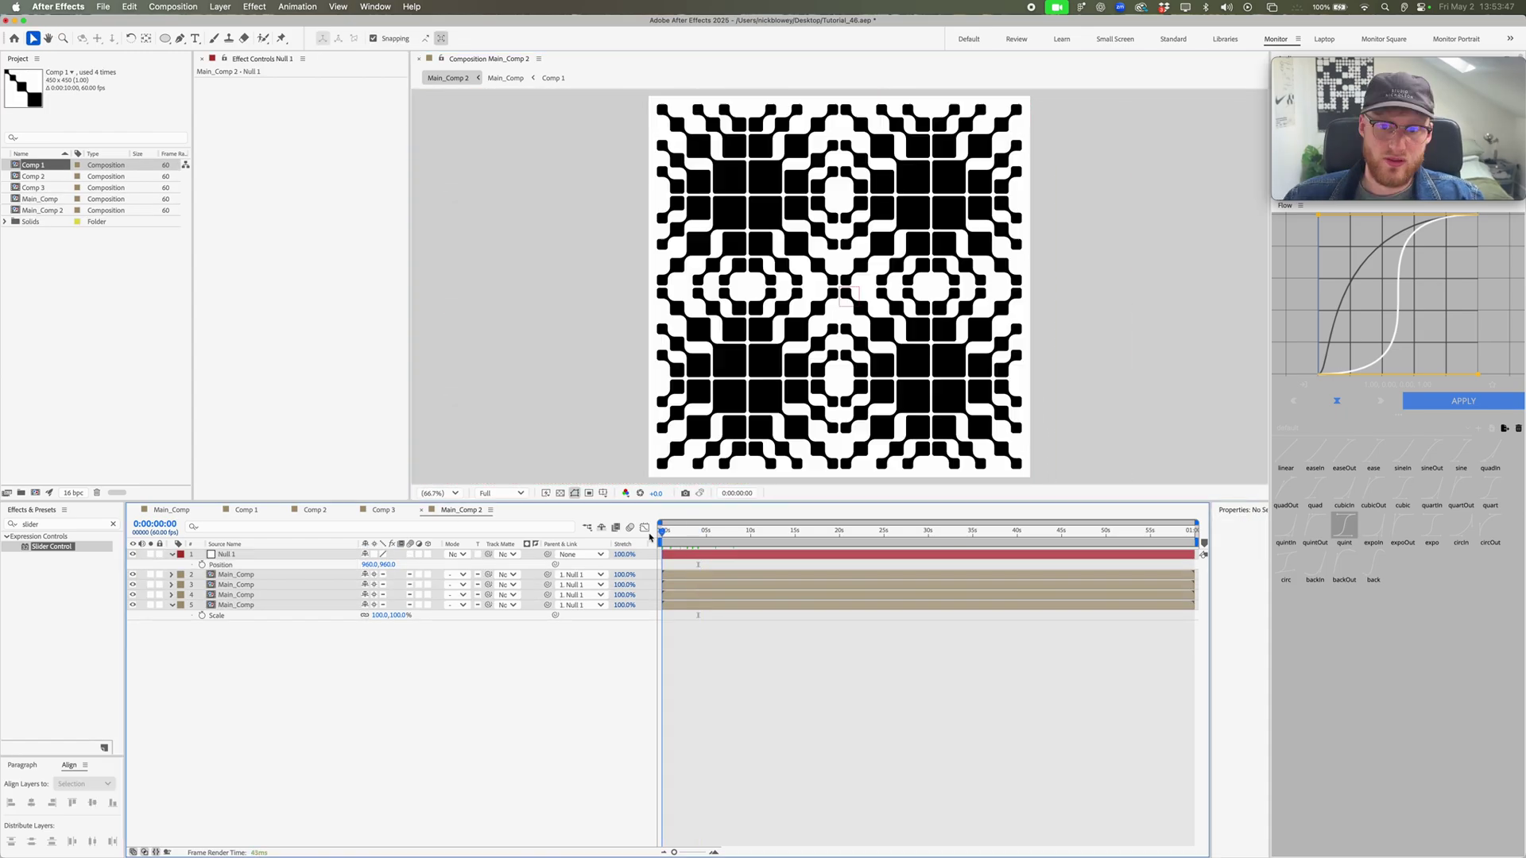
Step: Switch to Illustrator, rotate the upper "FREEDOM OF MOVEMENT" poster artwork into portrait orientation and move it beside its white artboard
left_click_drag(669, 518, 635, 433)
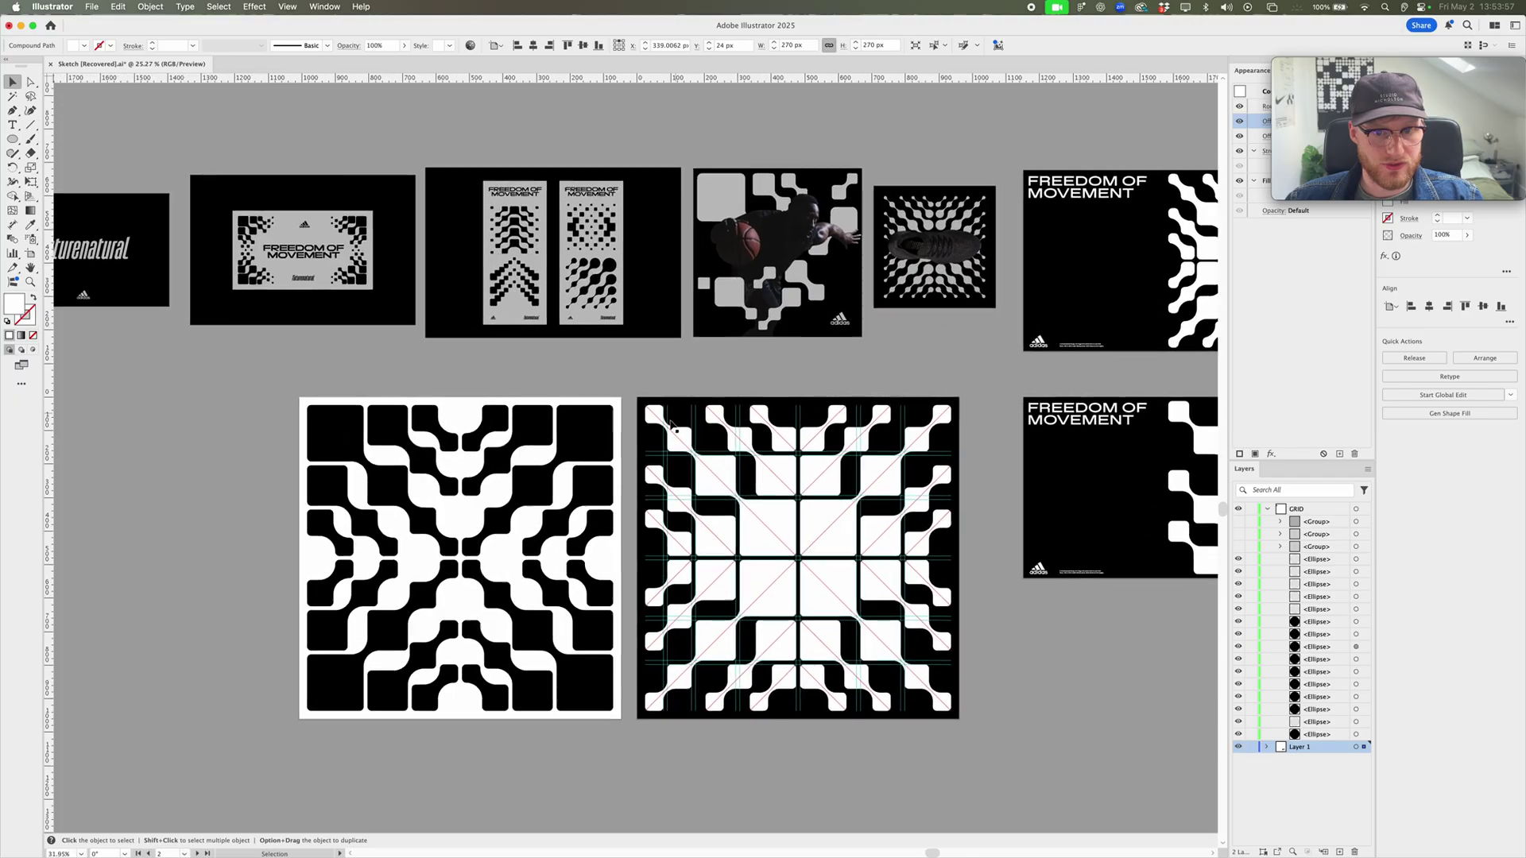
scroll(407, 465, "up", 3)
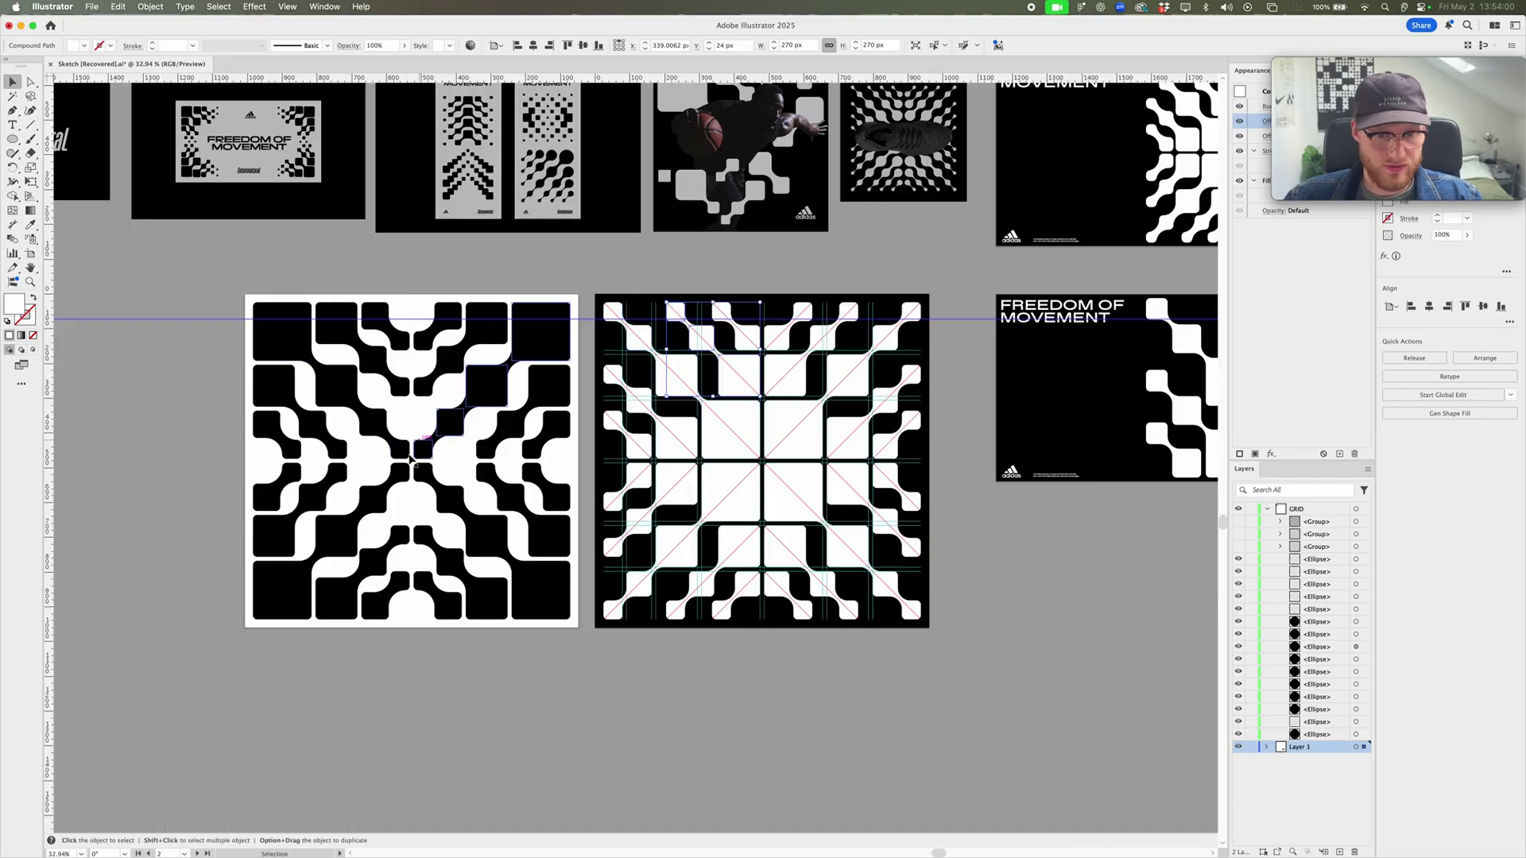
scroll(410, 459, "right", 3)
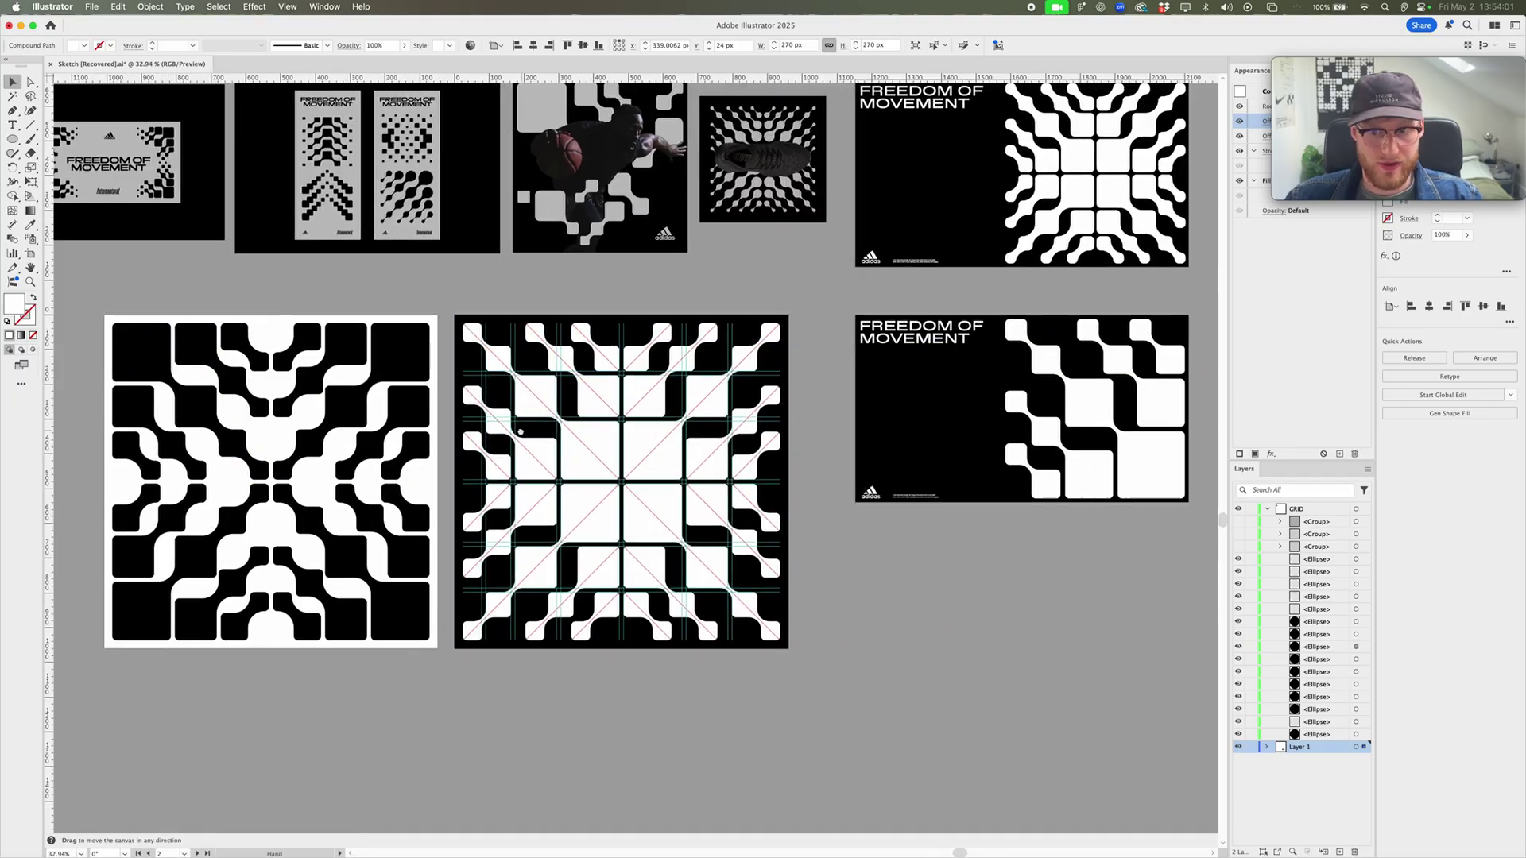
scroll(636, 341, "down", 2)
scroll(790, 242, "right", 1)
scroll(938, 183, "up", 3)
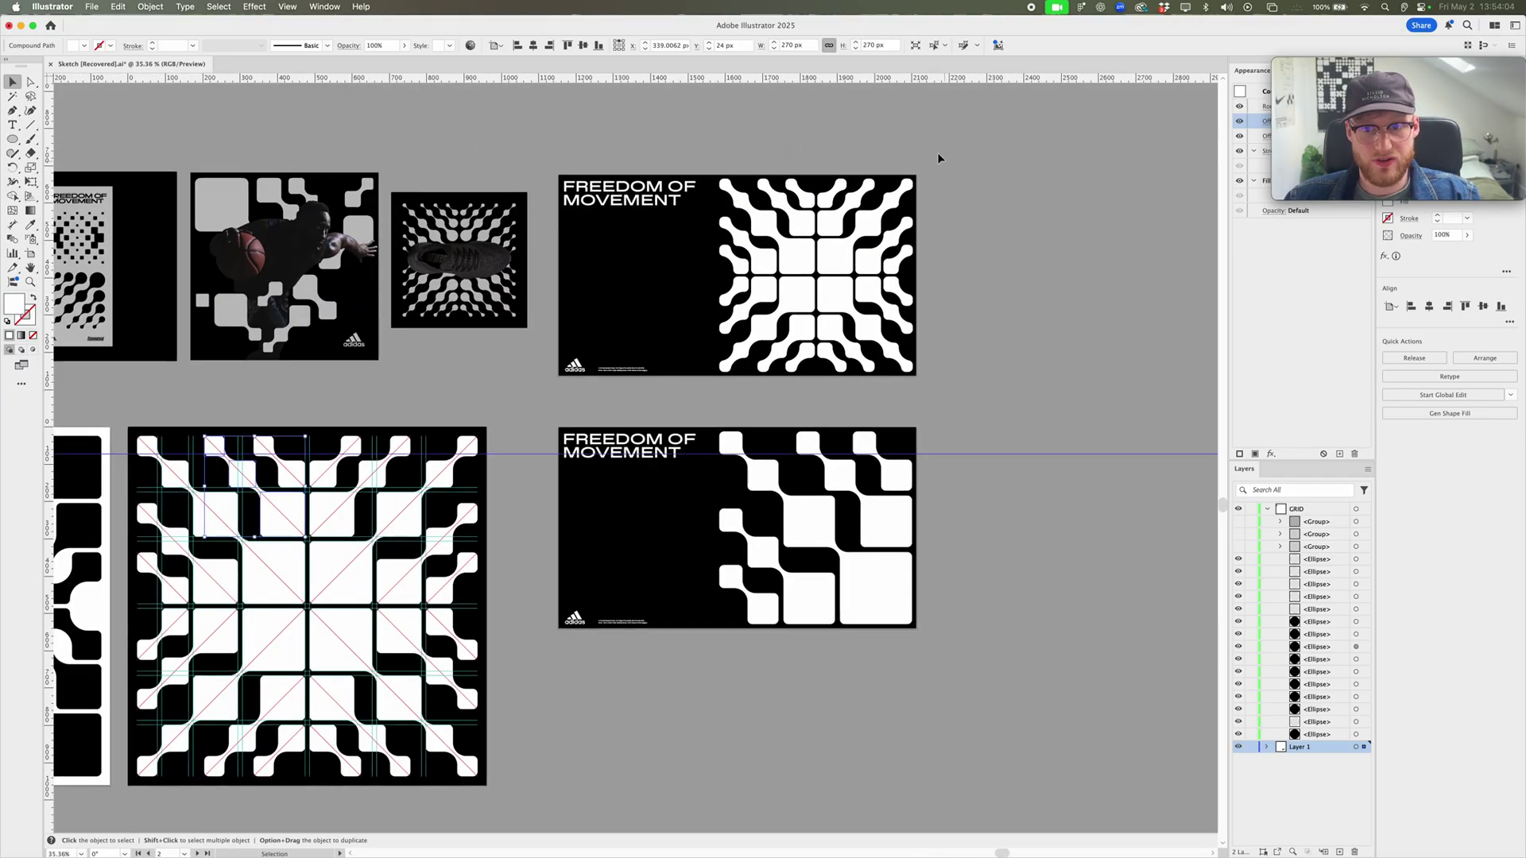
left_click_drag(547, 368, 838, 465)
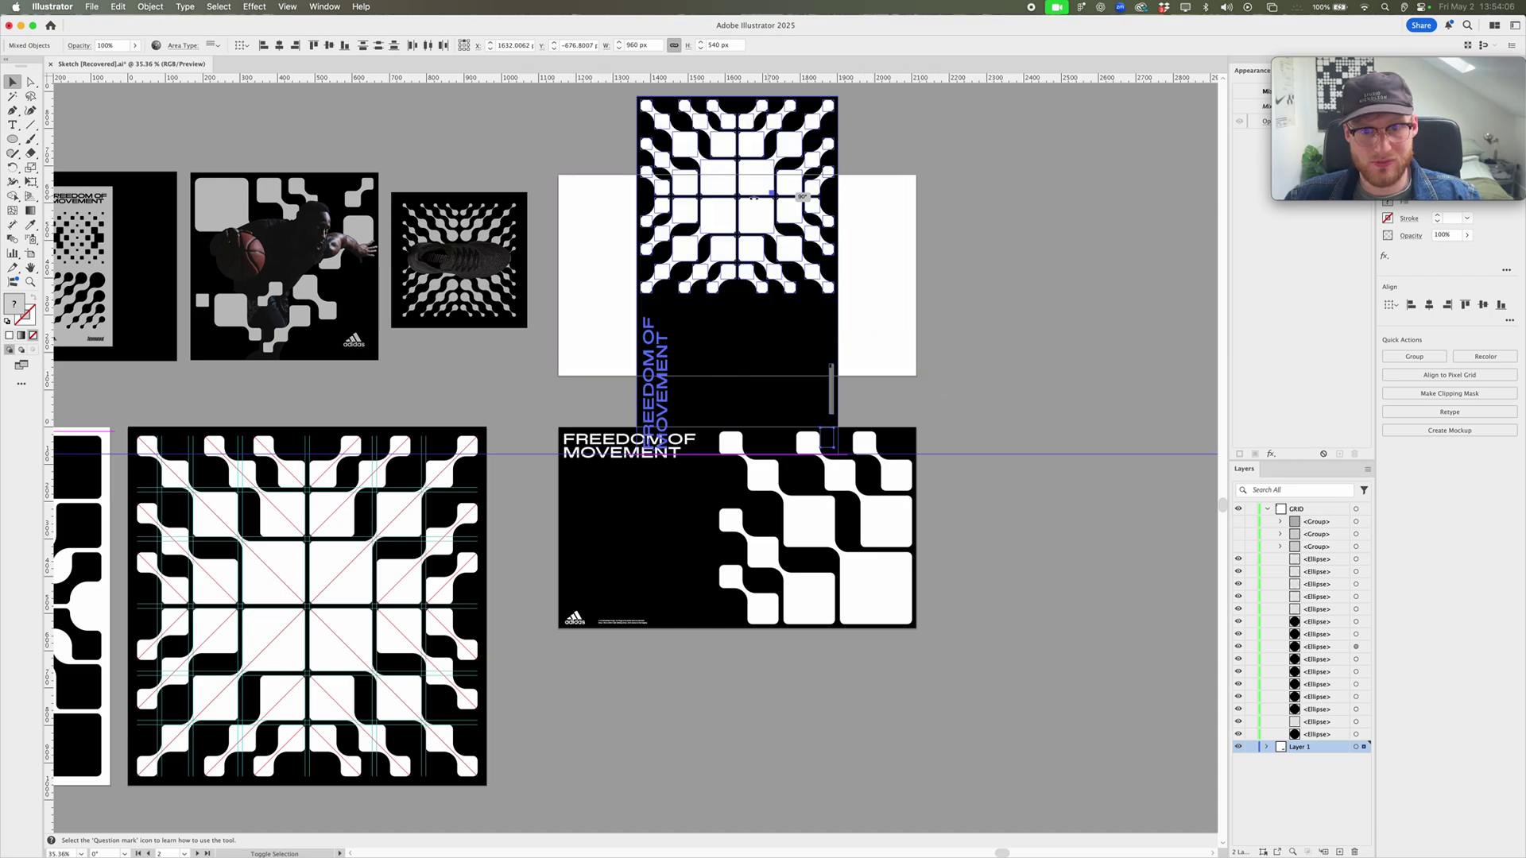
left_click_drag(860, 251, 603, 310)
left_click_drag(557, 341, 918, 249)
left_click(966, 334)
Step: Rotate the poster's headline and adidas logo upright, placing a smaller headline under the pattern and the logo at the lower-left corner
left_click(769, 311)
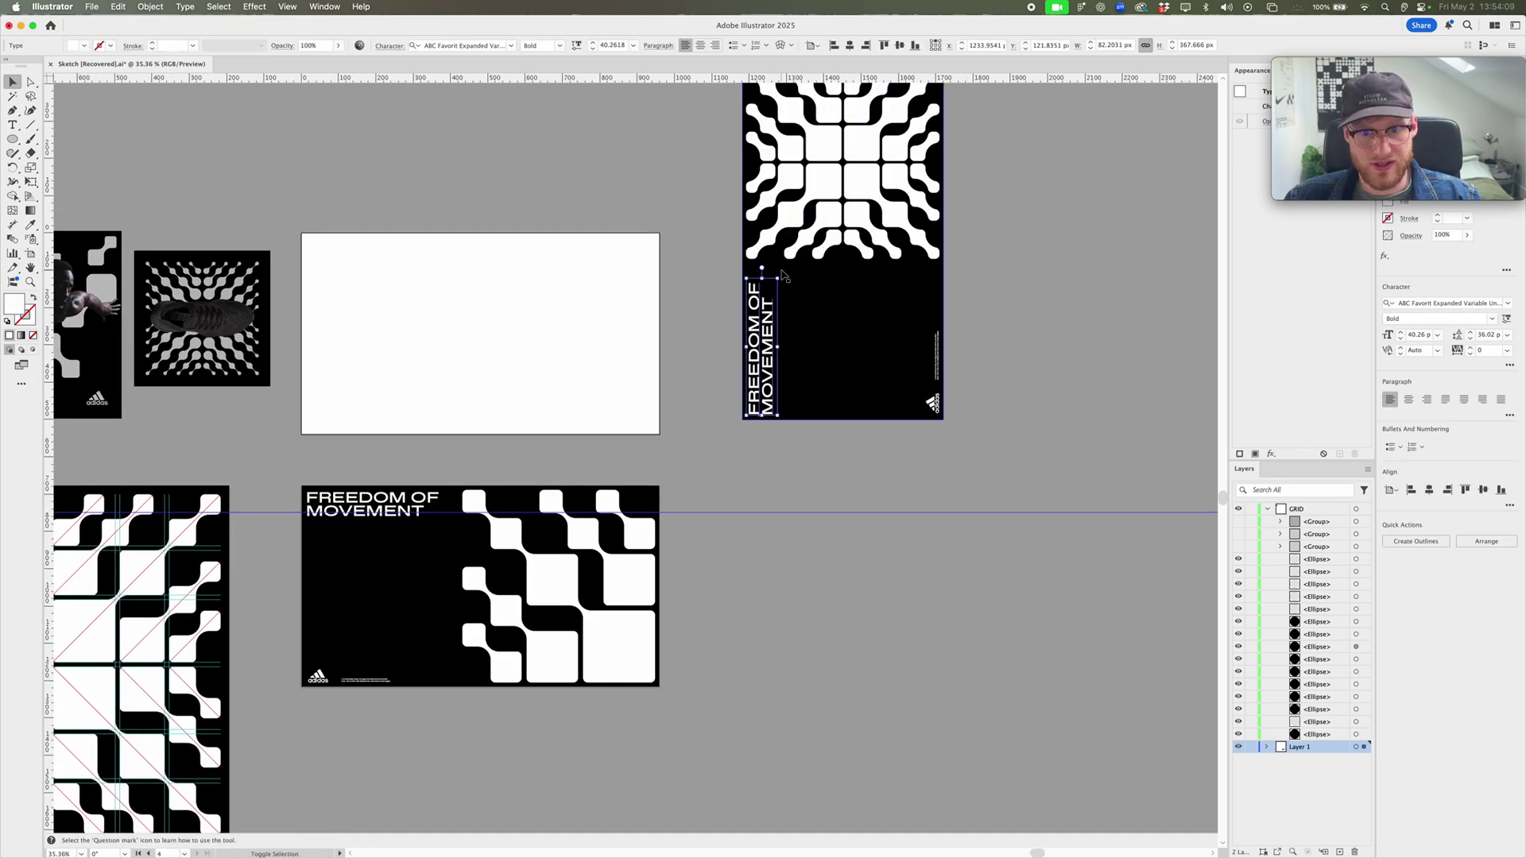
left_click_drag(782, 275, 840, 278)
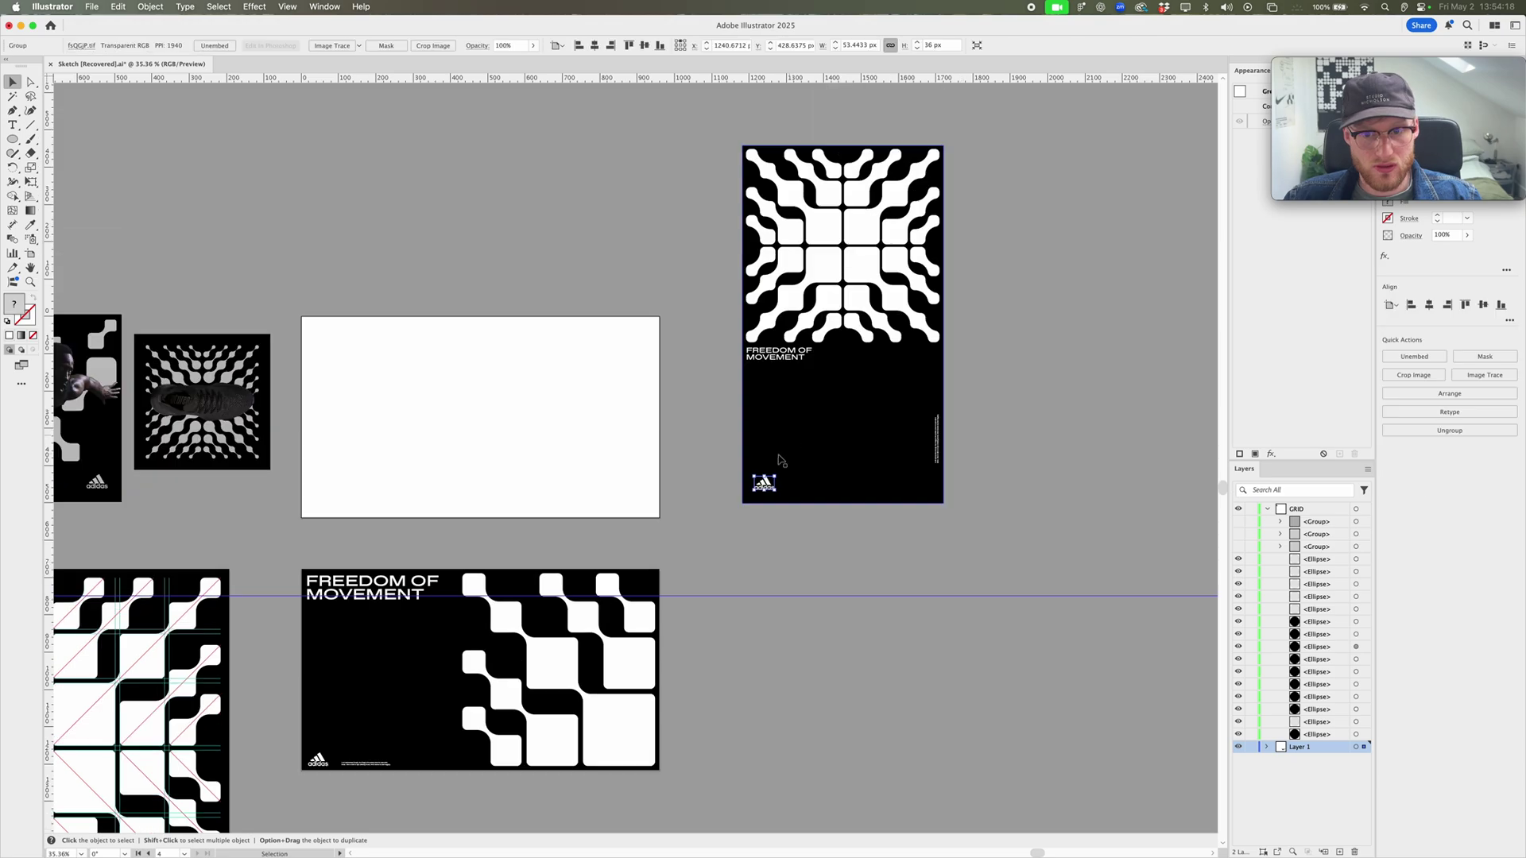
scroll(810, 452, "down", 2)
Step: Shorten the poster's black background from its lower edge and move the logo and vertical small print up inside it
left_click(840, 443)
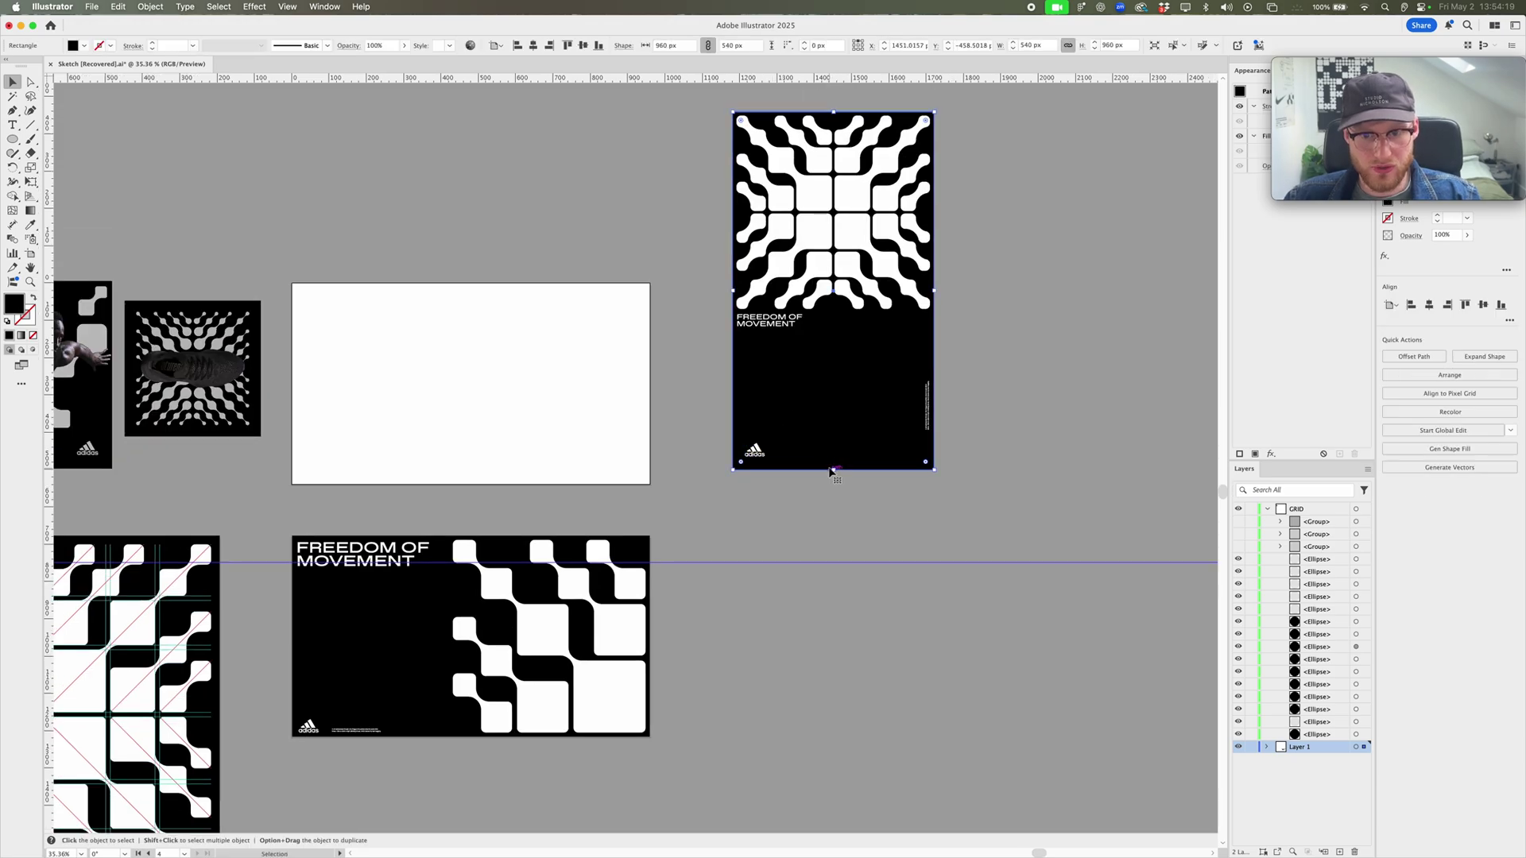
left_click_drag(831, 470, 834, 445)
left_click_drag(834, 445, 834, 395)
left_click_drag(754, 451, 755, 380)
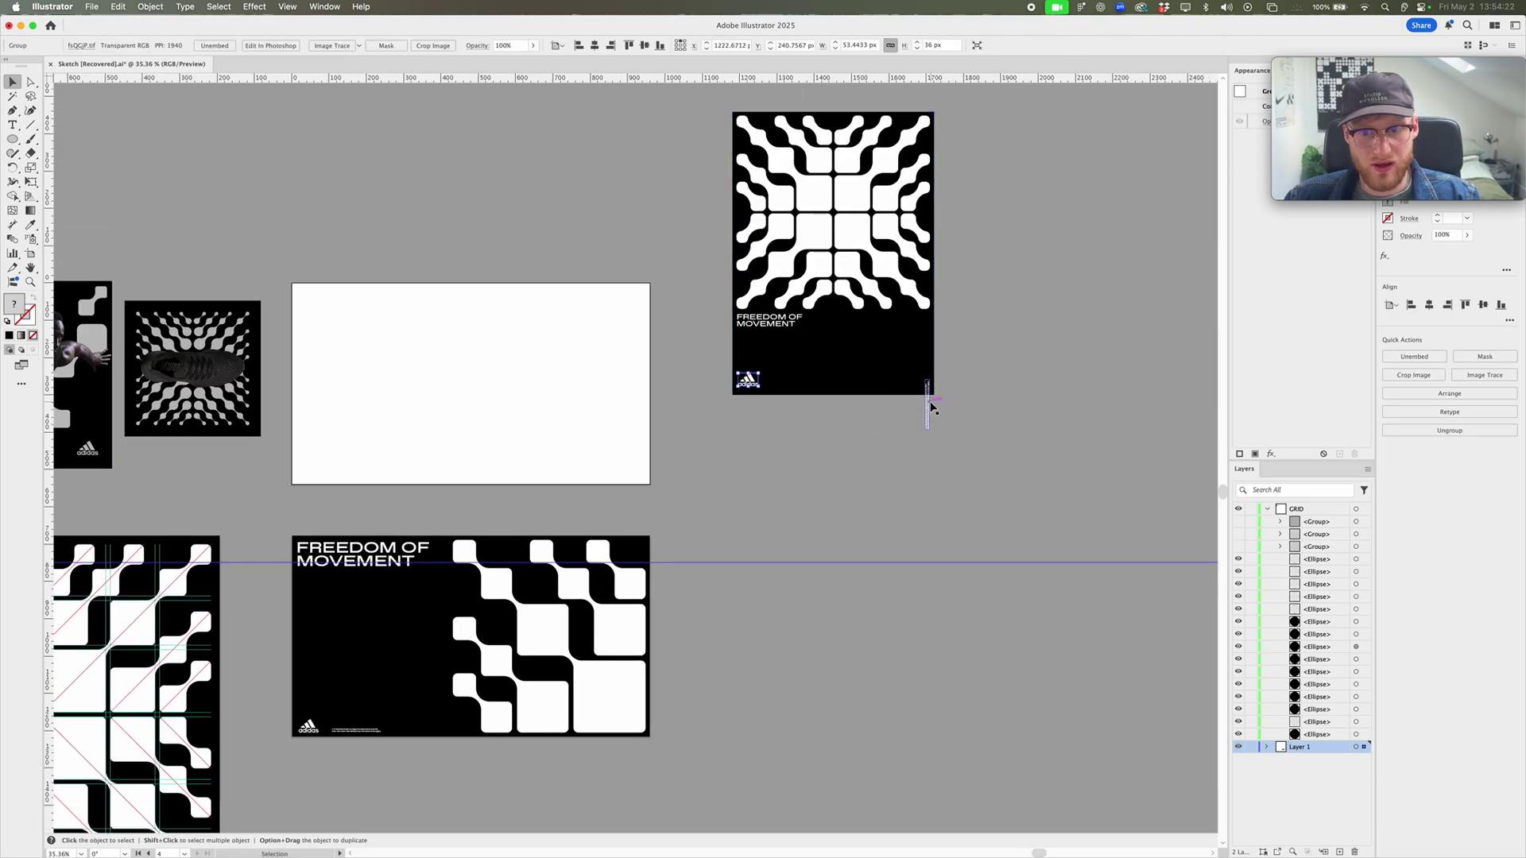
left_click_drag(929, 405, 928, 360)
left_click(1065, 391)
Step: Open the poster's "FREEDOM OF MOVEMENT" headline for text editing
scroll(980, 346, "up", 2)
scroll(757, 401, "up", 4)
left_click(768, 422)
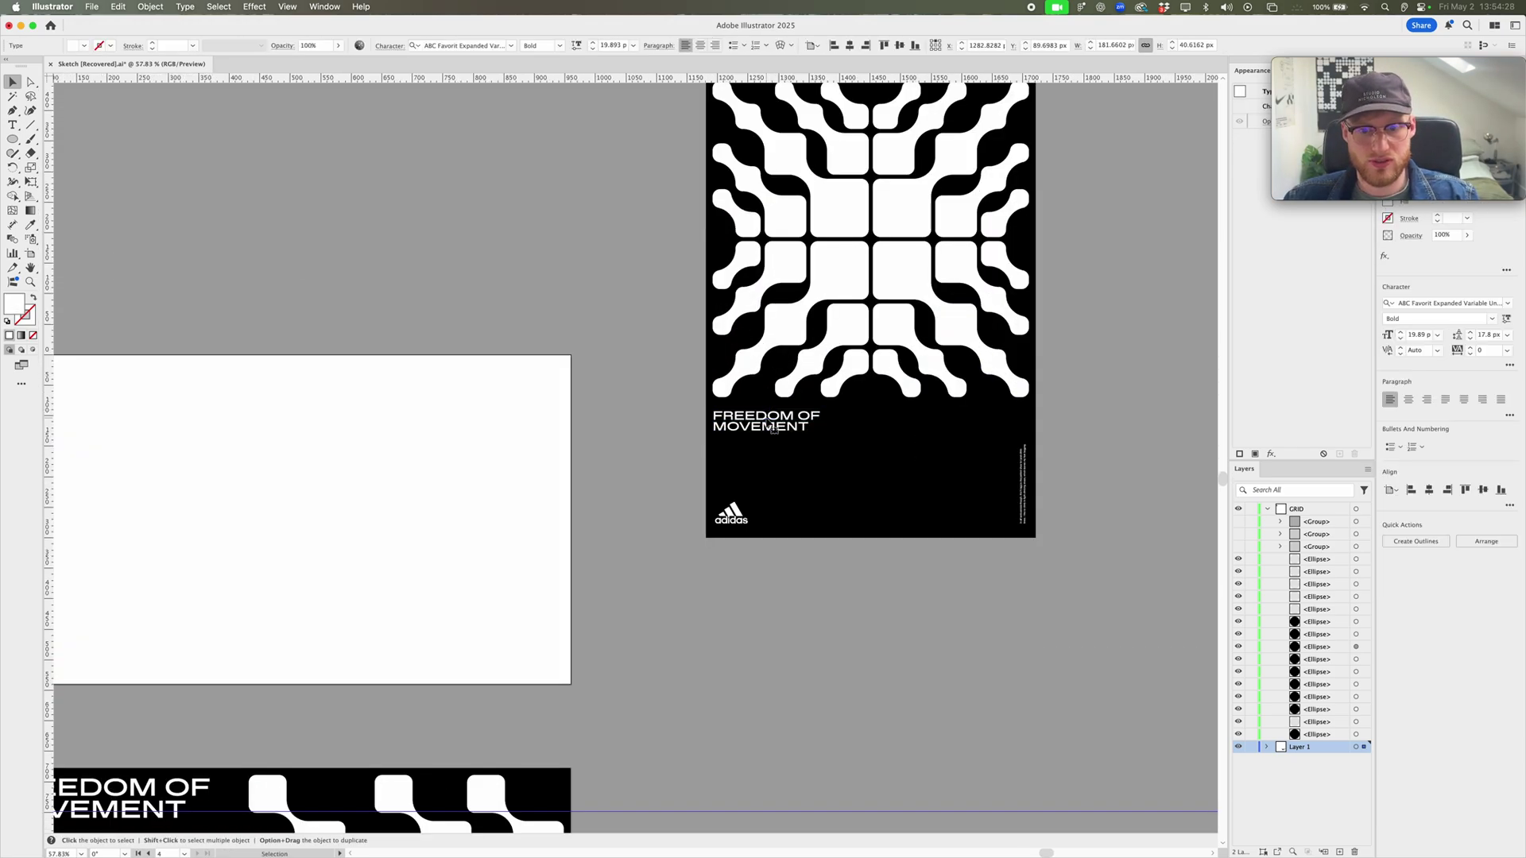
double_click(773, 427)
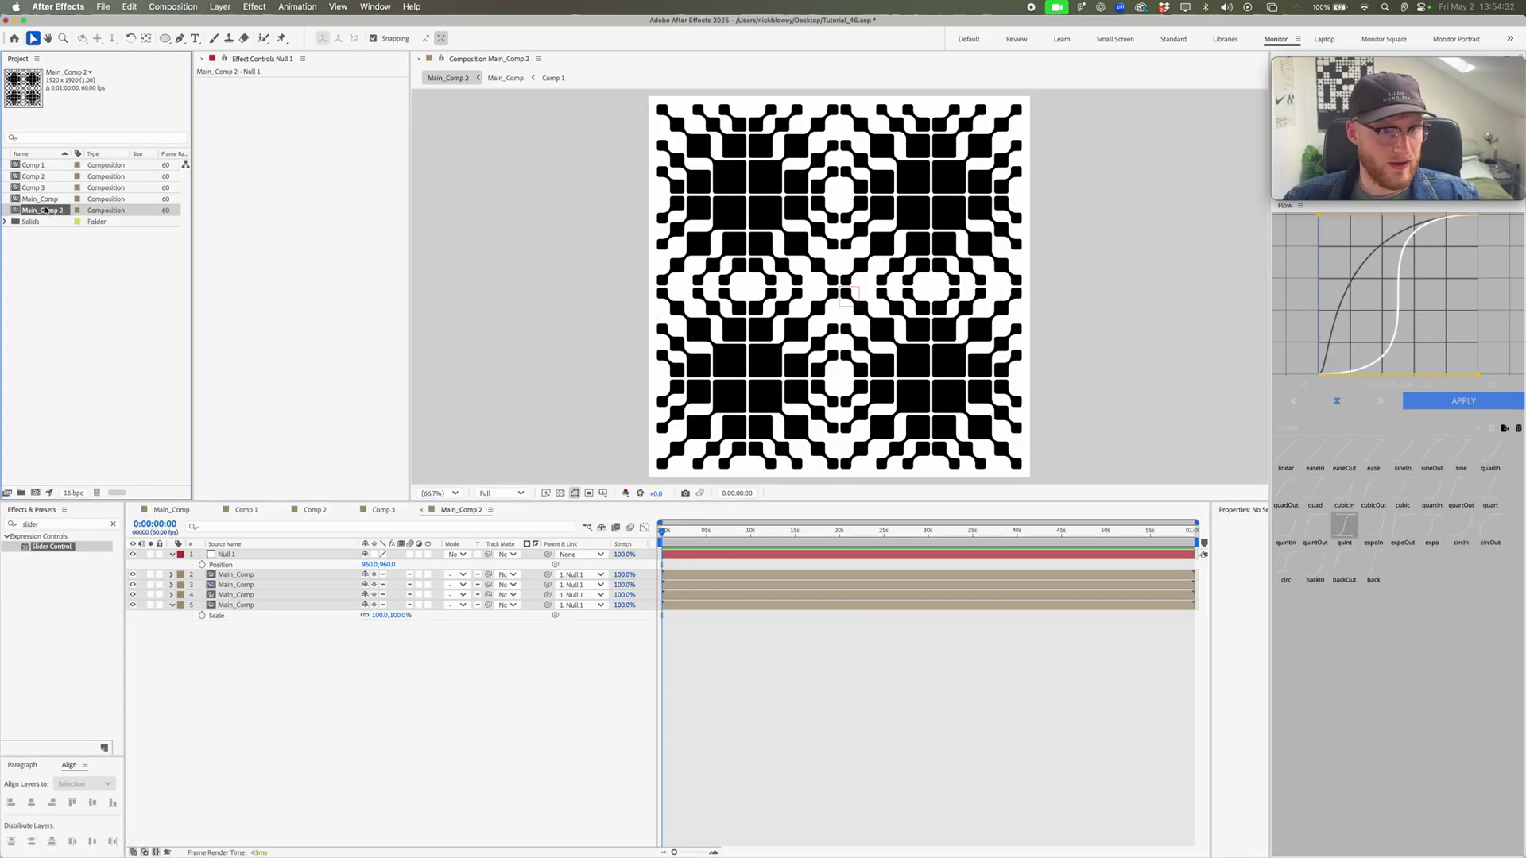
Step: Switch to After Effects, create a new composition from Main_Comp and set its size to 1920 × 2700 px
left_click(47, 200)
left_click_drag(29, 462, 35, 493)
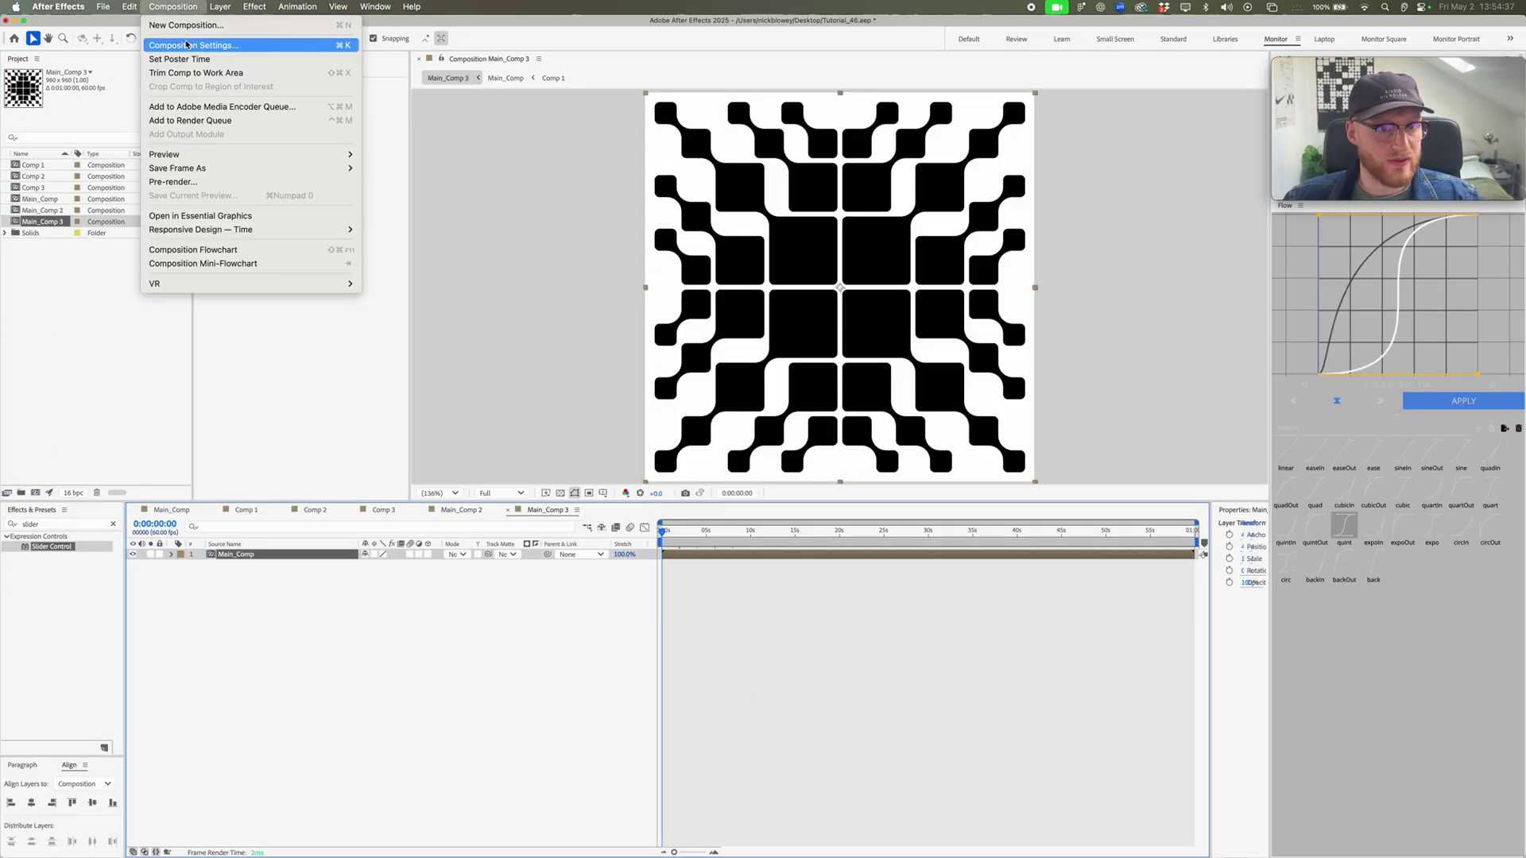
left_click(191, 45)
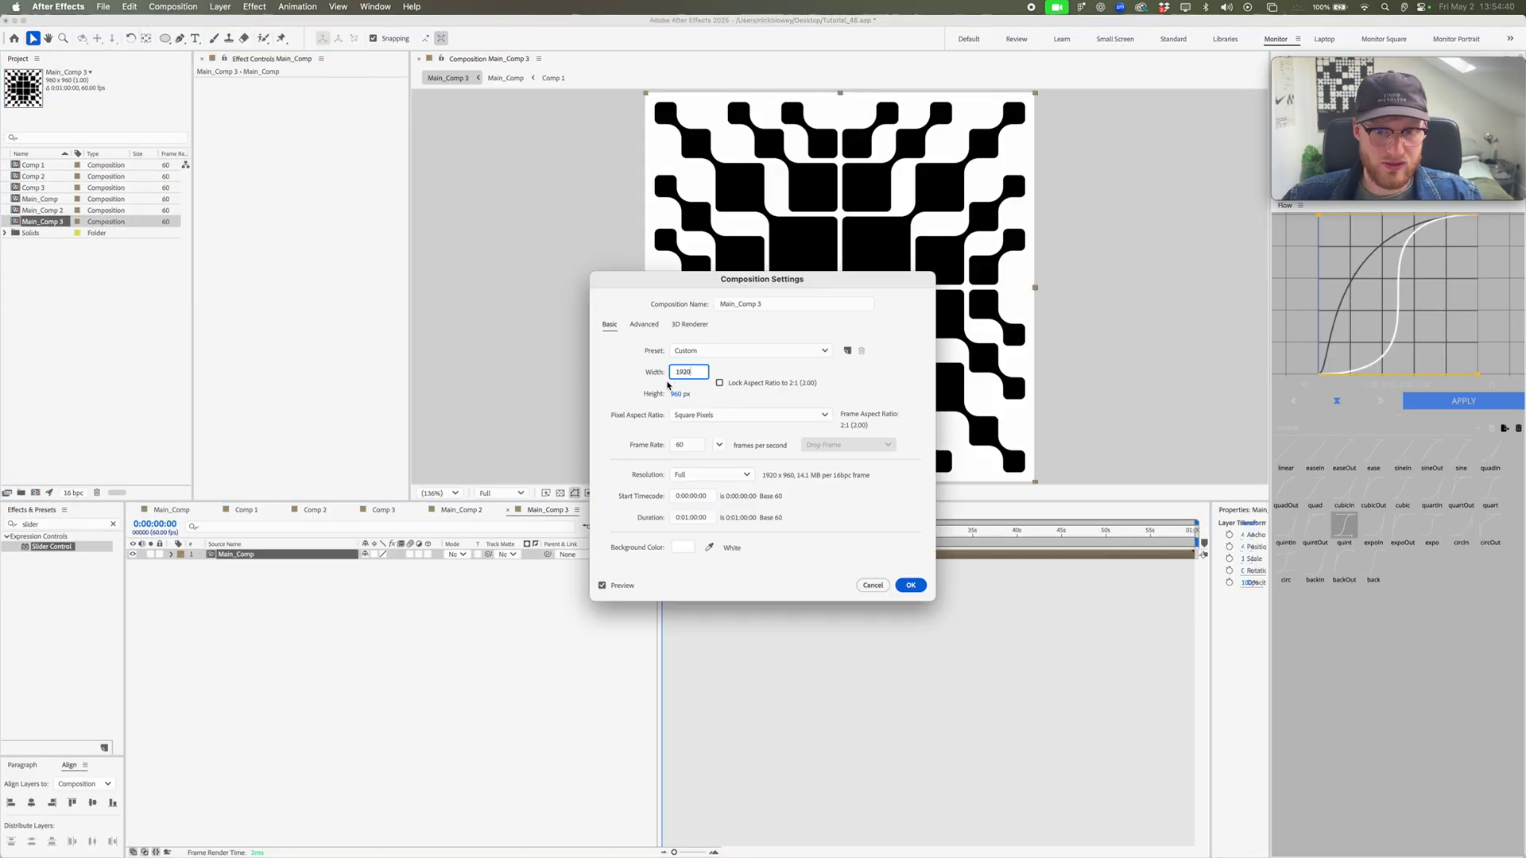
type("1920")
left_click(672, 394)
type("2700")
key("Return")
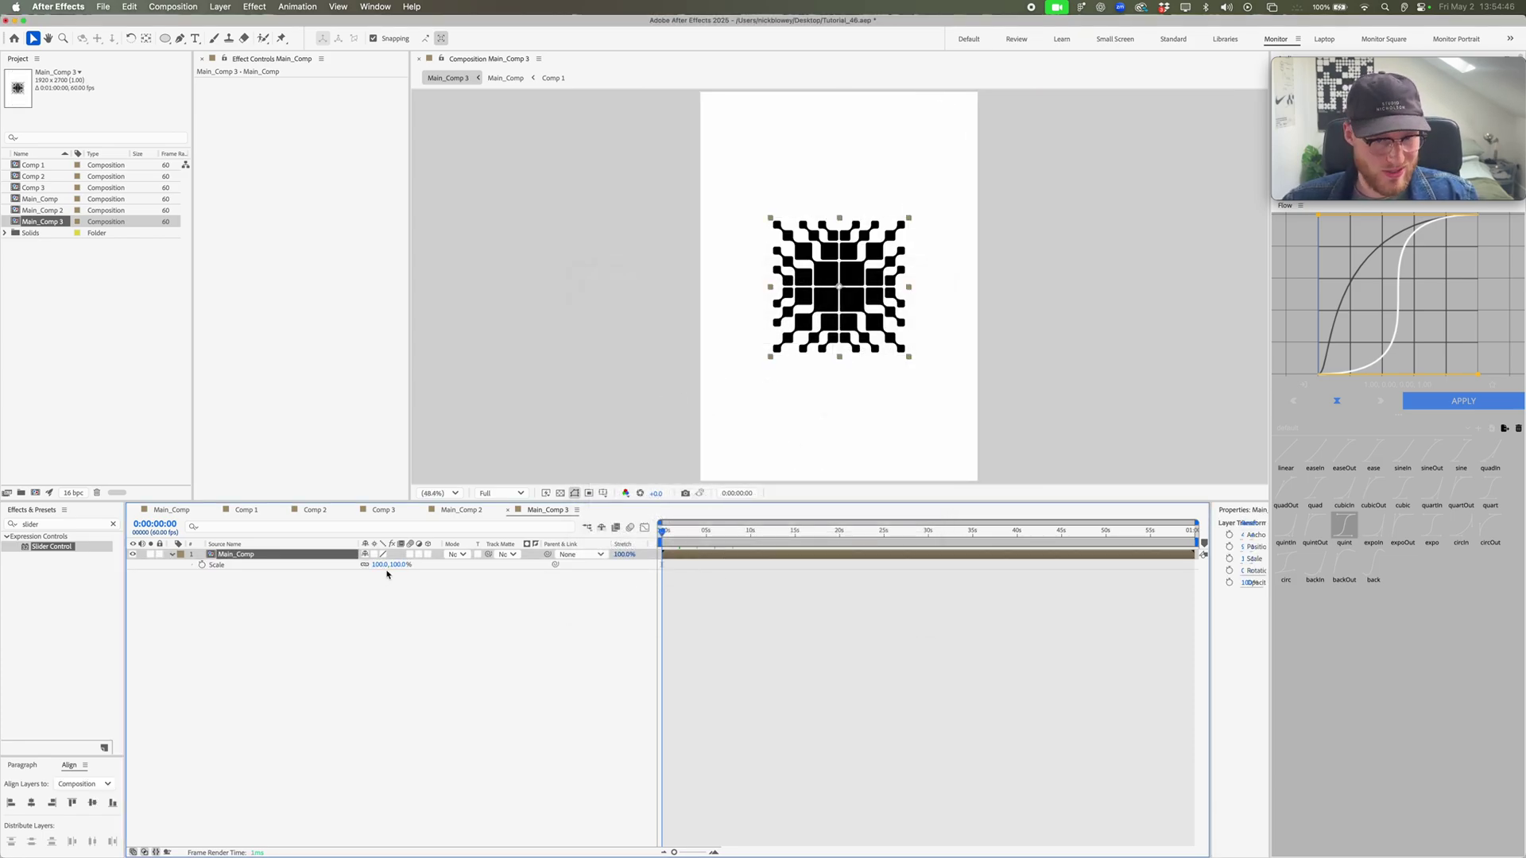
Step: Scale the Main_Comp layer to 200% and align it to the composition's top edge
type("200")
key("Return")
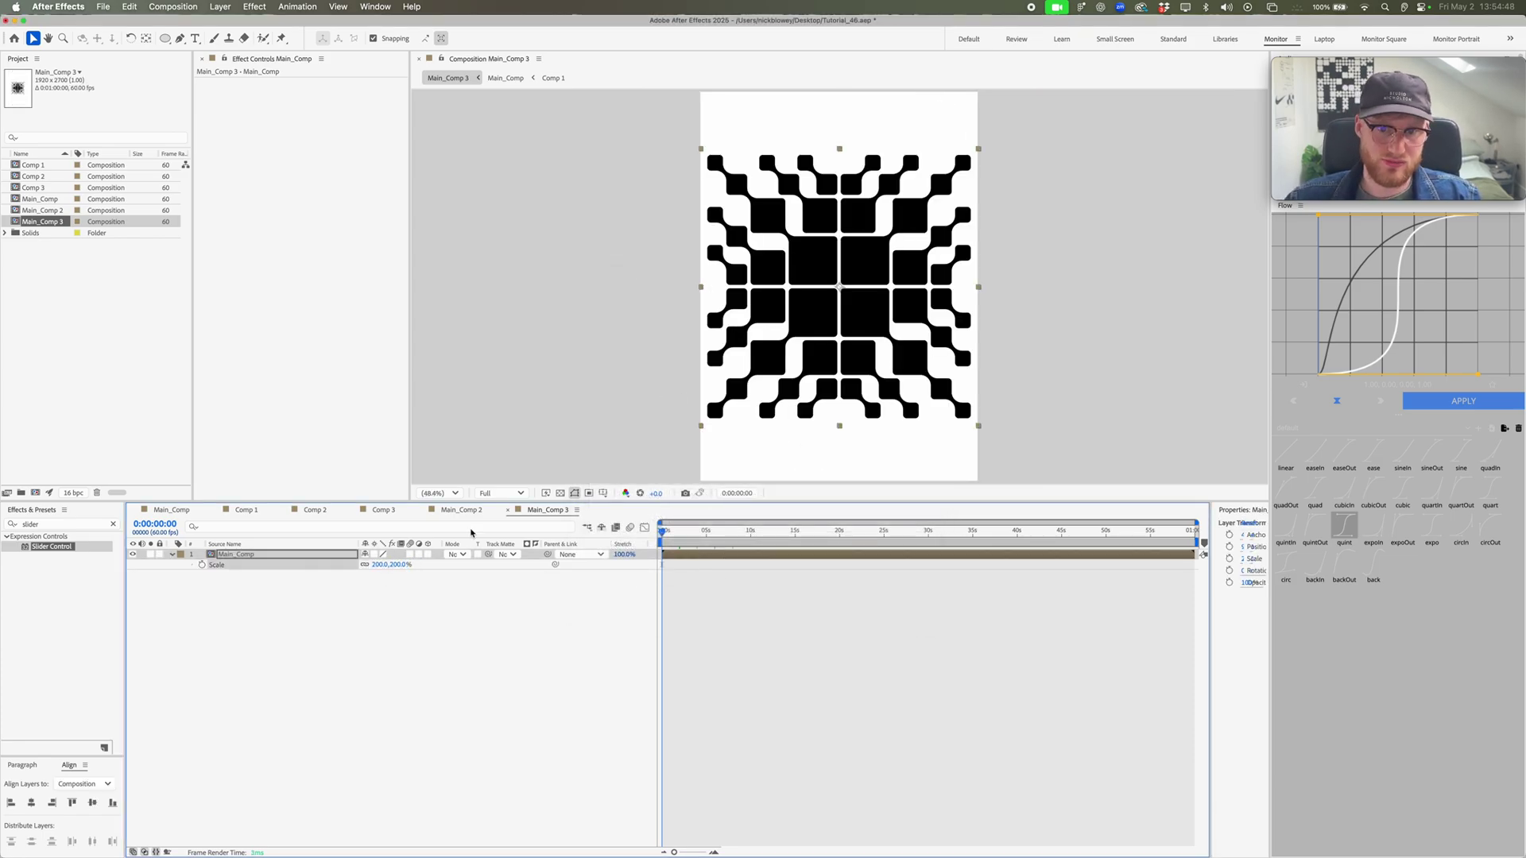
left_click(71, 802)
Step: Add a text layer reading "Freedom of Movement" to Main_Comp 3
left_click(493, 670)
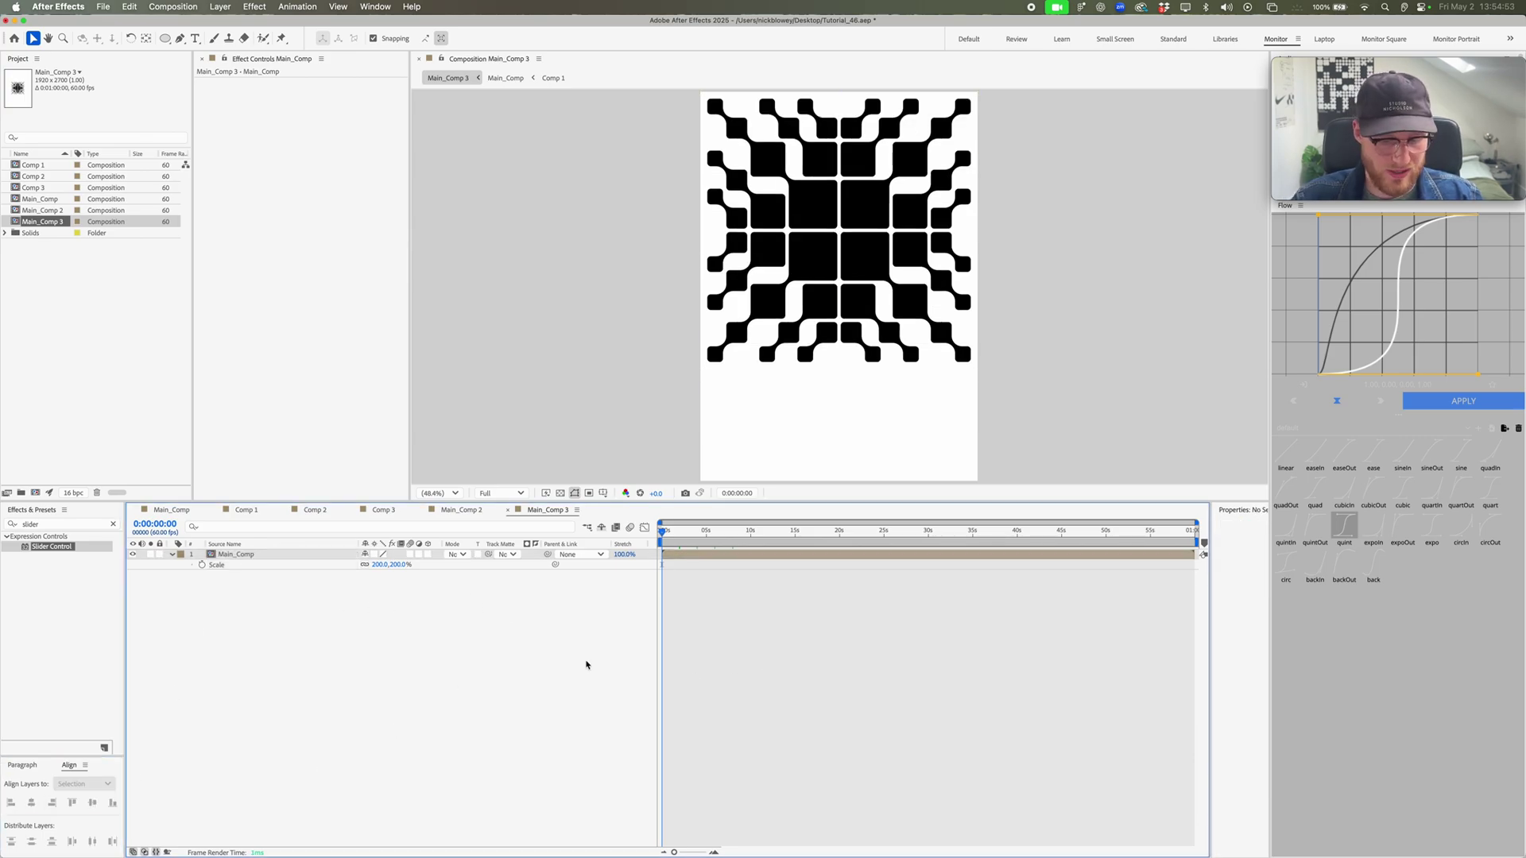
key("super+alt+shift+t")
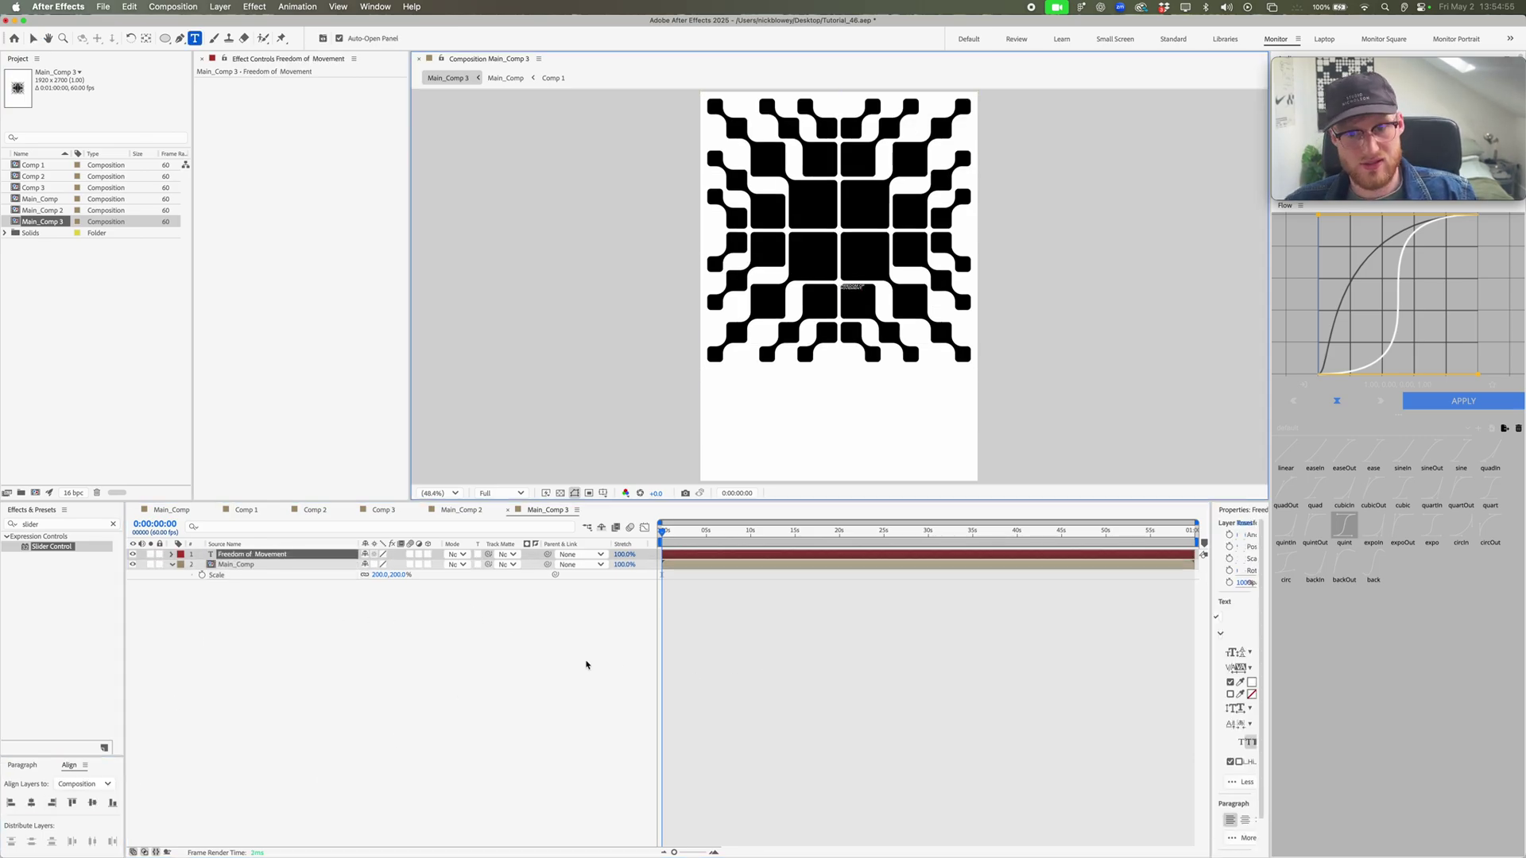
left_click(799, 626)
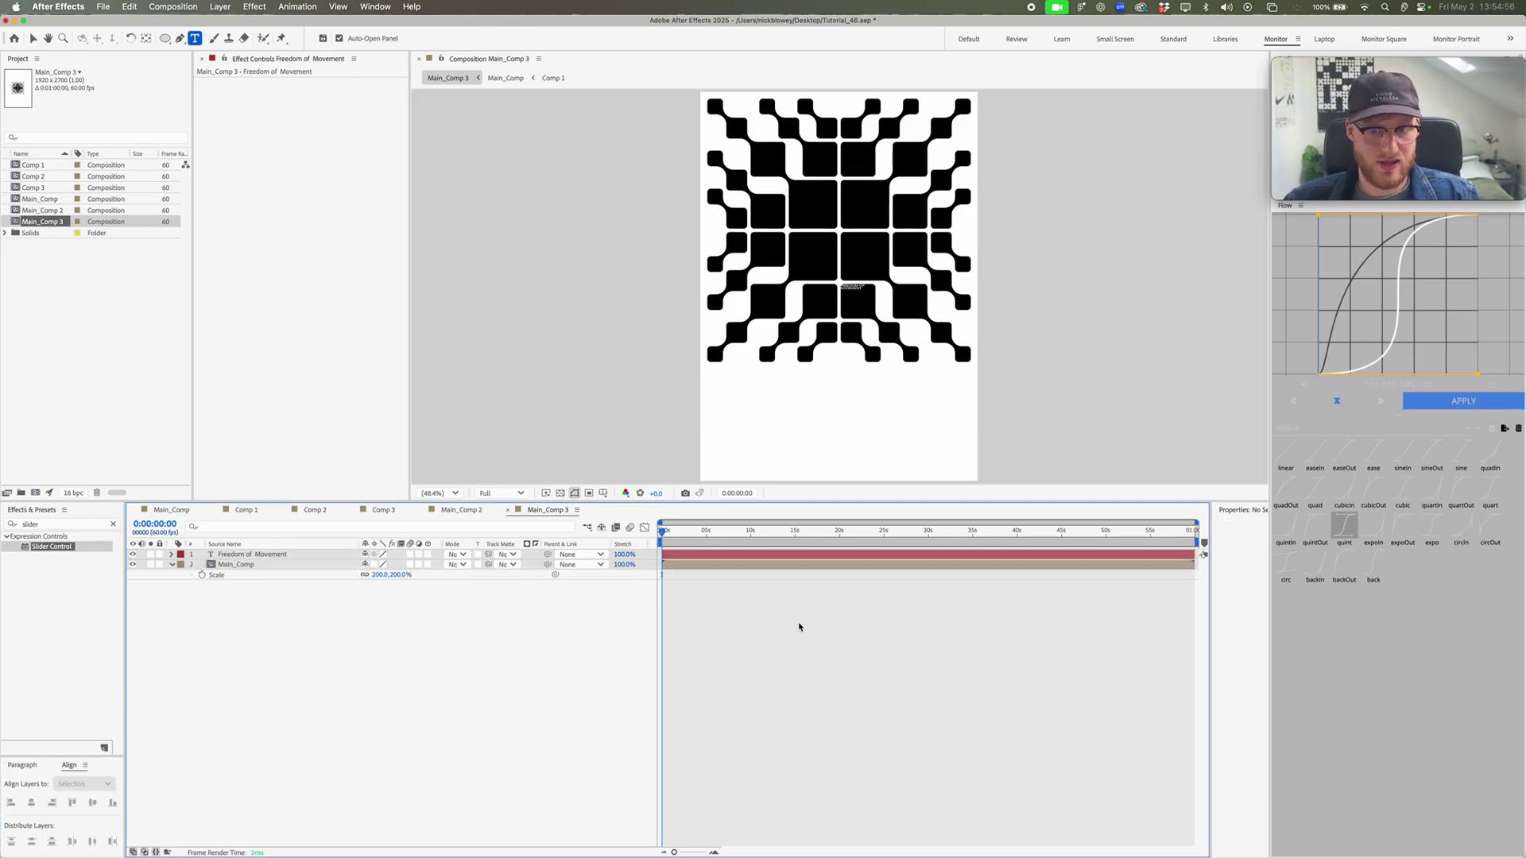
Step: Apply the Channel Invert effect to the Main_Comp layer in Main_Comp 3
left_click(254, 564)
left_click(46, 524)
type("invert")
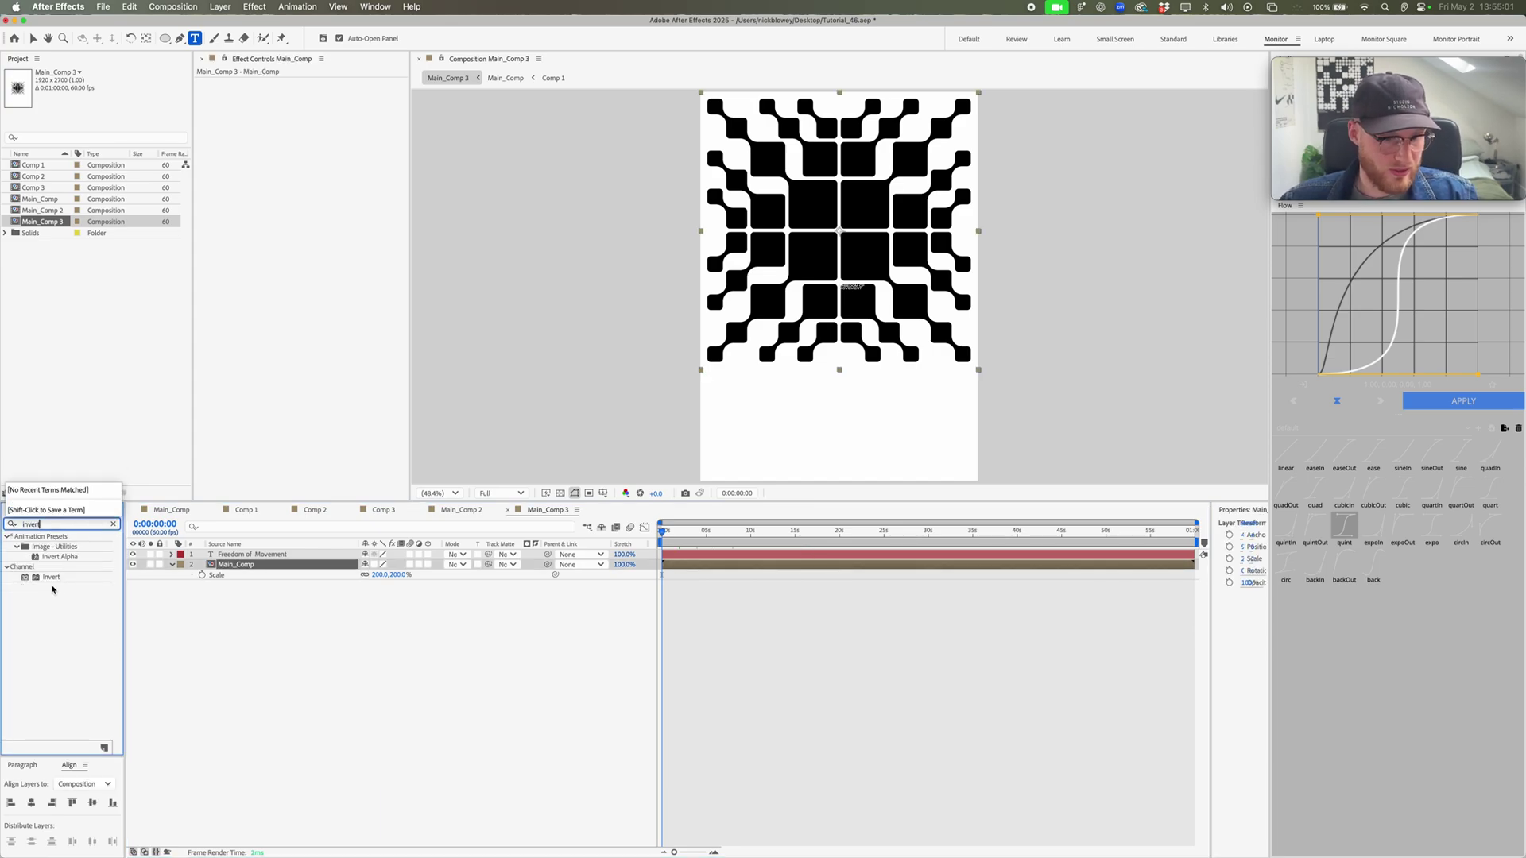
double_click(50, 577)
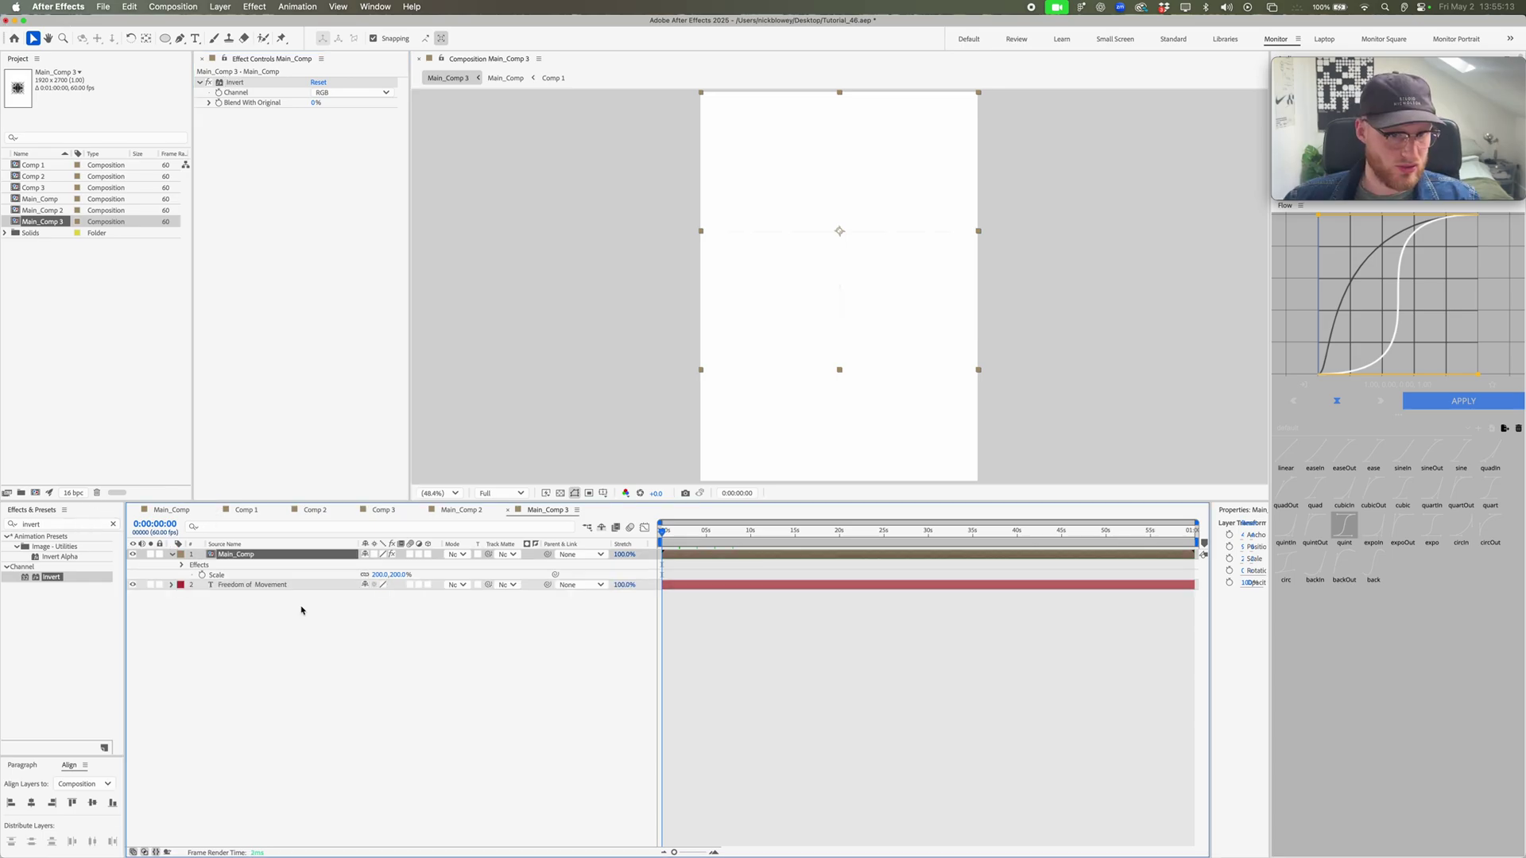
Step: Add a full-frame black rectangle as the background shape layer and select the "Freedom of Movement" text layer
left_click(299, 610)
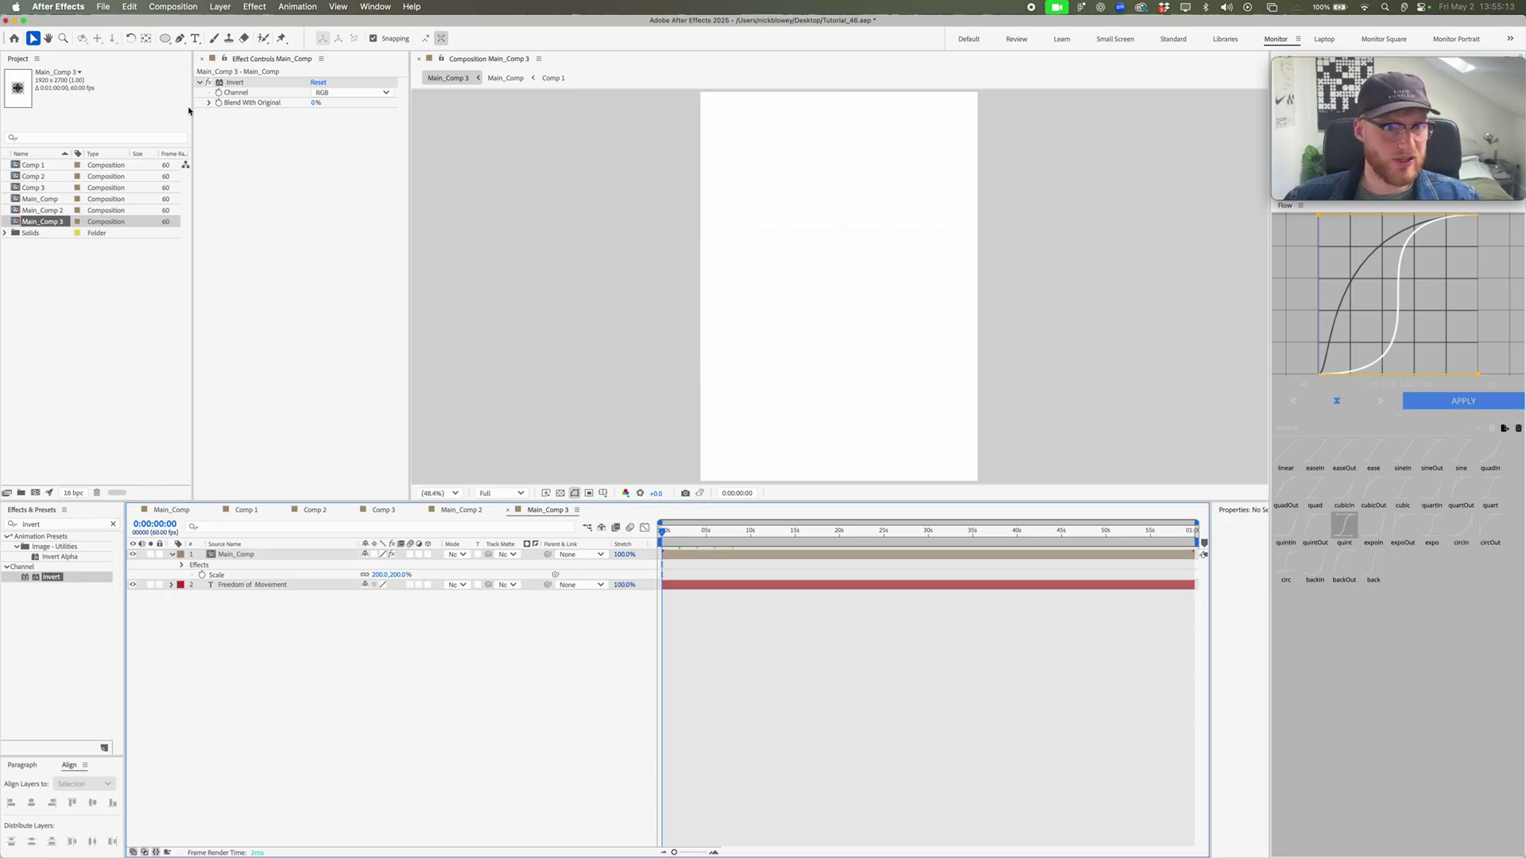
left_click(165, 38)
left_click(245, 585)
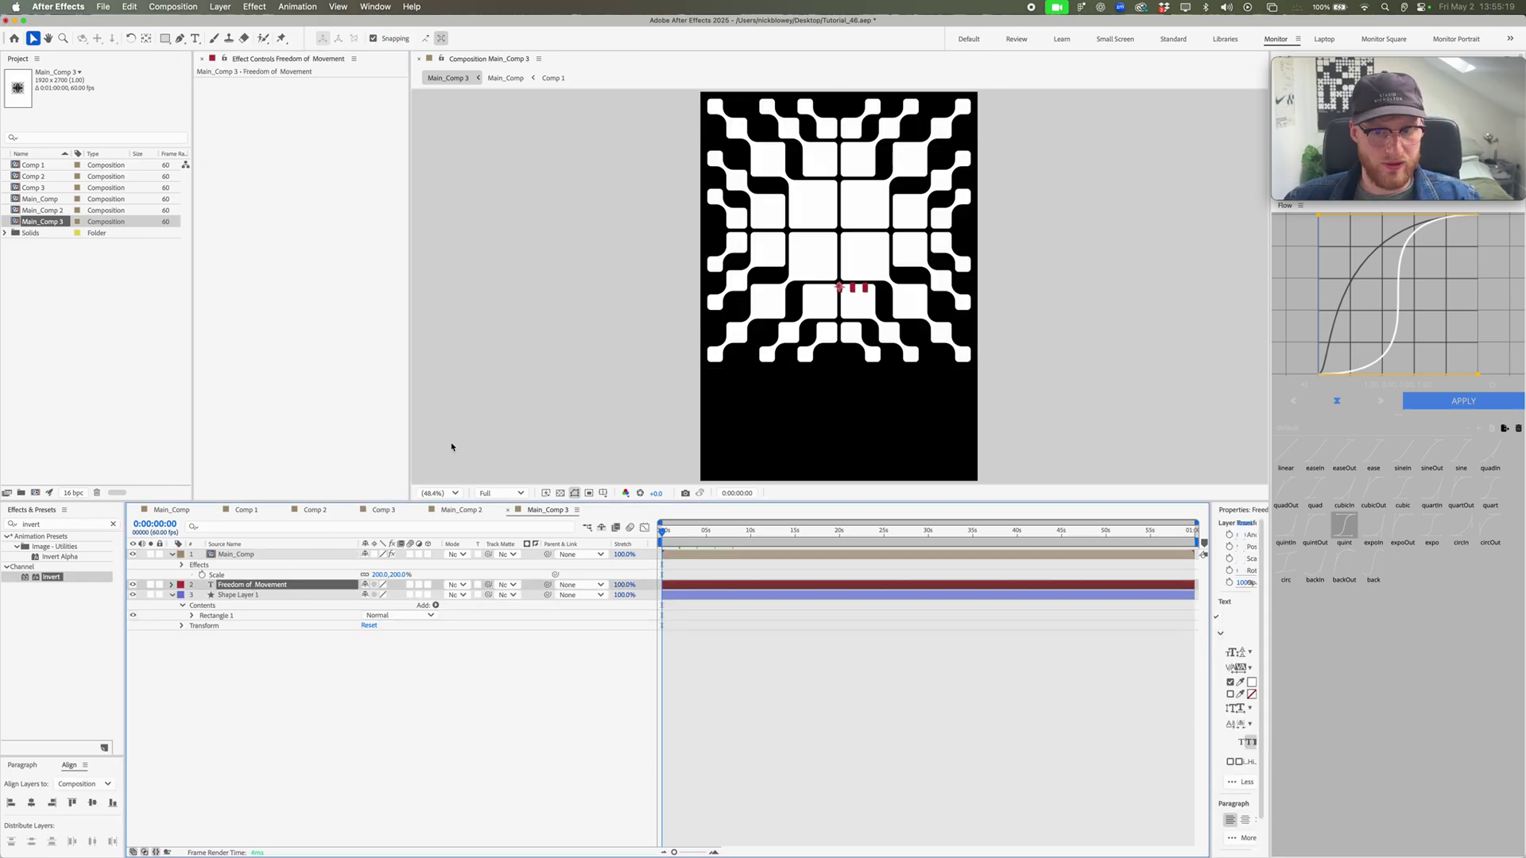
Step: Move the "Freedom of Movement" title directly below the pattern, in line with the pattern's left edge
left_click_drag(839, 287, 731, 374)
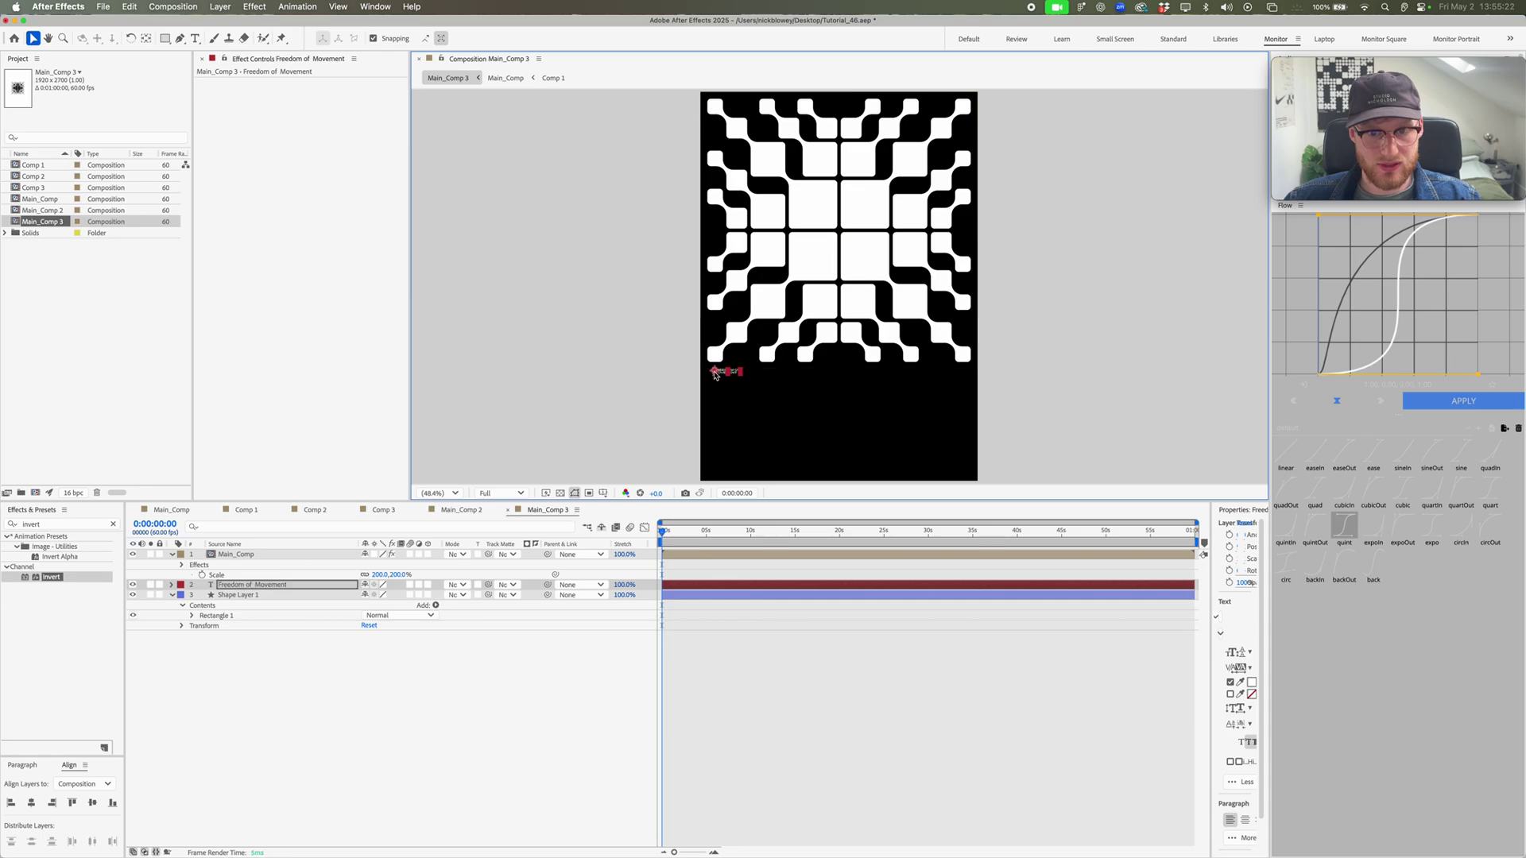
scroll(716, 374, "up", 10)
scroll(854, 378, "down", 5)
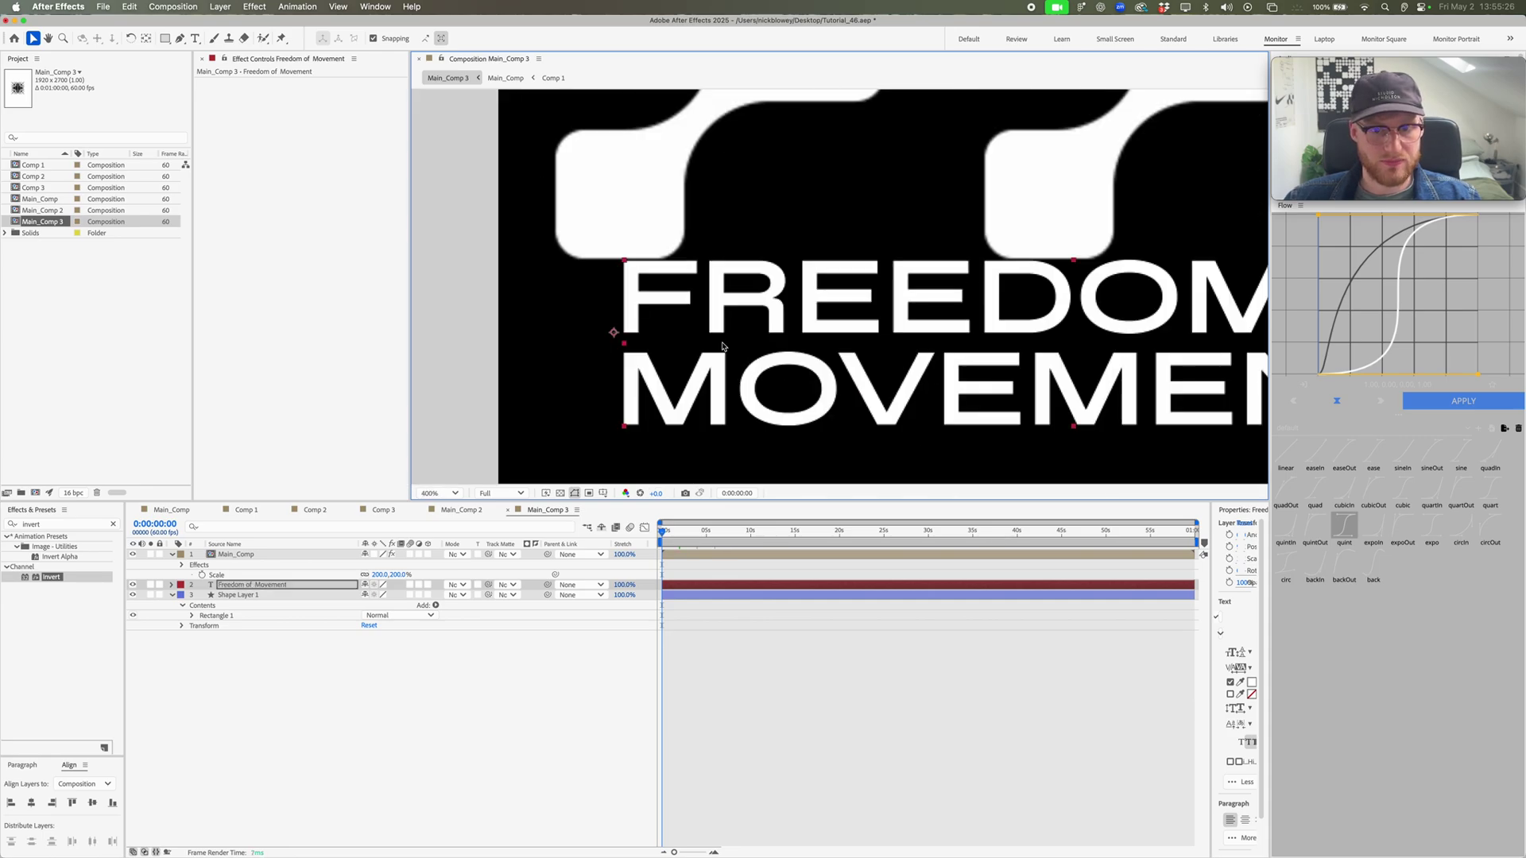
scroll(499, 232, "up", 5)
left_click_drag(499, 231, 866, 382)
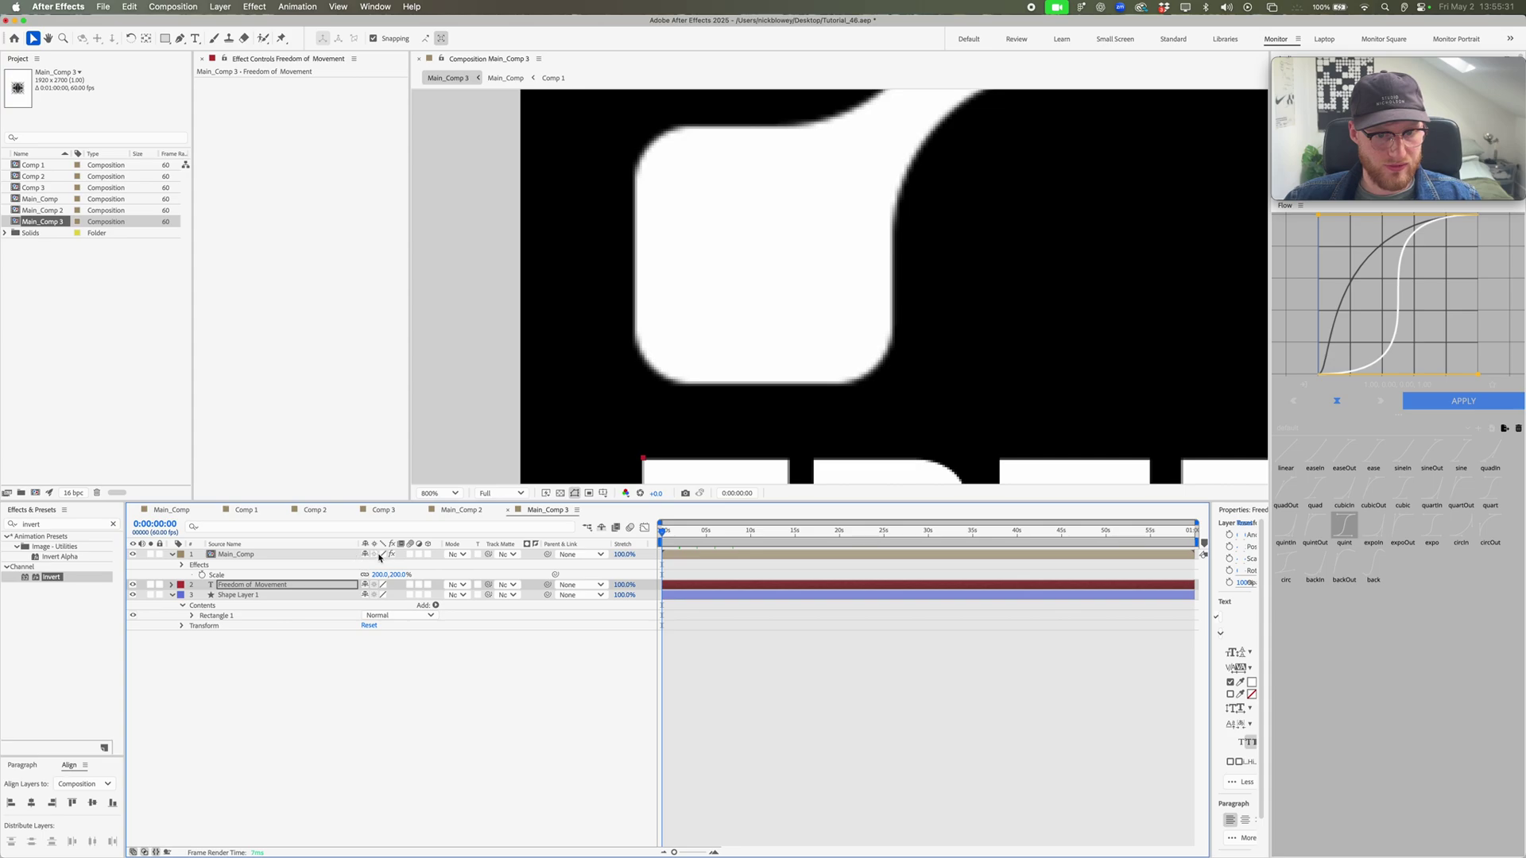
scroll(753, 406, "down", 8)
left_click(691, 632)
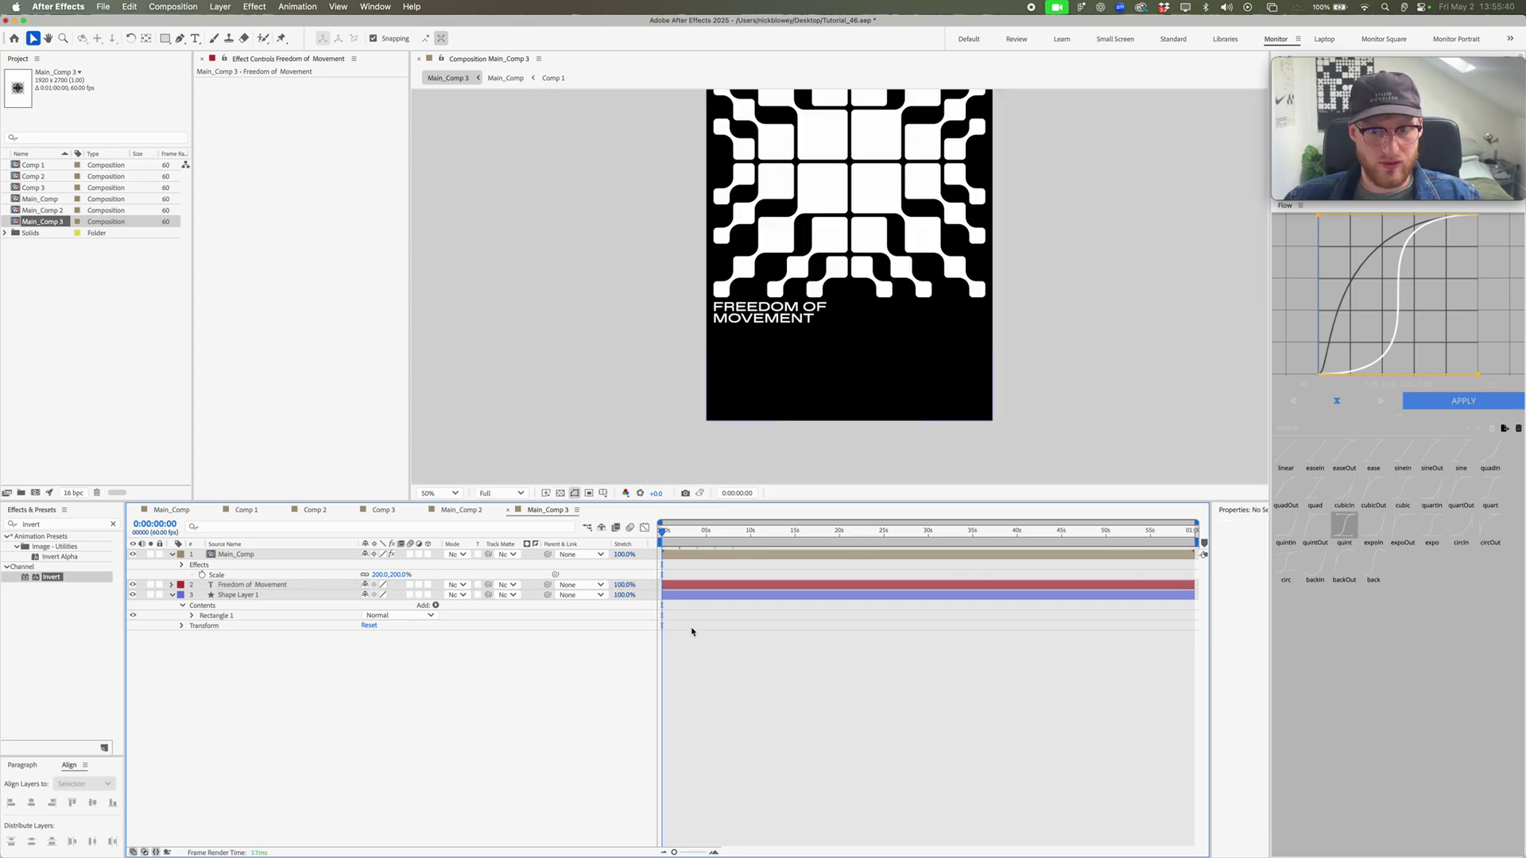
Step: Switch to Illustrator and take a cropped screenshot of the white adidas logo on the poster's black background
key("super+Tab")
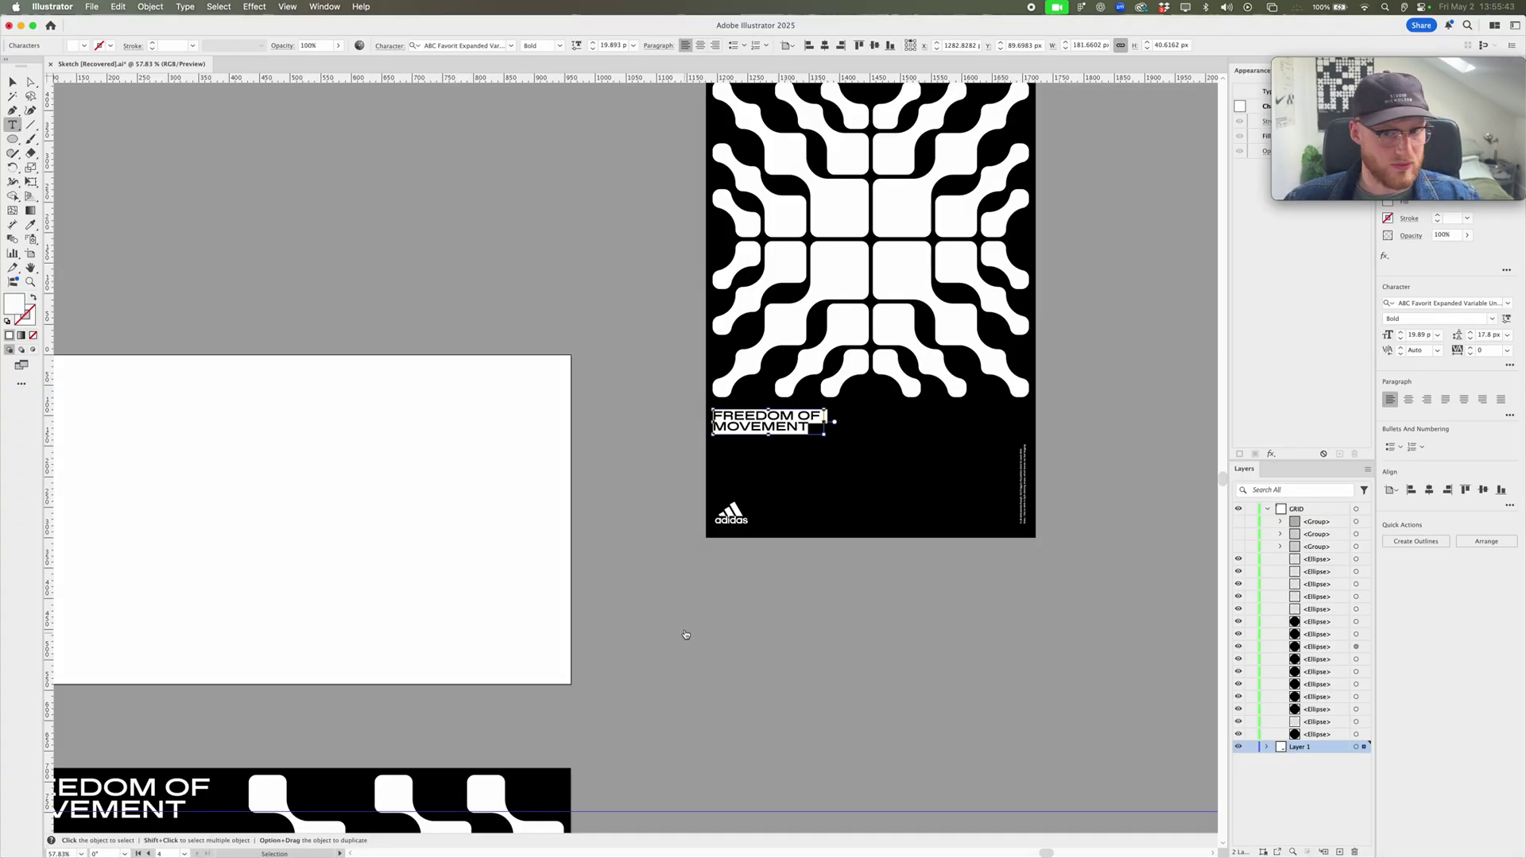
scroll(719, 516, "up", 4)
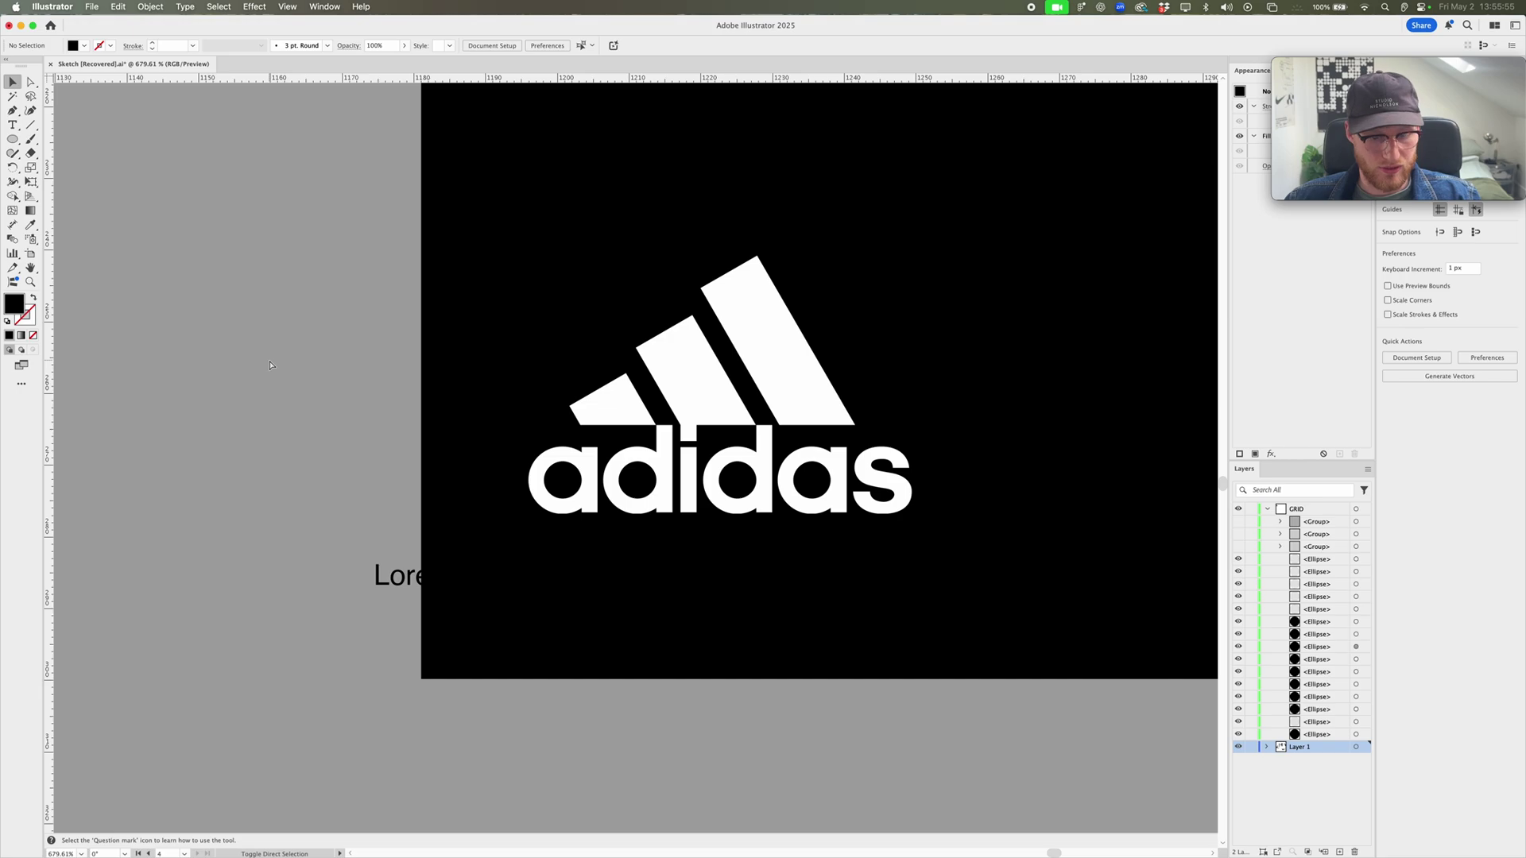
key("super+shift+4")
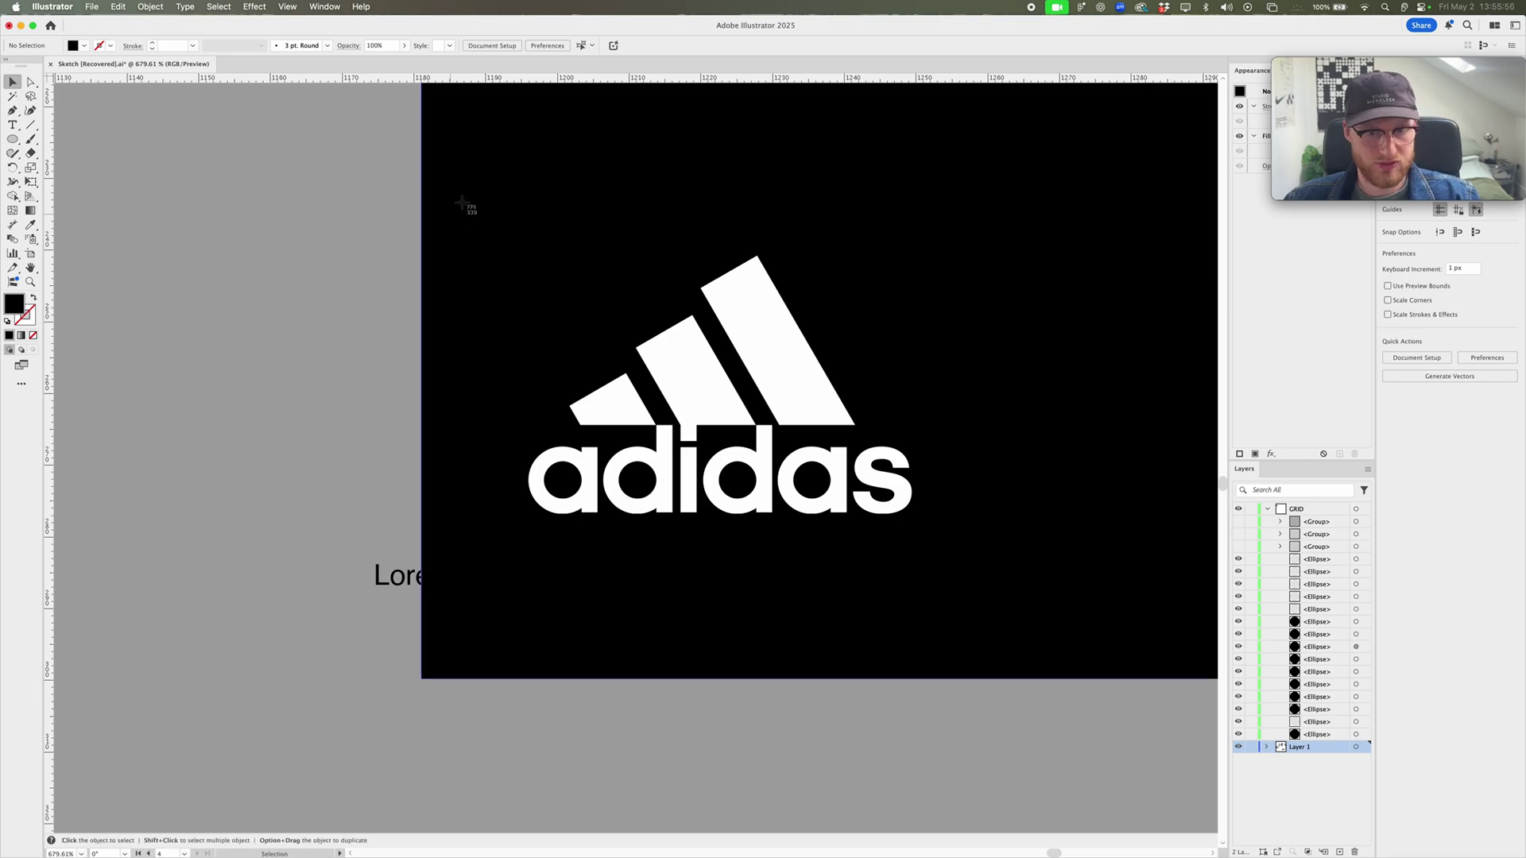
left_click_drag(459, 178, 1031, 598)
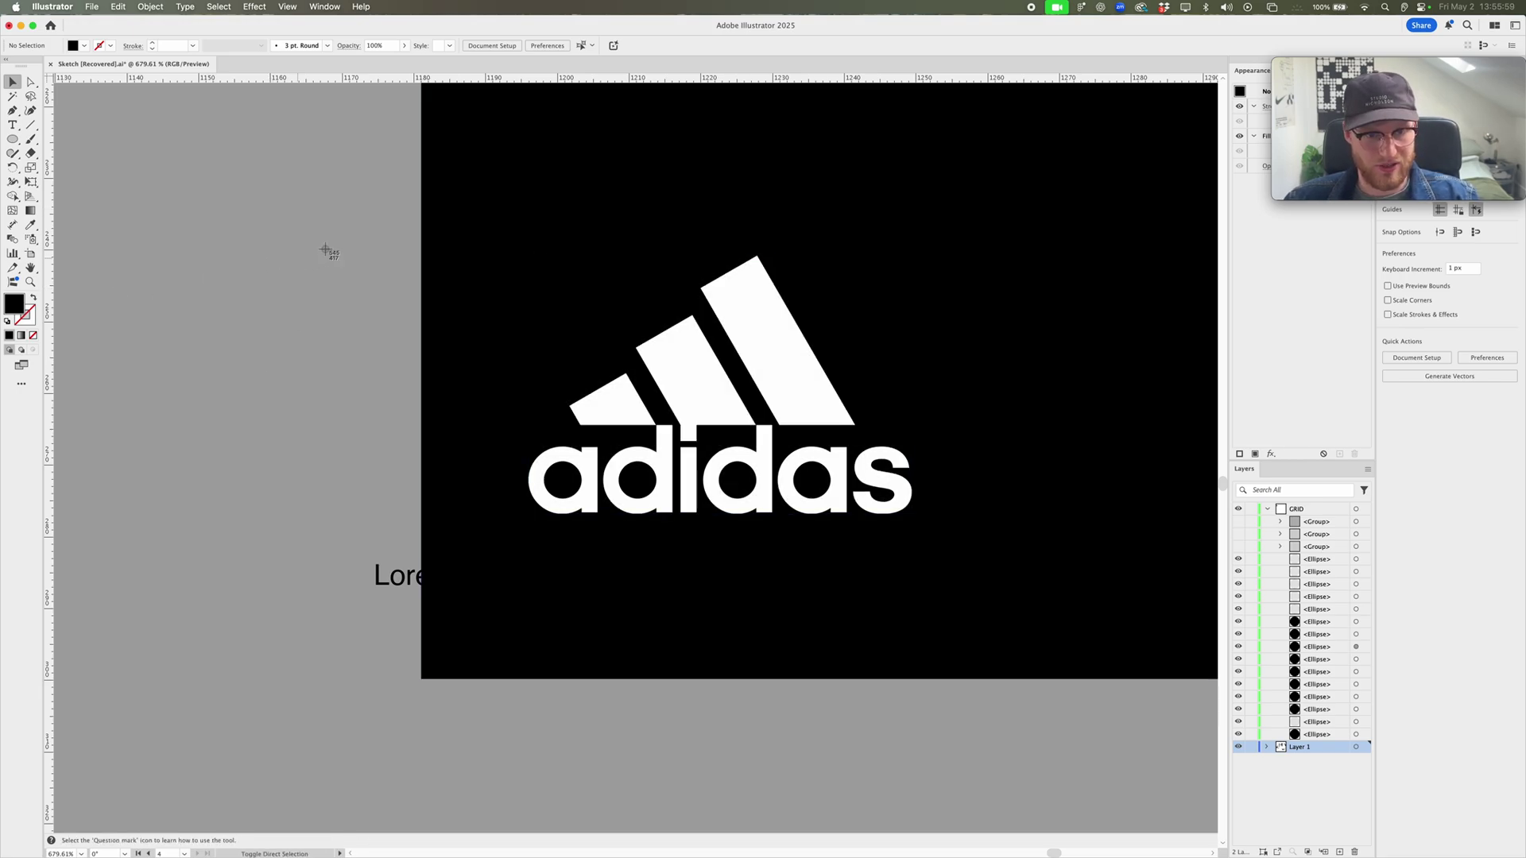
left_click_drag(540, 548, 943, 228)
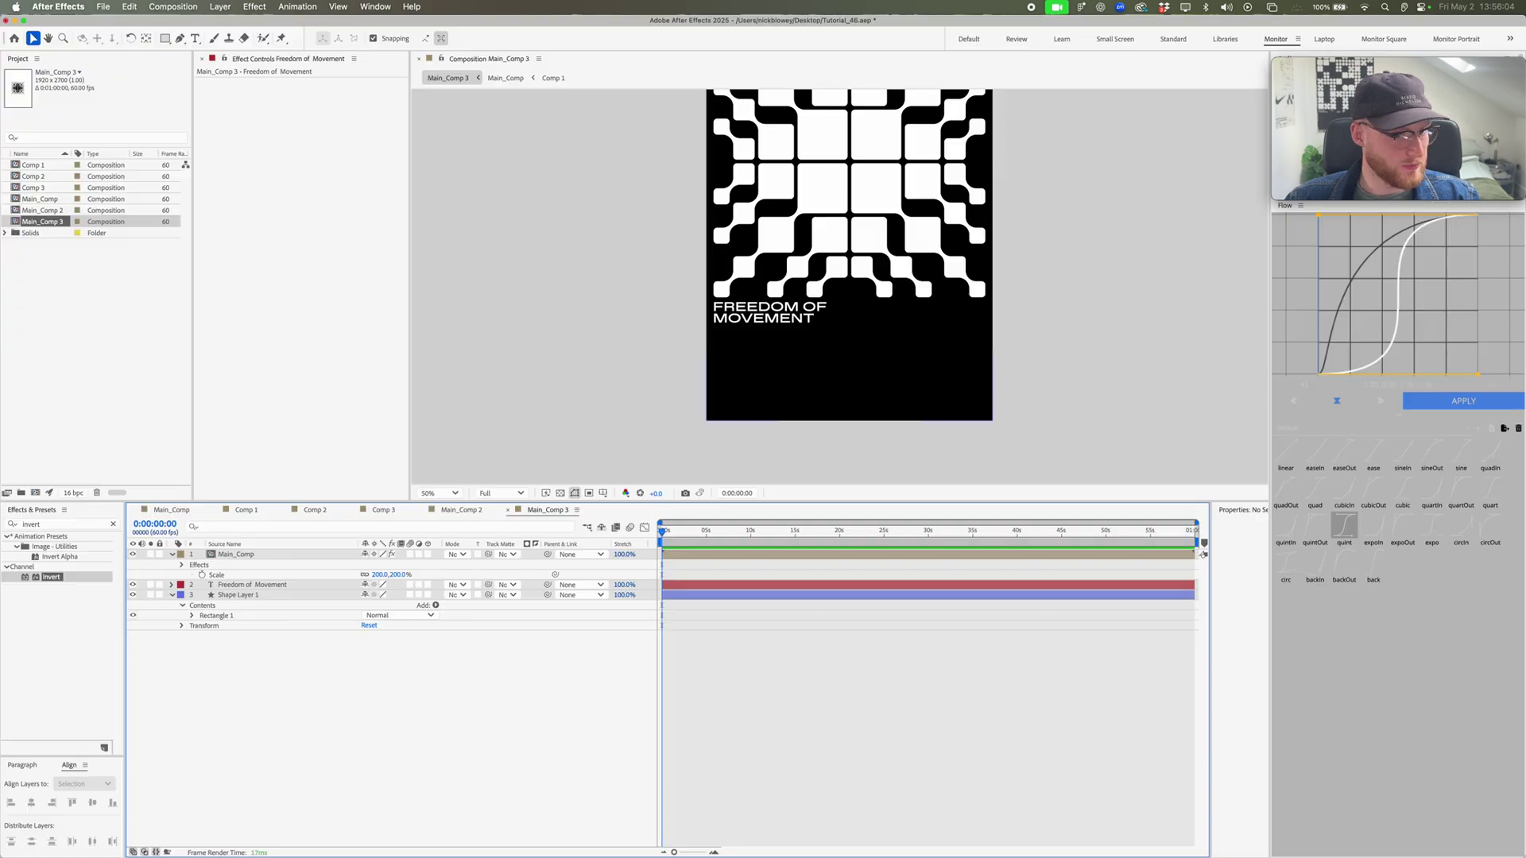
Step: Back in After Effects, import the adidas logo screenshot into Main_Comp 3 and place it, scaled down, near the poster's lower-left corner
left_click_drag(46, 233, 562, 780)
left_click_drag(956, 220, 749, 389)
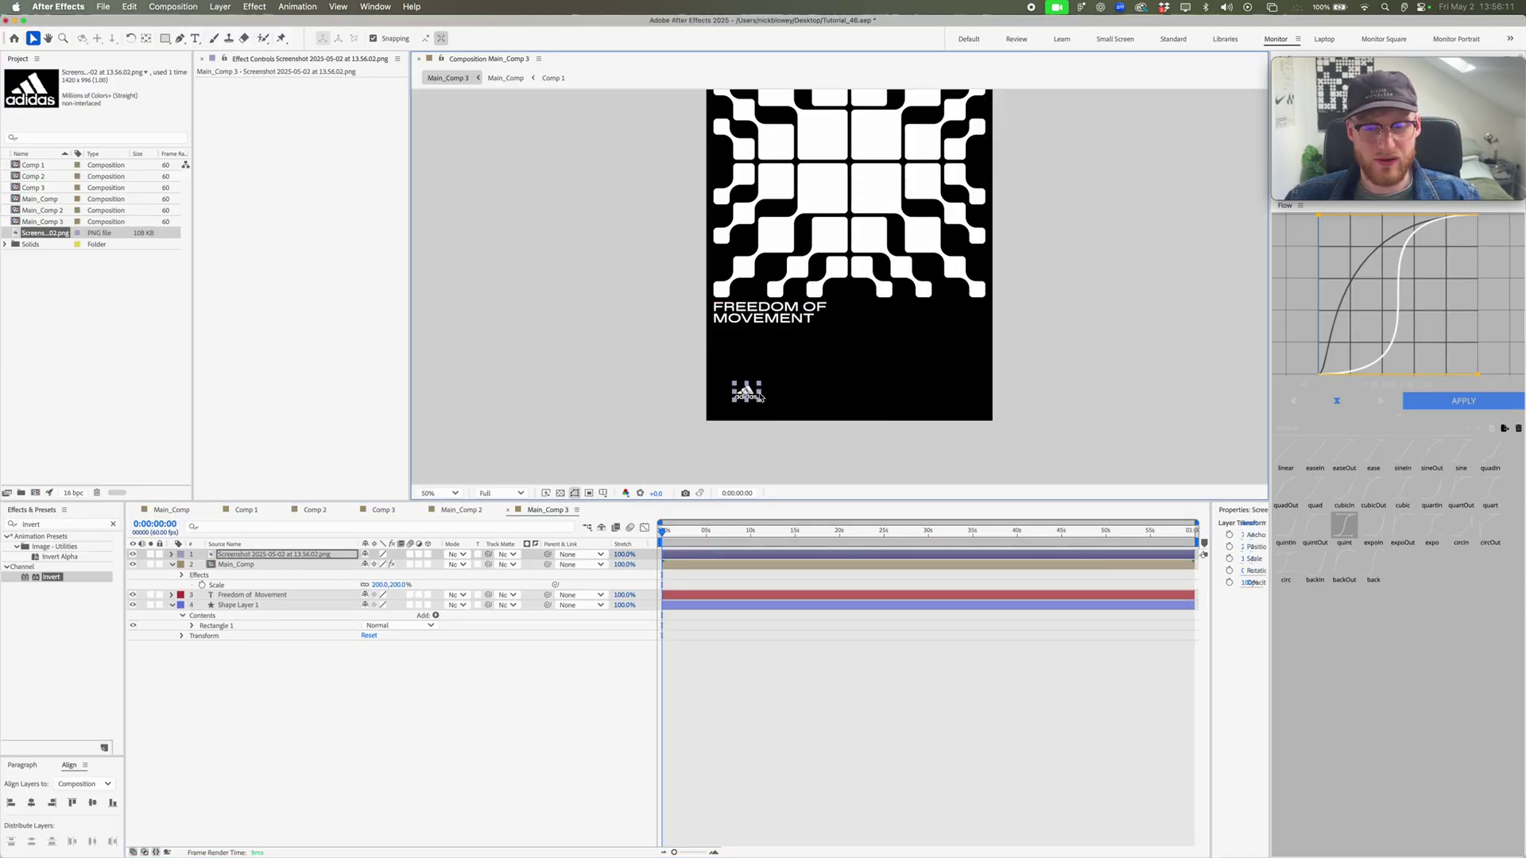
left_click(603, 384)
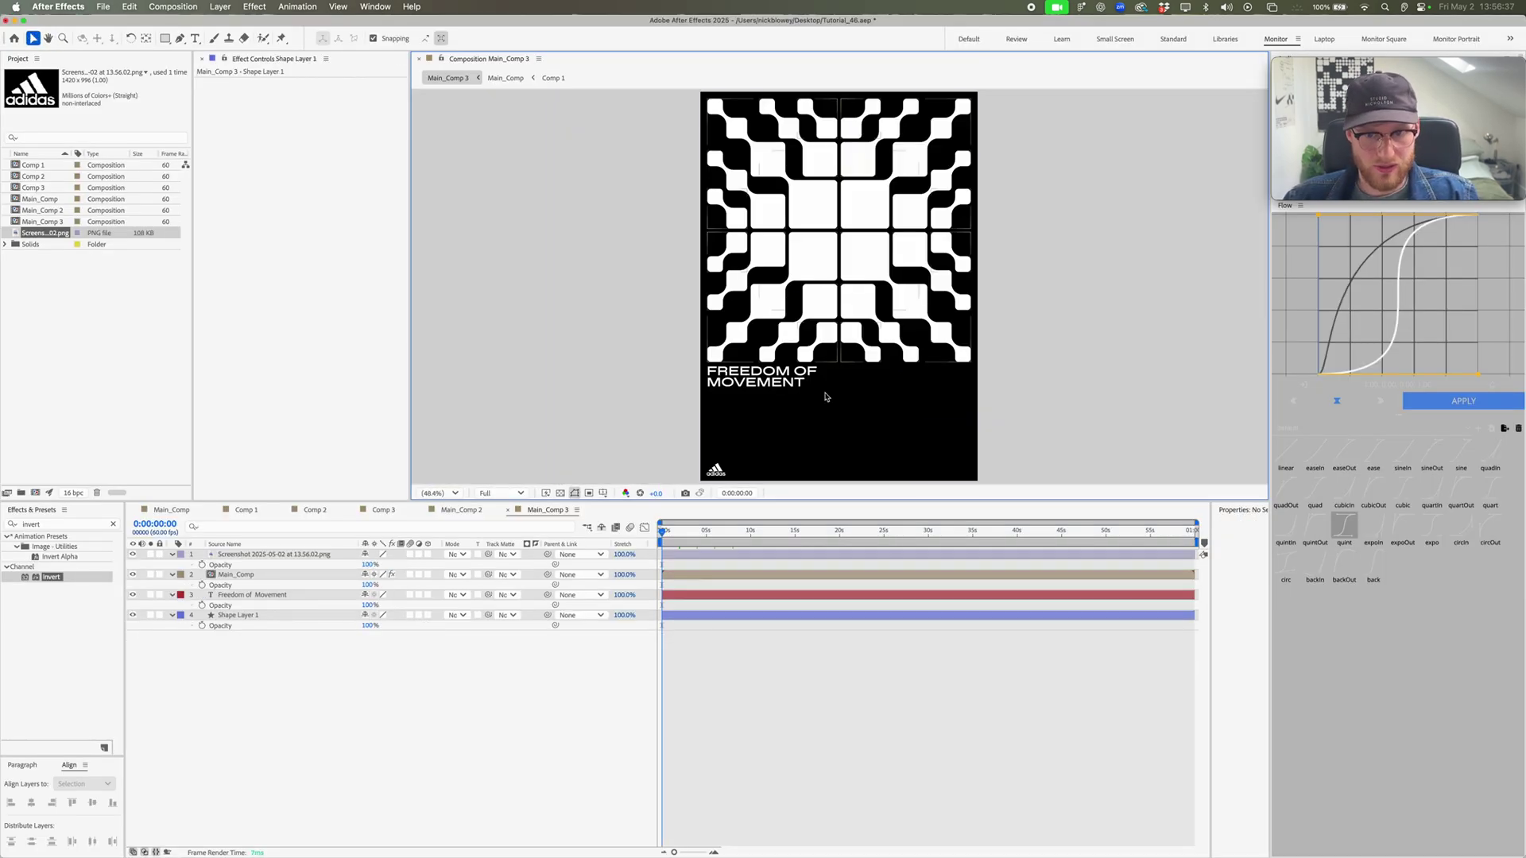
Step: Draw a paragraph text box below the title and paste in the small vertical copy from the Illustrator poster
key("ctrl+t")
left_click_drag(796, 406, 930, 433)
key("super+Tab")
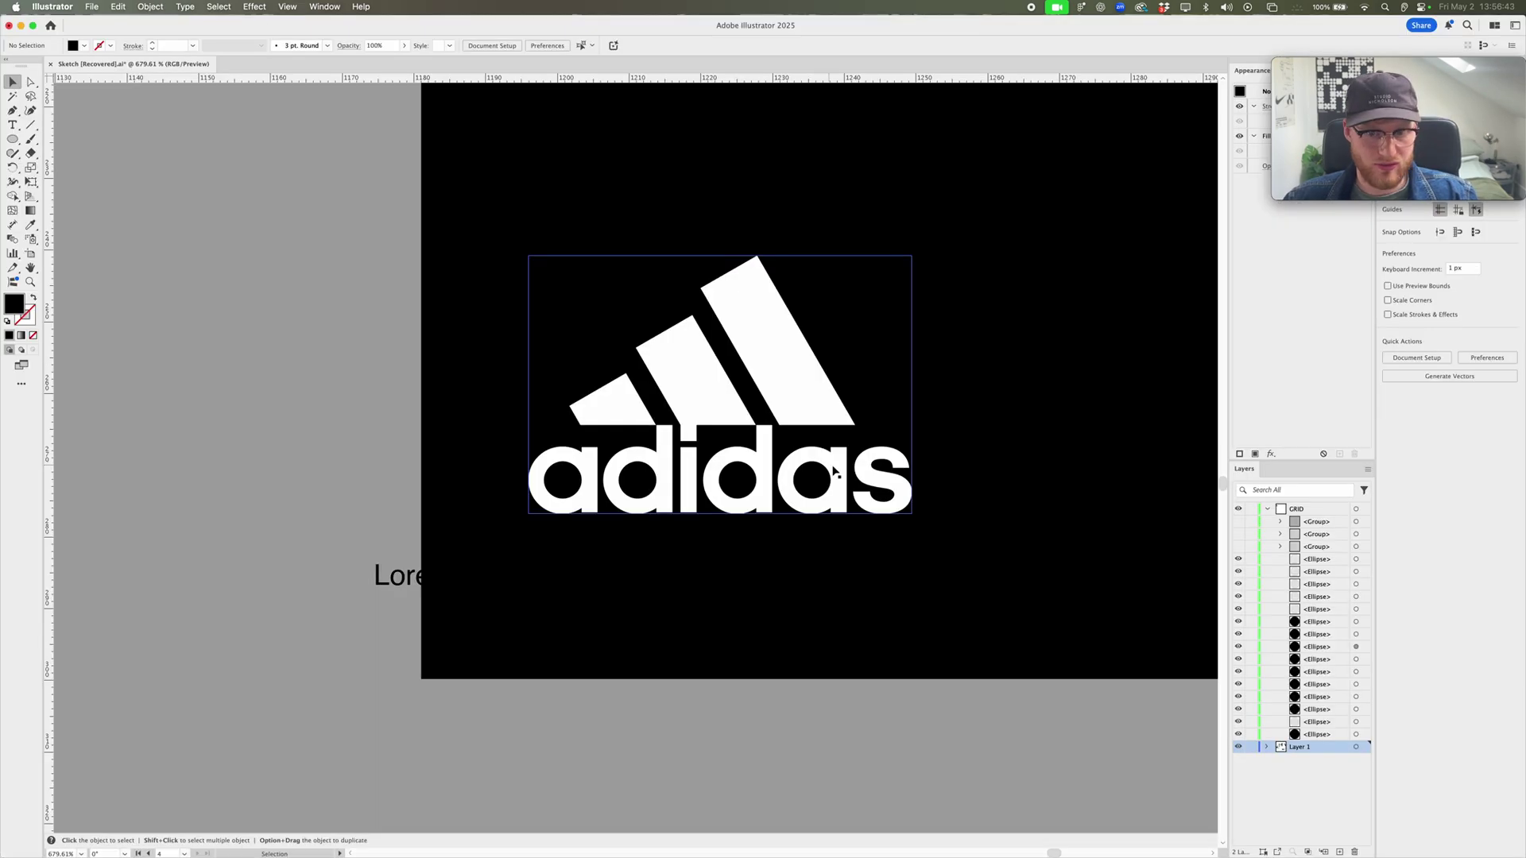
scroll(801, 412, "down", 8)
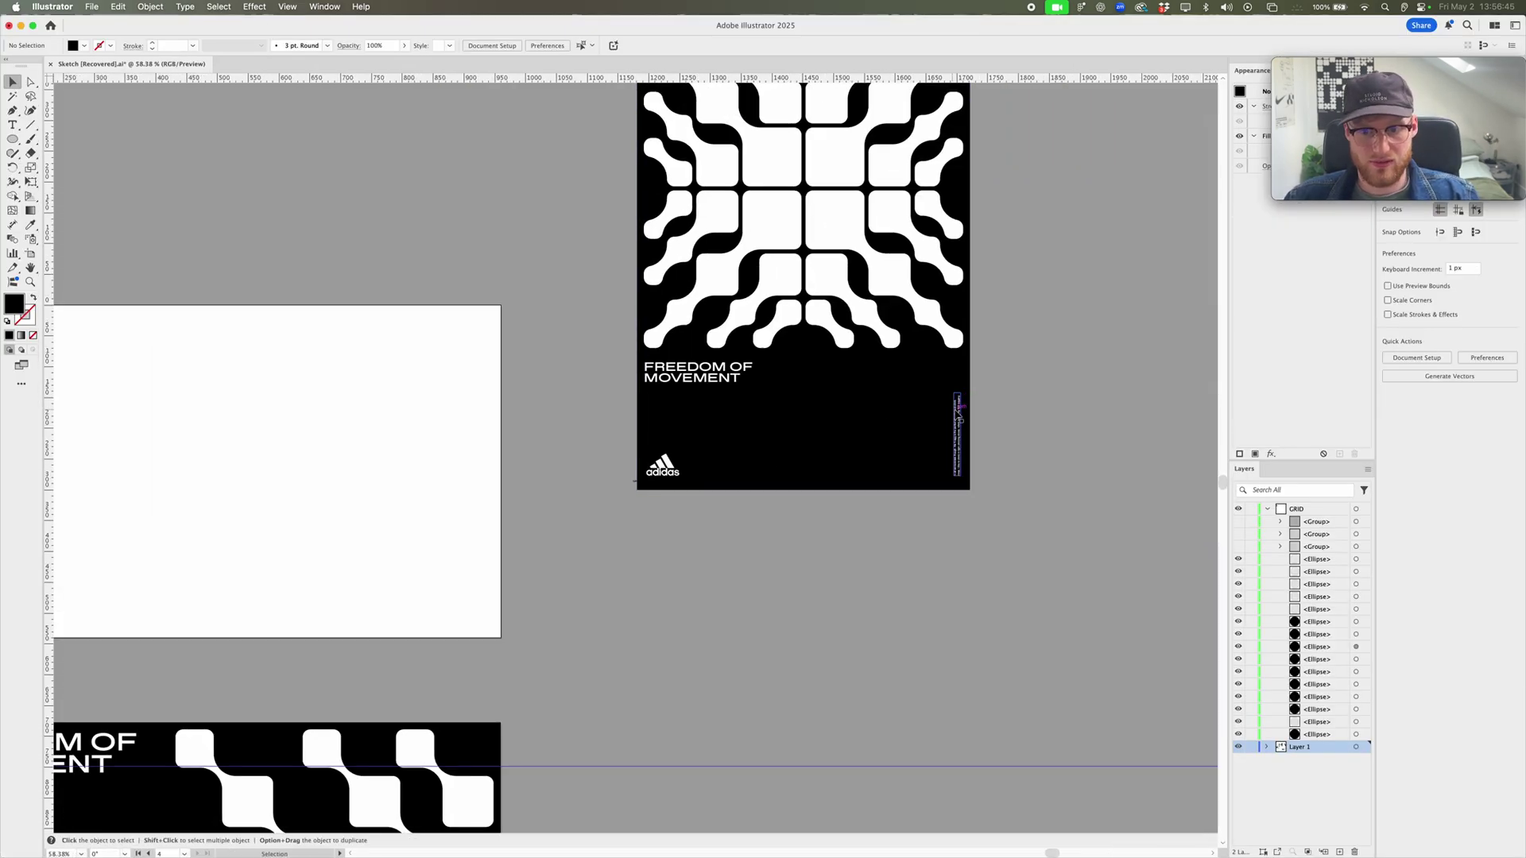
left_click(958, 415)
left_click(958, 415)
key("super+Tab")
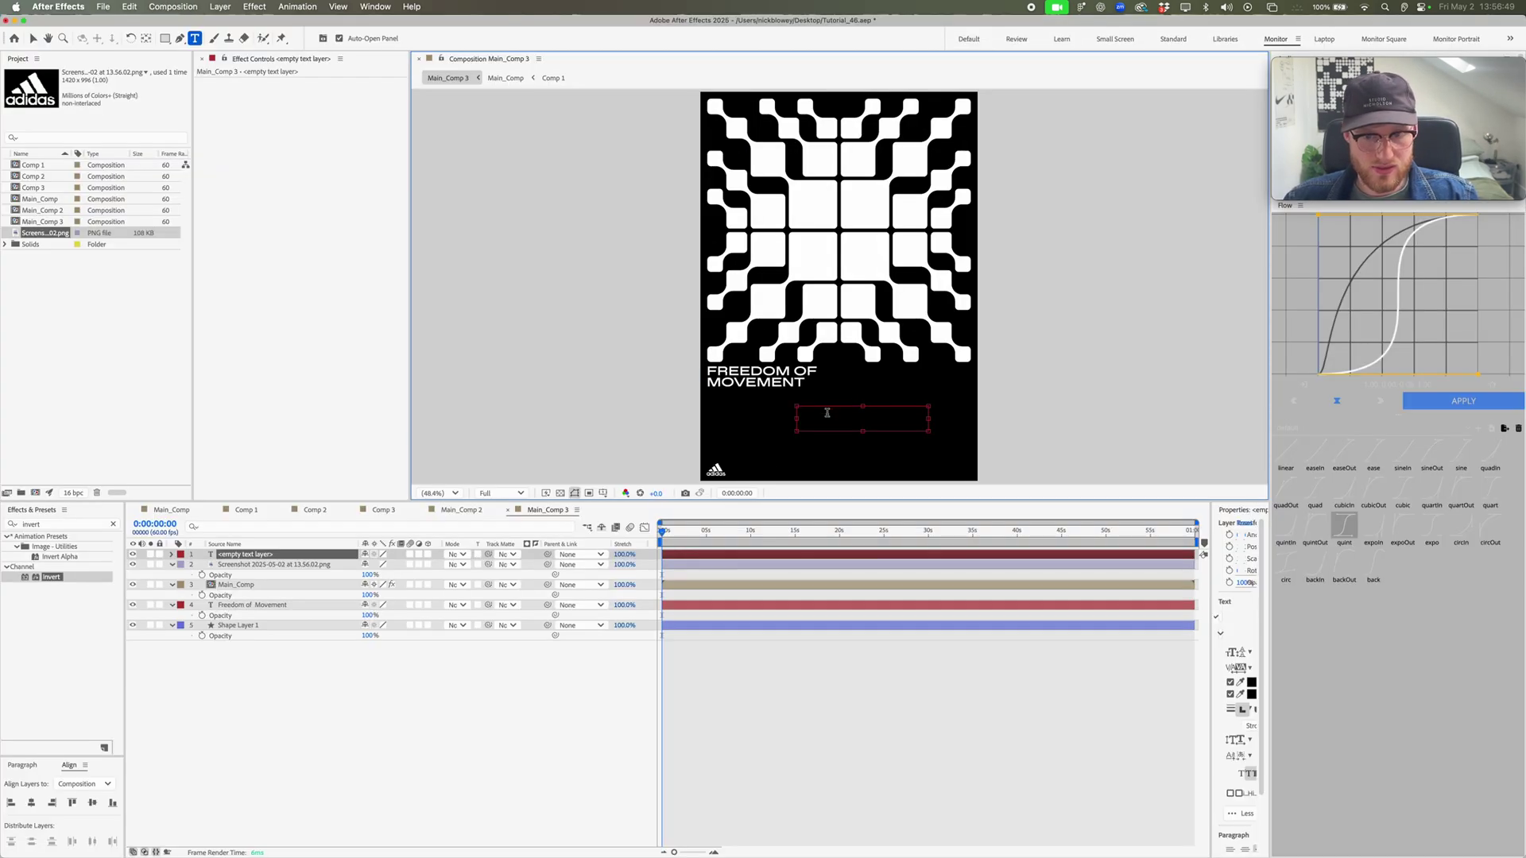
key("super+v")
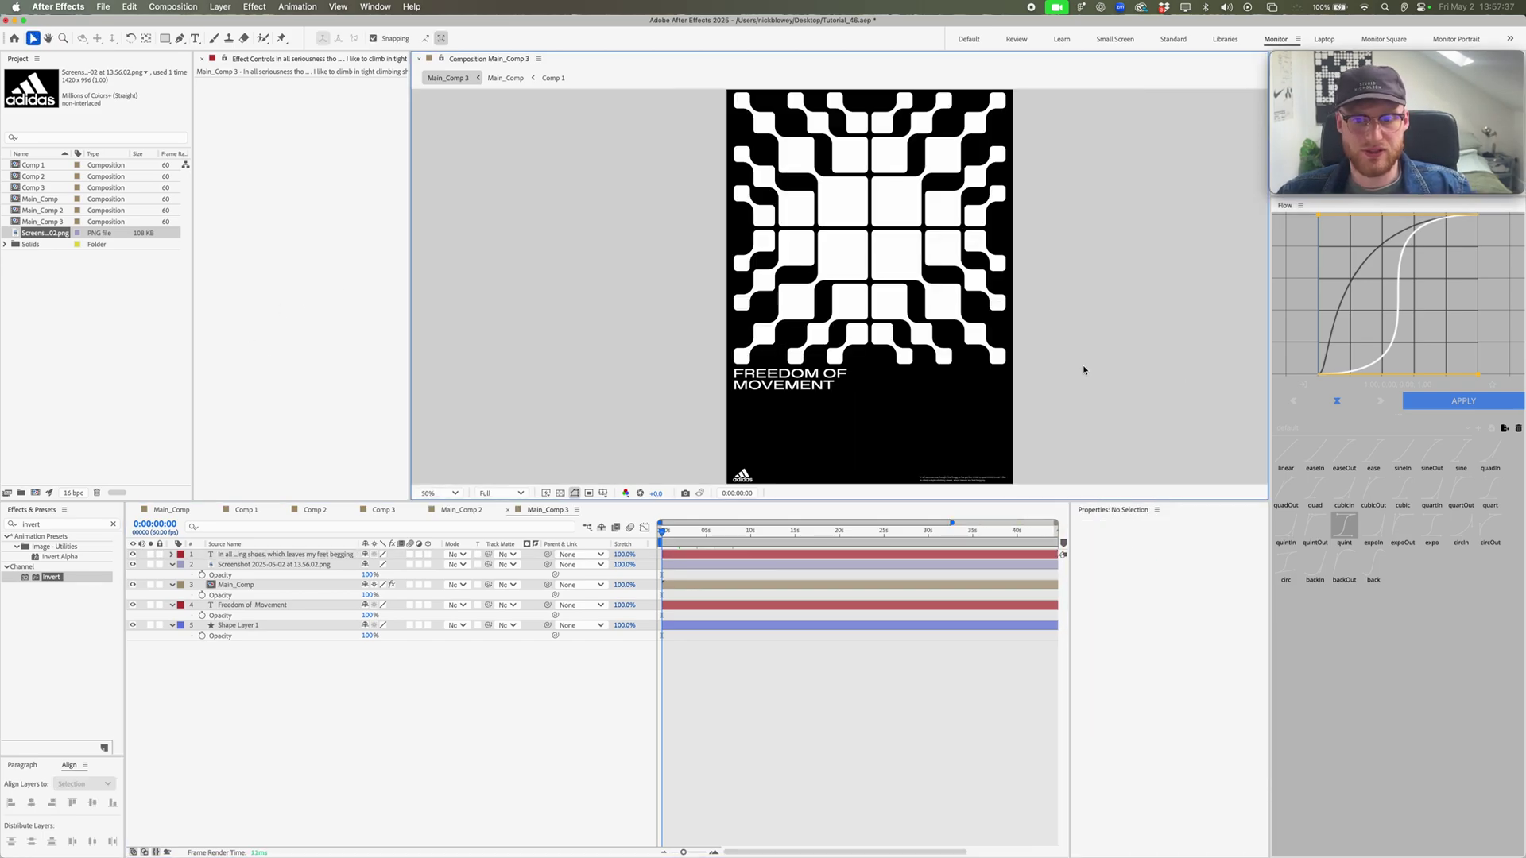
Step: Split the Main_Comp layer at 0:00:05:00
left_click_drag(683, 543, 720, 592)
left_click(720, 592)
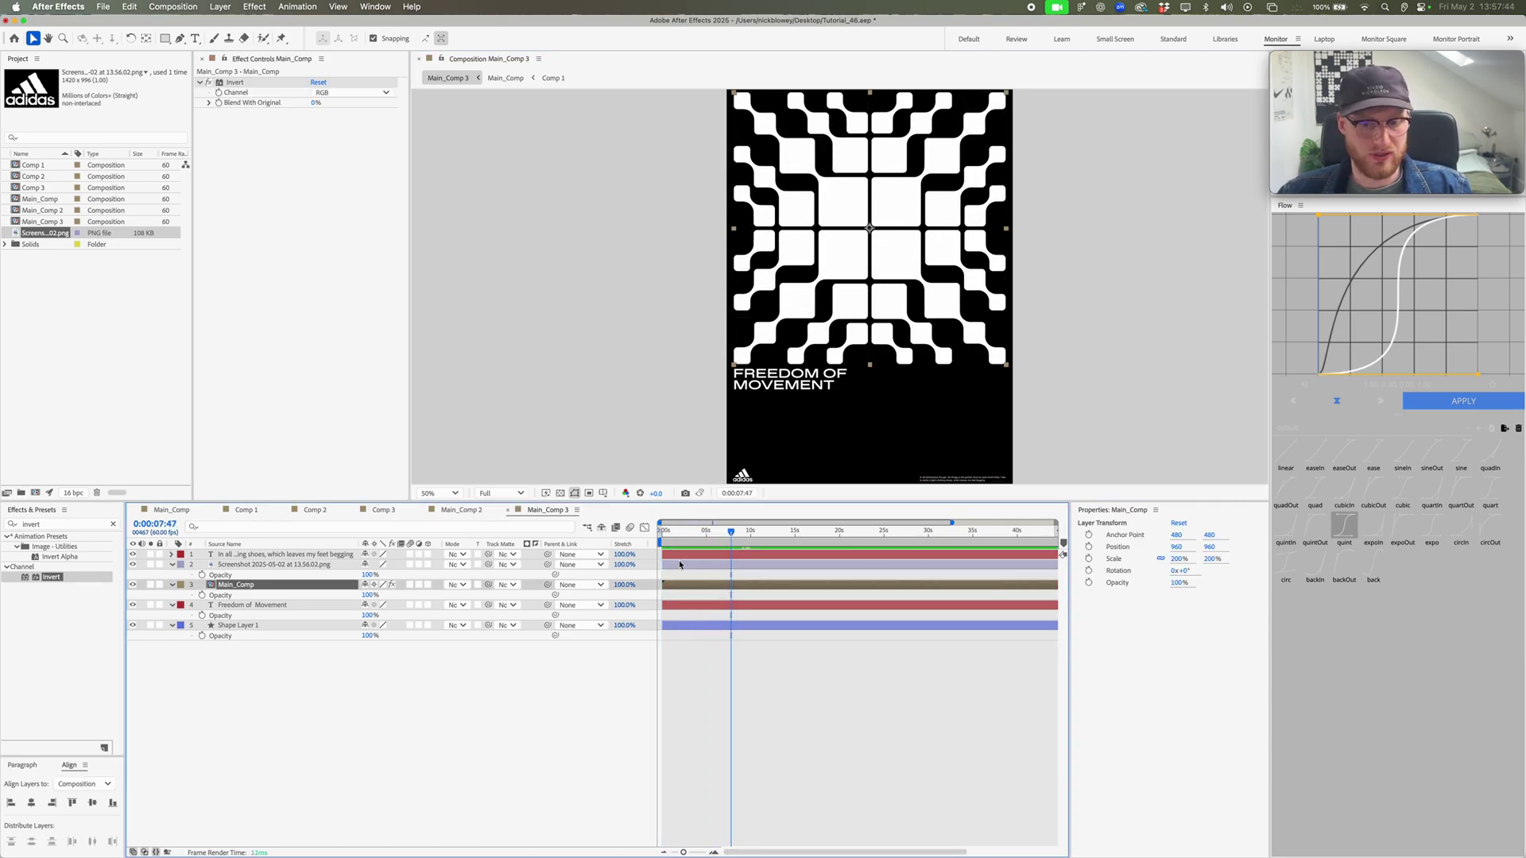
left_click(708, 543)
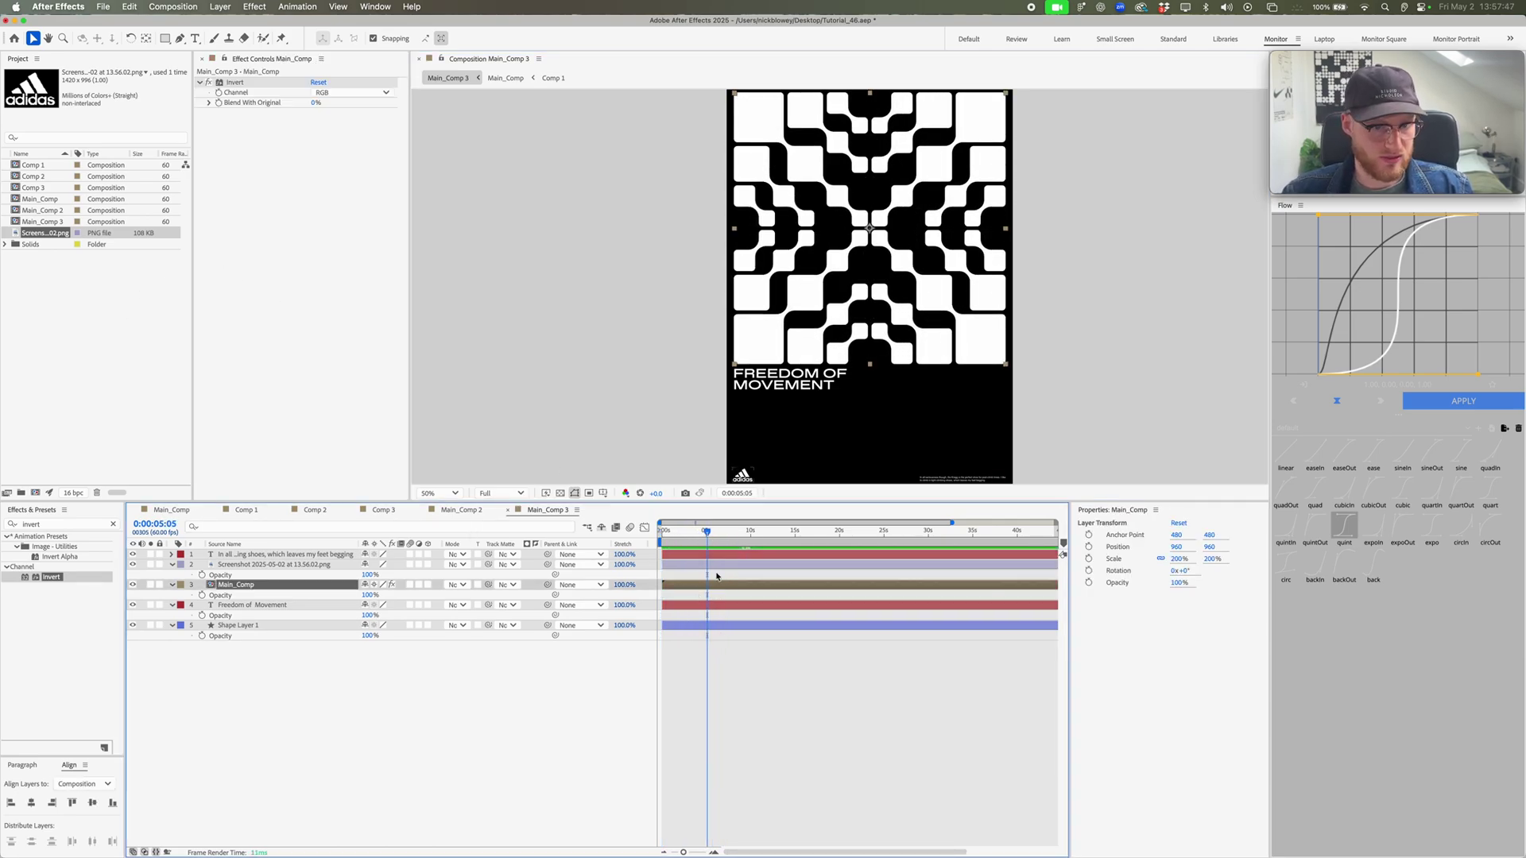
key("super+shift+d")
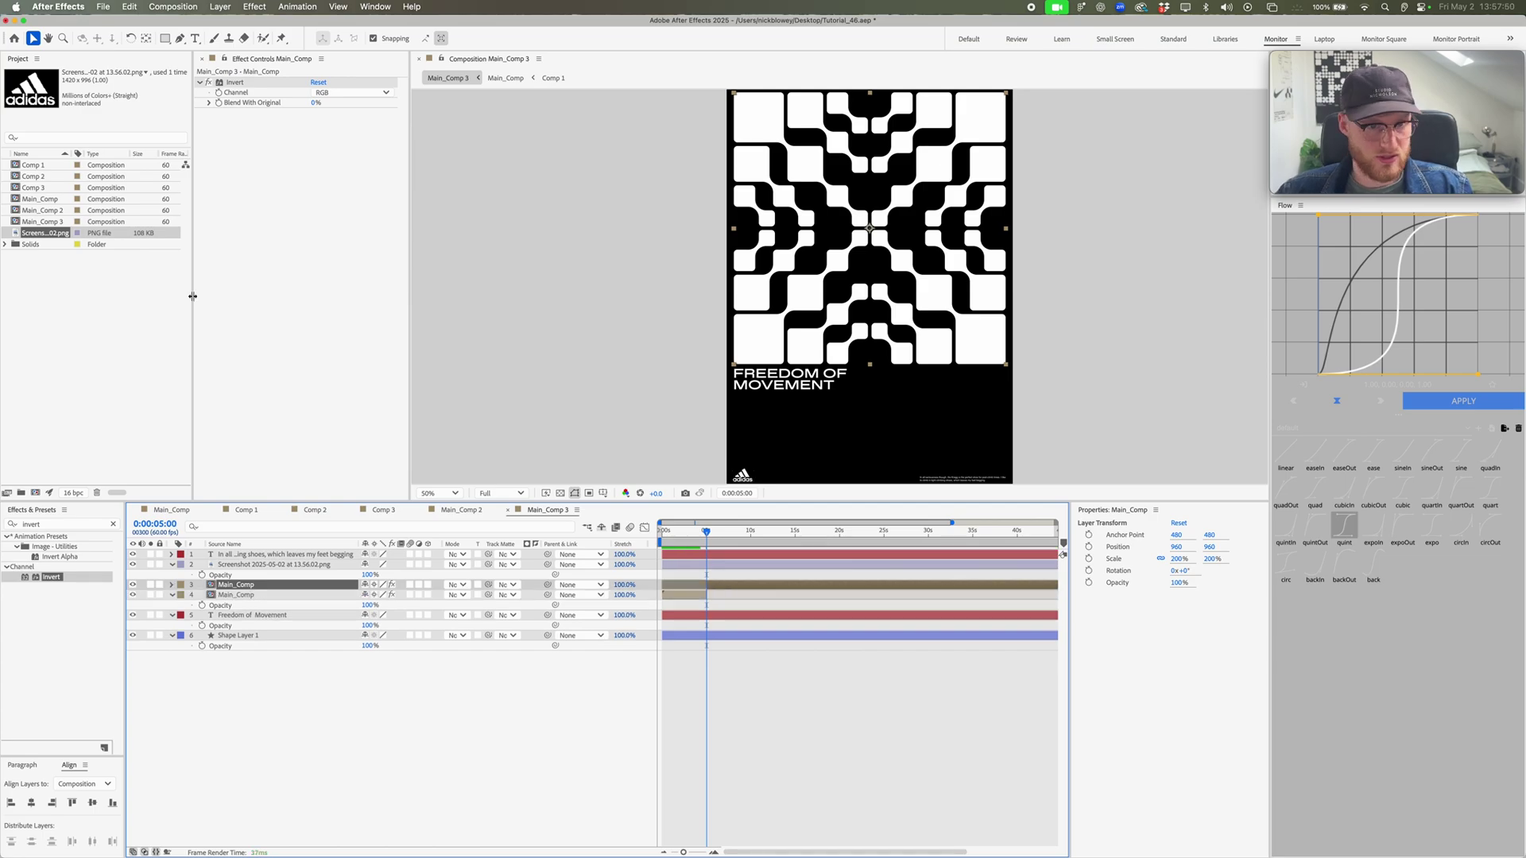
Step: Replace the source of the split layer's second part with Main_Comp 2
left_click(36, 186)
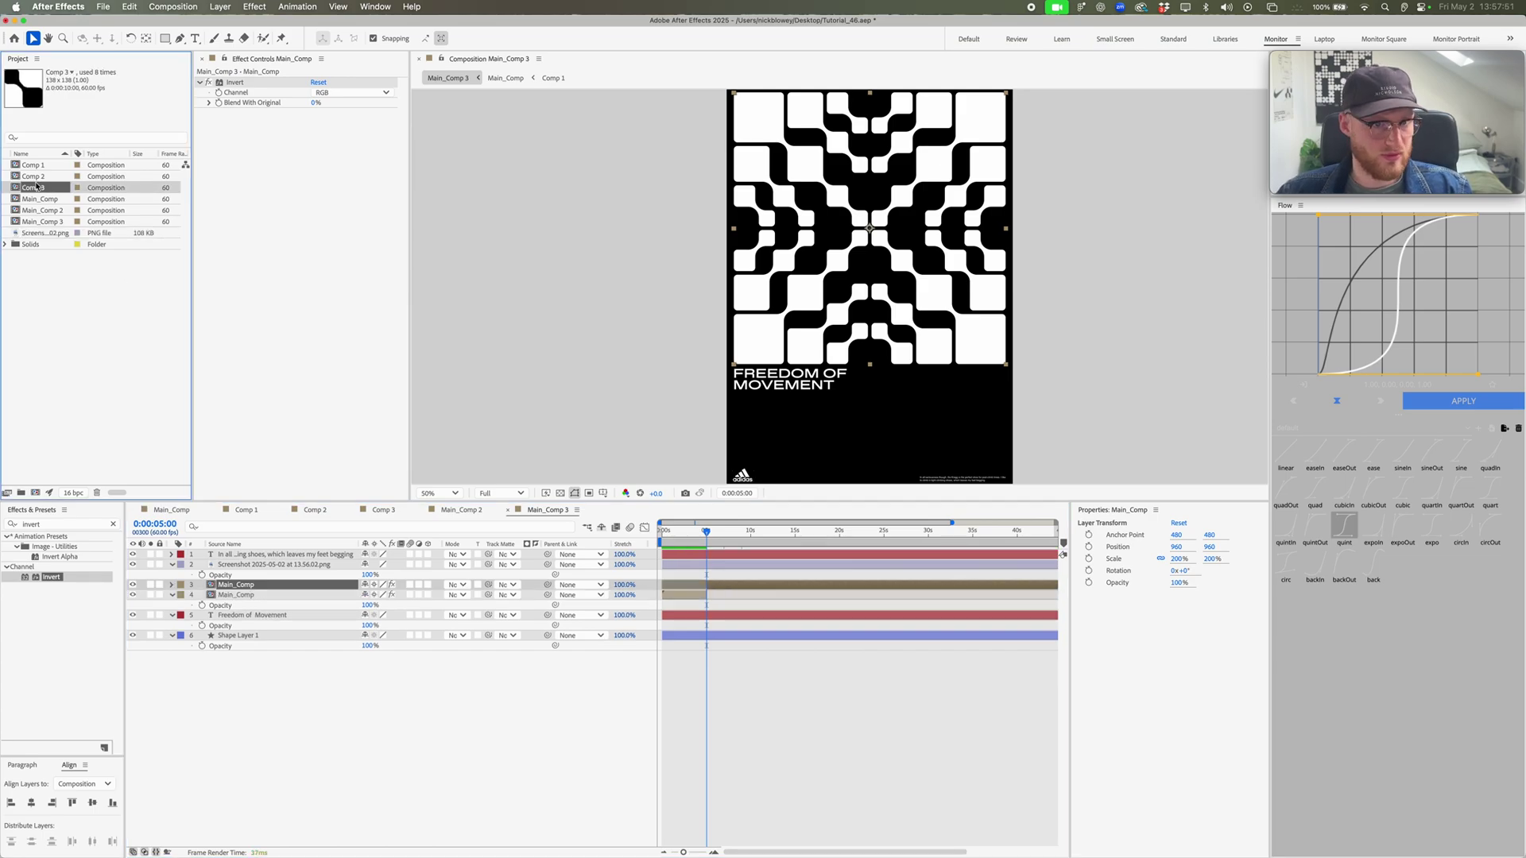
left_click(40, 219)
left_click_drag(647, 515, 730, 598)
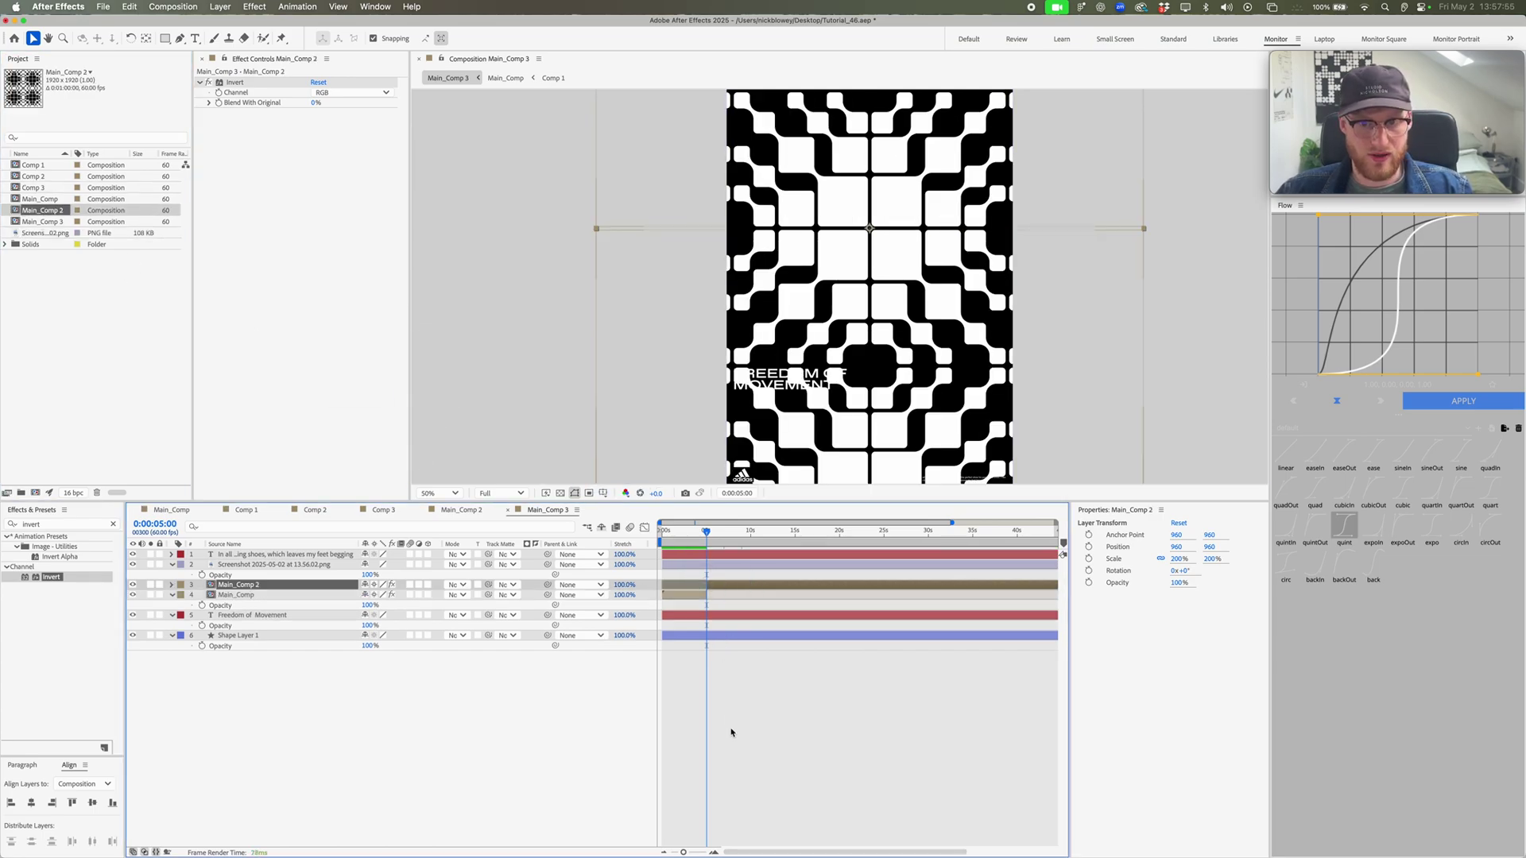
Step: Set the Main_Comp 2 layer's scale to 100%
key("s")
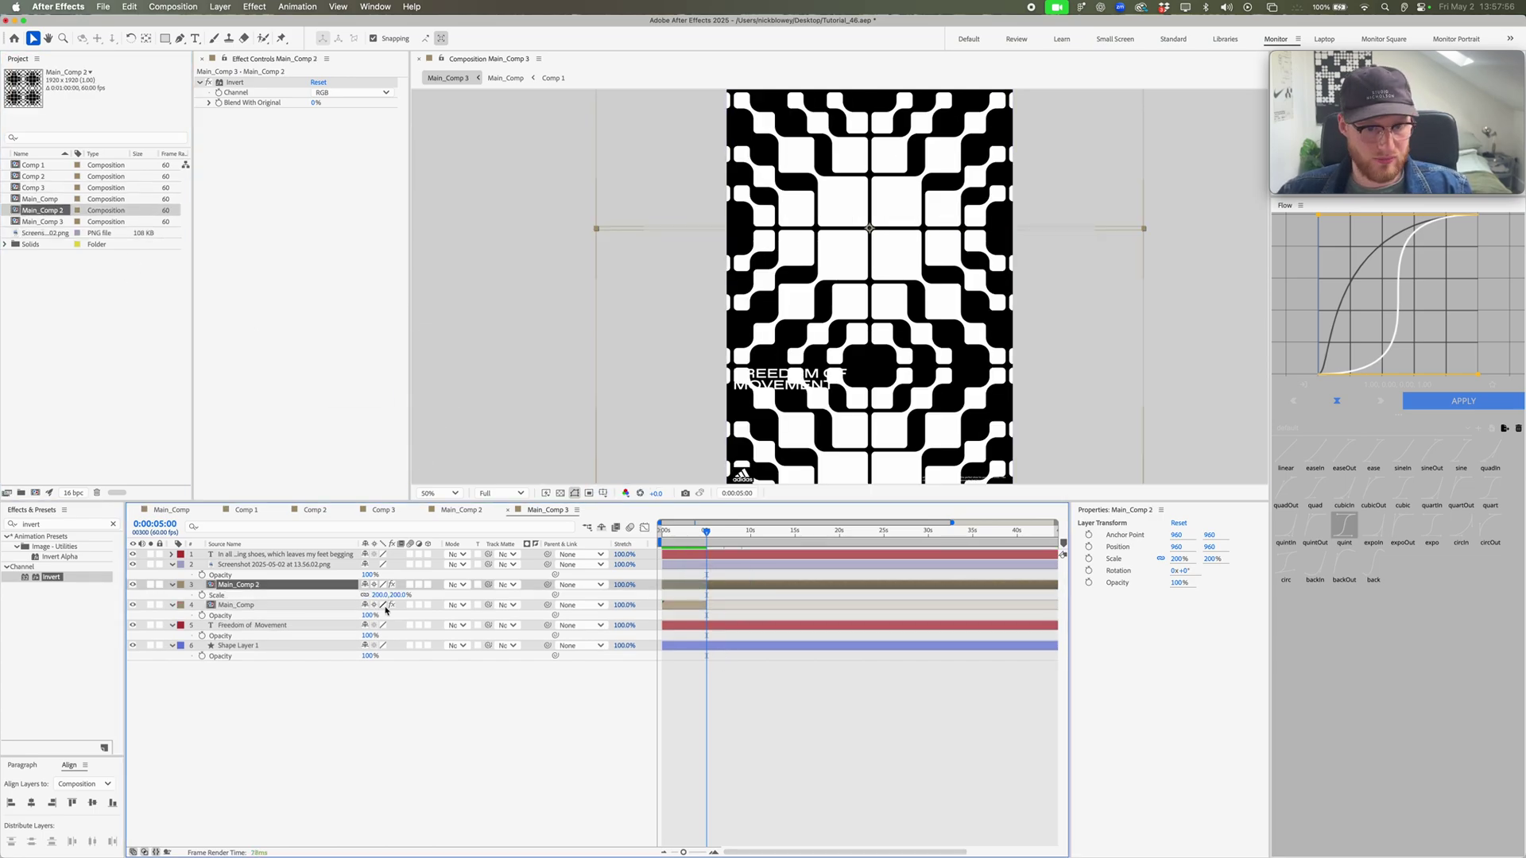
left_click(404, 594)
left_click(398, 594)
type("100")
key("Return")
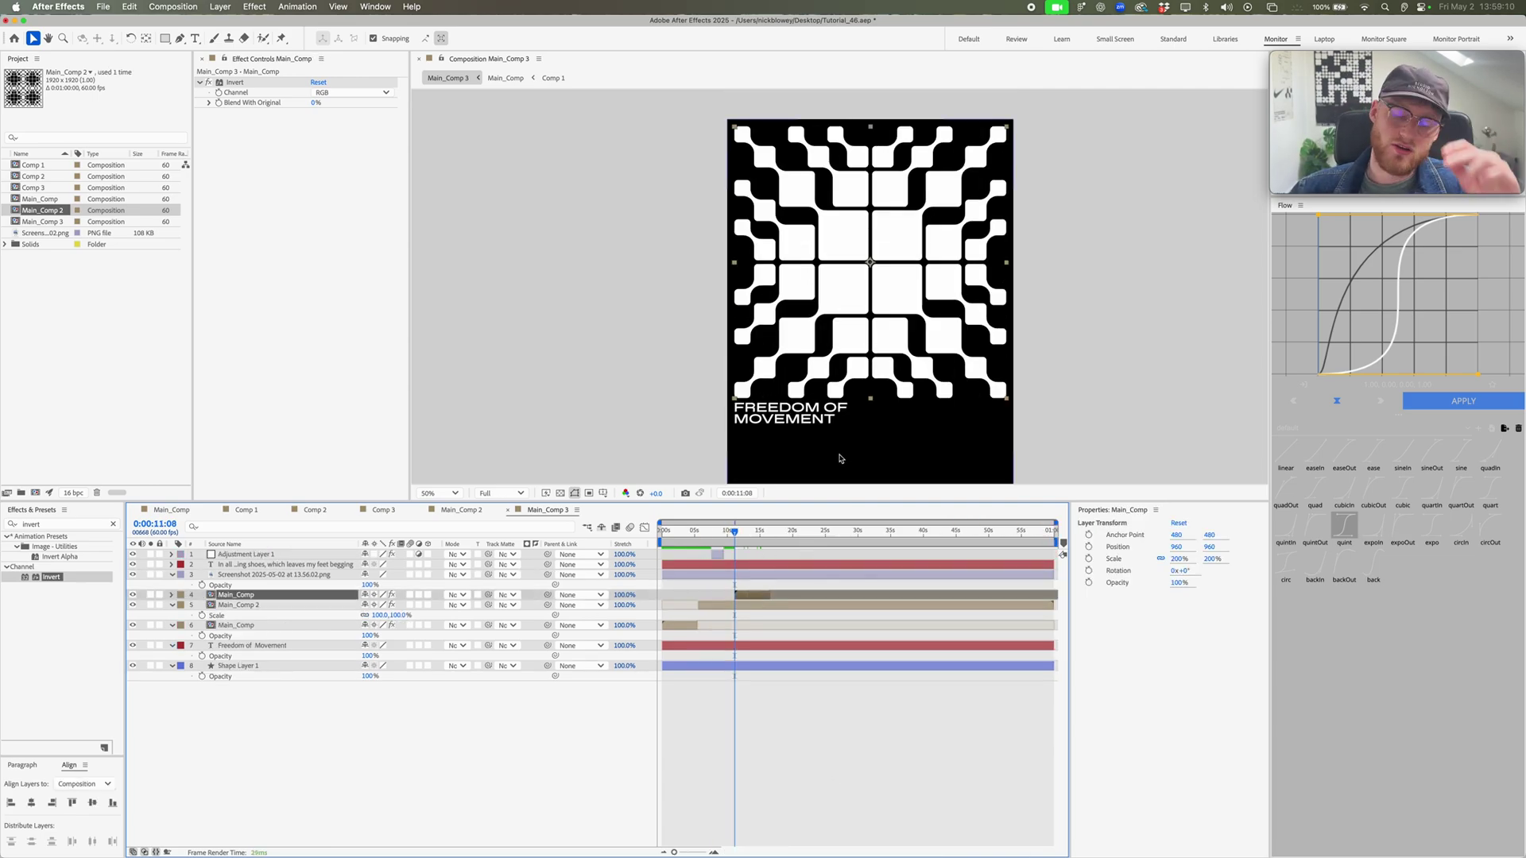
Step: Shorten the Main_Comp 3 work area to end at the playhead, 0:00:11:08
left_click_drag(839, 459, 827, 422)
scroll(827, 423, "down", 2)
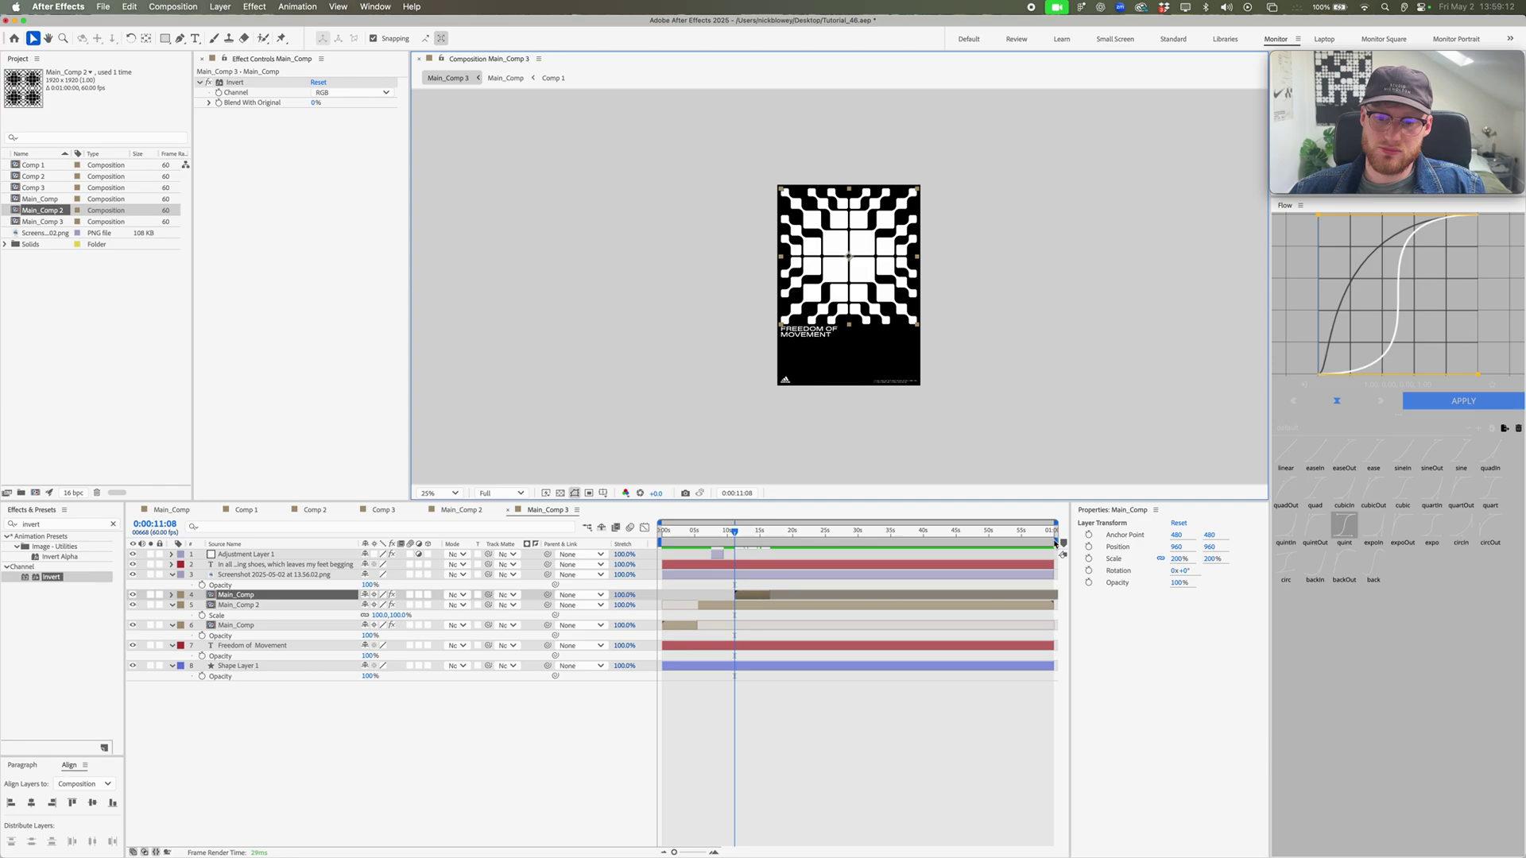
left_click_drag(1055, 543, 734, 543)
key("period")
key("period")
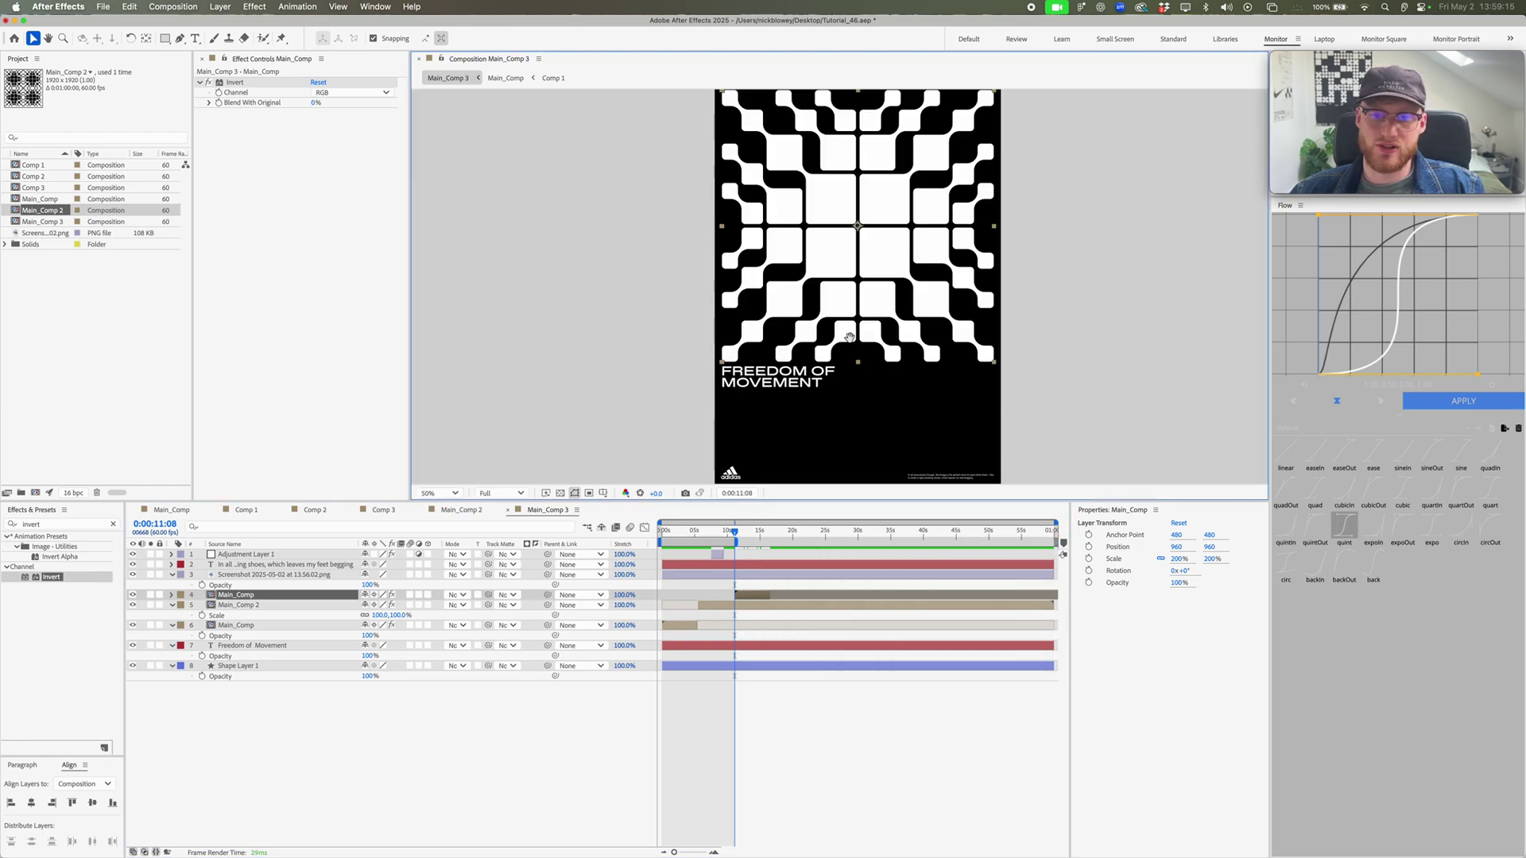
left_click_drag(849, 338, 816, 374)
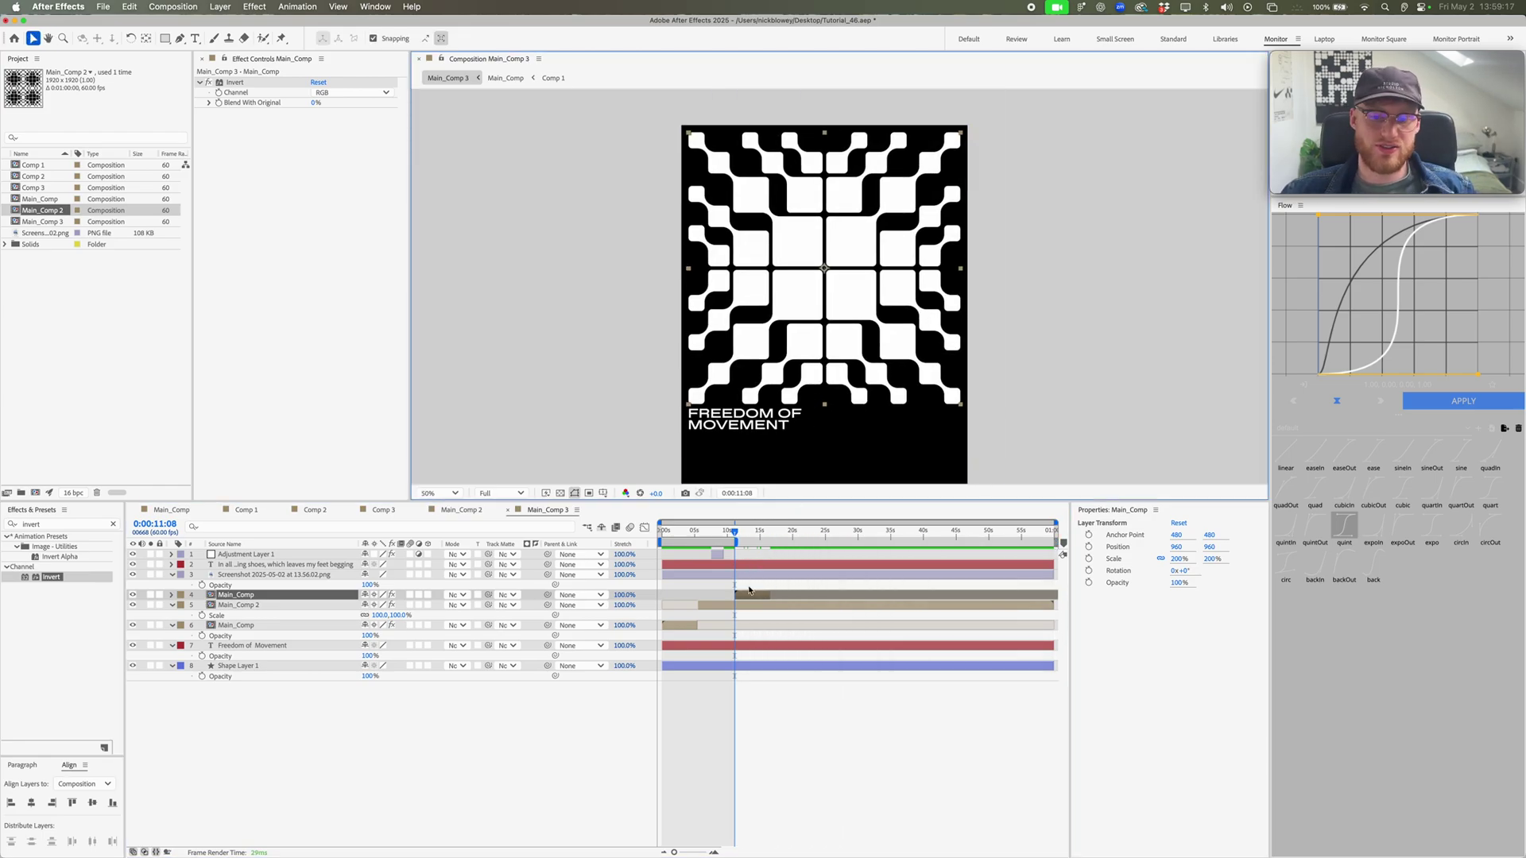